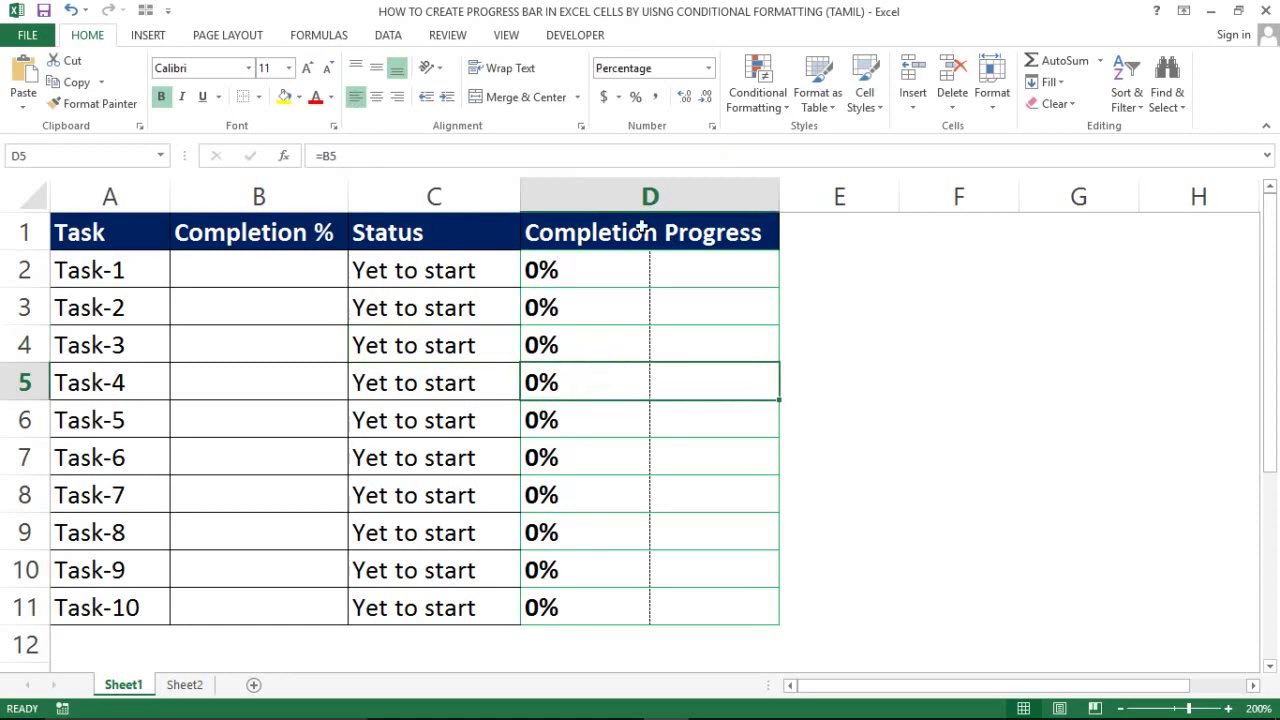
# Step: Examine the Task, Completion %, Status and Completion Progress cells in the first task rows, including their formulas
pyautogui.click(637, 264)
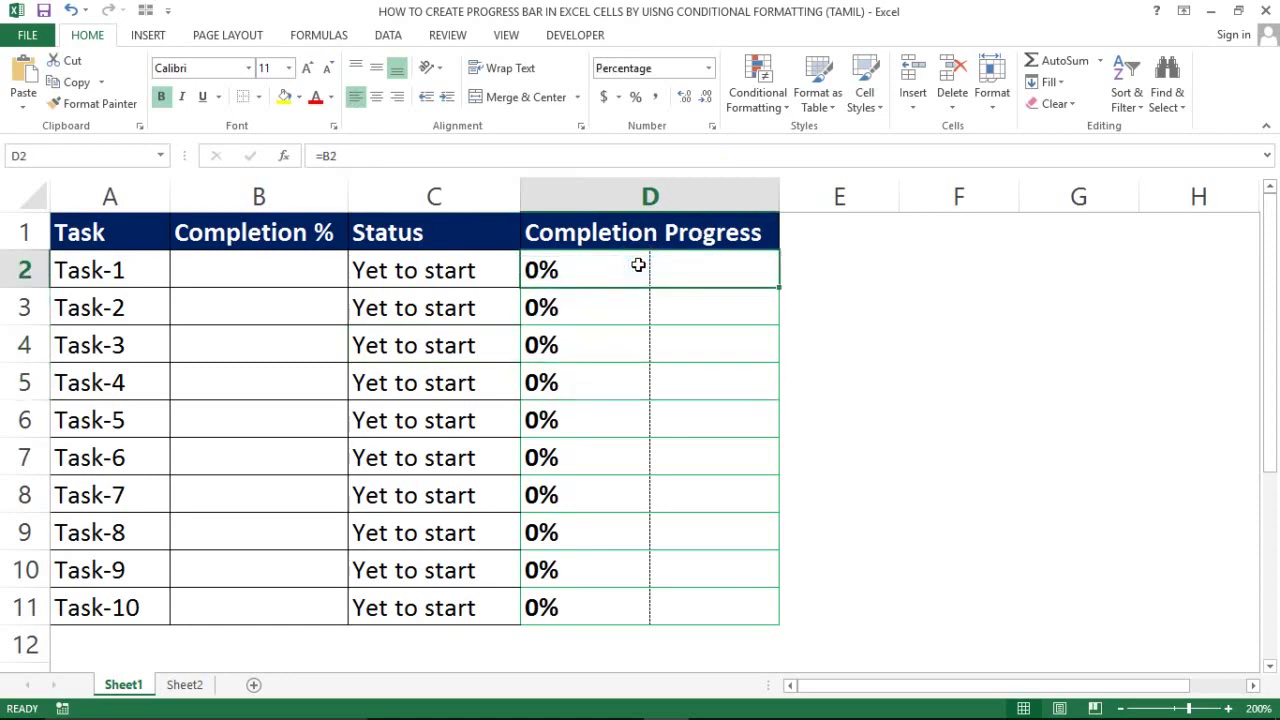
pyautogui.click(510, 317)
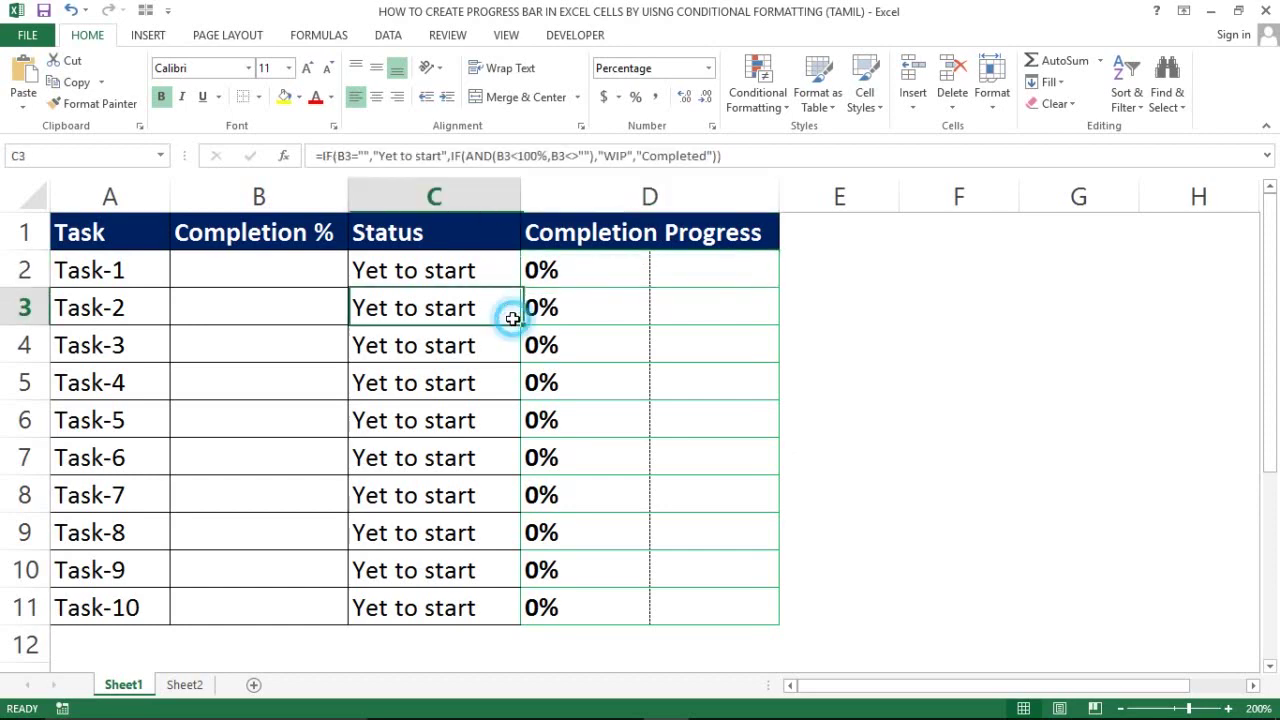
pyautogui.click(524, 268)
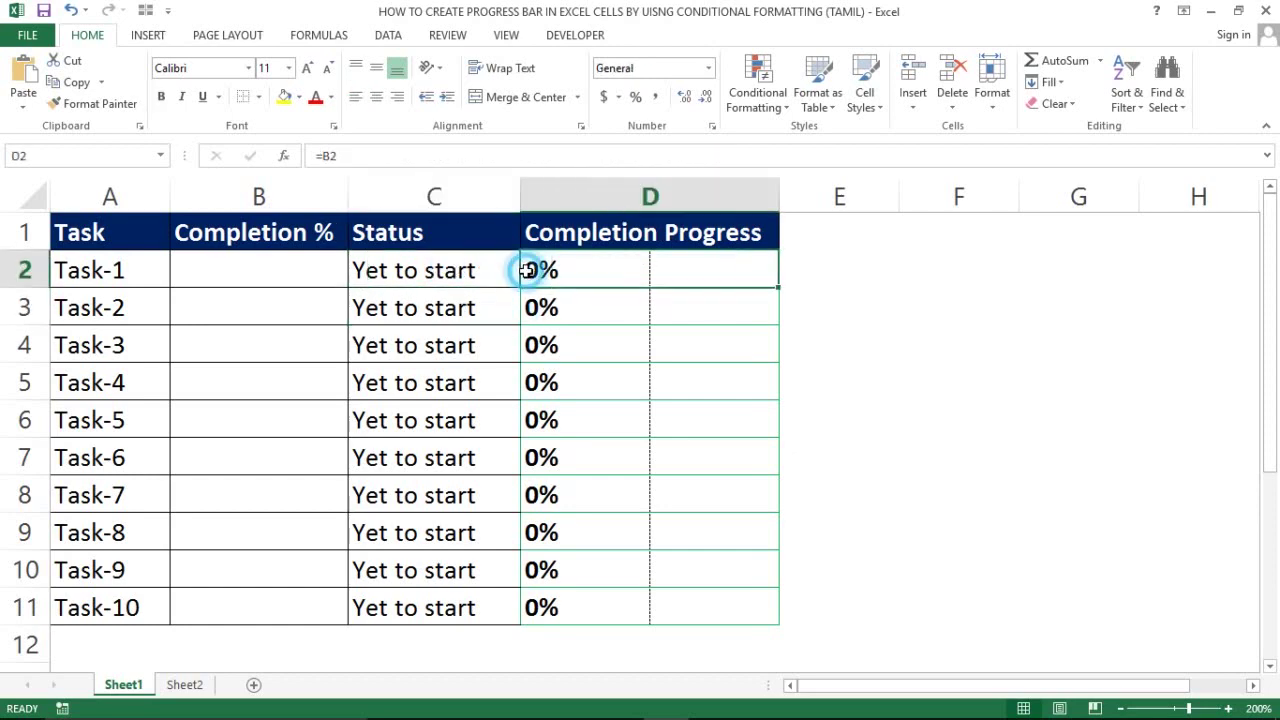
pyautogui.click(164, 278)
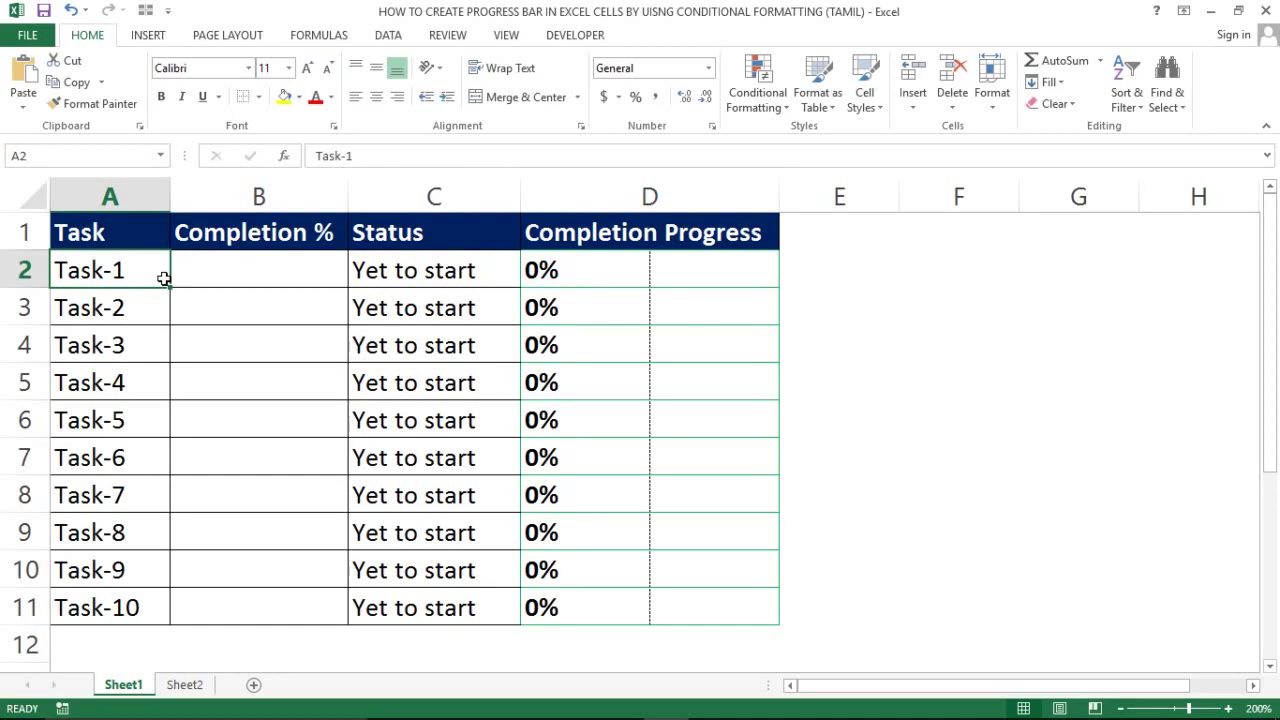
pyautogui.click(217, 264)
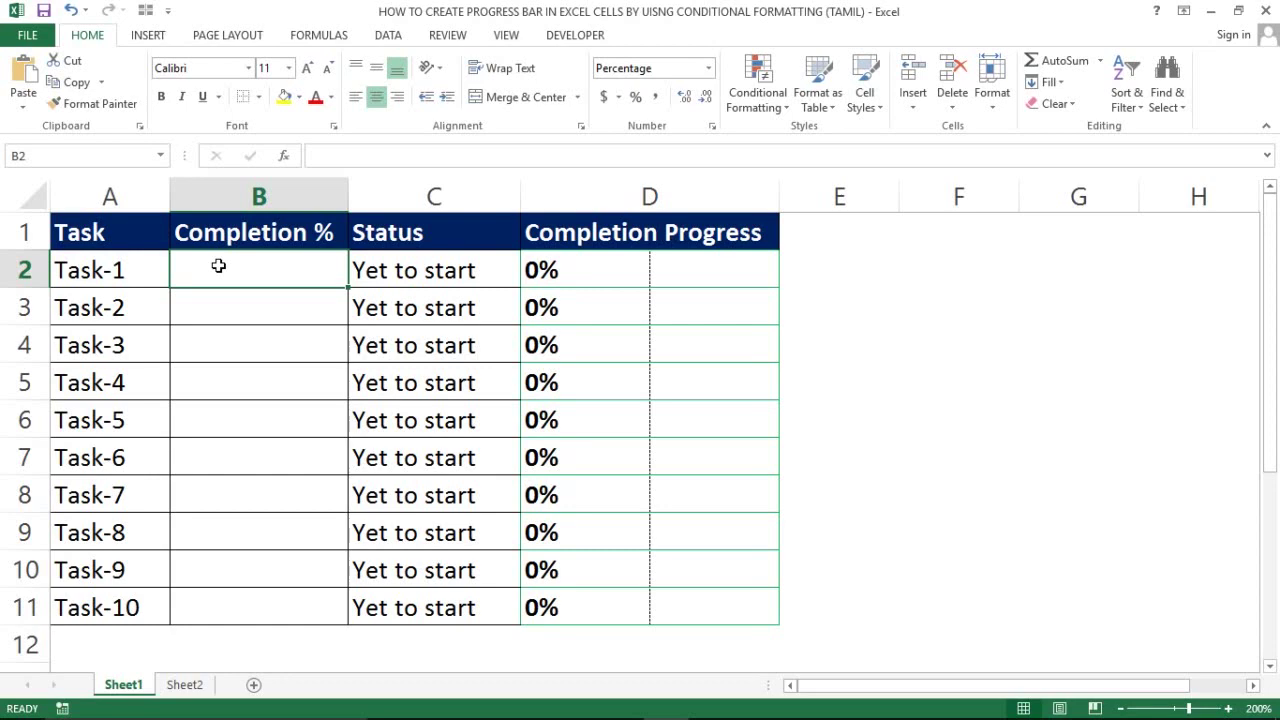
pyautogui.click(228, 306)
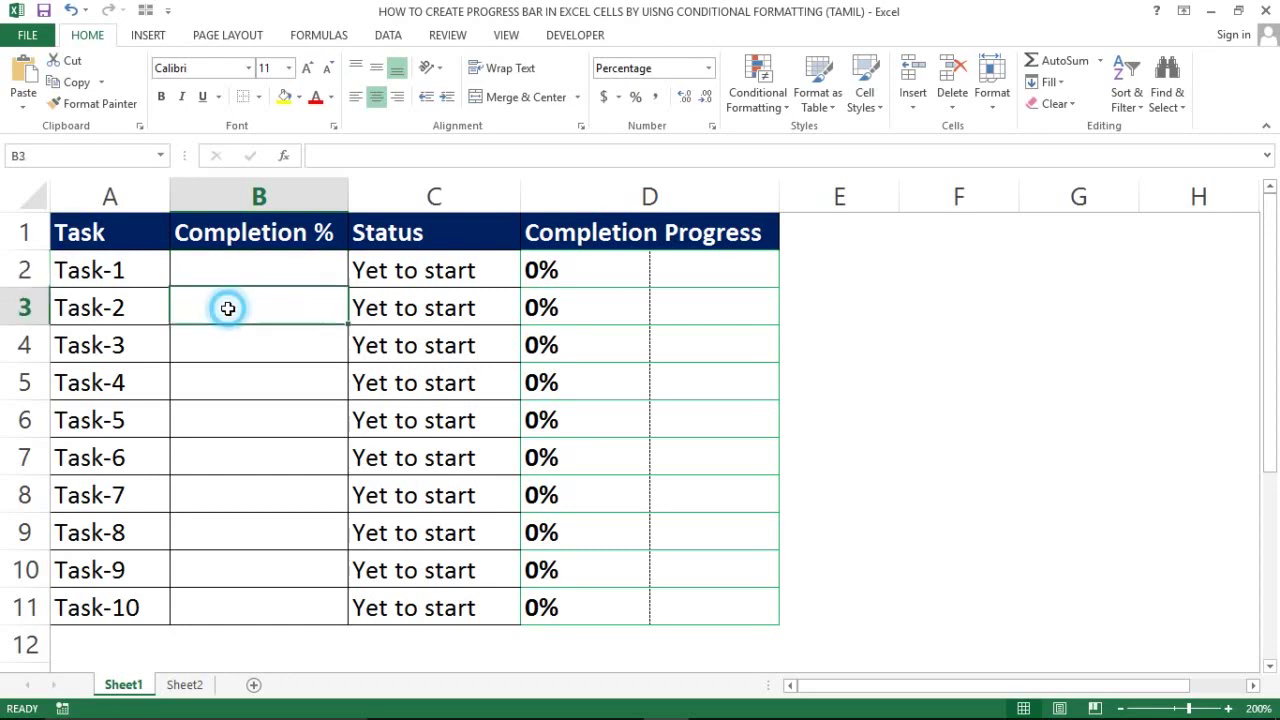
pyautogui.click(209, 256)
pyautogui.click(75, 265)
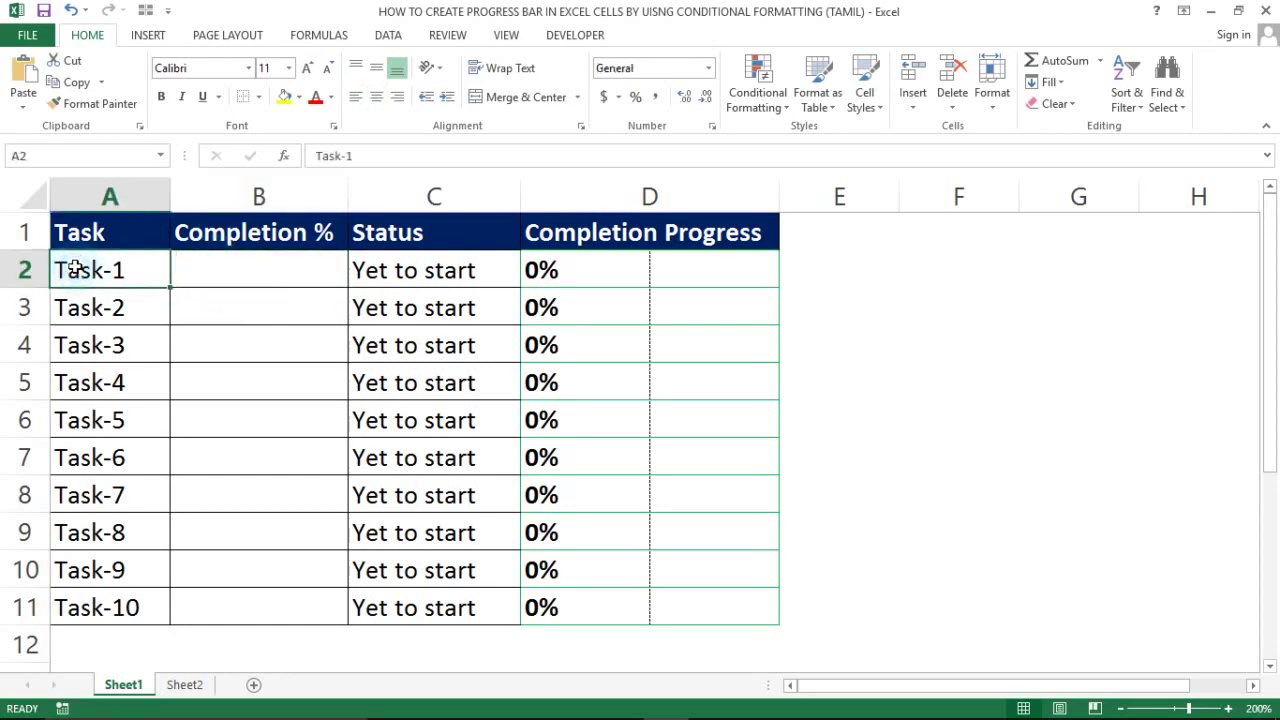
pyautogui.hotkey('ctrl', 'shift', 'Down')
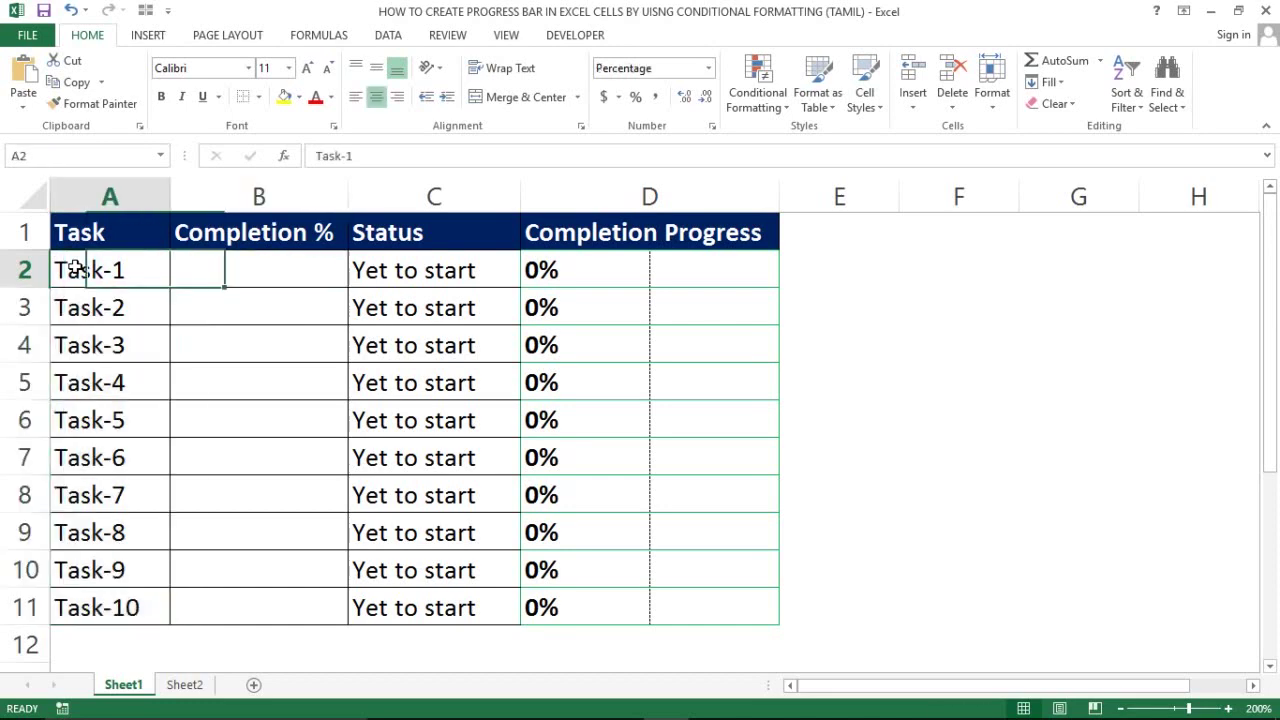
pyautogui.click(75, 268)
pyautogui.hotkey('ctrl', 'shift', 'Down')
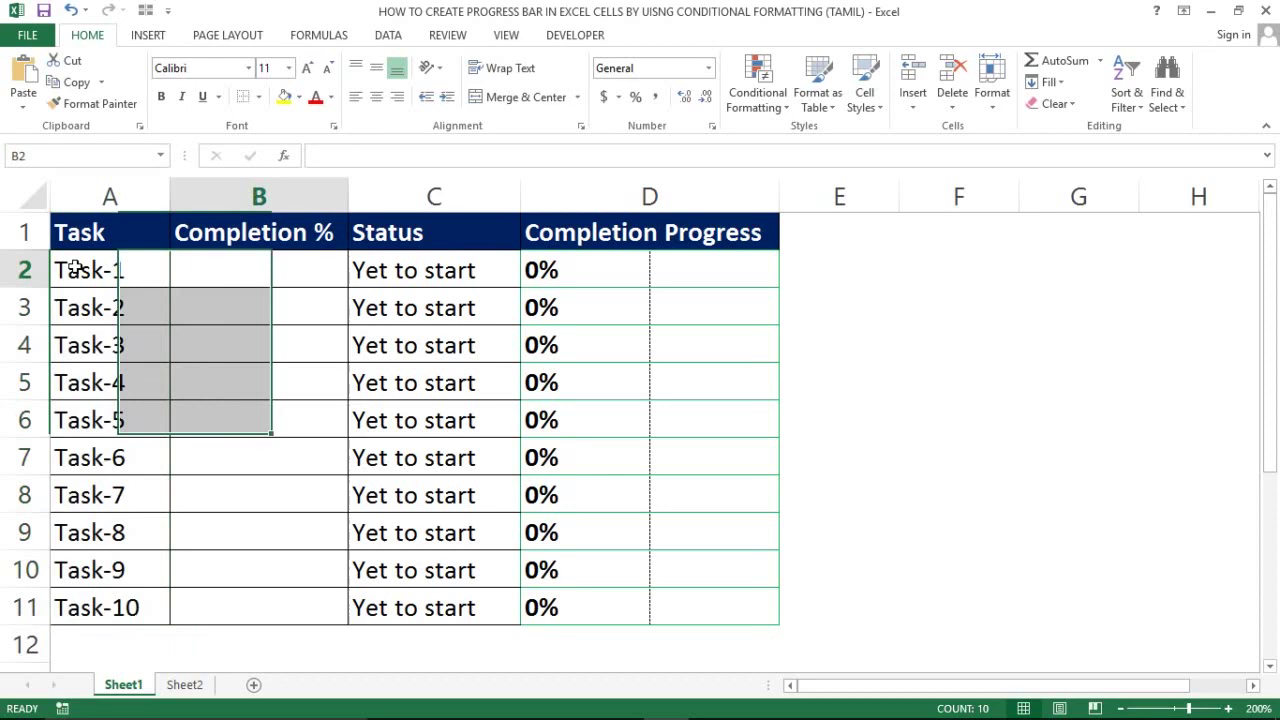
pyautogui.press('Right')
pyautogui.press('Right')
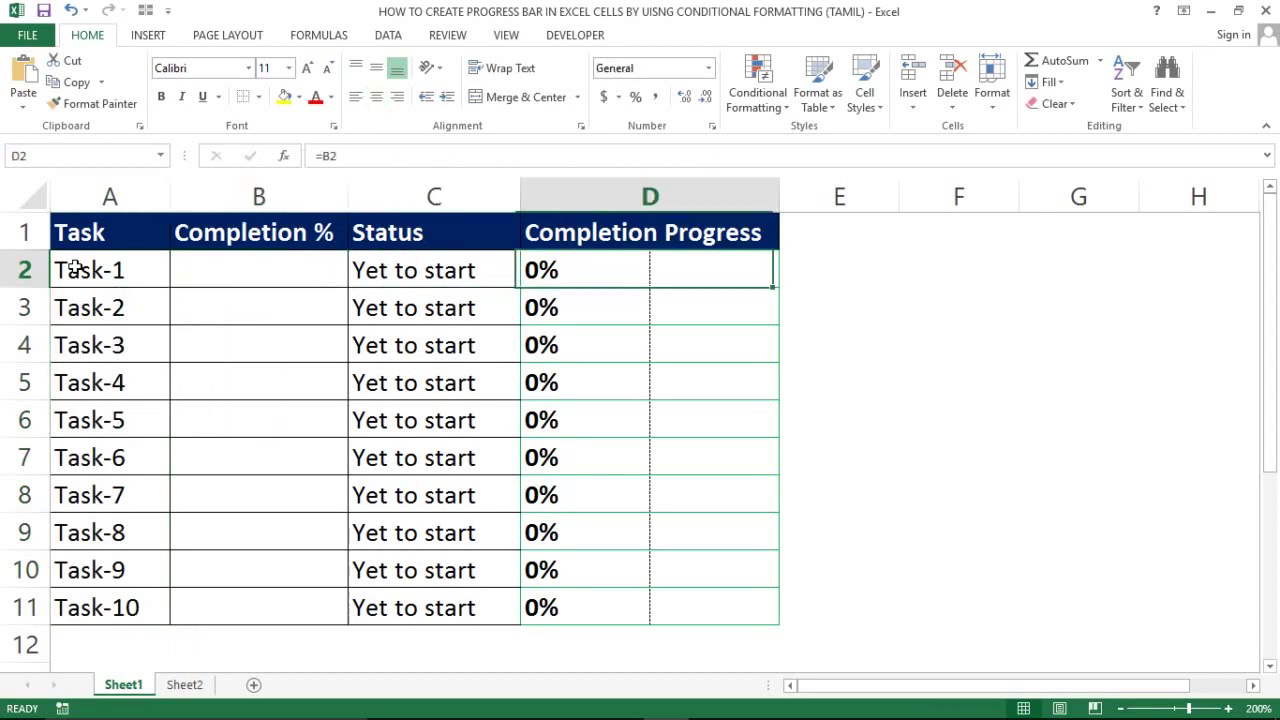
pyautogui.press('Left')
pyautogui.press('Left')
pyautogui.press('Right')
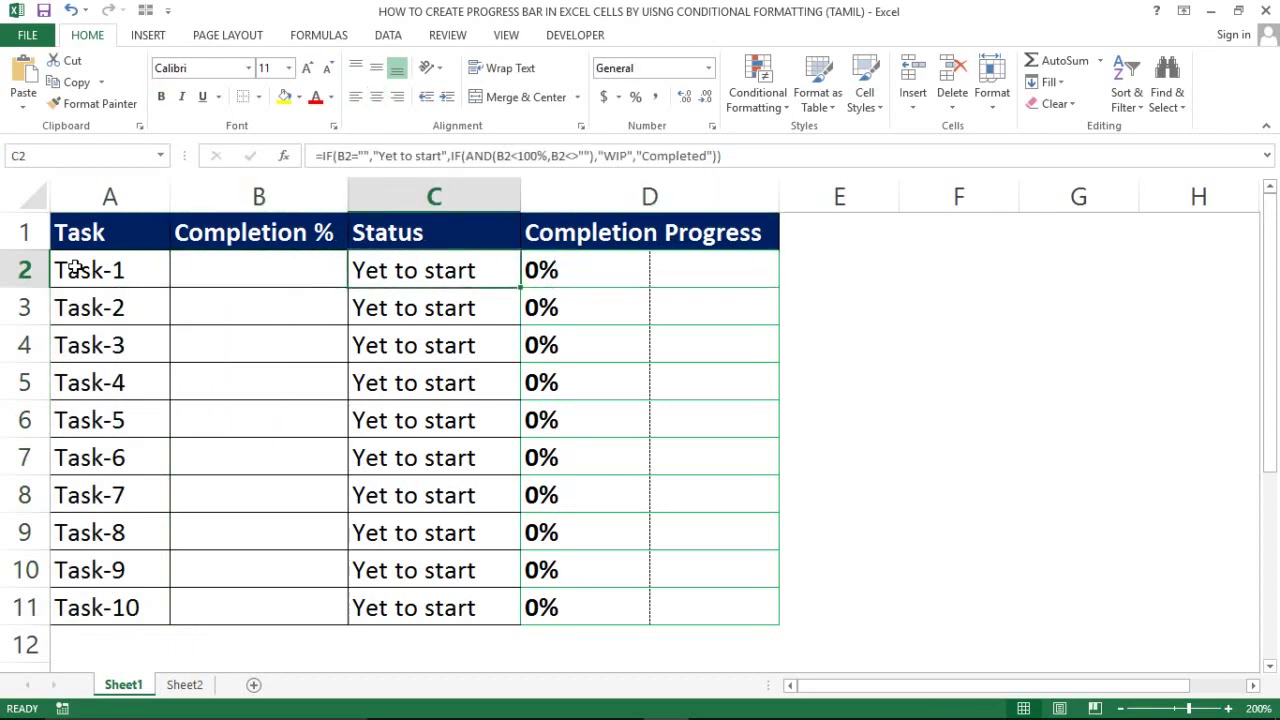
pyautogui.press('Right')
pyautogui.press('Left')
pyautogui.click(75, 268)
pyautogui.press('Right')
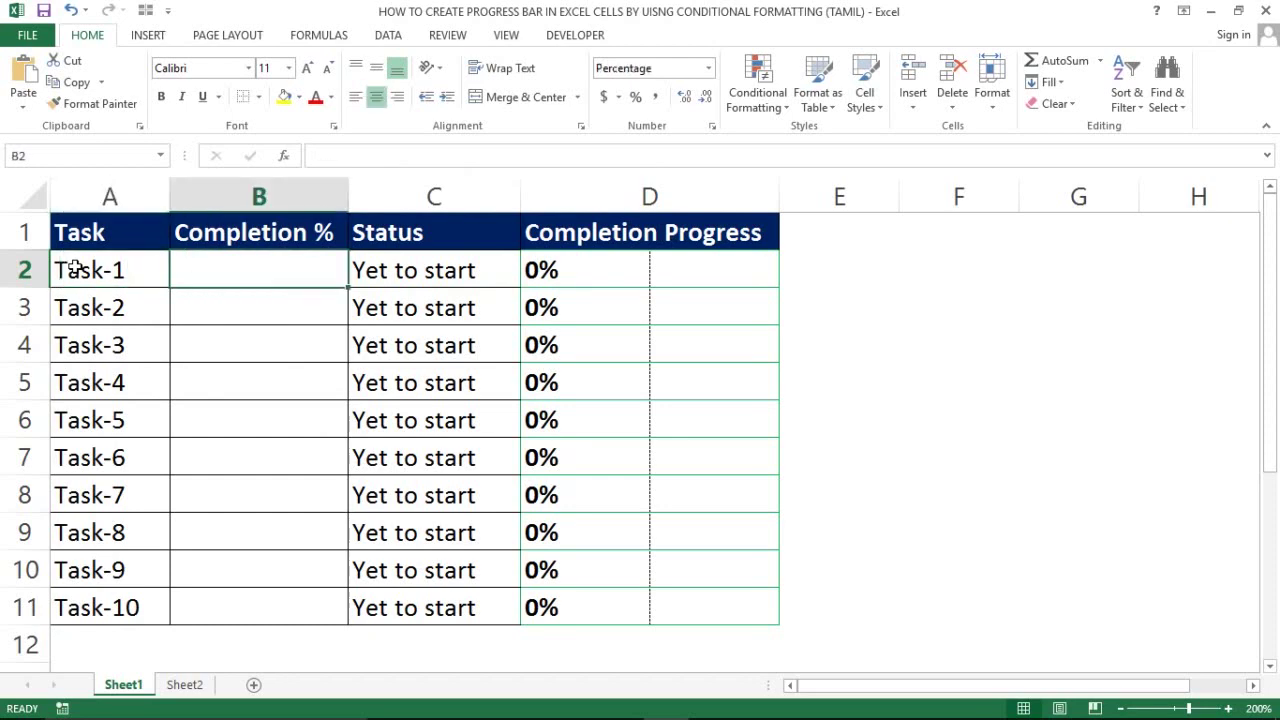
# Step: Review the whole Completion % and Status columns and the Task-1 formulas that depend on the completion percentage
pyautogui.hotkey('ctrl', 'shift', 'Down')
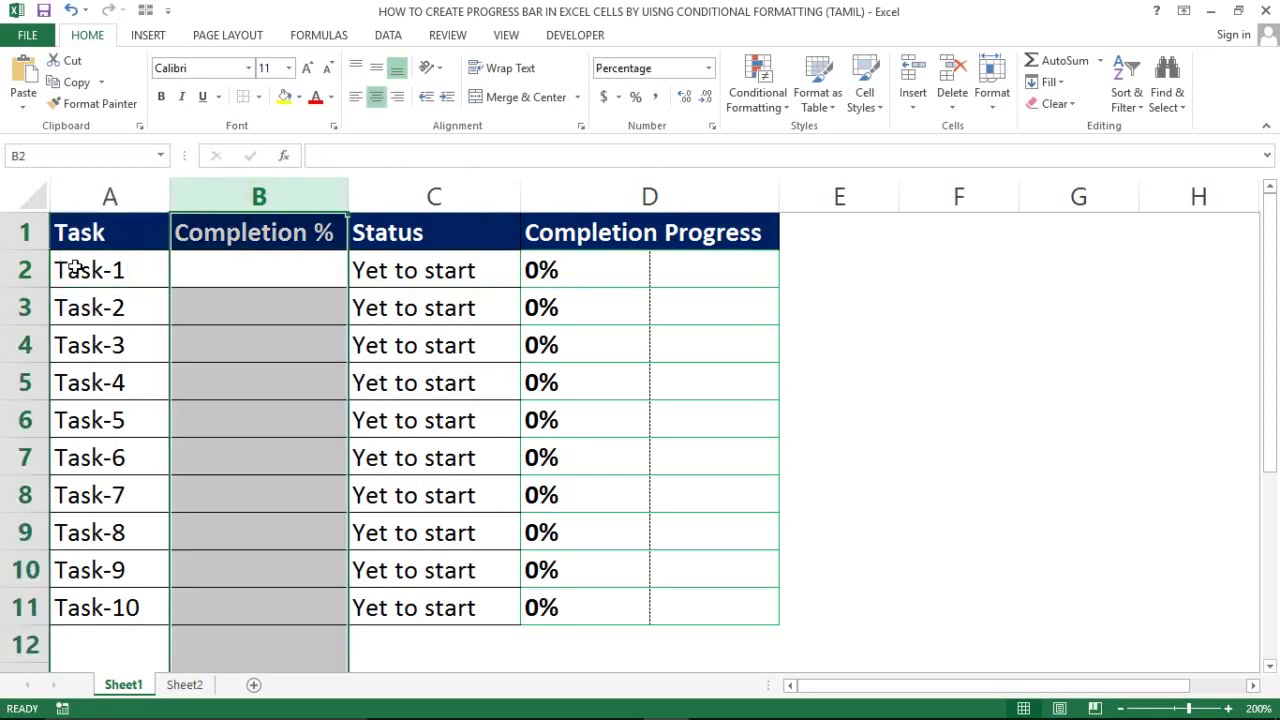
pyautogui.press('Right')
pyautogui.hotkey('ctrl', 'space')
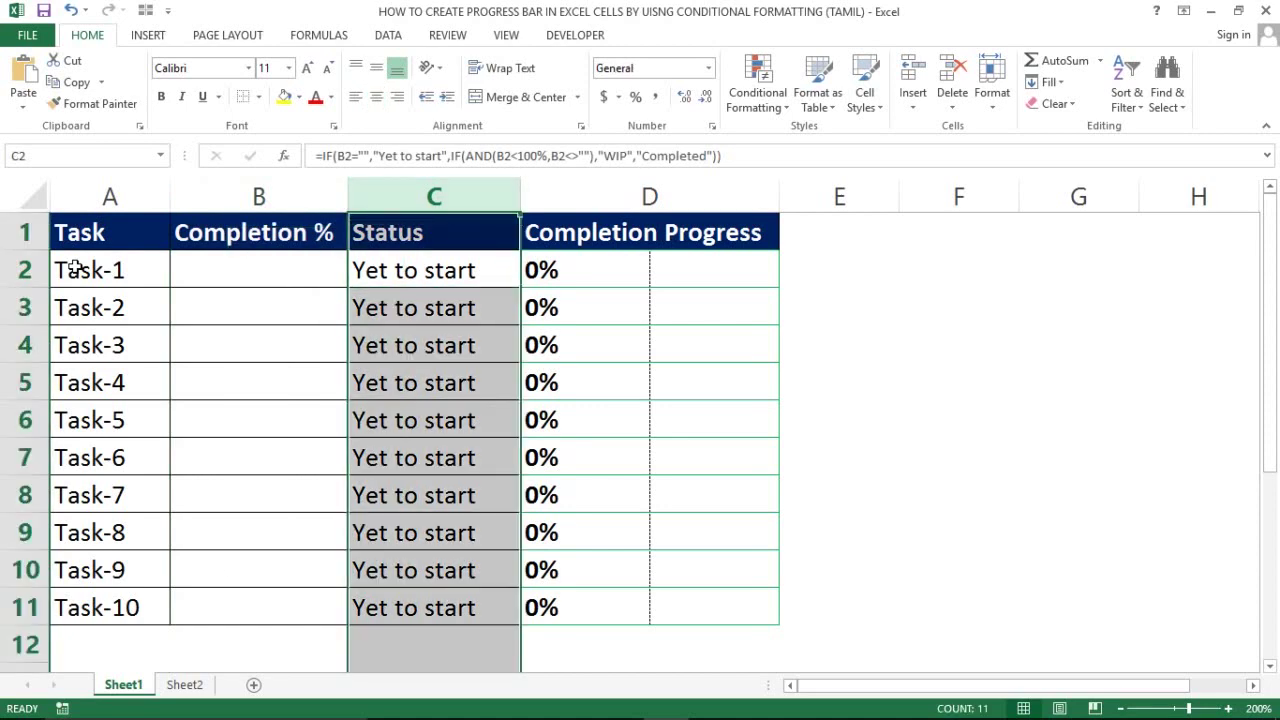
pyautogui.press('Left')
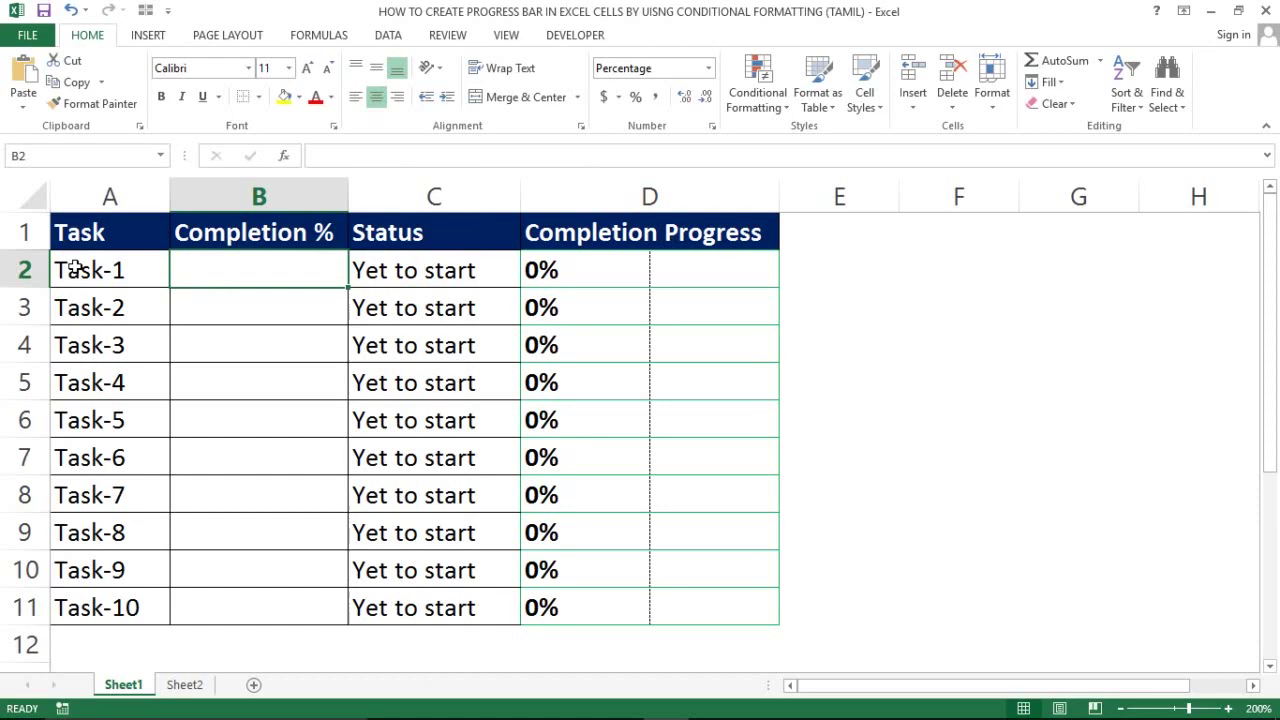
pyautogui.press('Right')
pyautogui.press('Left')
pyautogui.hotkey('ctrl', 'shift', 'Down')
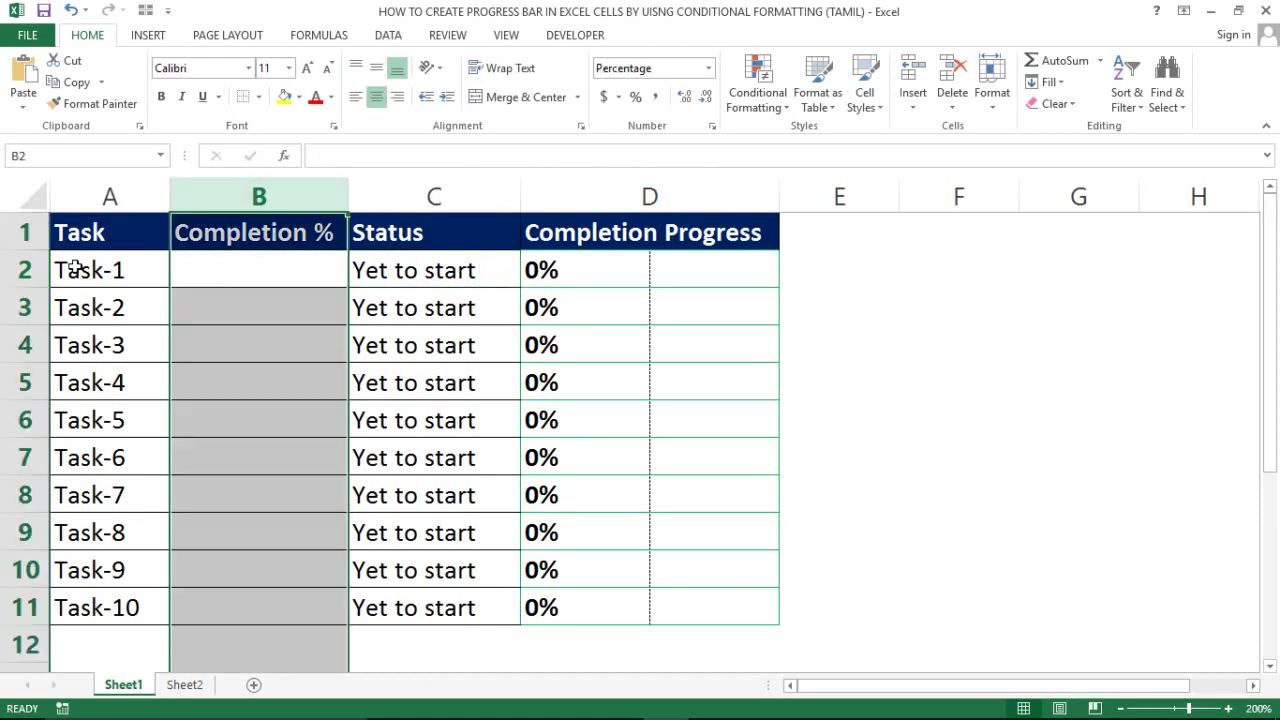
pyautogui.press('Right')
pyautogui.hotkey('ctrl', 'space')
pyautogui.press('Left')
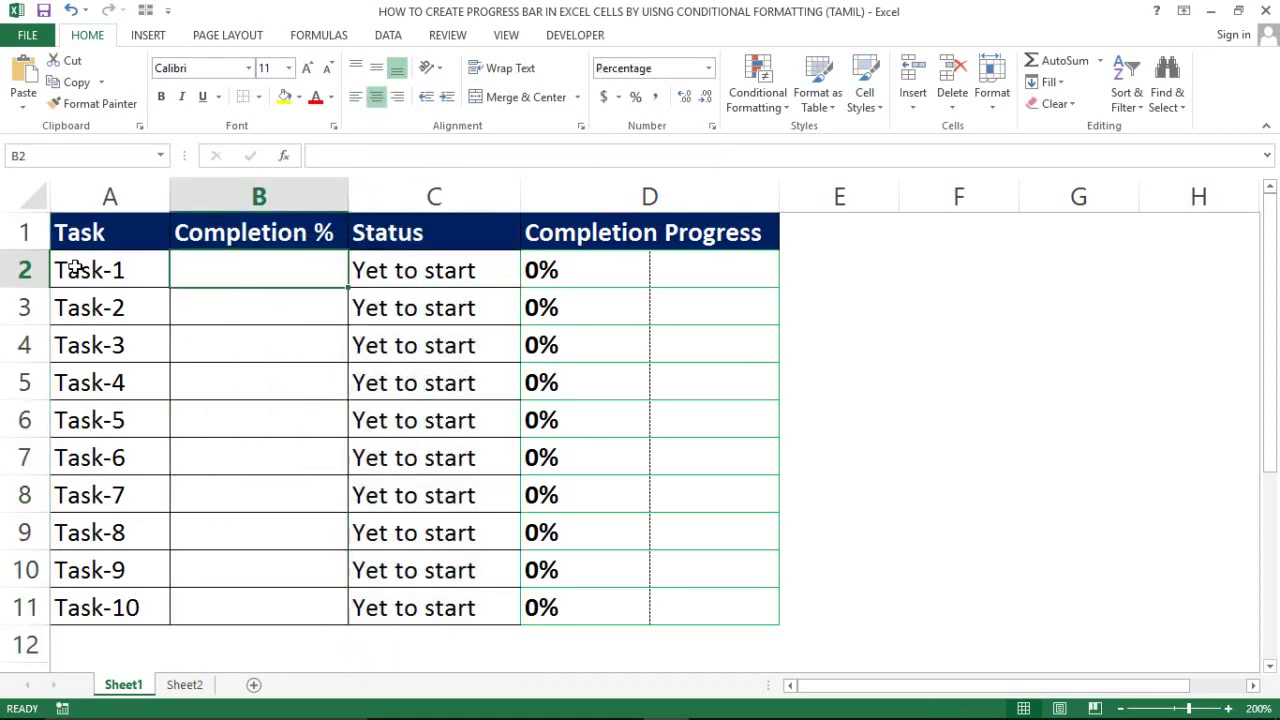
pyautogui.hotkey('ctrl', 'space')
pyautogui.press('Right')
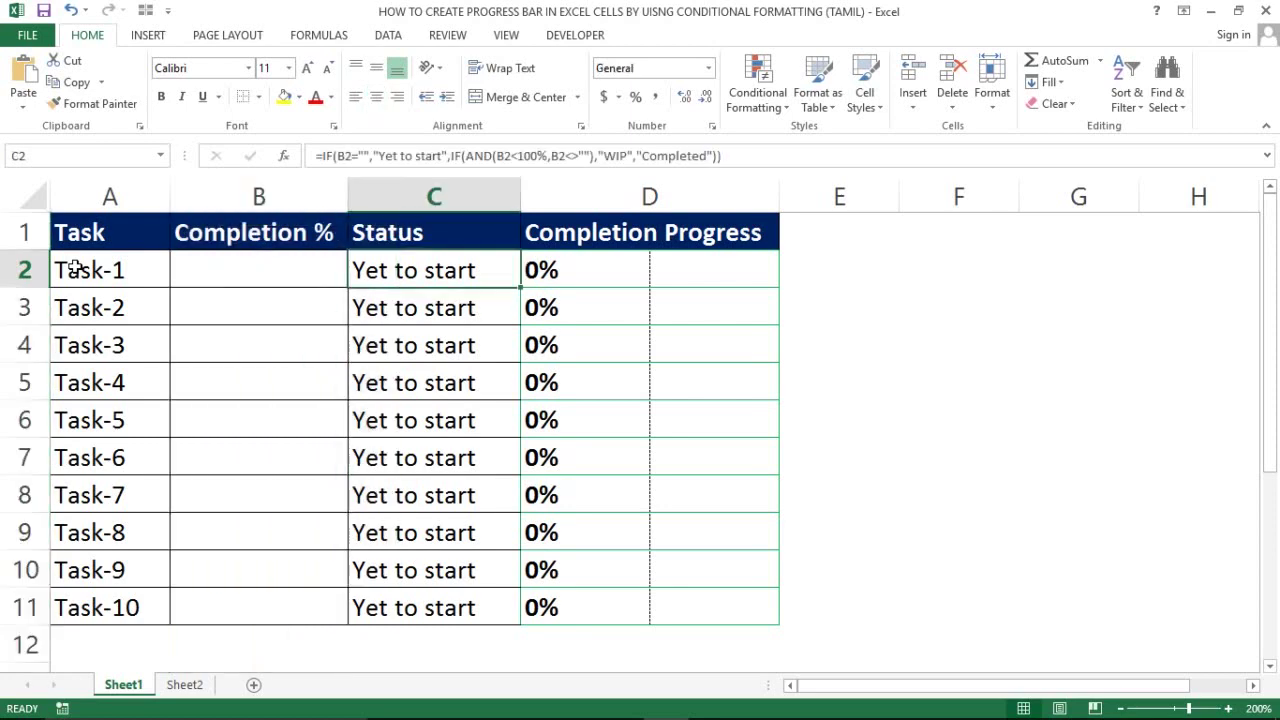
pyautogui.press('Right')
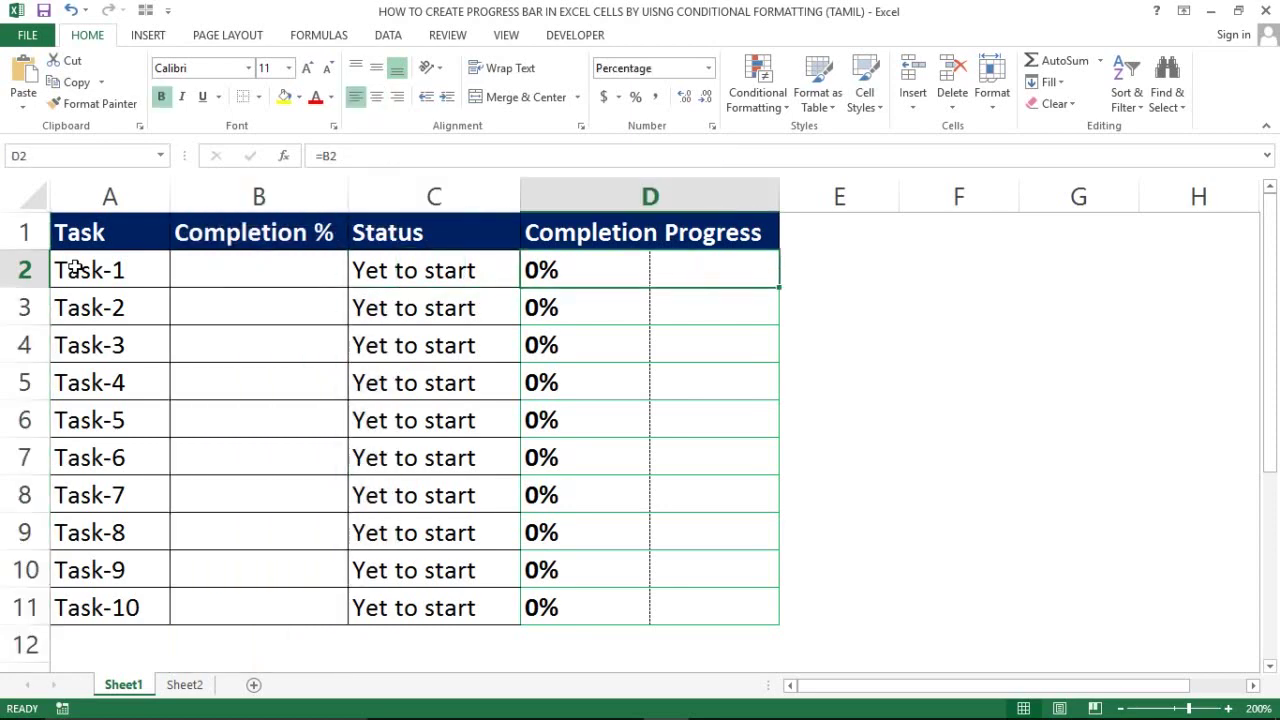
# Step: Enter 20% as the Completion % of Task-1 and check its Status and Completion Progress cells
pyautogui.press('Left')
pyautogui.press('Left')
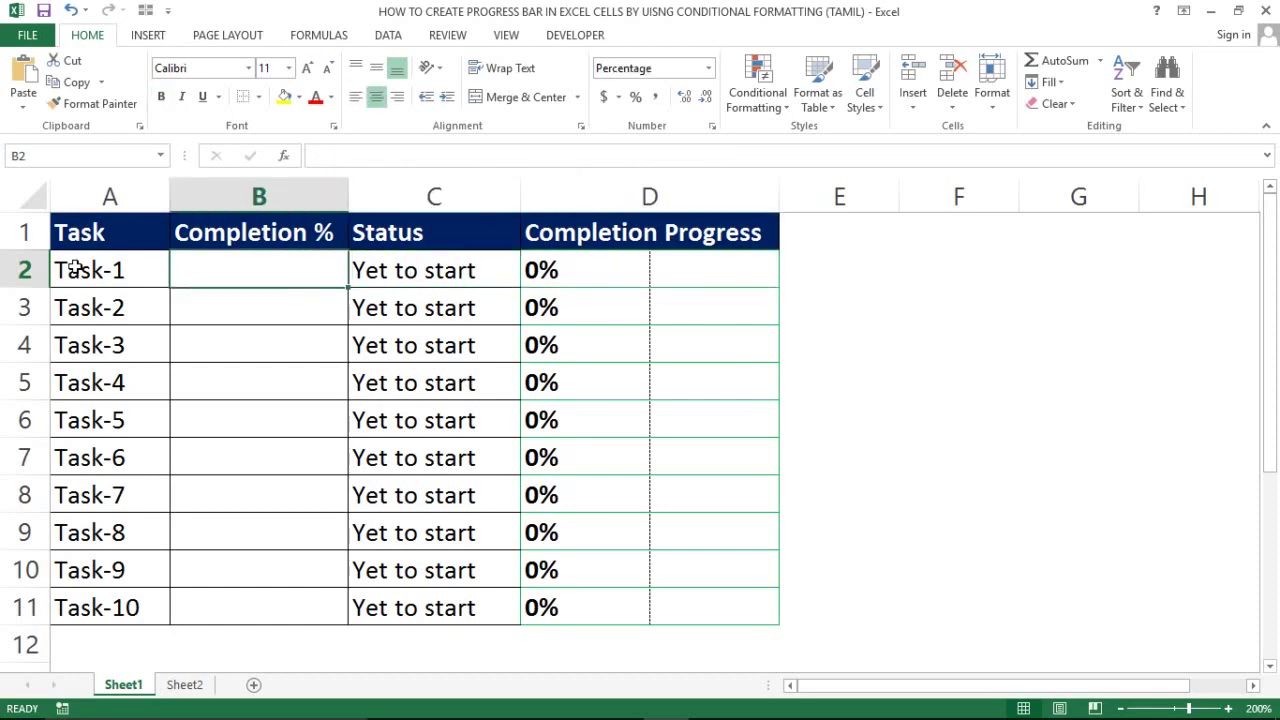
pyautogui.write('20')
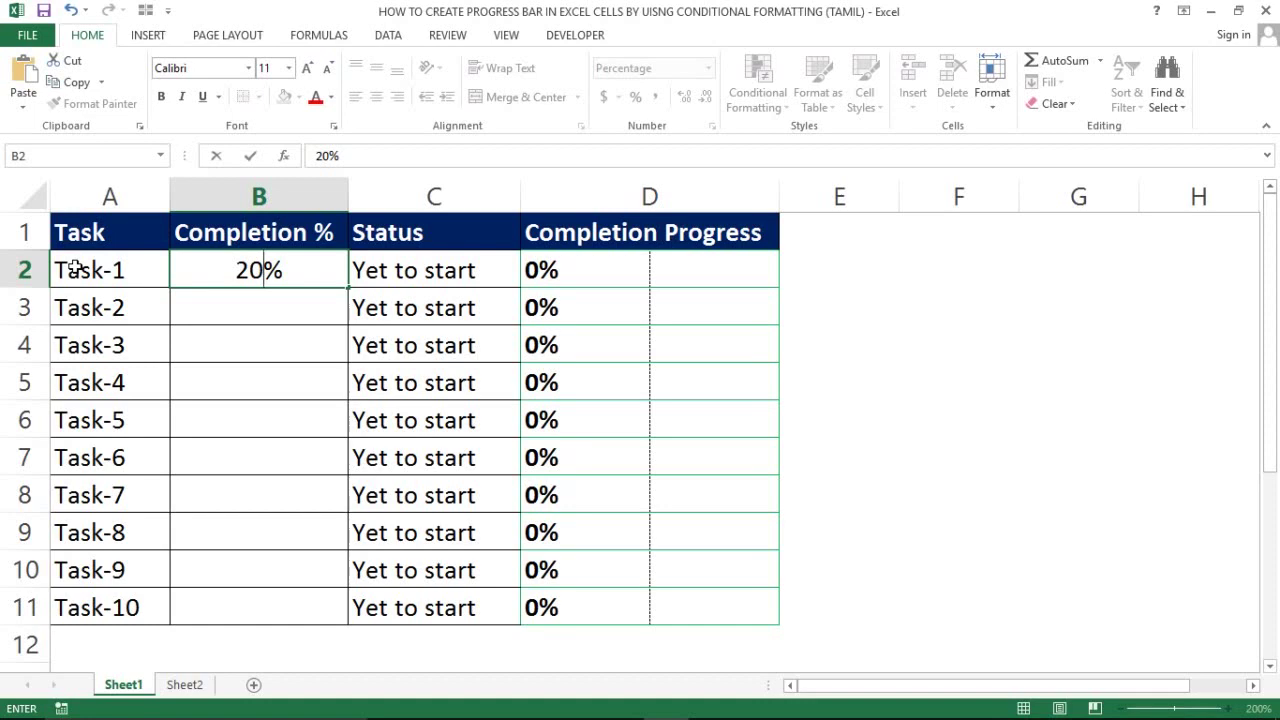
pyautogui.press('Return')
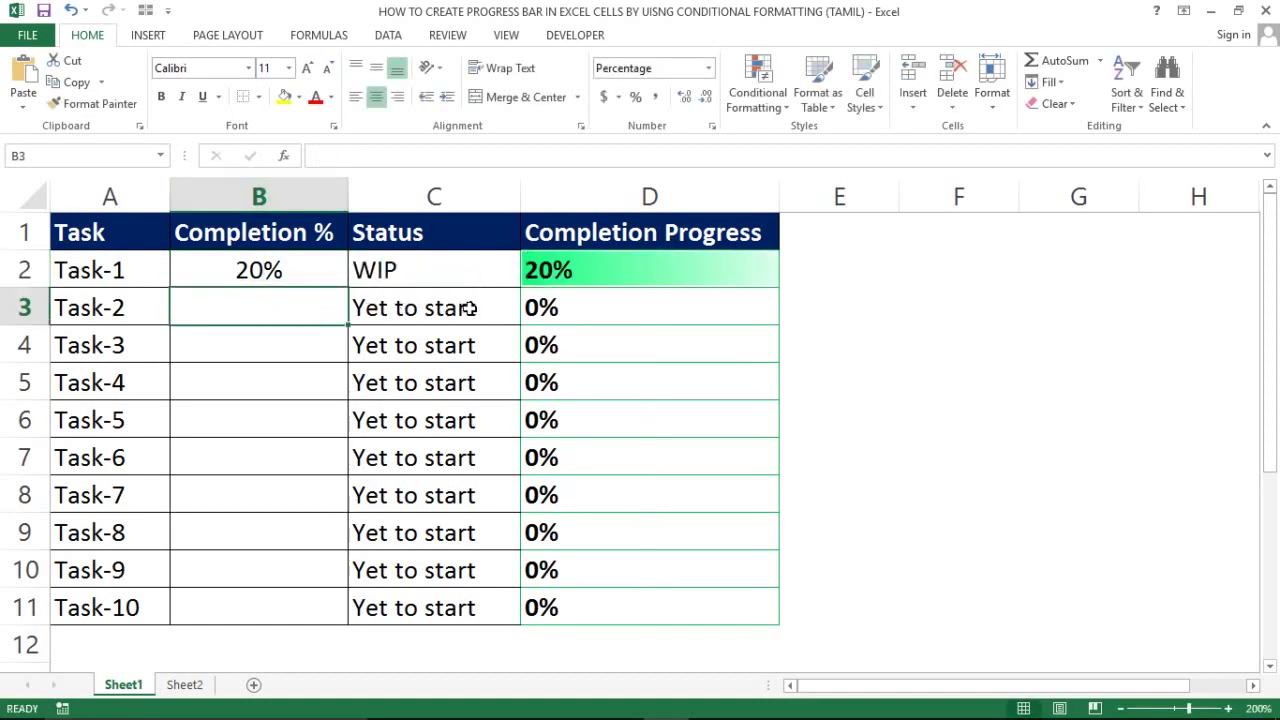
pyautogui.click(259, 271)
pyautogui.click(370, 270)
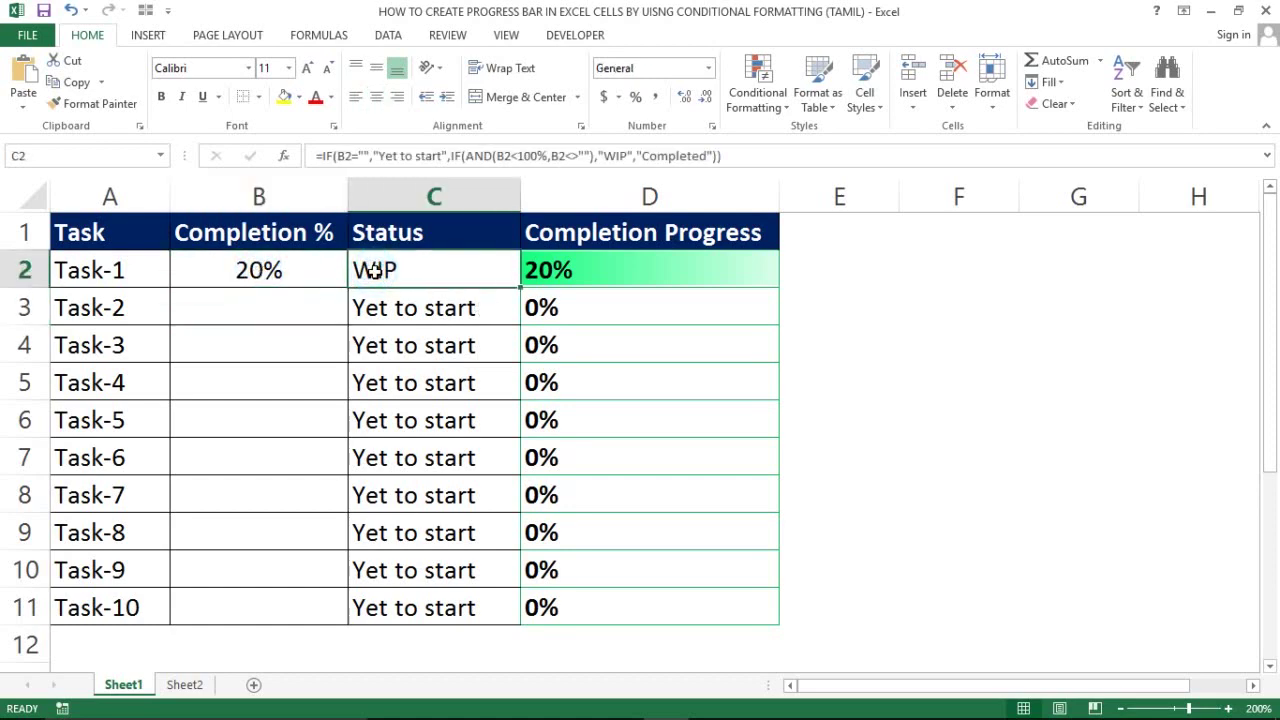
pyautogui.click(564, 280)
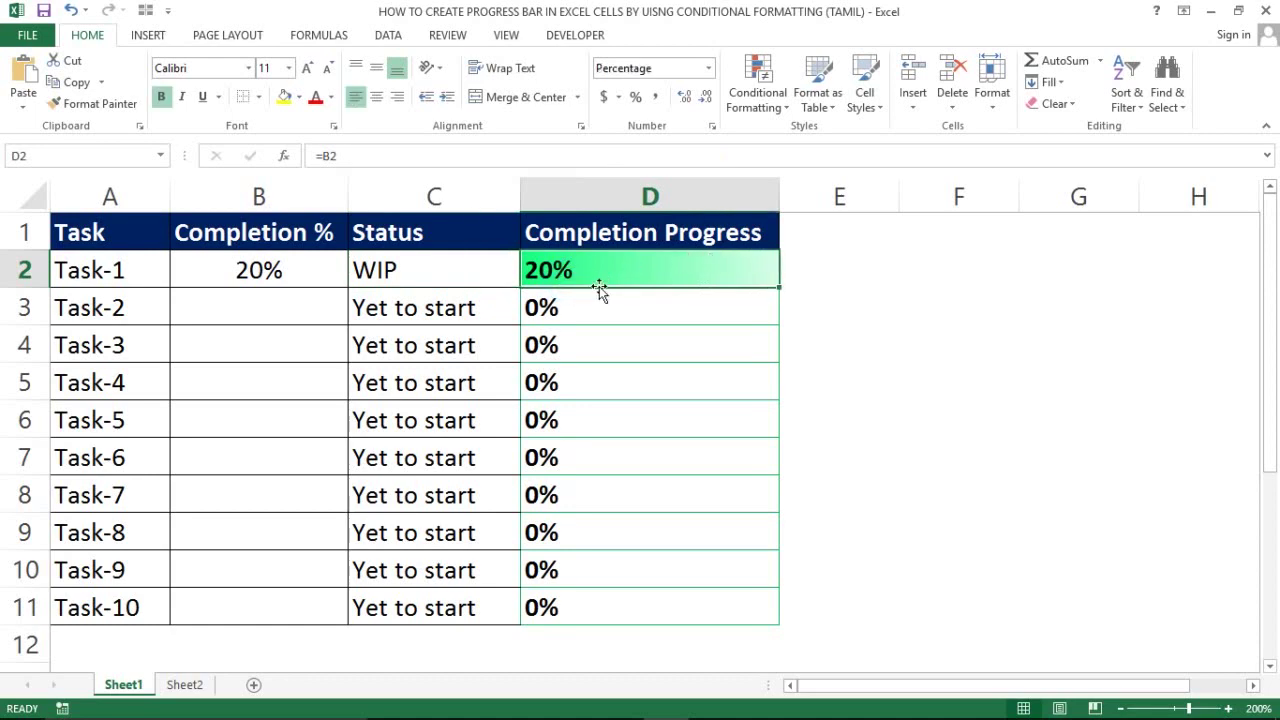
# Step: Enter 50% as the Completion % of Task-2
pyautogui.click(224, 296)
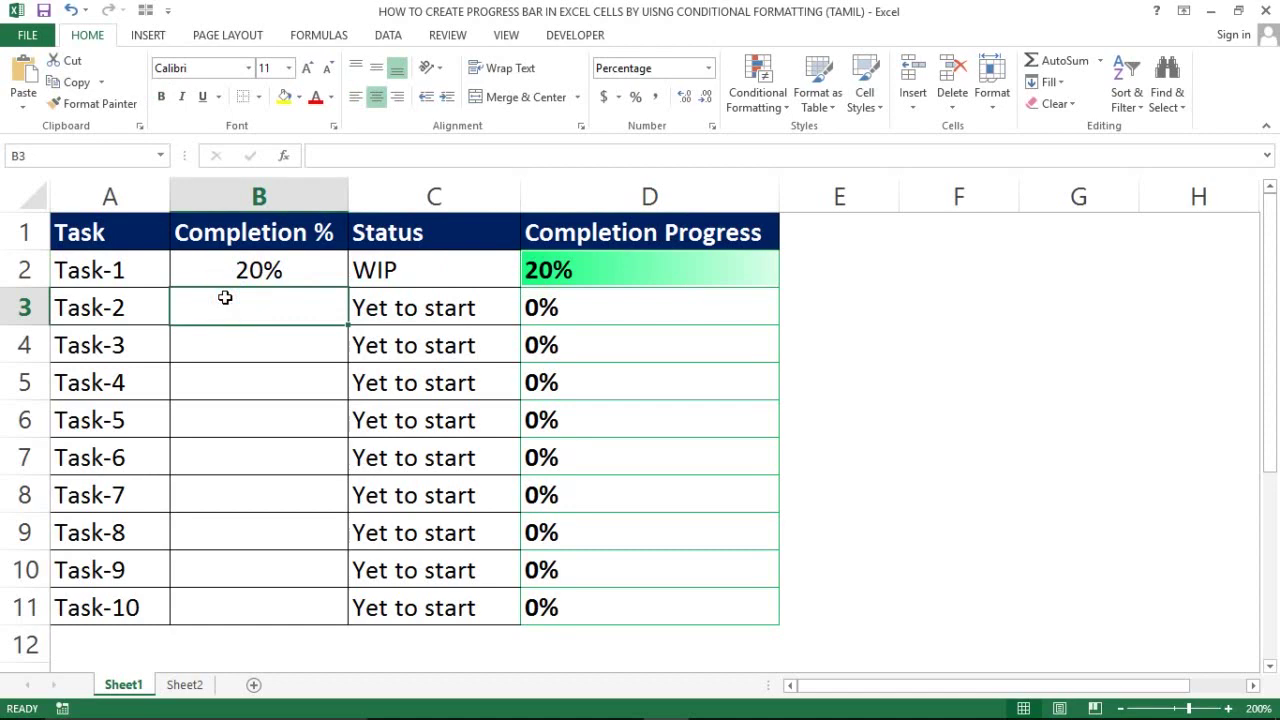
pyautogui.write('50')
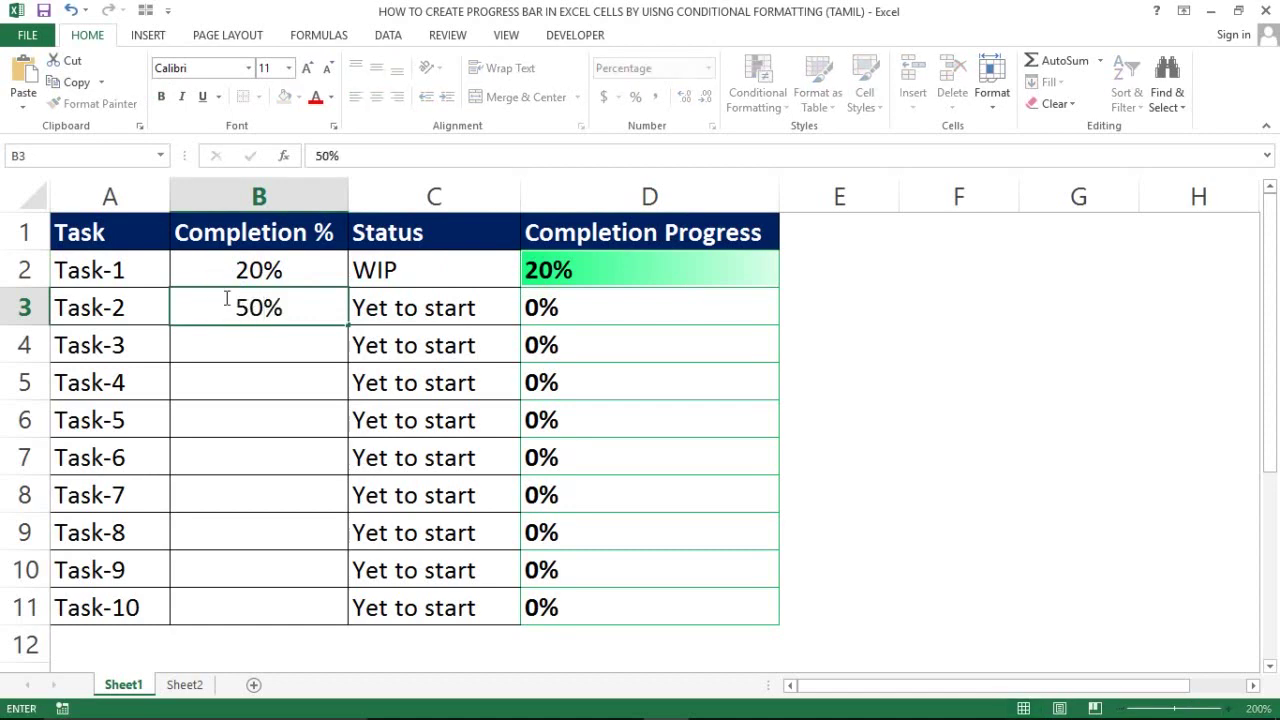
pyautogui.press('Return')
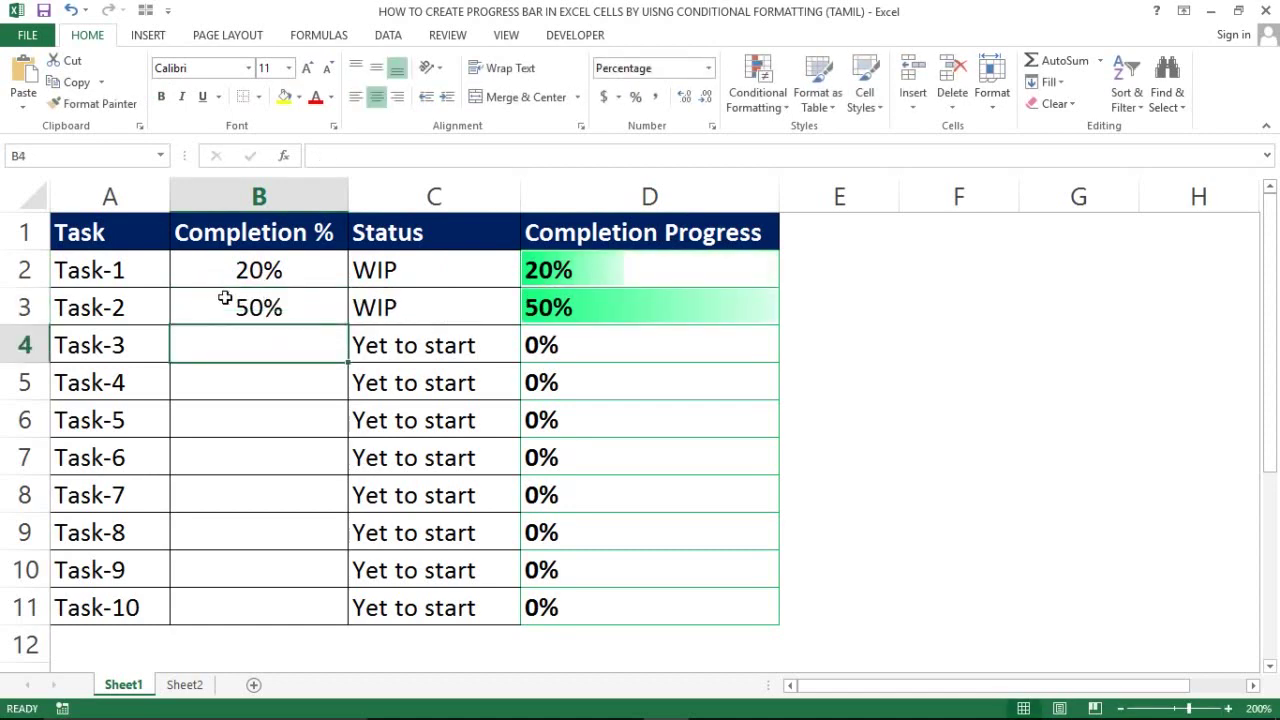
# Step: Enter 100% as the Completion % of Task-3 and check its Status and Completion Progress cells
pyautogui.press('Down')
pyautogui.press('Up')
pyautogui.press('Up')
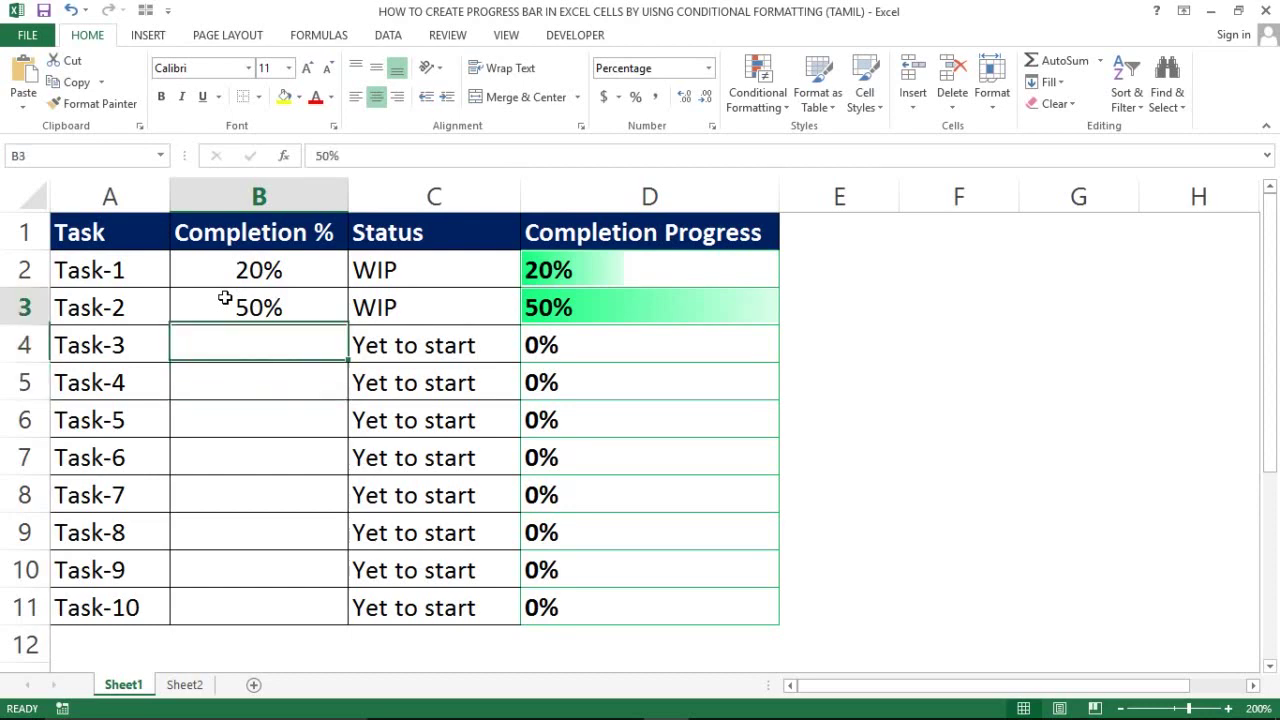
pyautogui.press('Down')
pyautogui.write('100')
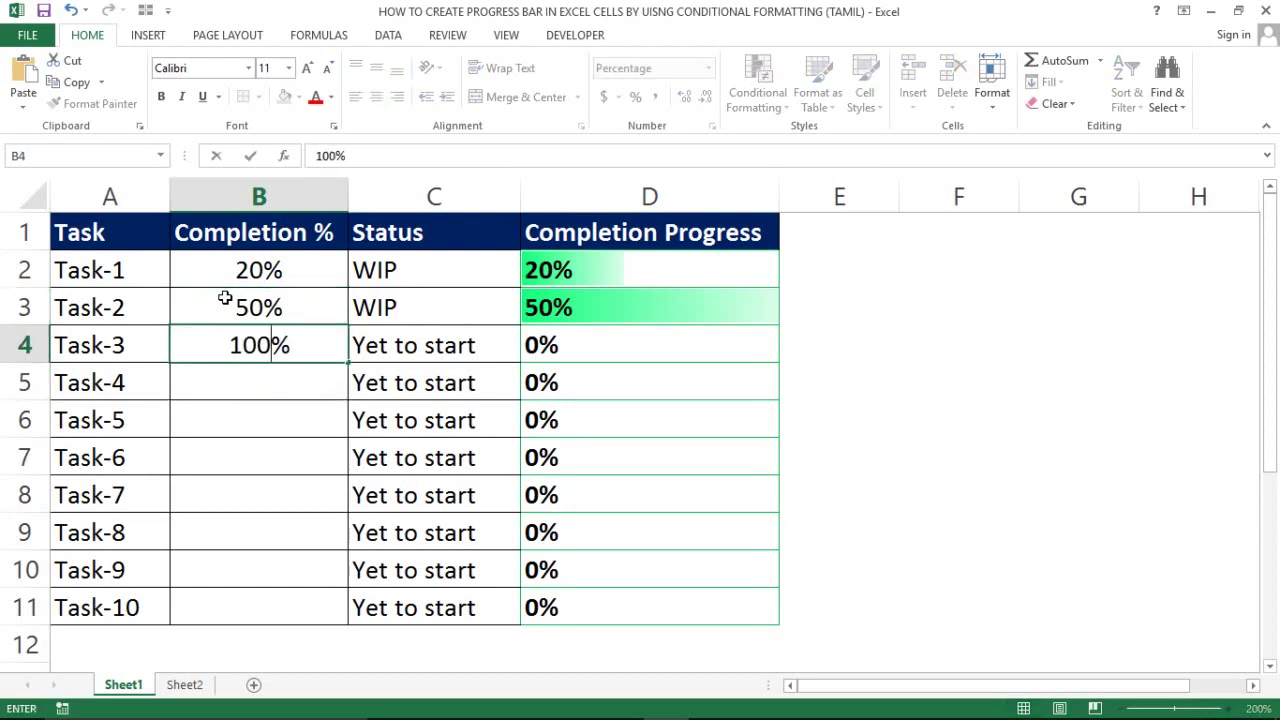
pyautogui.press('Return')
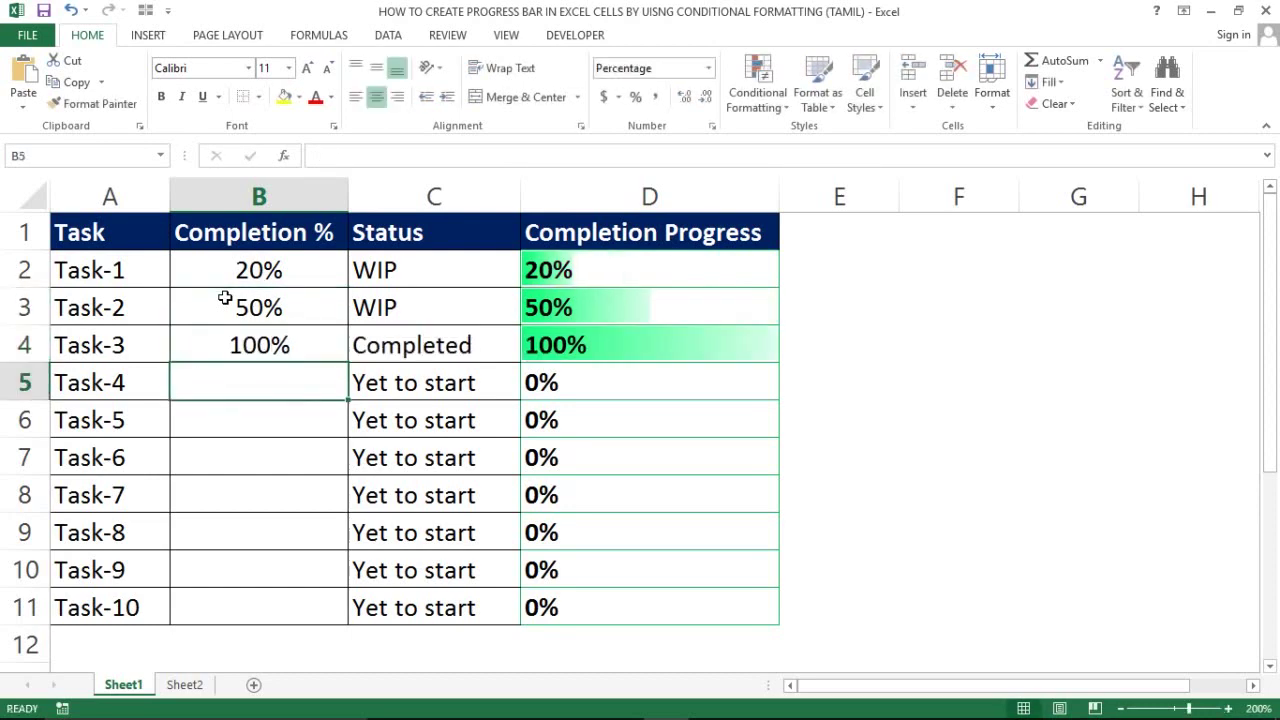
pyautogui.click(405, 345)
pyautogui.click(690, 340)
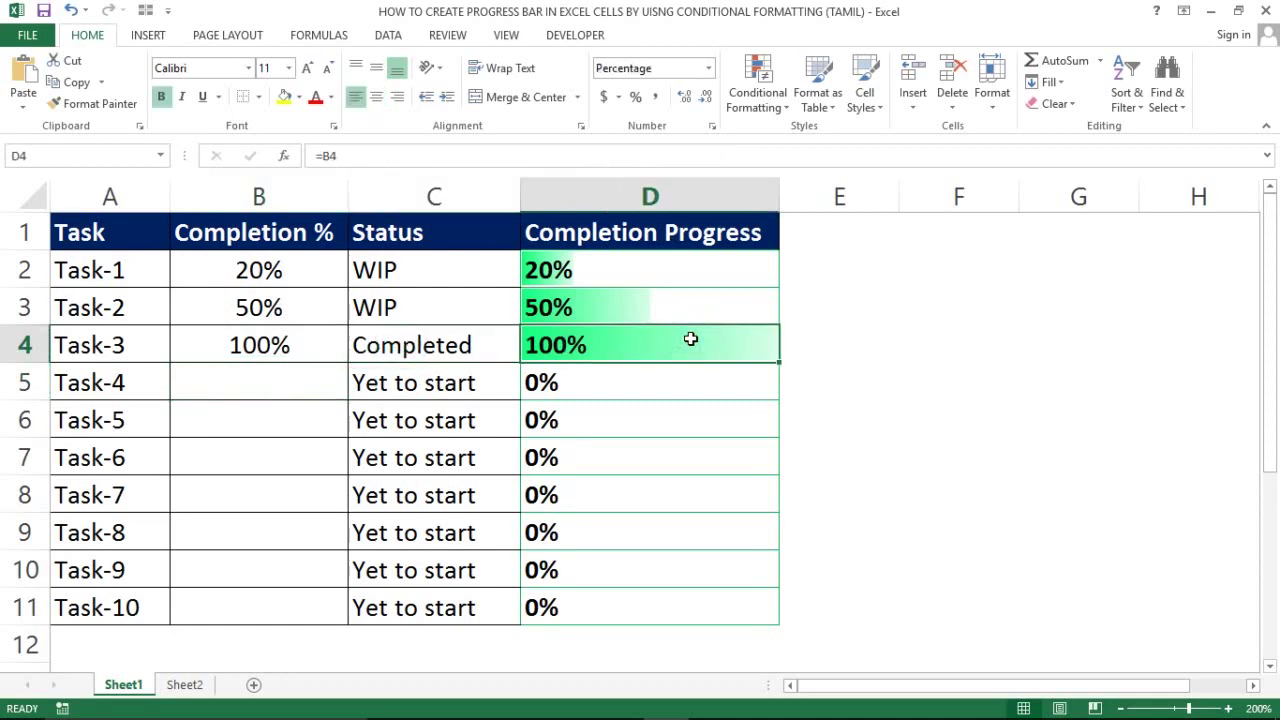
# Step: Enter completion percentages of 80% for Task-4, 45% for Task-5 and 65% for Task-6
pyautogui.click(267, 387)
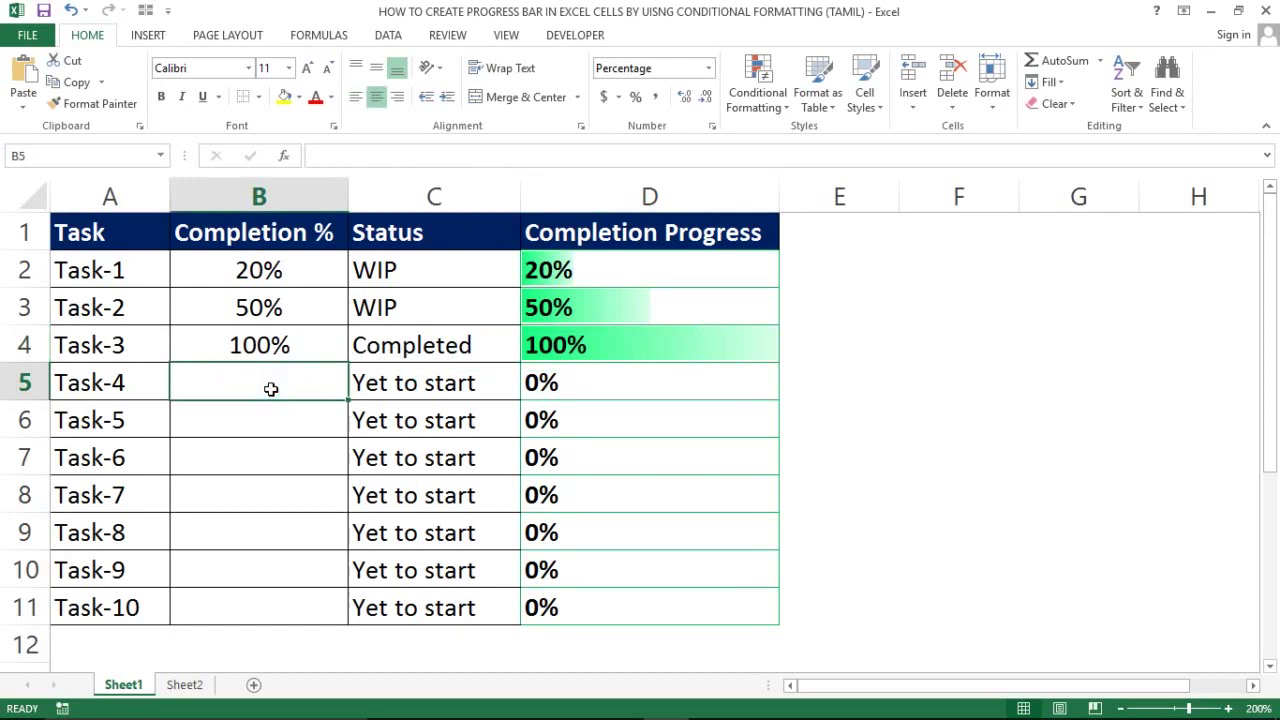
pyautogui.write('80')
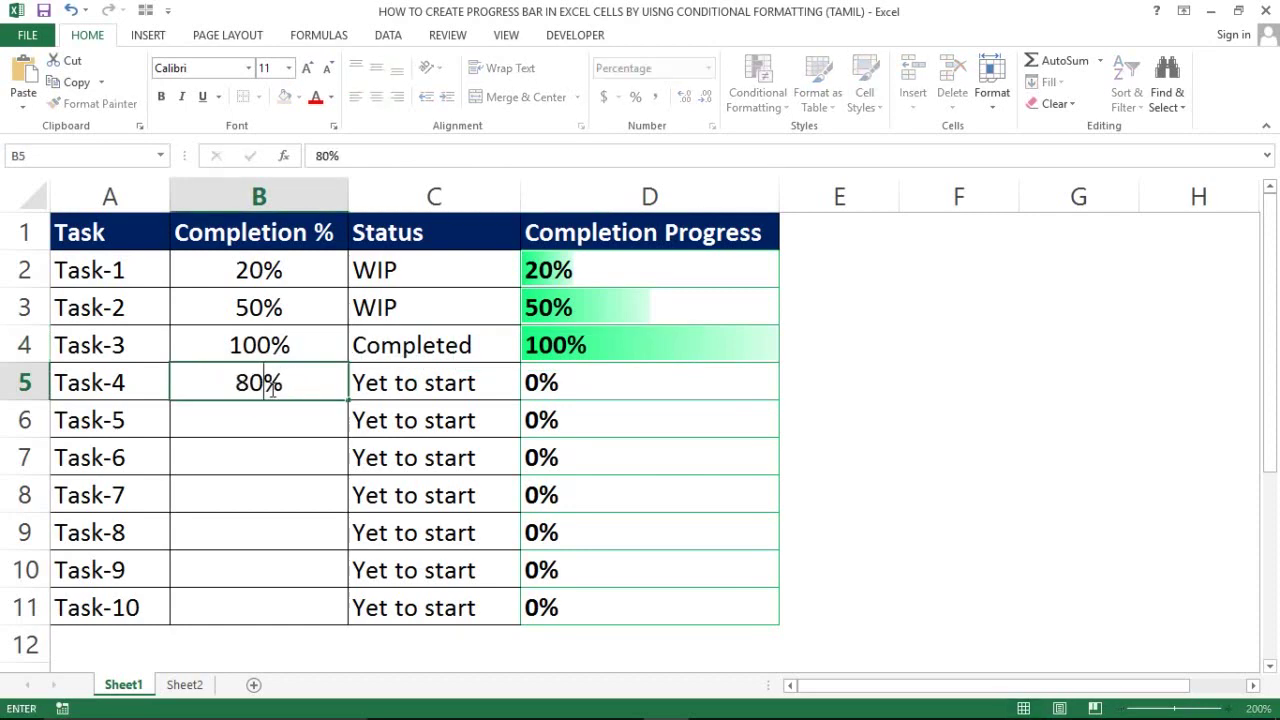
pyautogui.press('Return')
pyautogui.write('45')
pyautogui.press('Return')
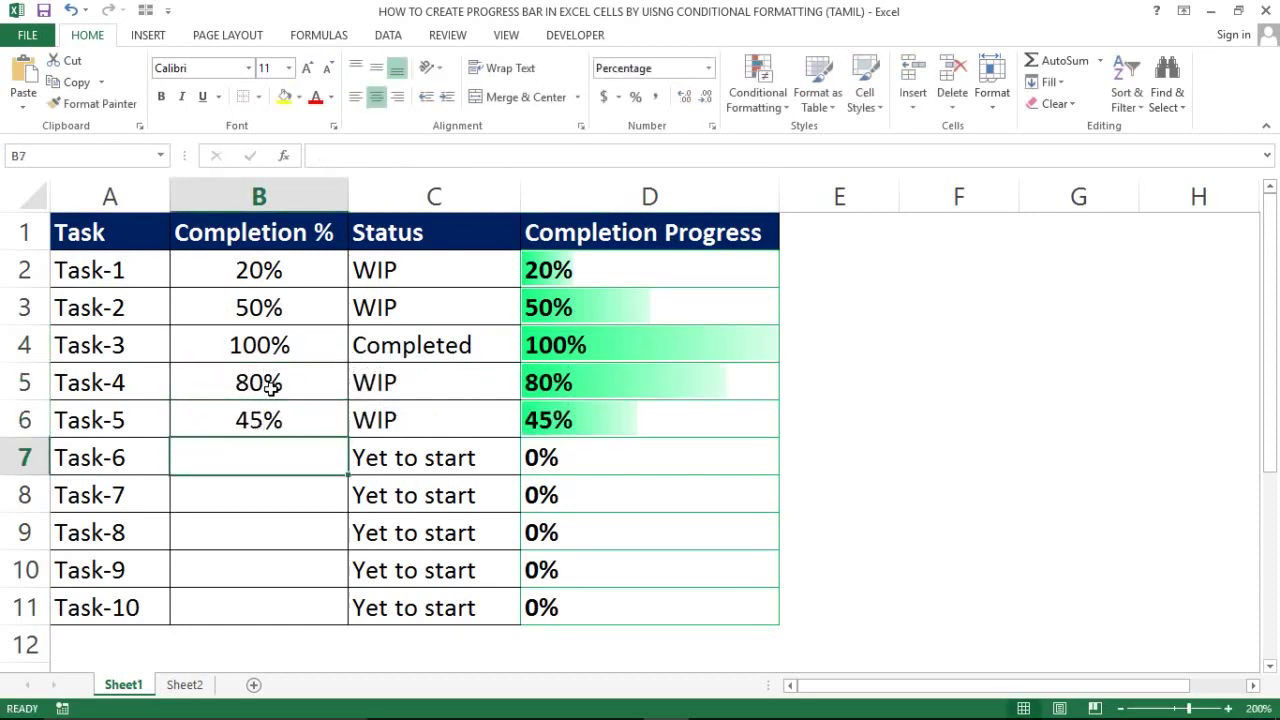
pyautogui.write('65')
pyautogui.press('Return')
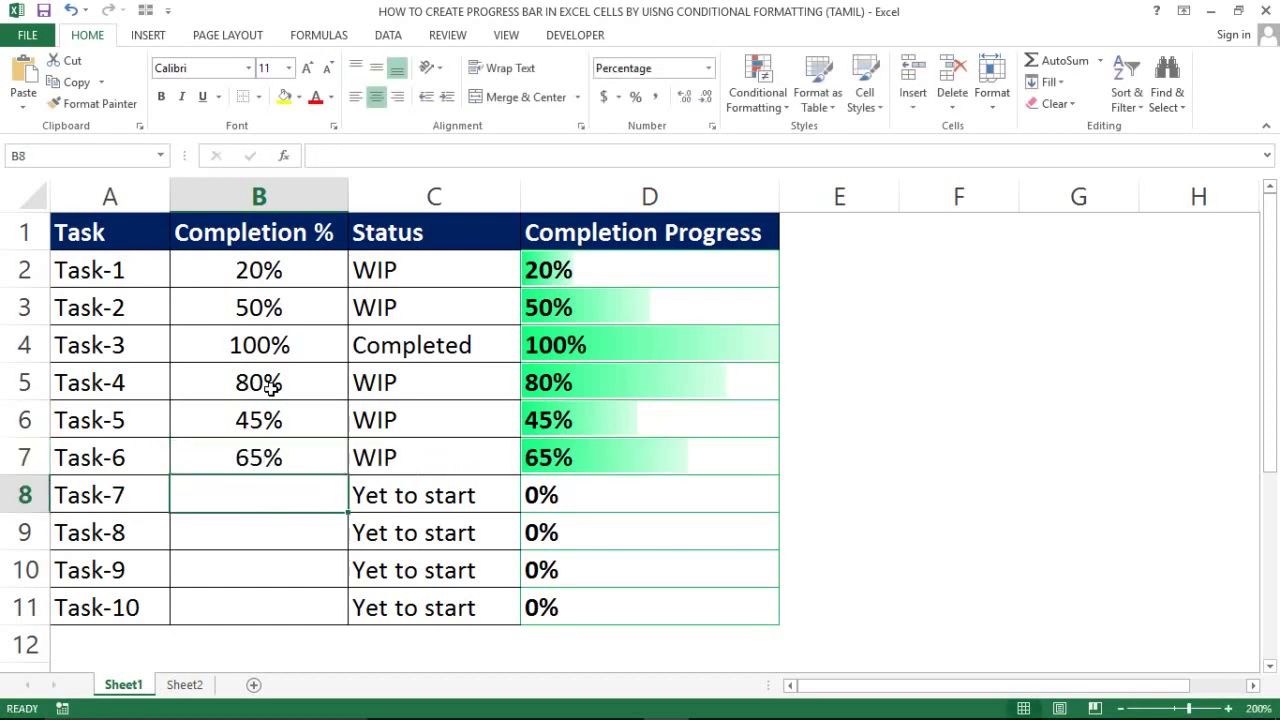
# Step: Enter completion percentages of 20% for Task-7, 99% for Task-8, 60% for Task-9 and 20% for Task-10
pyautogui.write('20')
pyautogui.press('Return')
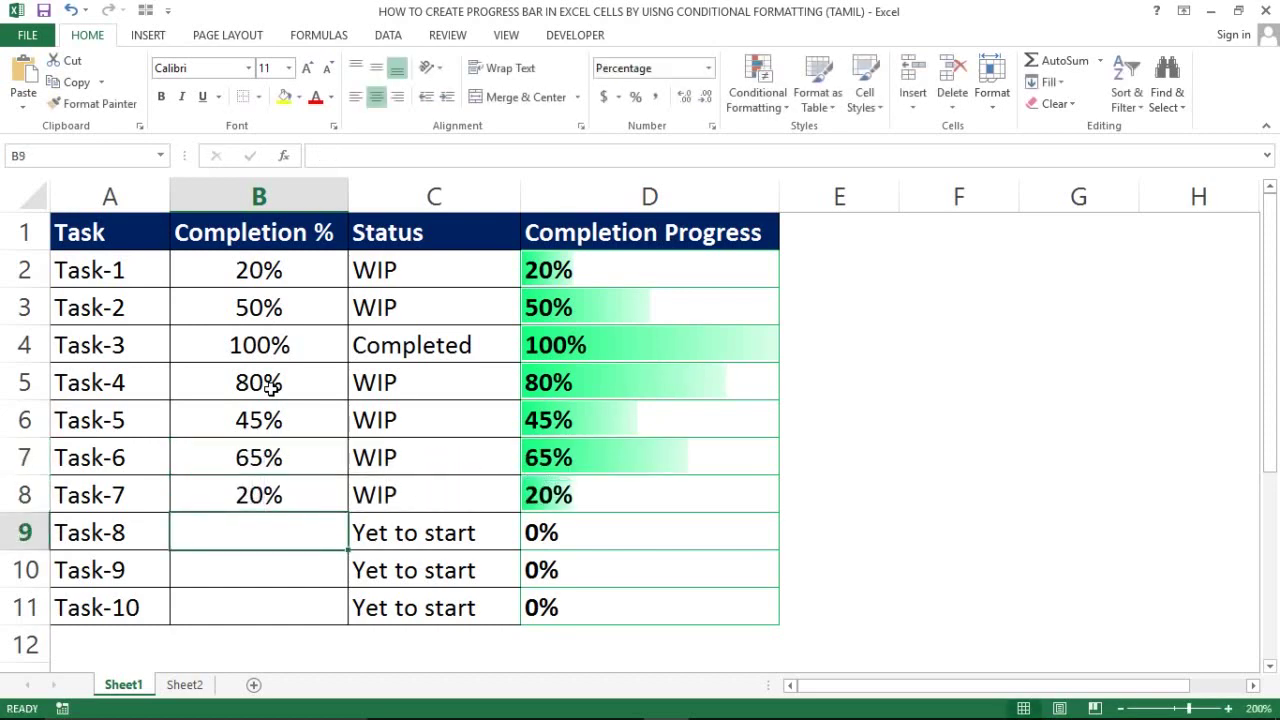
pyautogui.write('99')
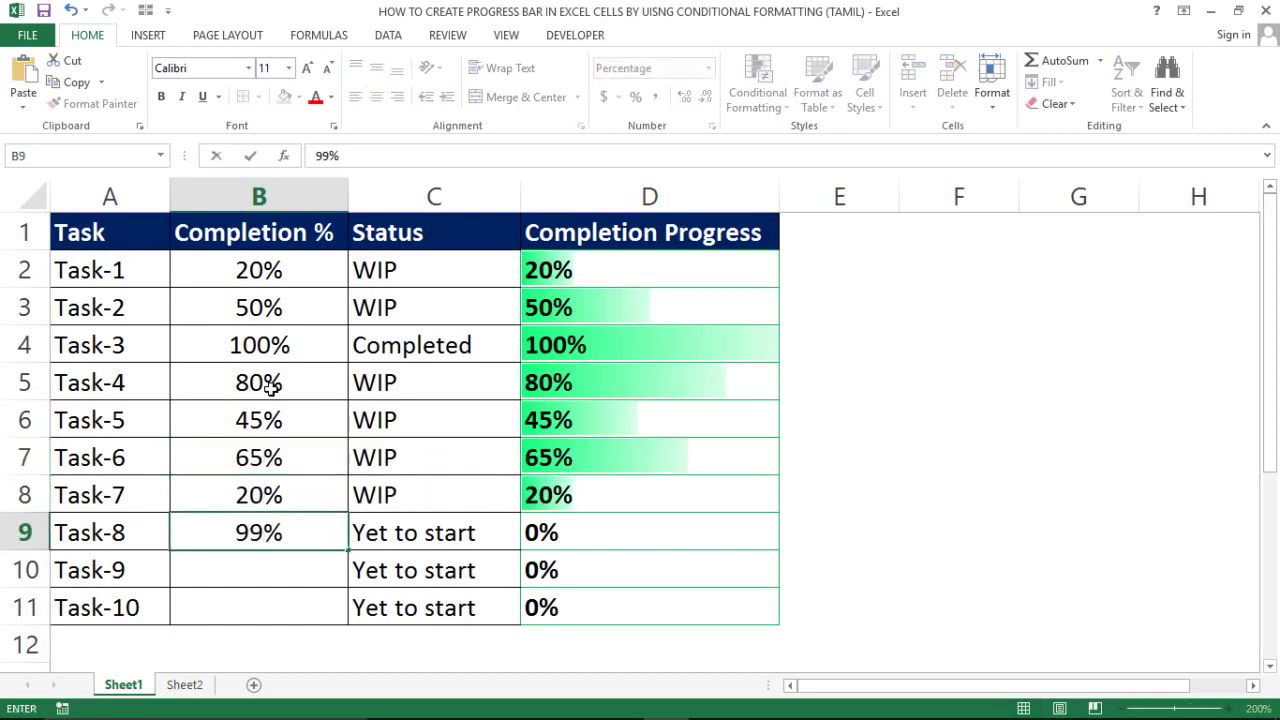
pyautogui.press('Return')
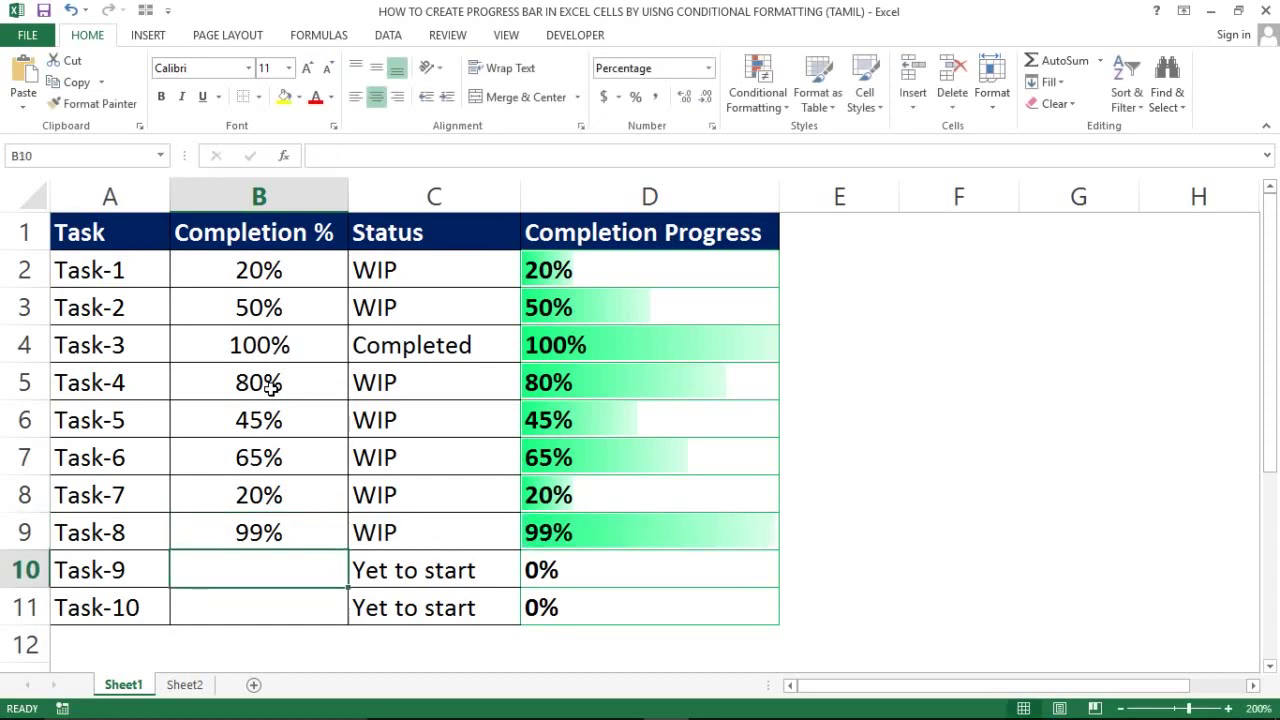
pyautogui.write('60')
pyautogui.press('Return')
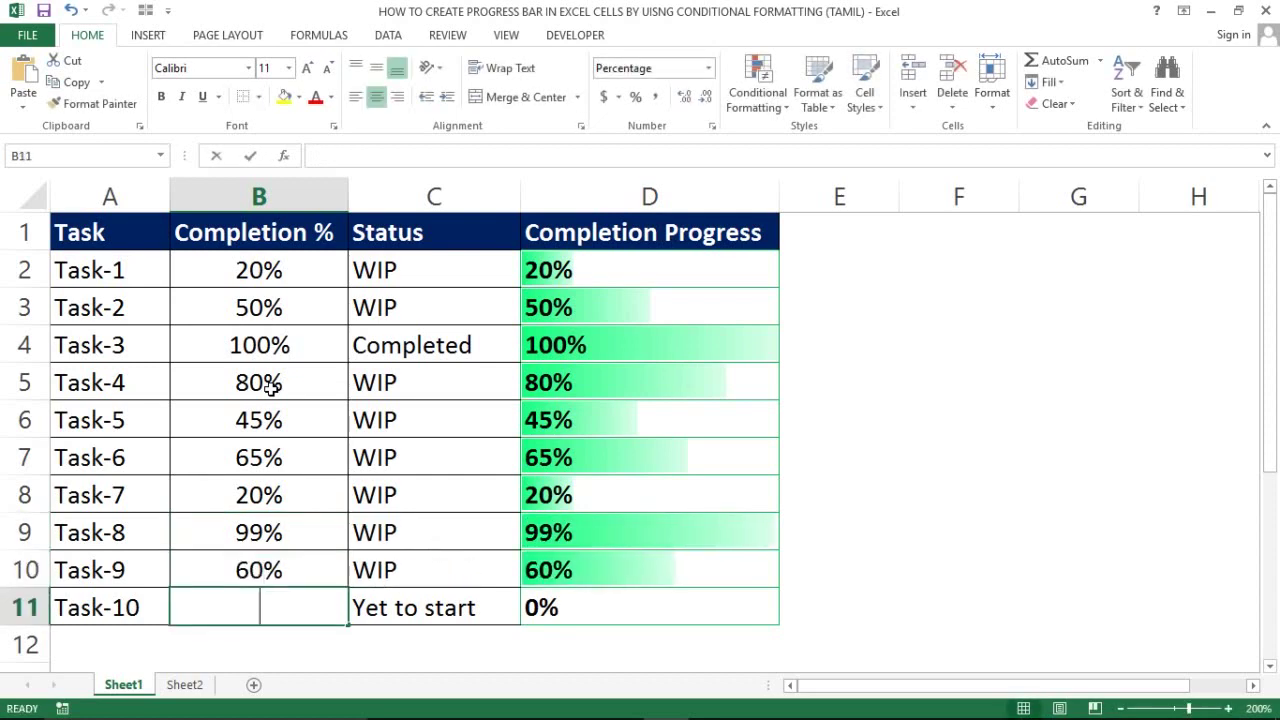
pyautogui.write('20')
pyautogui.press('Return')
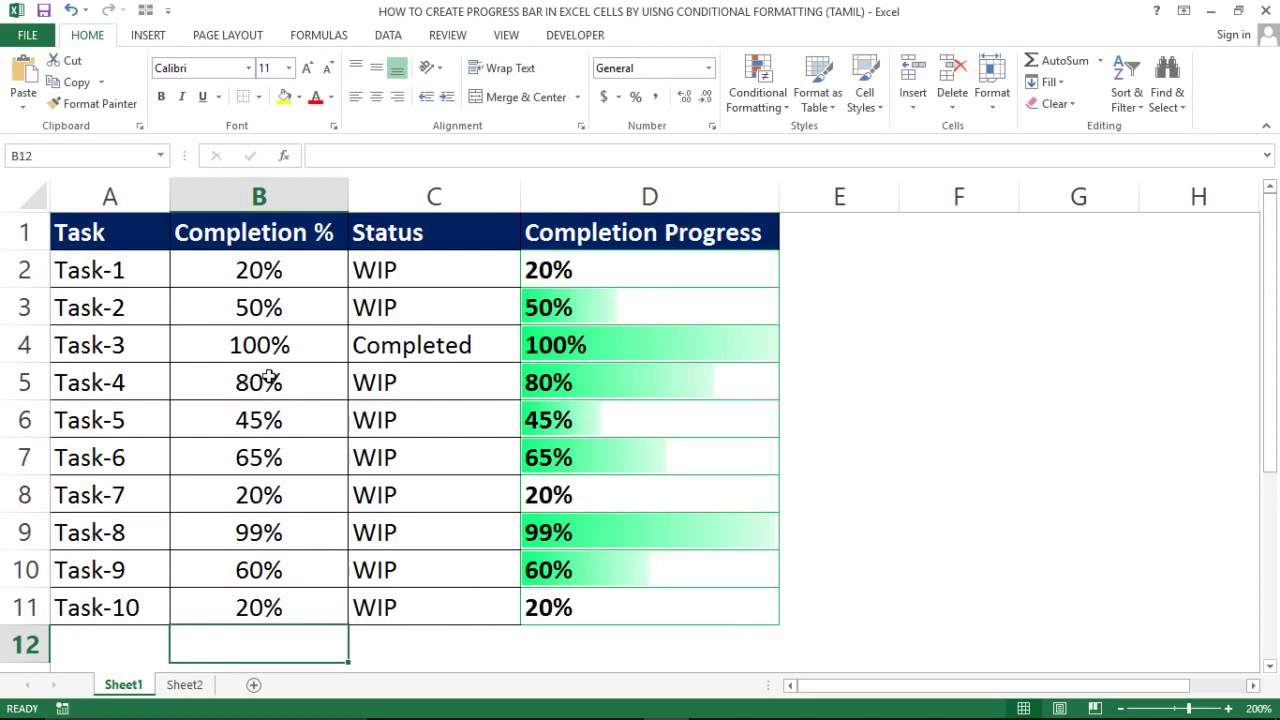
# Step: Set the Completion % of Task-10 to 30%
pyautogui.click(259, 598)
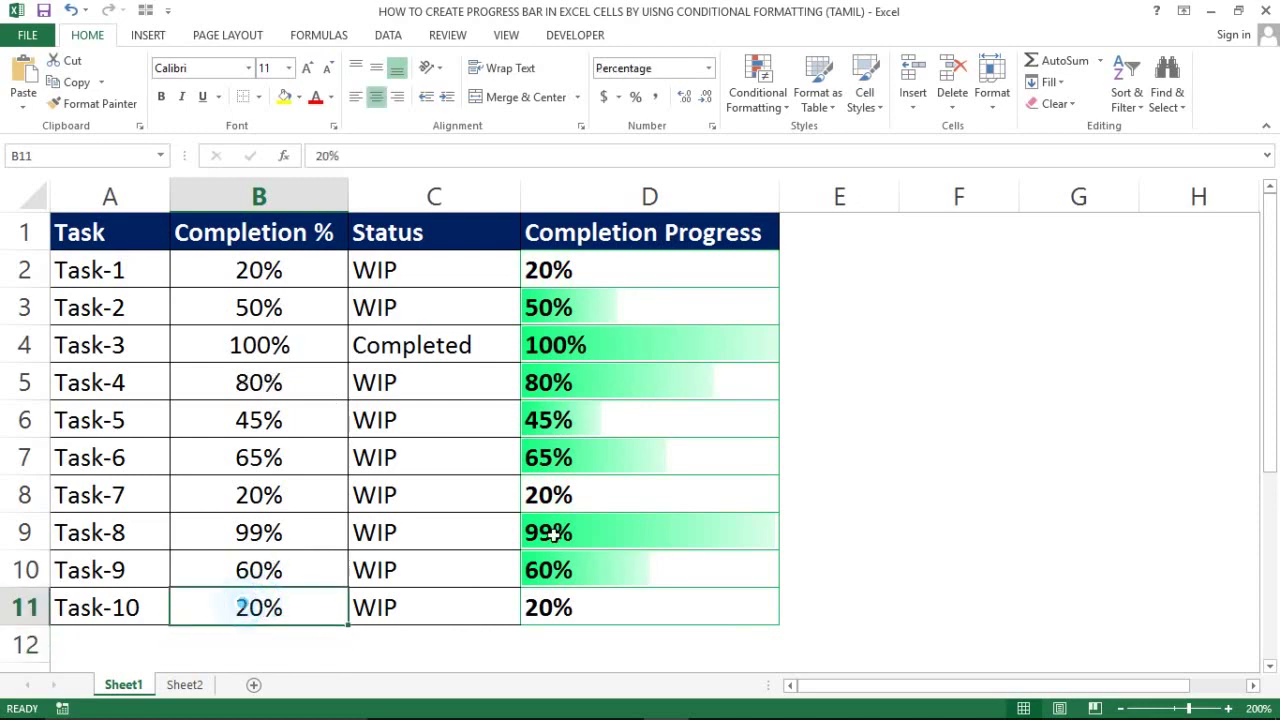
pyautogui.click(271, 607)
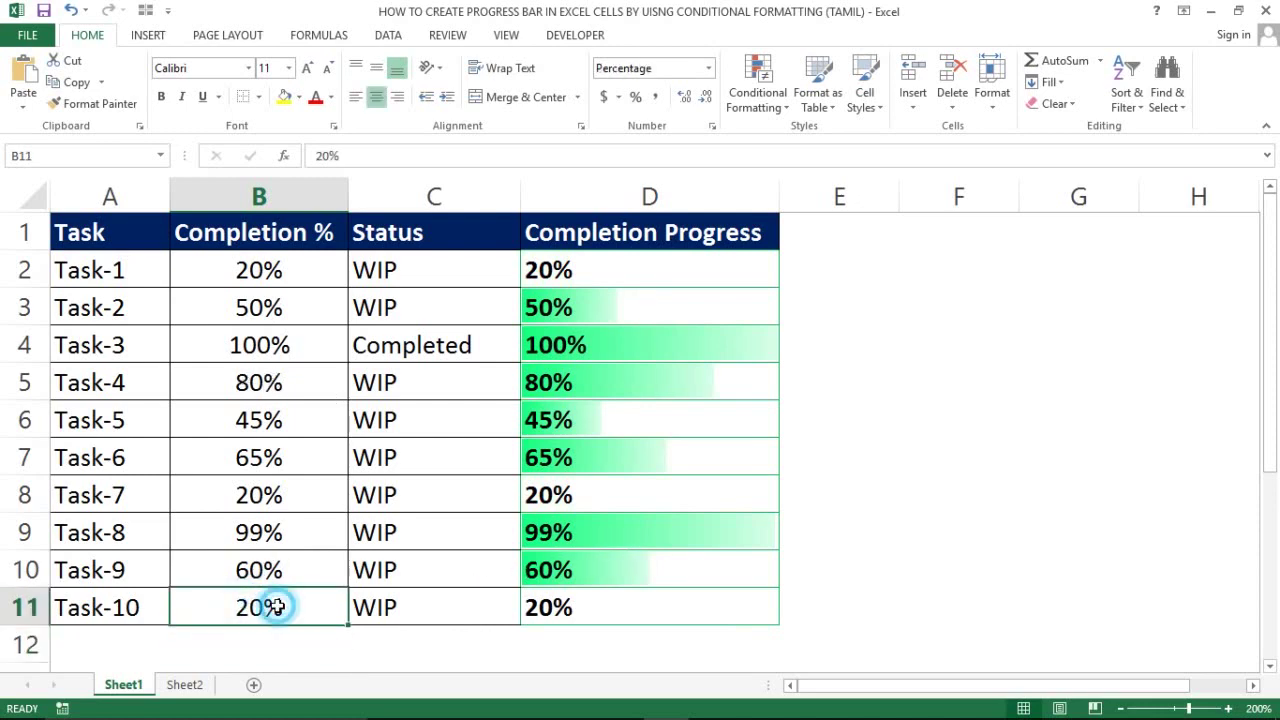
pyautogui.write('30')
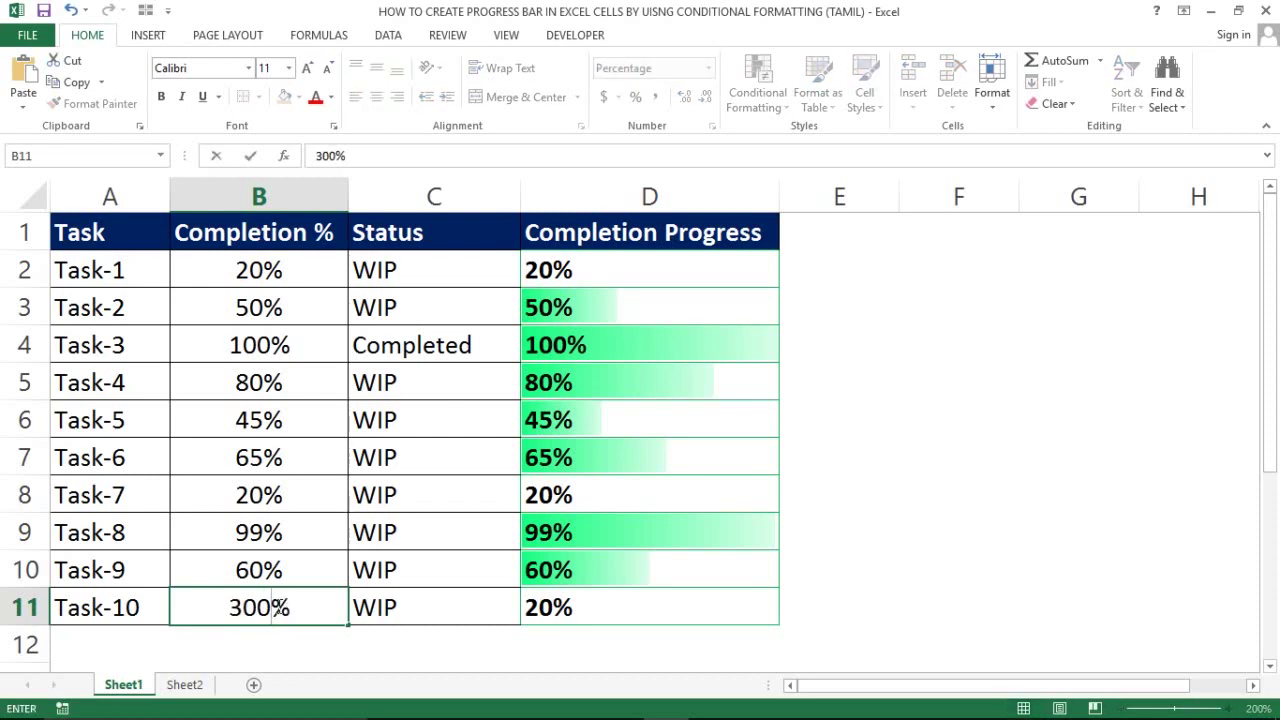
pyautogui.press('Return')
pyautogui.click(460, 486)
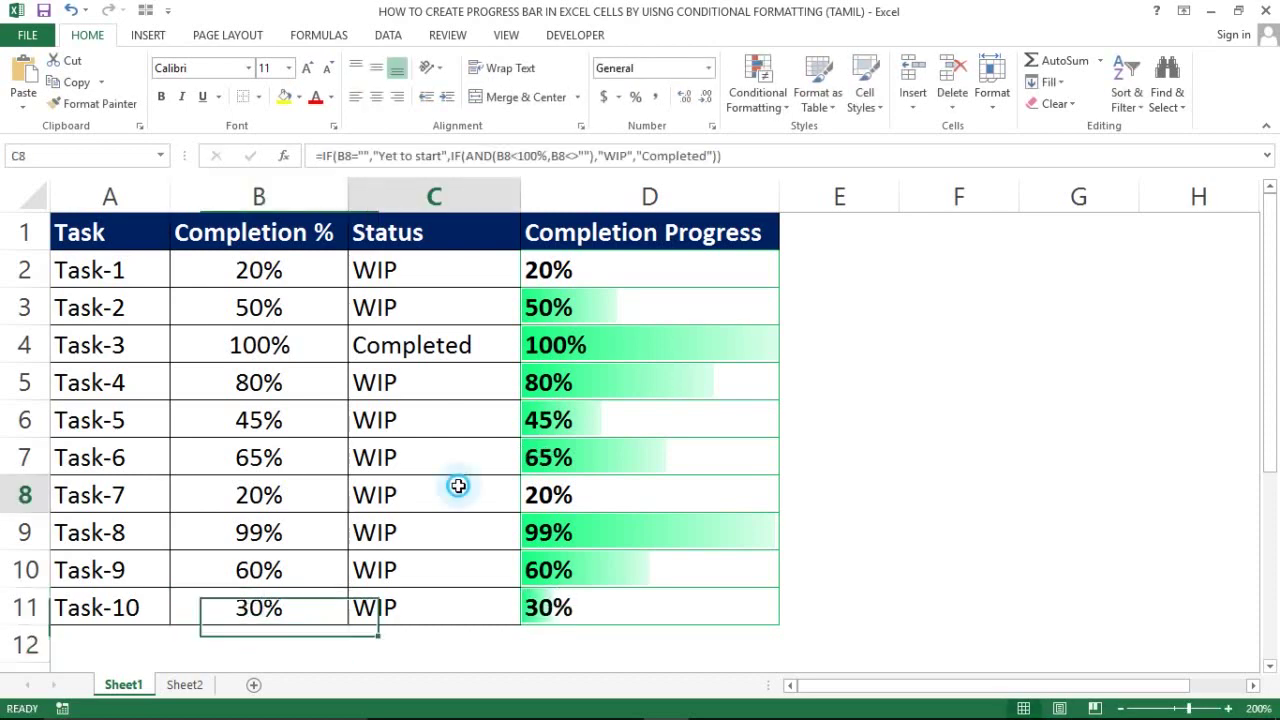
# Step: Set the Completion % of Task-1 to 50%
pyautogui.click(235, 269)
pyautogui.write('50')
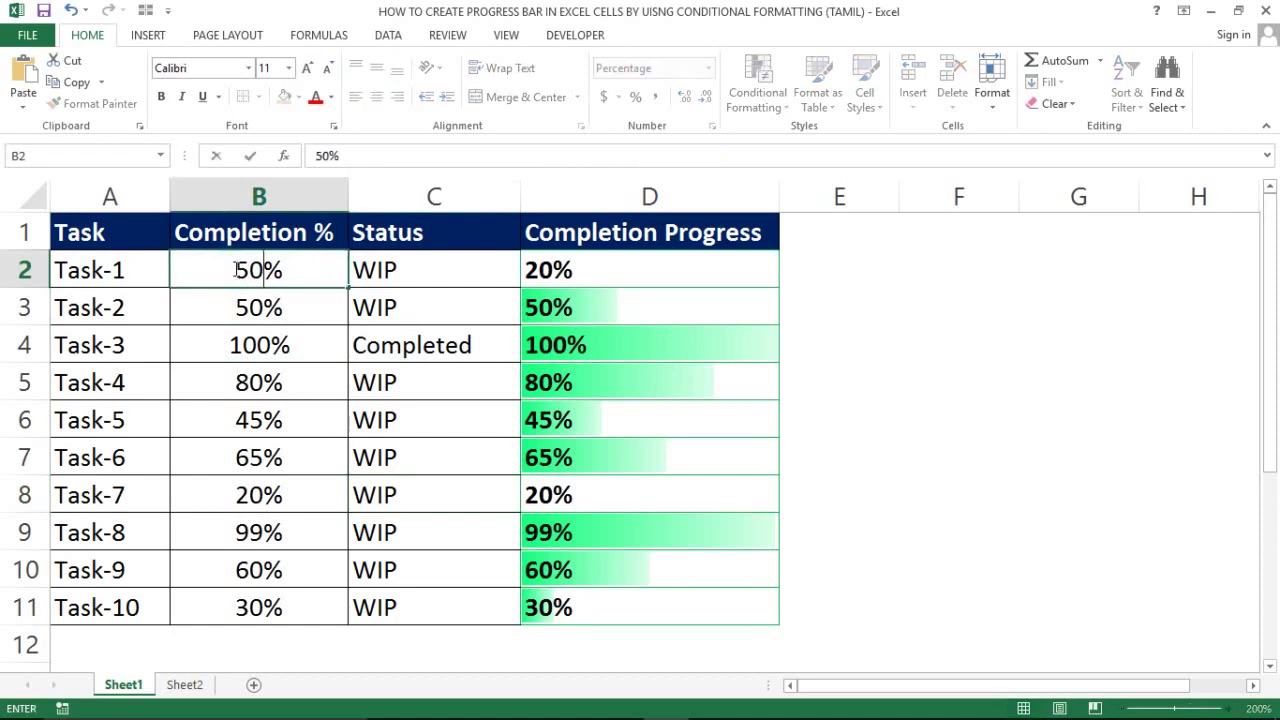
pyautogui.press('Return')
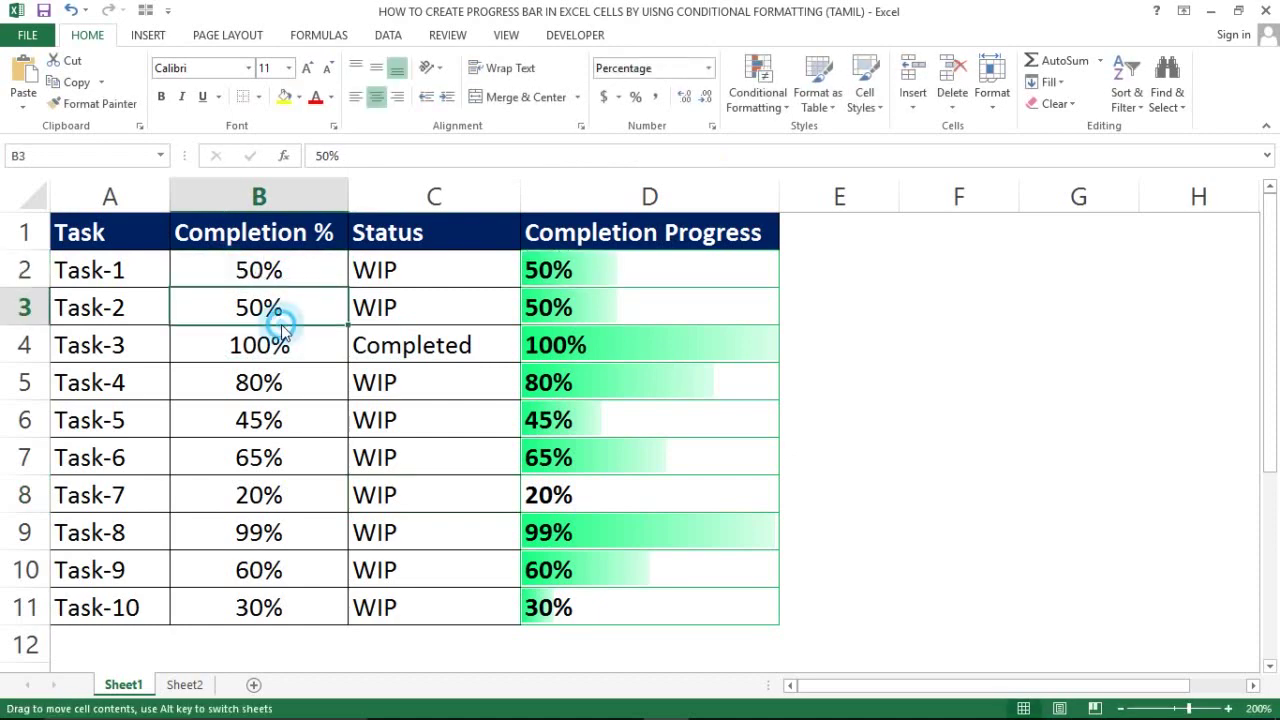
# Step: Examine the Task, Completion %, Status and Completion Progress columns of the finished table on Sheet1
pyautogui.click(620, 393)
pyautogui.hotkey('ctrl', 'Up')
pyautogui.press('Left')
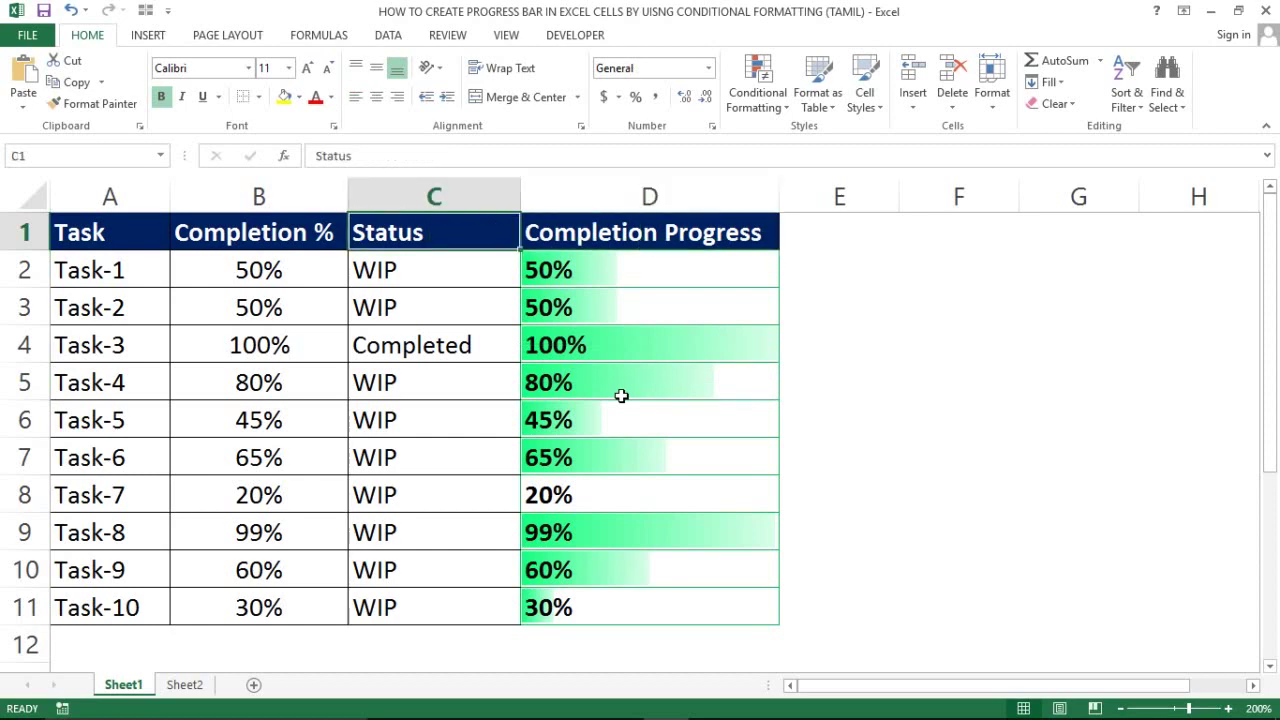
pyautogui.press('Left')
pyautogui.press('Left')
pyautogui.press('Right')
pyautogui.press('Left')
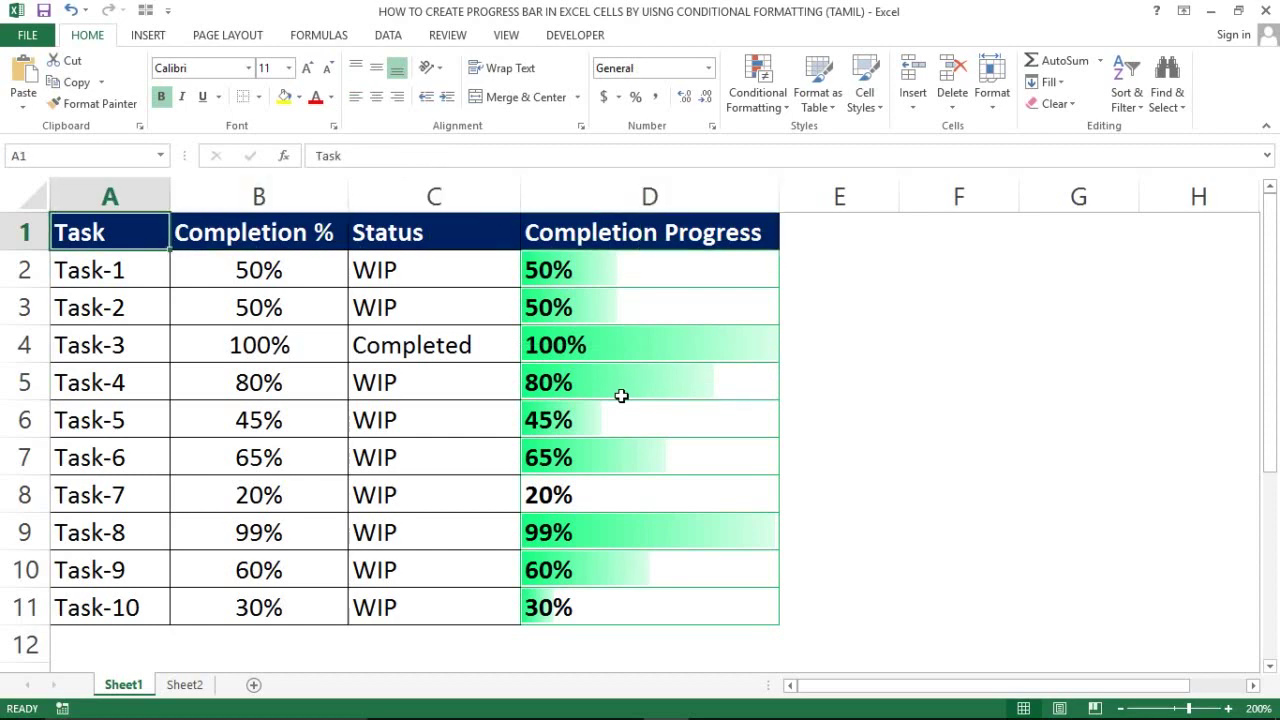
pyautogui.press('Right')
pyautogui.press('Right')
pyautogui.press('Down')
pyautogui.press('Up')
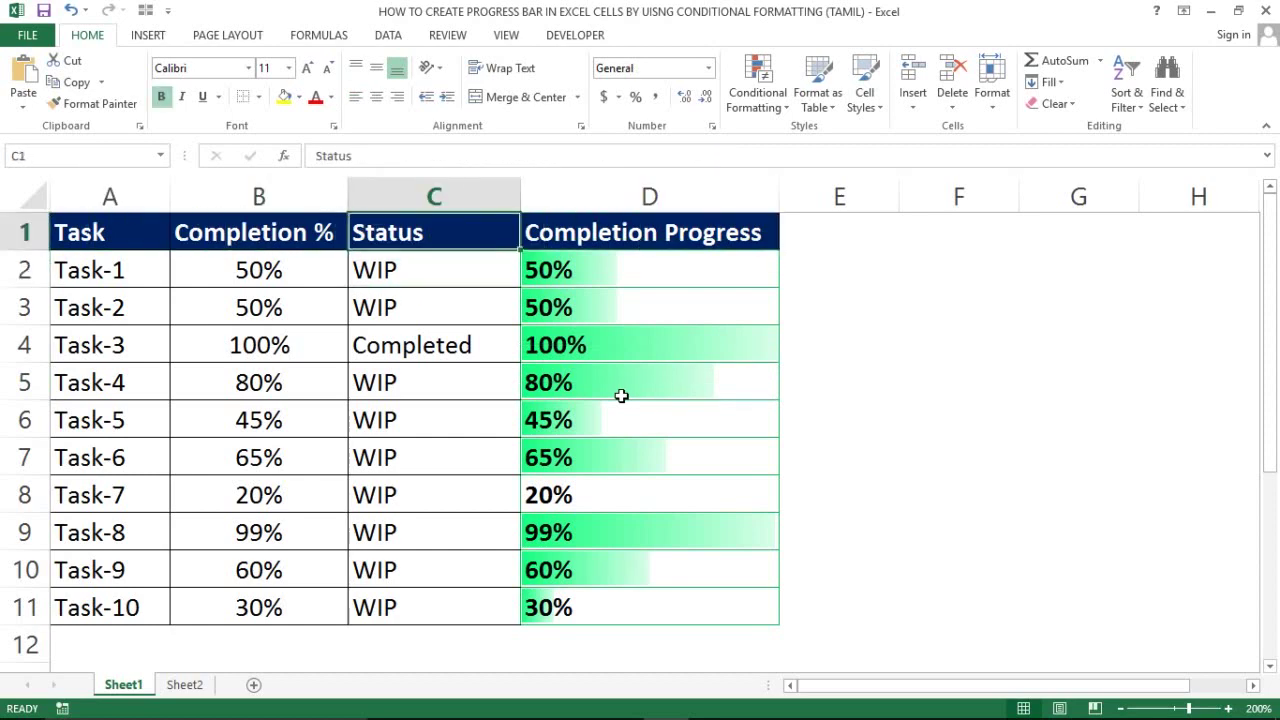
pyautogui.press('Right')
pyautogui.press('Down')
pyautogui.press('Up')
pyautogui.press('Left')
pyautogui.press('Left')
pyautogui.press('Left')
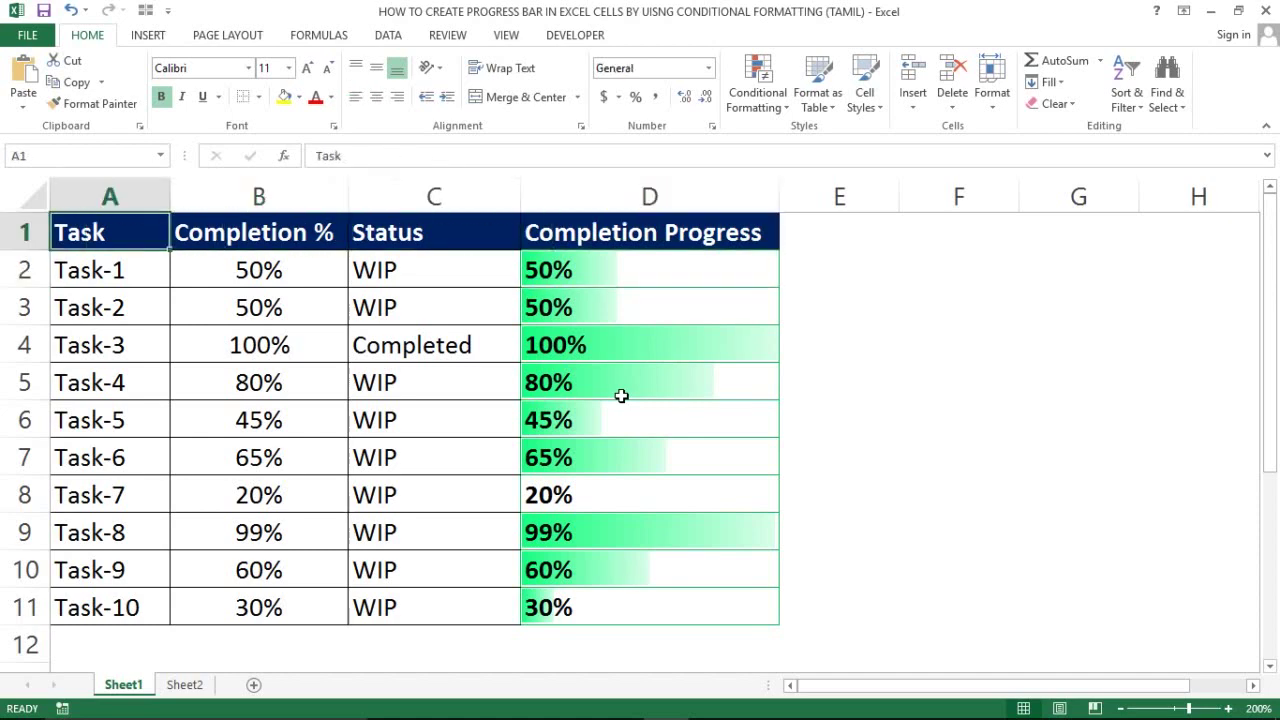
pyautogui.press('Down')
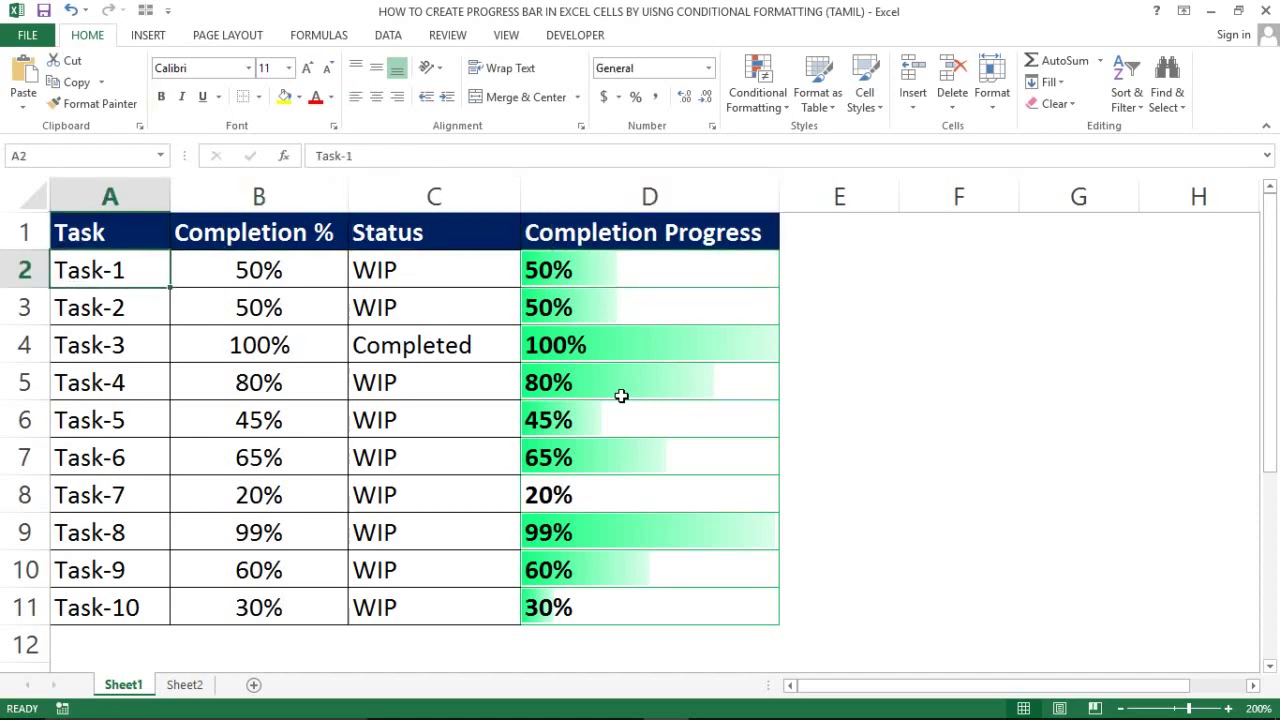
# Step: Switch to Sheet2 and review its list of tasks from Task-1 to Task-10
pyautogui.click(182, 683)
pyautogui.click(172, 330)
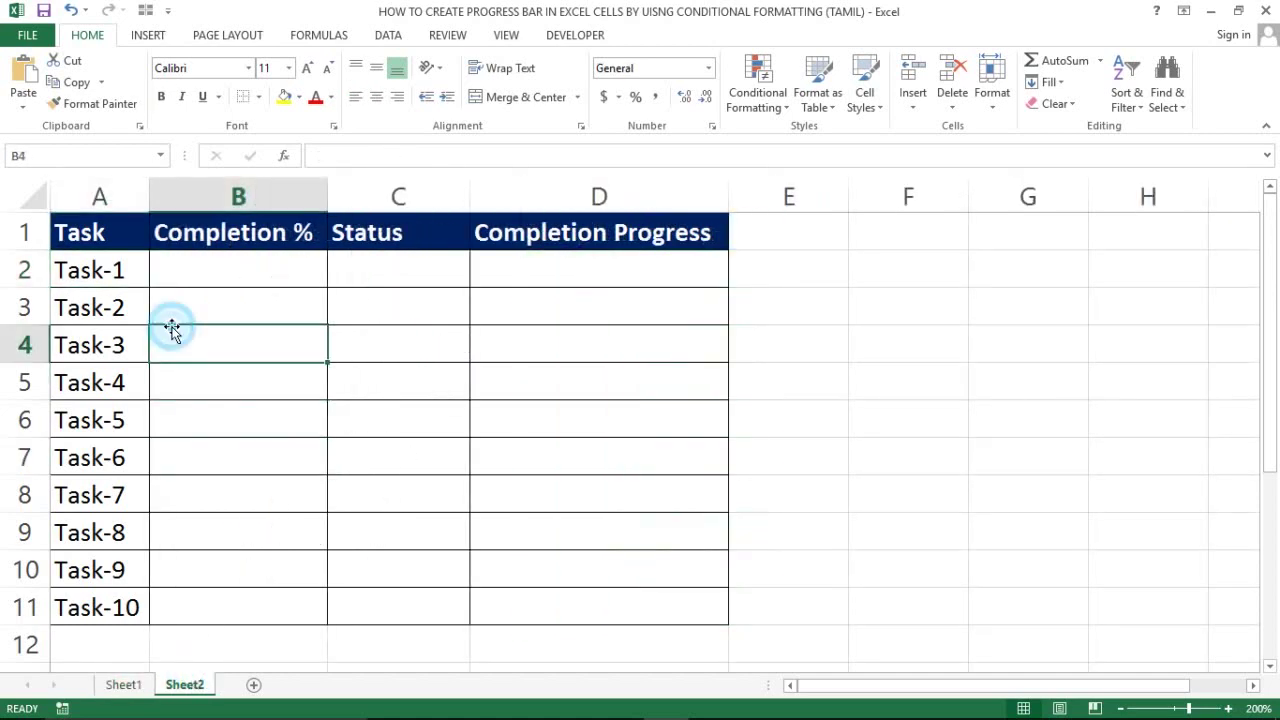
pyautogui.press('Up')
pyautogui.press('Up')
pyautogui.press('Up')
pyautogui.press('Left')
pyautogui.press('Down')
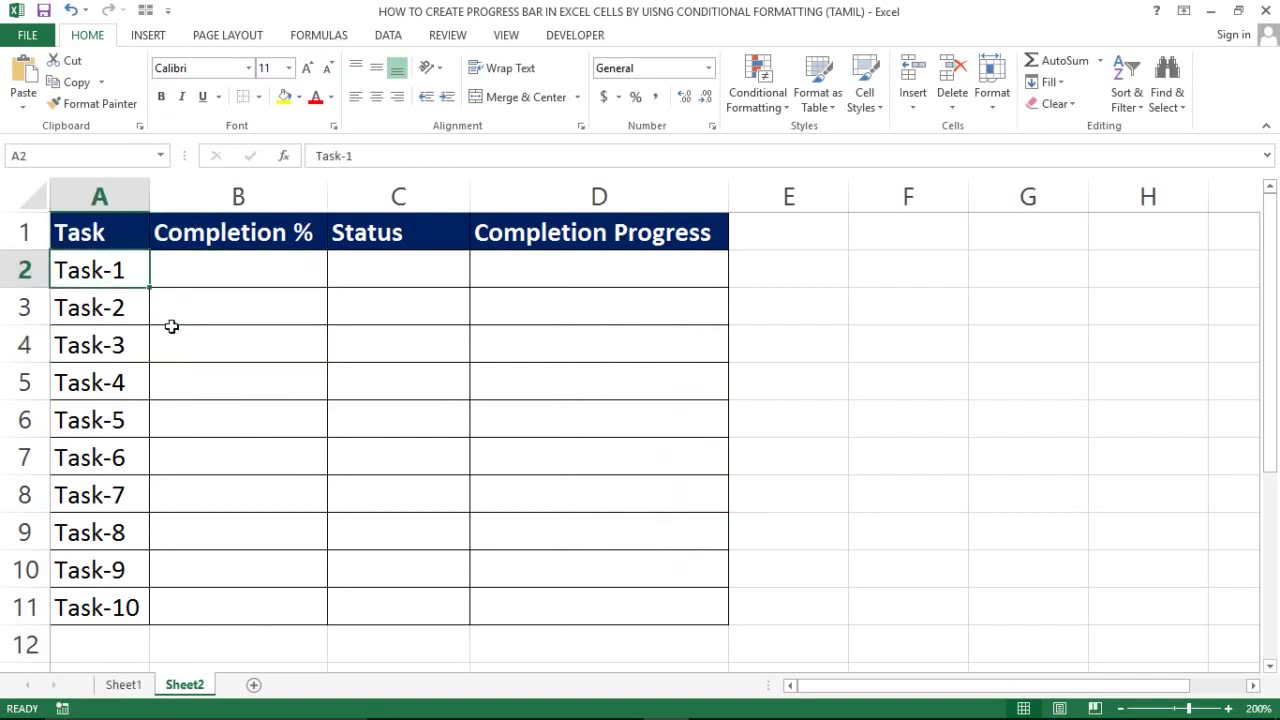
pyautogui.hotkey('ctrl', 'shift', 'Down')
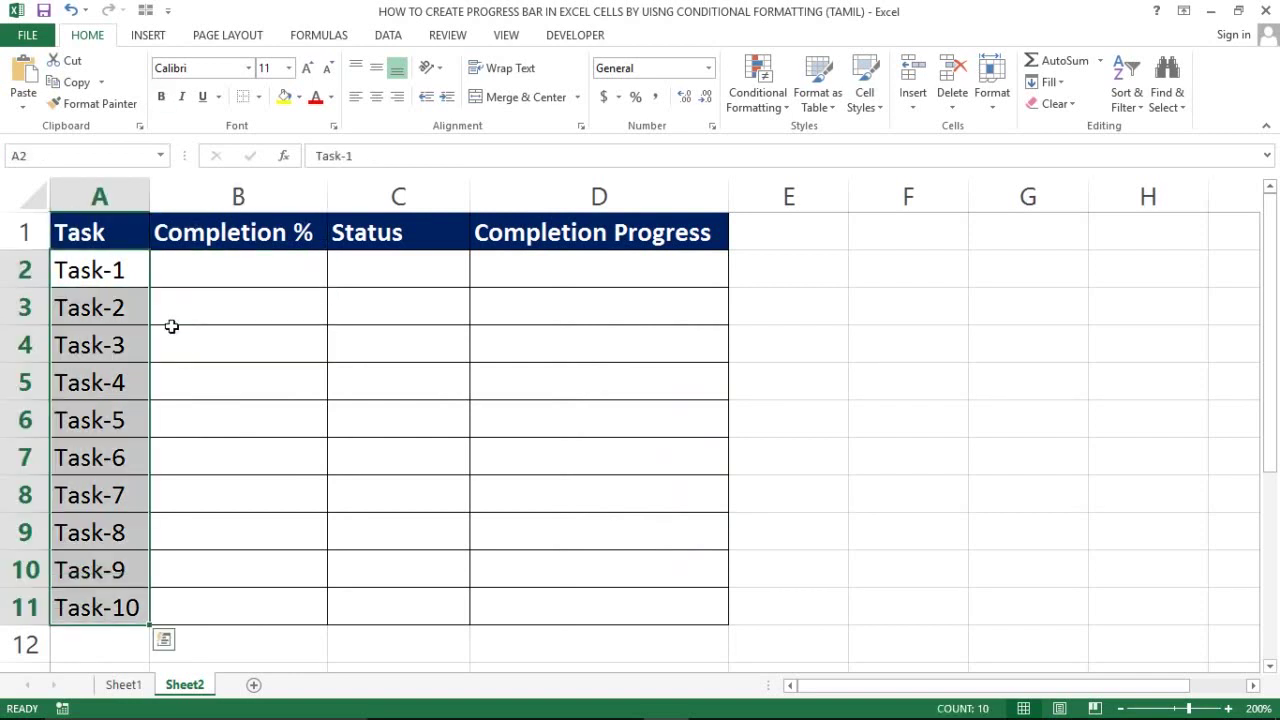
pyautogui.press('Down')
pyautogui.press('Up')
pyautogui.press('Up')
pyautogui.press('Down')
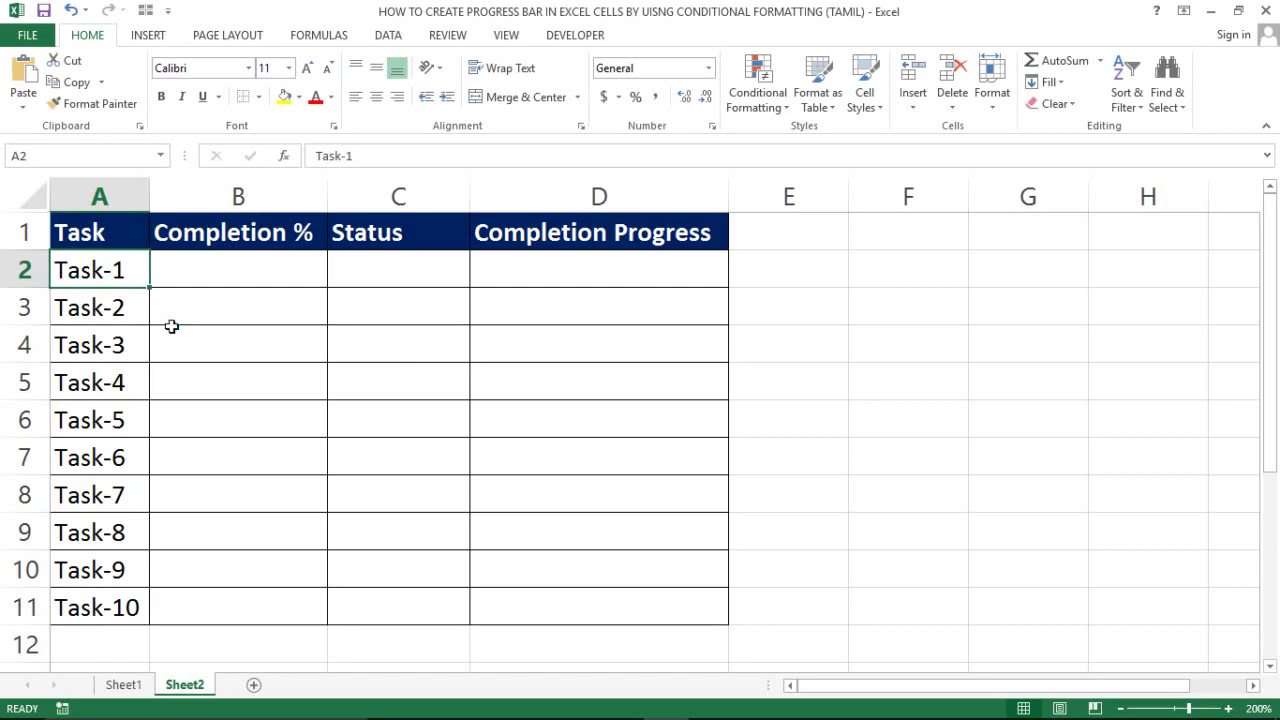
# Step: Select the empty Completion Progress cells D2:D11 for Task-1 to Task-10
pyautogui.press('Right')
pyautogui.press('Right')
pyautogui.press('Right')
pyautogui.press('Right')
pyautogui.press('Left')
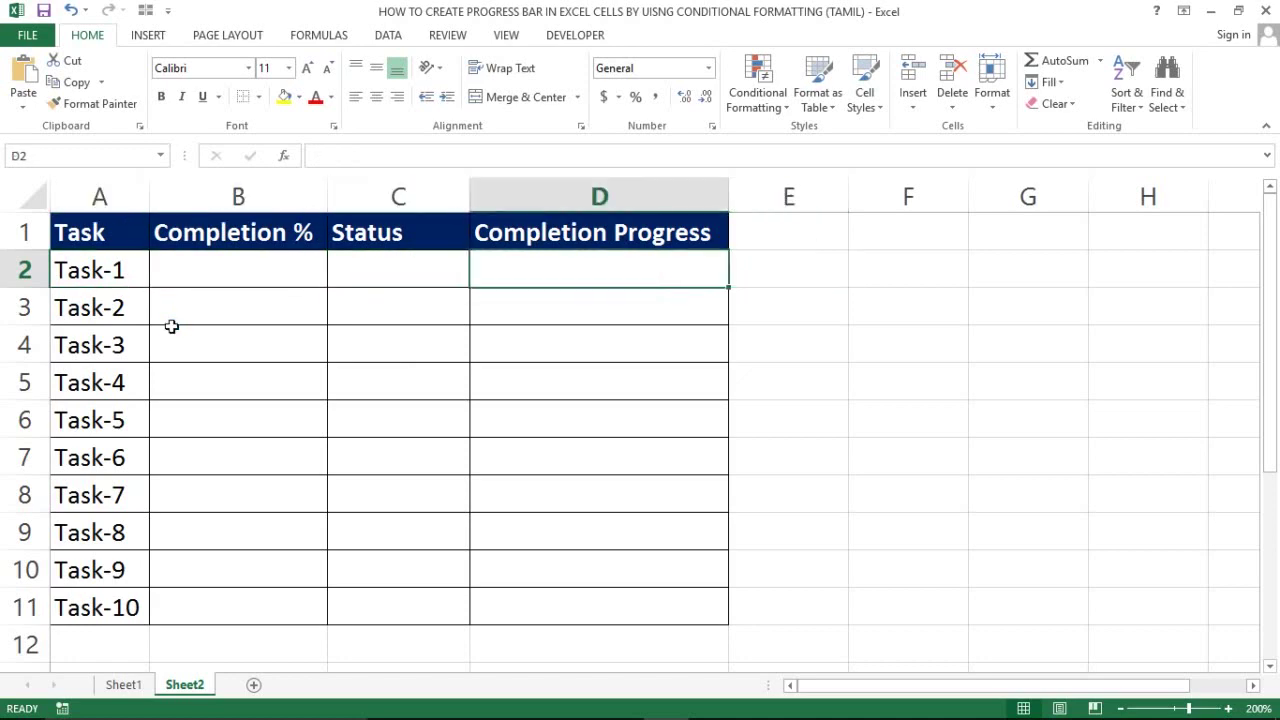
pyautogui.hotkey('shift', 'Down')
pyautogui.hotkey('shift', 'Down')
pyautogui.hotkey('shift', 'Down')
pyautogui.hotkey('shift', 'Down')
pyautogui.hotkey('shift', 'Down')
pyautogui.hotkey('shift', 'Down')
pyautogui.hotkey('shift', 'Down')
pyautogui.hotkey('shift', 'Down')
pyautogui.hotkey('shift', 'Down')
pyautogui.press('Up')
pyautogui.hotkey('shift', 'Down')
pyautogui.hotkey('shift', 'Down')
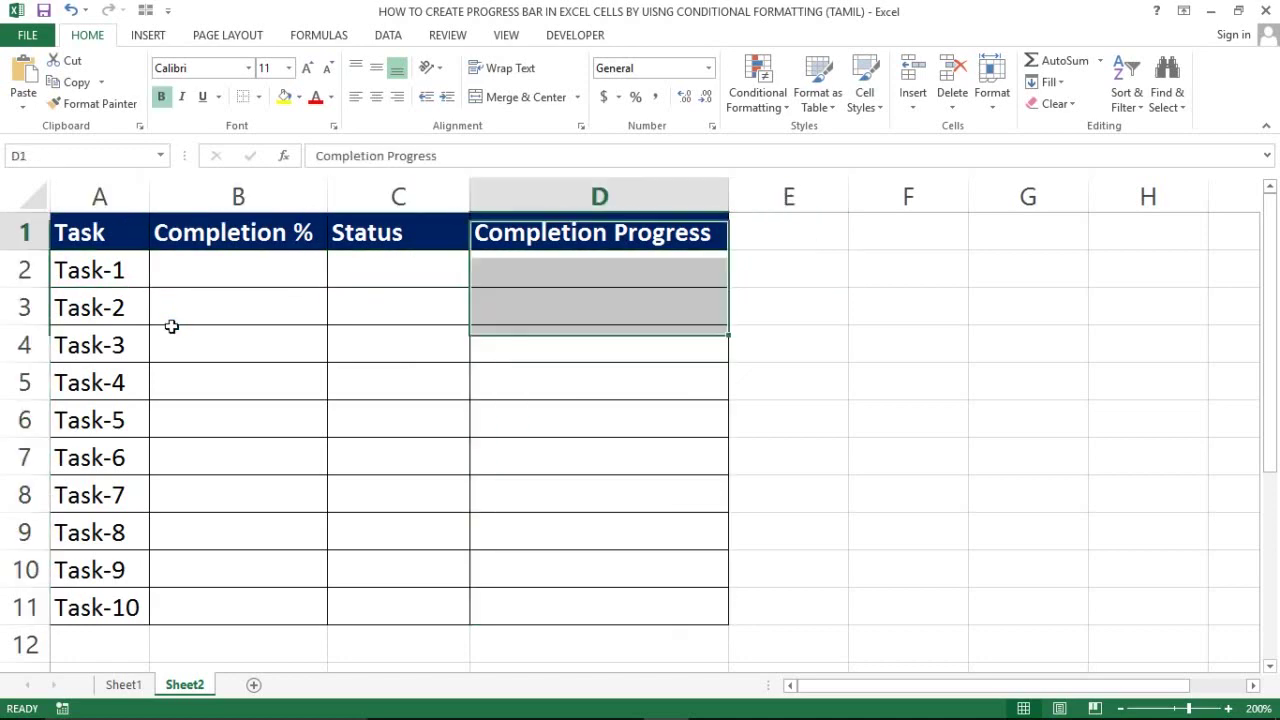
pyautogui.press('Up')
pyautogui.press('Down')
pyautogui.hotkey('shift', 'Down')
pyautogui.hotkey('shift', 'Down')
pyautogui.hotkey('shift', 'Down')
pyautogui.hotkey('shift', 'Down')
pyautogui.hotkey('shift', 'Down')
pyautogui.hotkey('shift', 'Down')
pyautogui.hotkey('shift', 'Down')
pyautogui.hotkey('shift', 'Down')
pyautogui.hotkey('shift', 'Down')
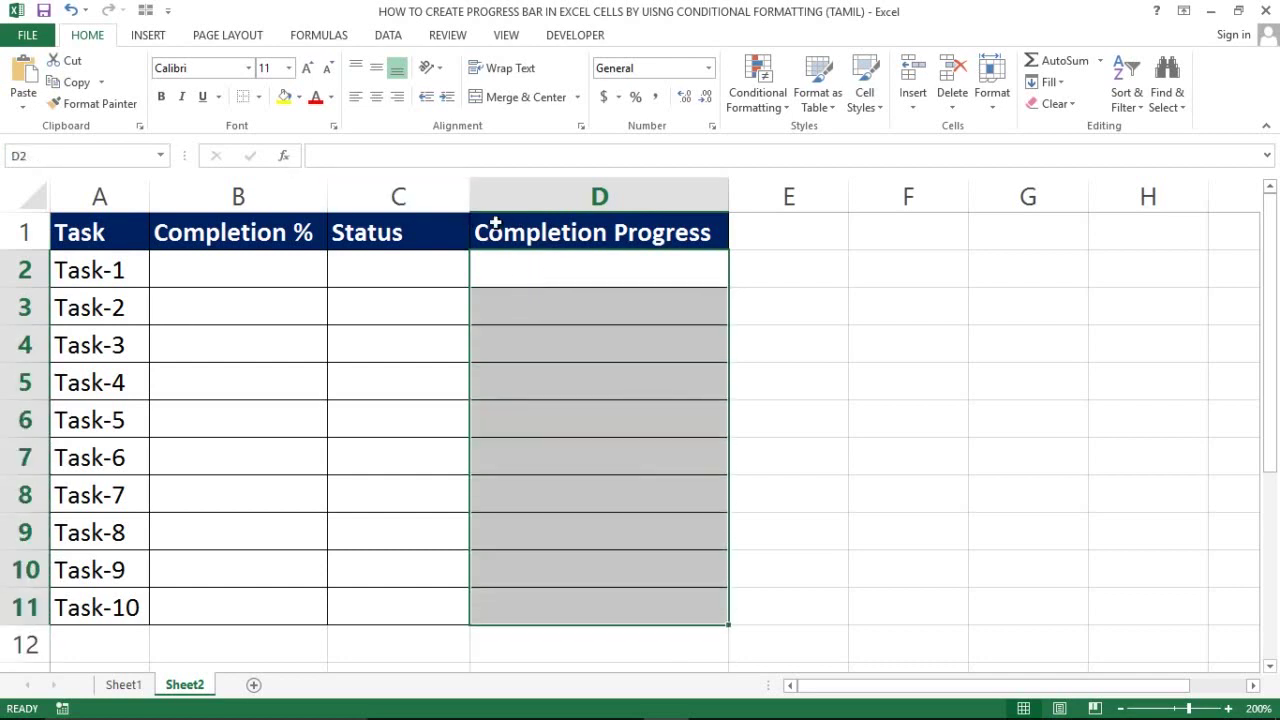
# Step: Draw an outline border around the Completion Progress cells D2:D11 using the recently used green as the line colour
pyautogui.click(562, 264)
pyautogui.hotkey('shift', 'Down')
pyautogui.hotkey('shift', 'Down')
pyautogui.hotkey('shift', 'Down')
pyautogui.hotkey('shift', 'Down')
pyautogui.hotkey('shift', 'Down')
pyautogui.hotkey('shift', 'Down')
pyautogui.hotkey('shift', 'Down')
pyautogui.hotkey('shift', 'Down')
pyautogui.hotkey('shift', 'Down')
pyautogui.click(259, 97)
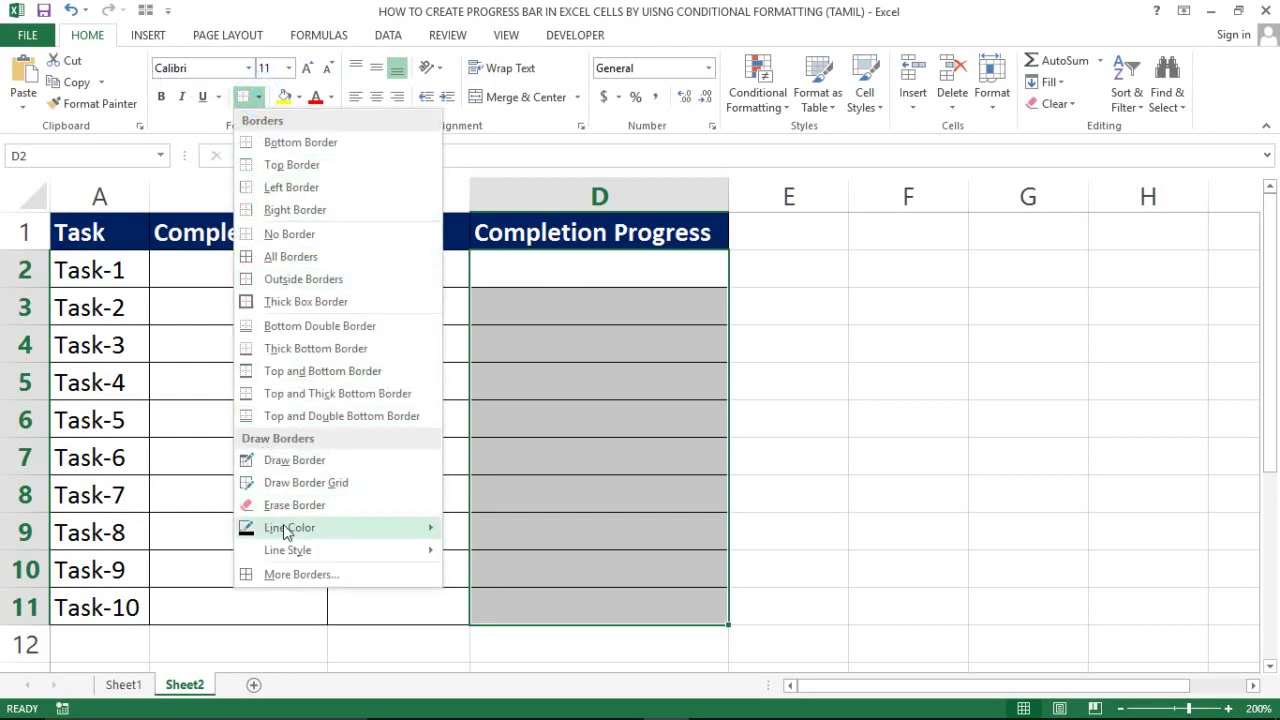
pyautogui.moveTo(286, 528)
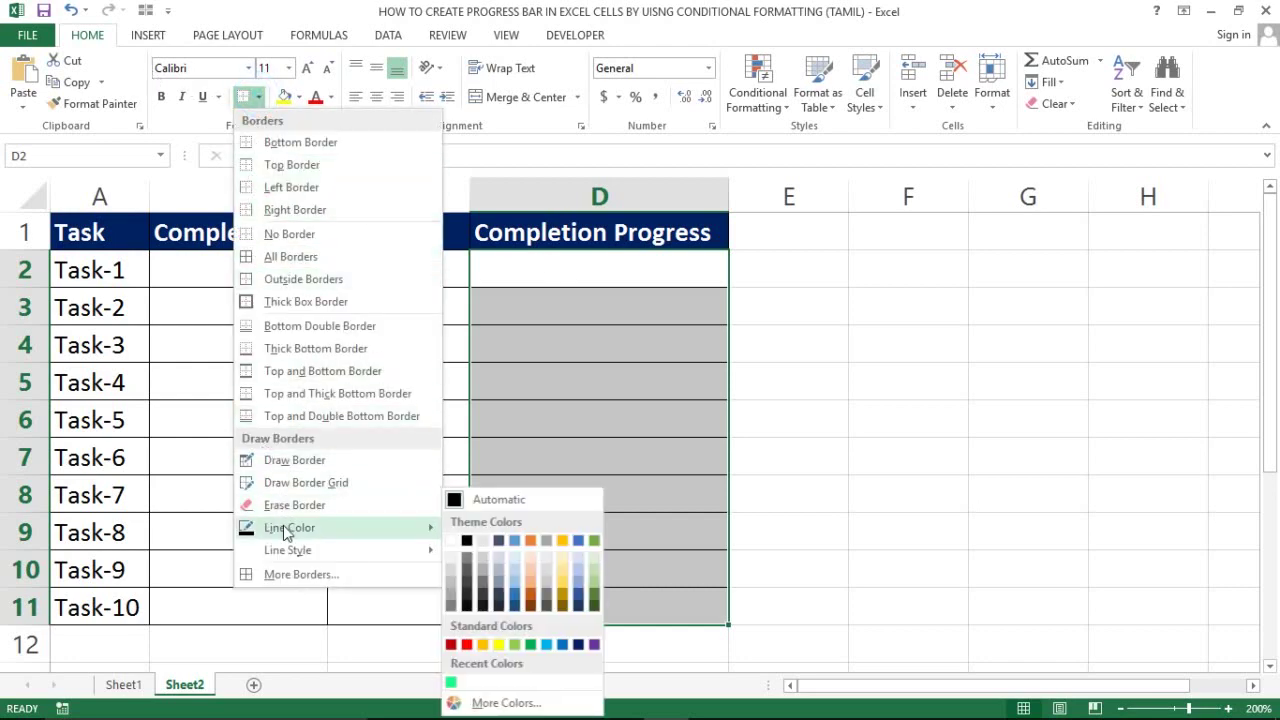
pyautogui.click(451, 686)
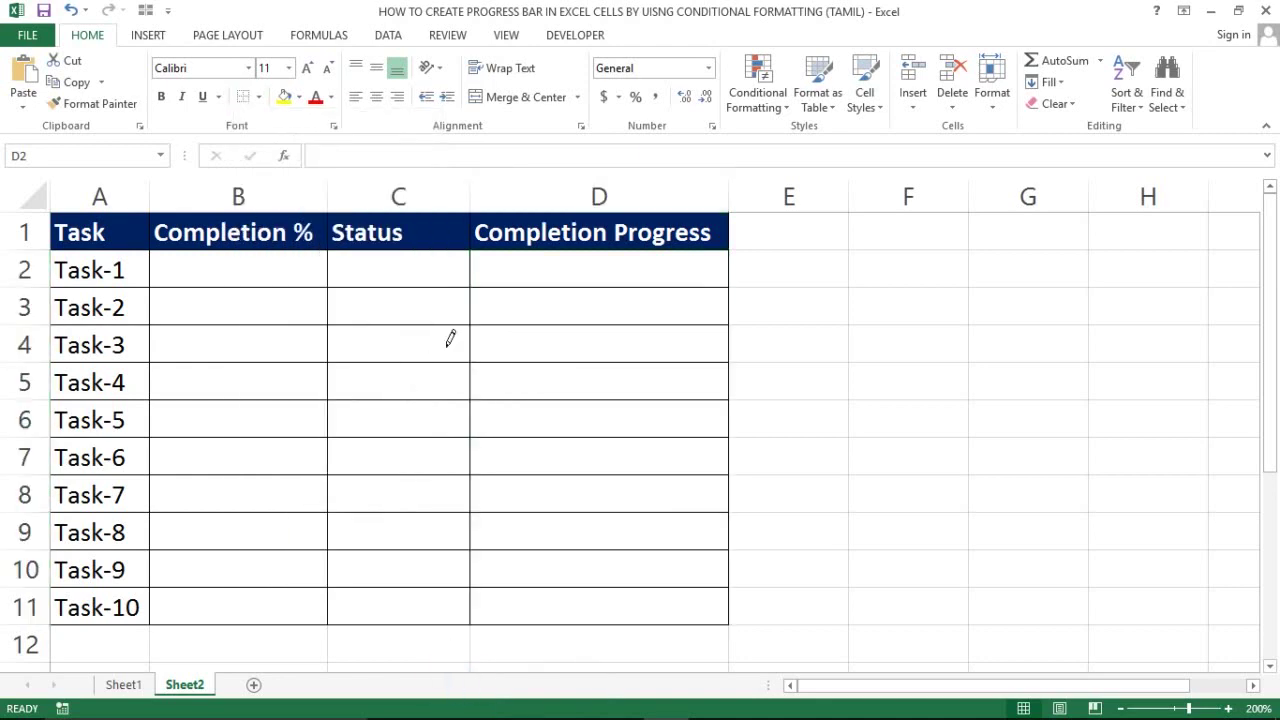
pyautogui.moveTo(490, 258)
pyautogui.mouseDown()
pyautogui.moveTo(594, 391)
pyautogui.moveTo(615, 586)
pyautogui.mouseUp()
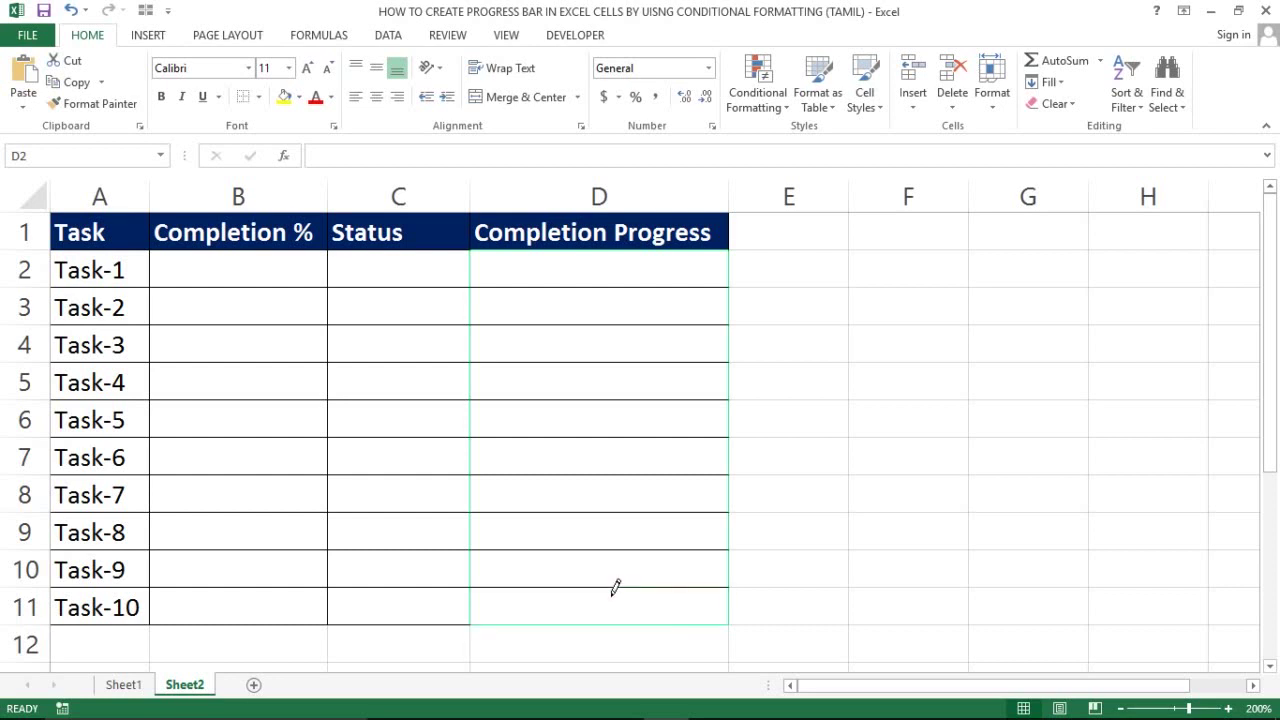
# Step: Apply All Borders in the green line colour to the Completion Progress cells D2:D11
pyautogui.click(258, 96)
pyautogui.click(258, 257)
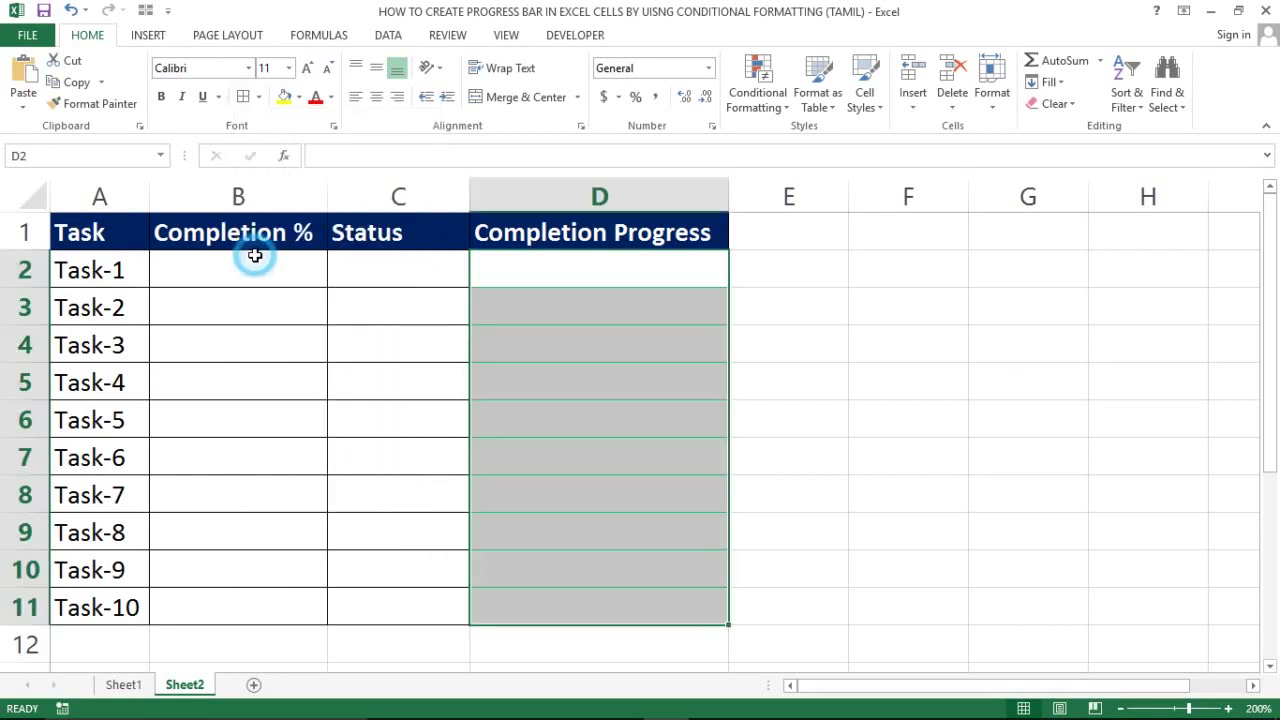
pyautogui.click(769, 335)
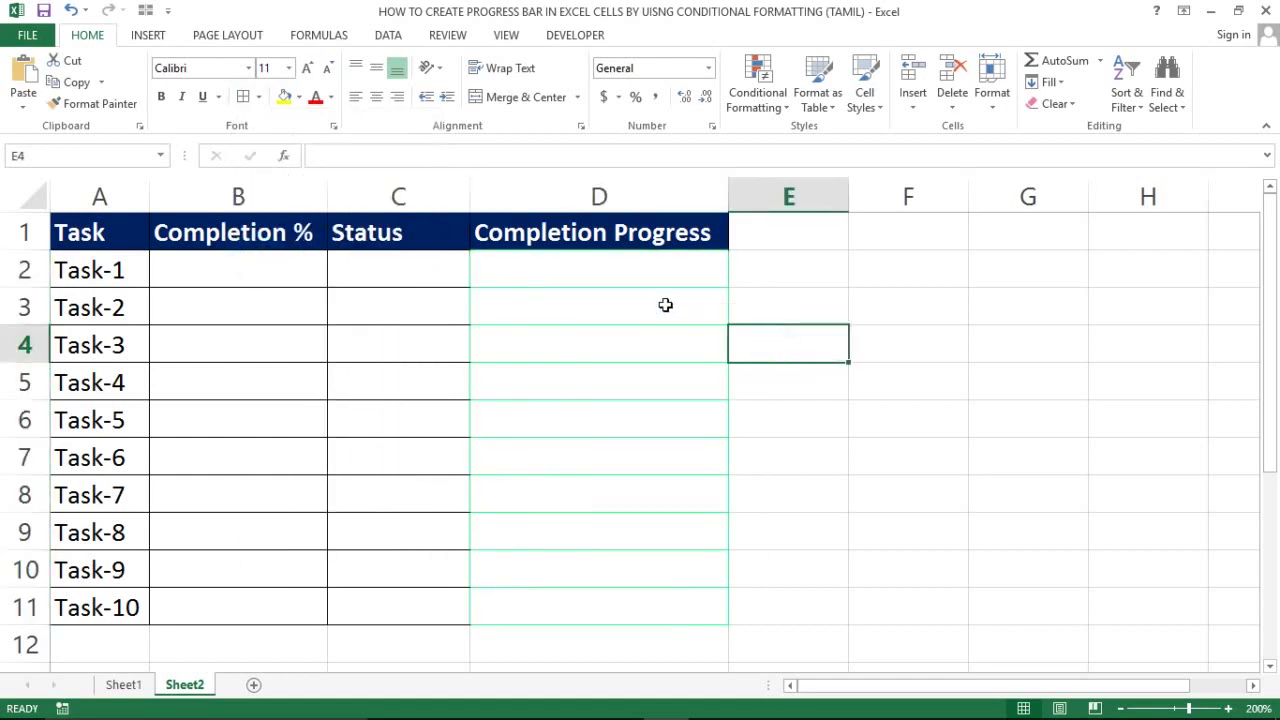
pyautogui.click(557, 266)
pyautogui.press('Right')
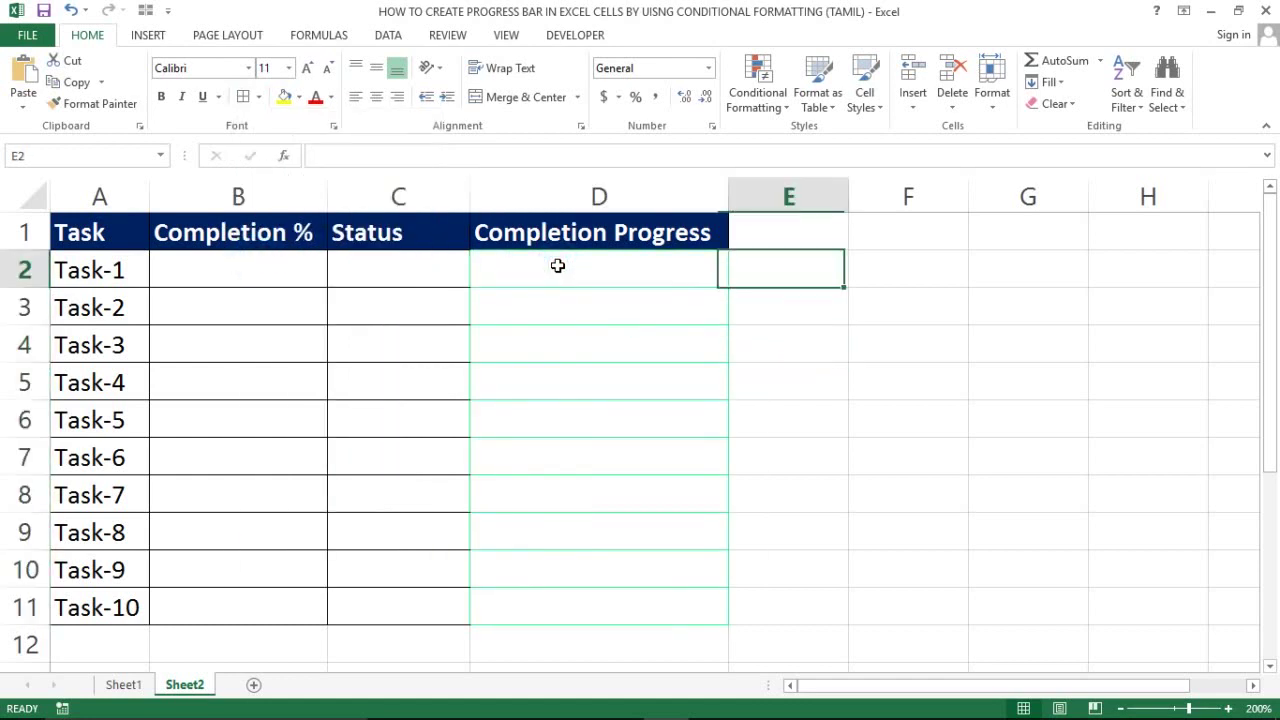
pyautogui.press('Left')
pyautogui.press('Left')
pyautogui.press('Down')
pyautogui.press('Down')
pyautogui.press('Down')
pyautogui.press('Down')
pyautogui.press('Down')
pyautogui.press('Down')
pyautogui.press('Down')
pyautogui.press('Down')
pyautogui.press('Down')
pyautogui.press('Down')
pyautogui.press('Down')
pyautogui.press('Down')
pyautogui.press('Down')
pyautogui.press('Down')
pyautogui.press('Down')
pyautogui.press('Down')
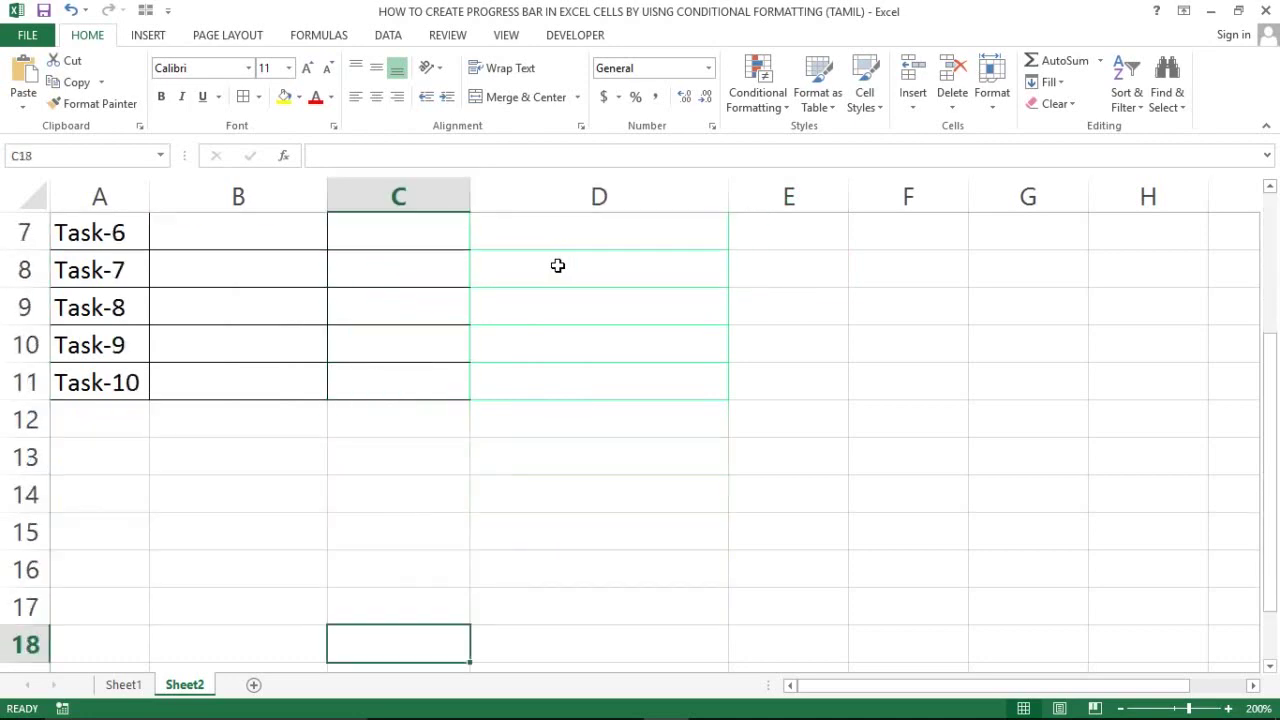
pyautogui.hotkey('ctrl', 'Up')
pyautogui.press('Down')
pyautogui.press('Down')
pyautogui.press('Right')
pyautogui.press('Up')
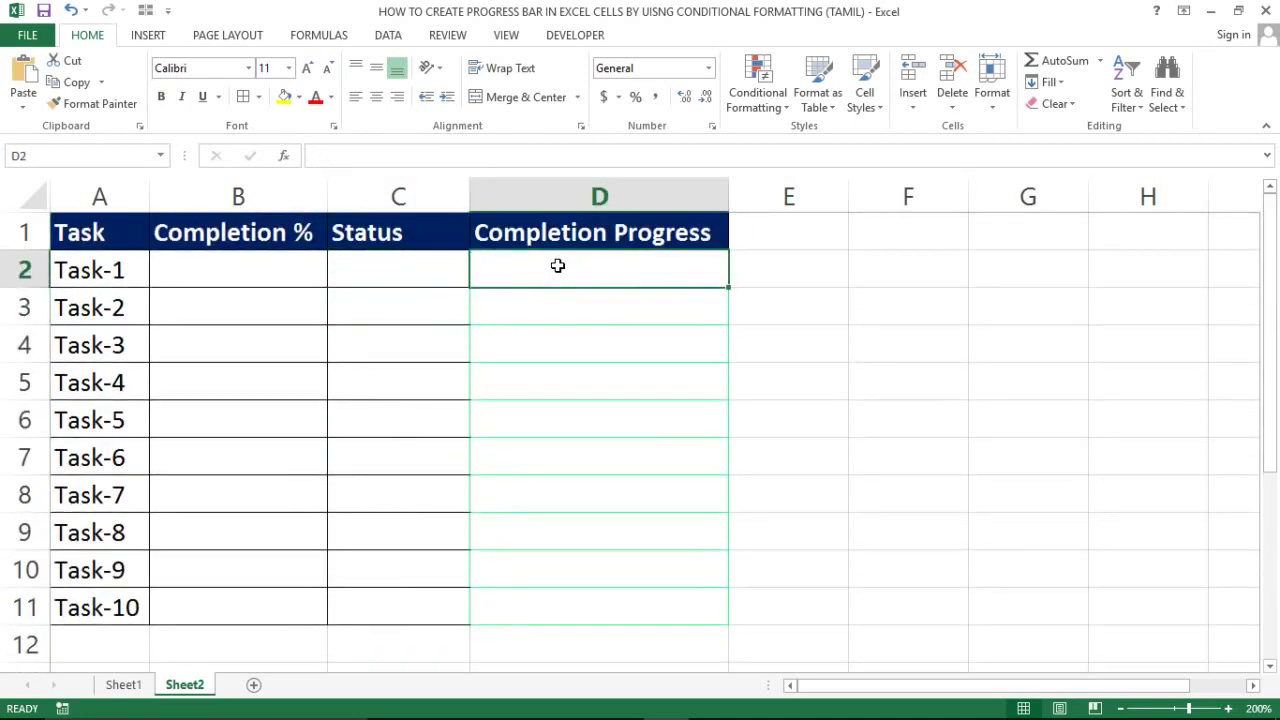
# Step: Review the green-bordered Completion Progress cells from Task-1 to Task-10
pyautogui.hotkey('shift', 'Down')
pyautogui.hotkey('shift', 'Down')
pyautogui.hotkey('shift', 'Down')
pyautogui.hotkey('shift', 'Down')
pyautogui.hotkey('shift', 'Down')
pyautogui.hotkey('shift', 'Down')
pyautogui.hotkey('shift', 'Down')
pyautogui.hotkey('shift', 'Down')
pyautogui.hotkey('shift', 'Down')
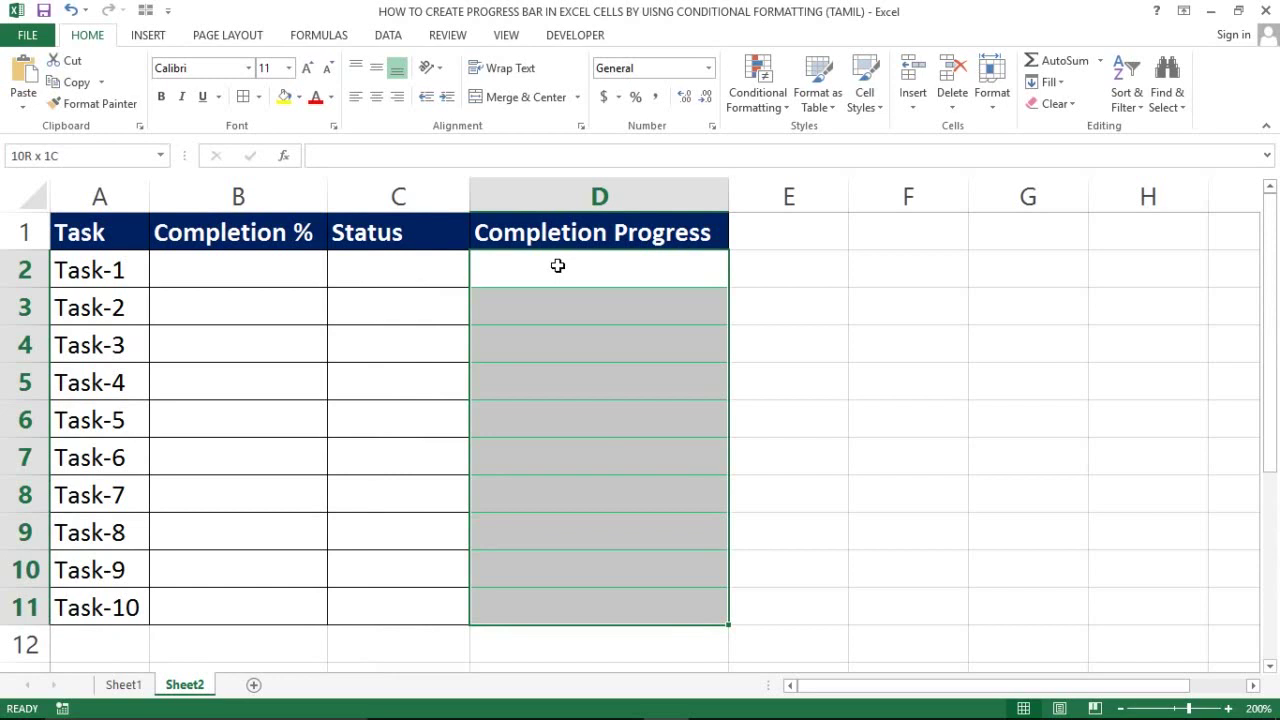
pyautogui.press('Up')
pyautogui.press('Down')
# Step: Fill the Completion % cells B2:B11 for Task-1 to Task-10 with the formula =RANDBETWEEN(0,100)%
pyautogui.press('Home')
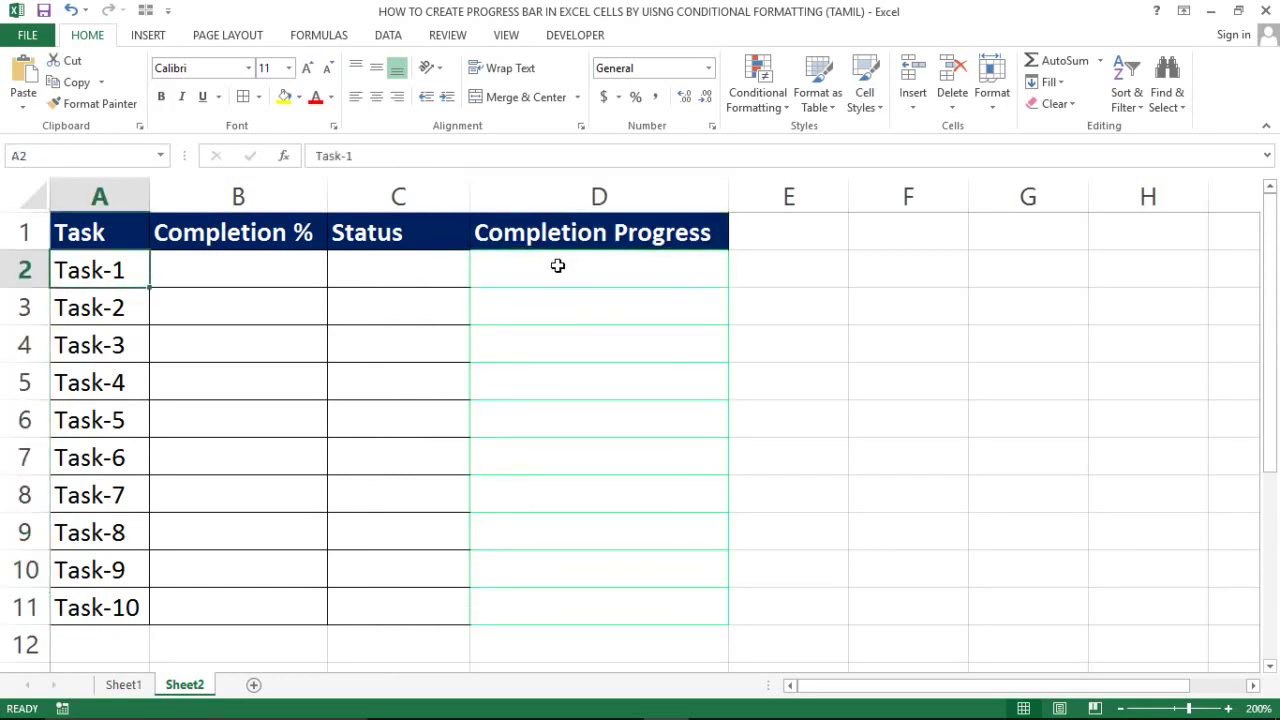
pyautogui.press('Right')
pyautogui.press('Left')
pyautogui.press('Right')
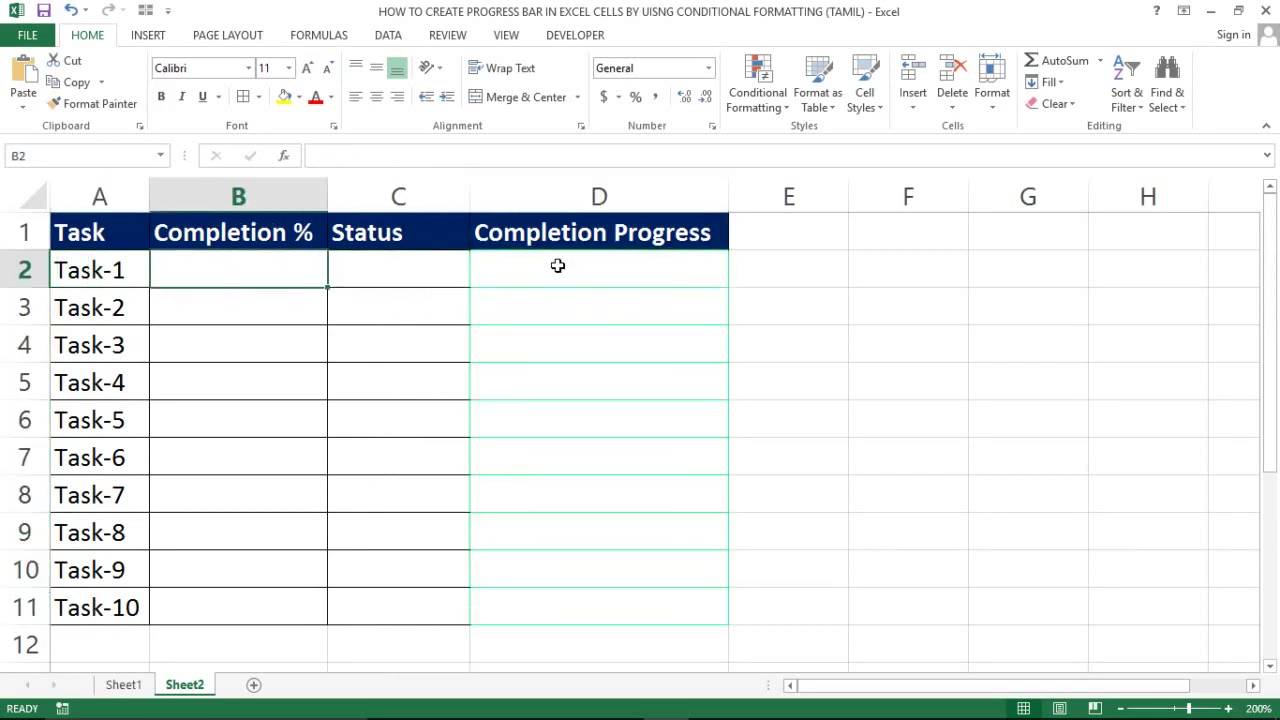
pyautogui.press('Left')
pyautogui.press('Right')
pyautogui.hotkey('shift', 'Down')
pyautogui.hotkey('shift', 'Down')
pyautogui.hotkey('shift', 'Down')
pyautogui.hotkey('shift', 'Down')
pyautogui.hotkey('shift', 'Down')
pyautogui.hotkey('shift', 'Down')
pyautogui.hotkey('shift', 'Down')
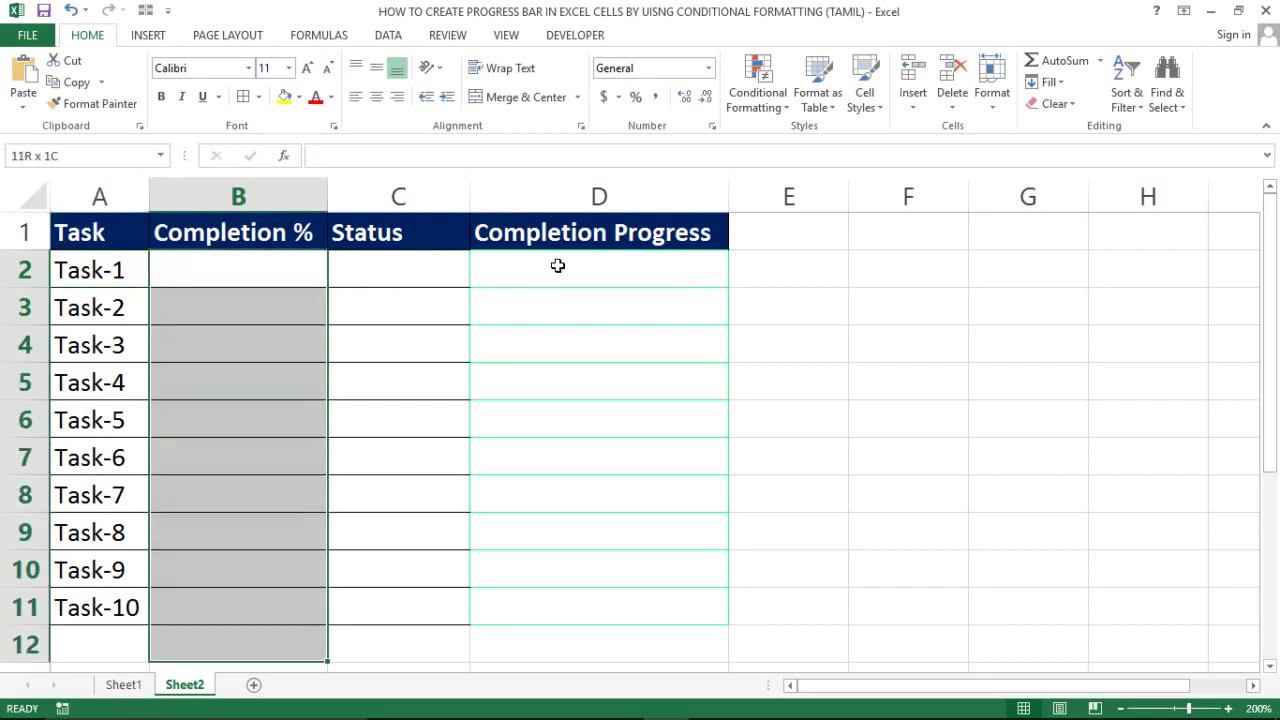
pyautogui.hotkey('shift', 'Up')
pyautogui.press('Up')
pyautogui.hotkey('shift', 'Down')
pyautogui.press('Down')
pyautogui.hotkey('shift', 'Down')
pyautogui.hotkey('shift', 'Down')
pyautogui.hotkey('shift', 'Down')
pyautogui.hotkey('shift', 'Down')
pyautogui.hotkey('shift', 'Down')
pyautogui.hotkey('shift', 'Down')
pyautogui.hotkey('shift', 'Down')
pyautogui.hotkey('shift', 'Down')
pyautogui.hotkey('shift', 'Down')
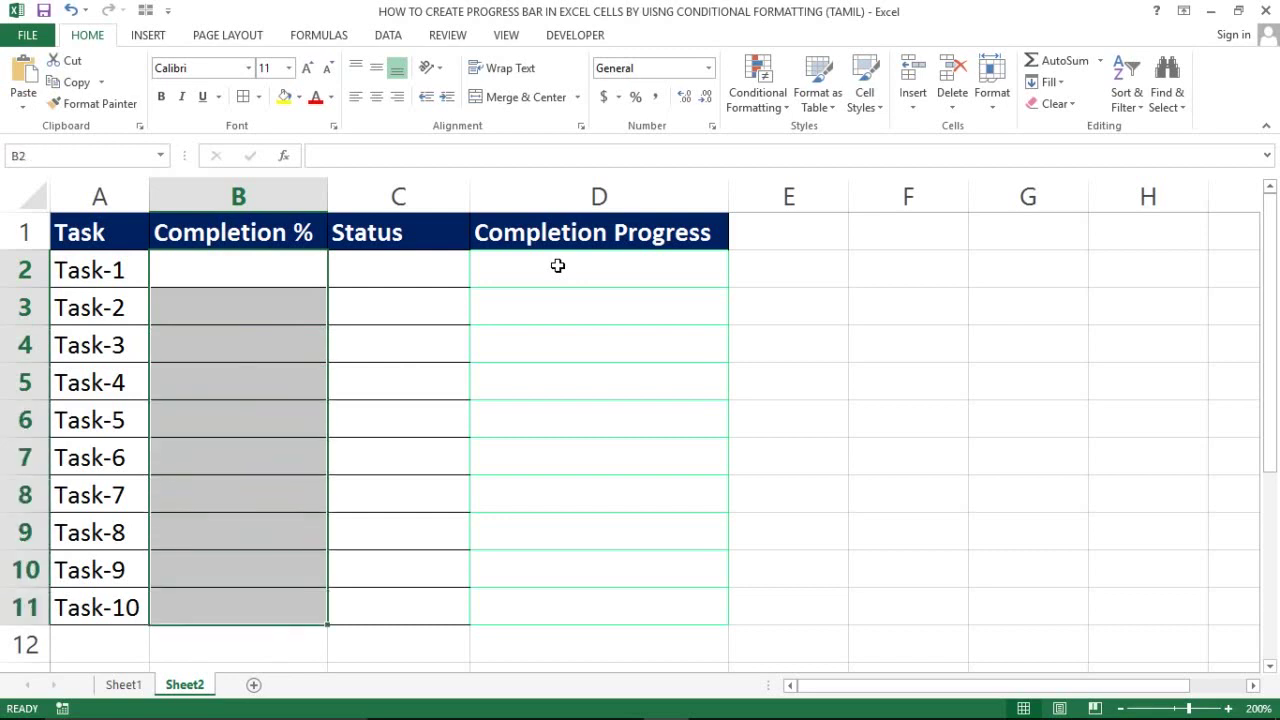
pyautogui.write('=ran')
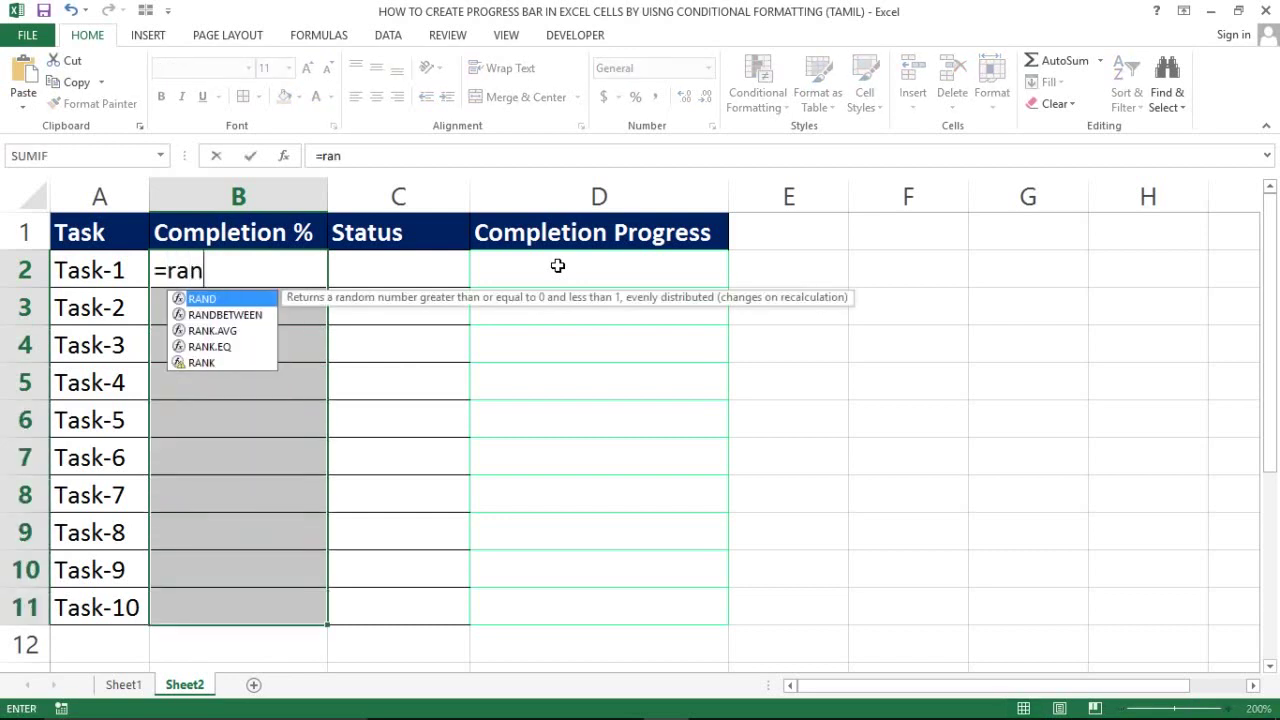
pyautogui.press('Down')
pyautogui.press('Tab')
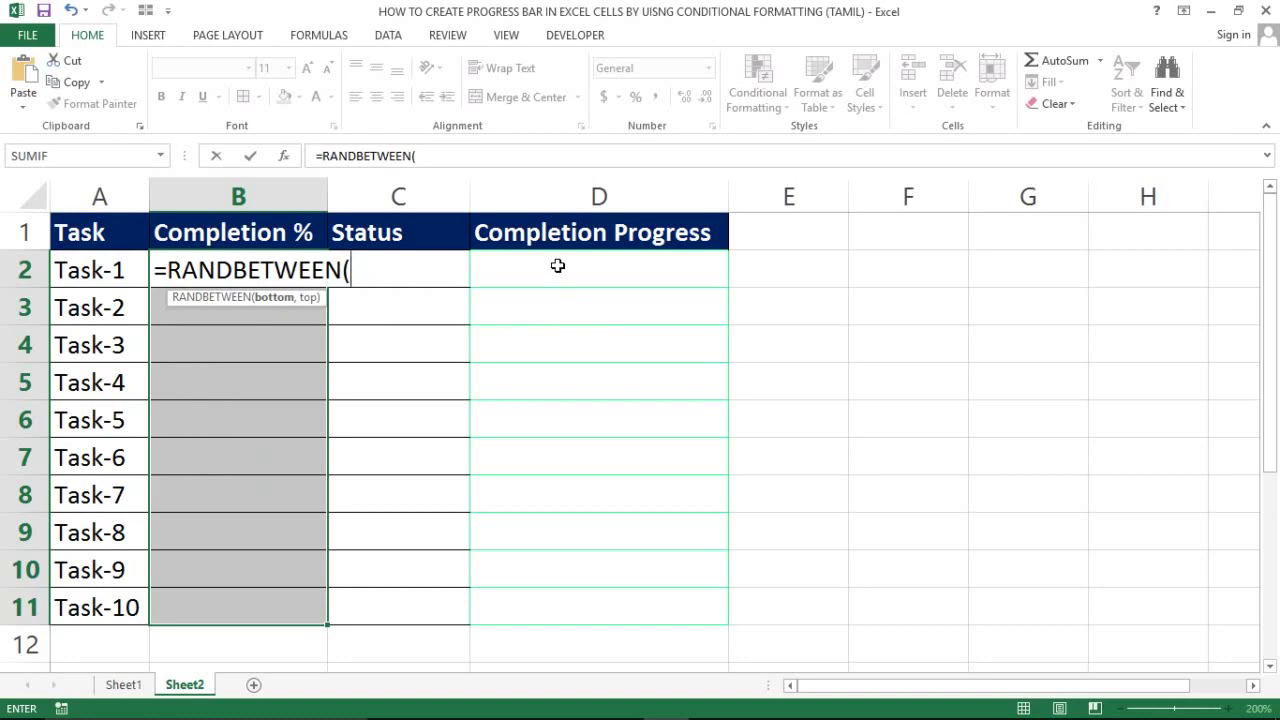
pyautogui.write('0,100')
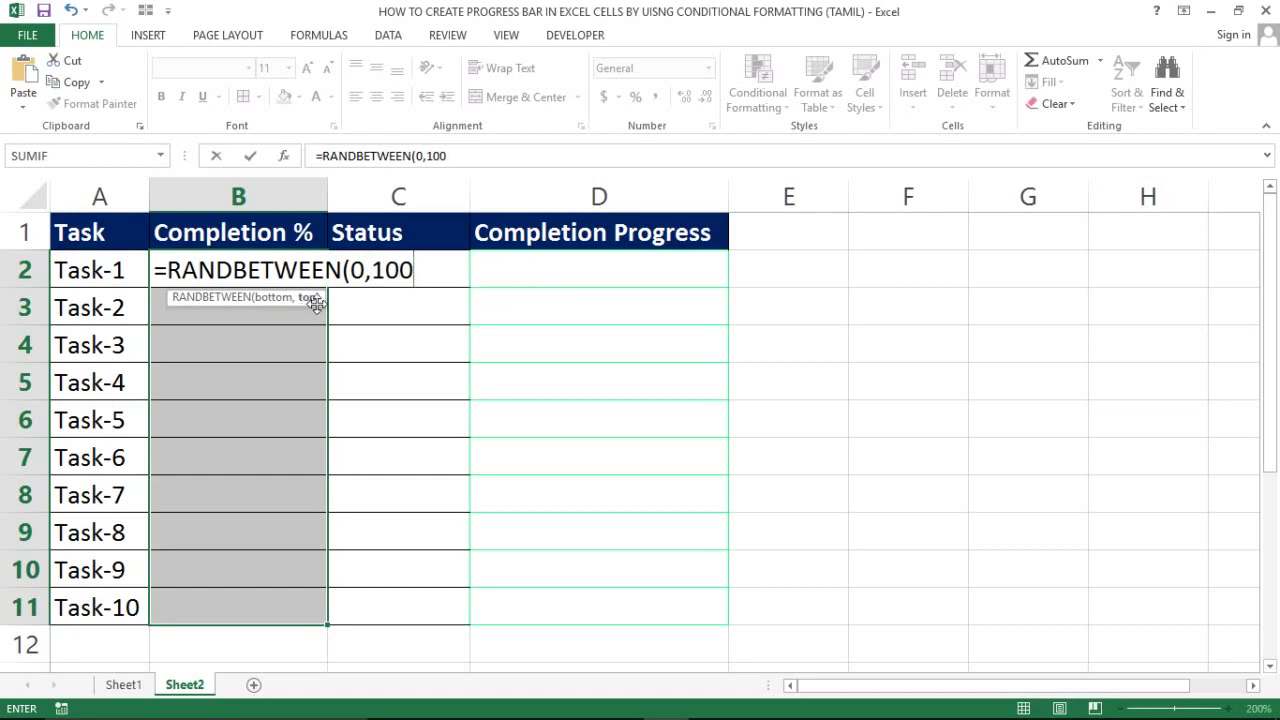
pyautogui.write(')')
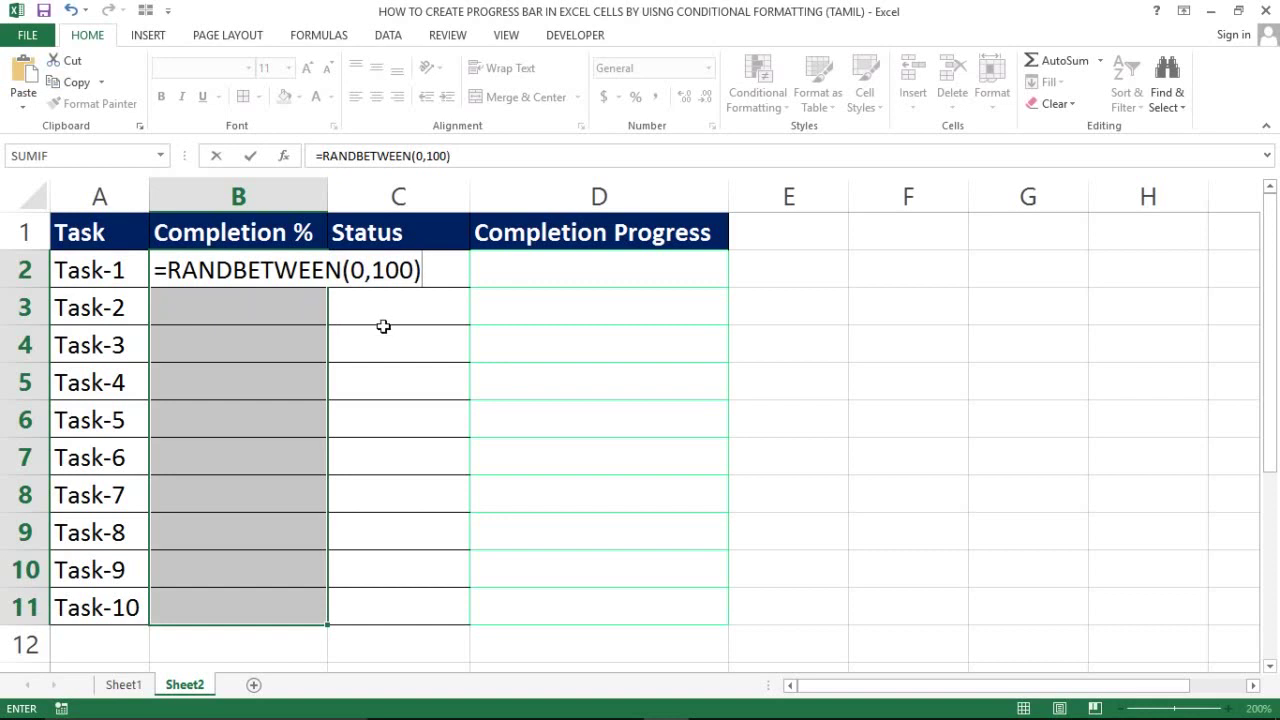
pyautogui.write('%')
pyautogui.hotkey('ctrl', 'Return')
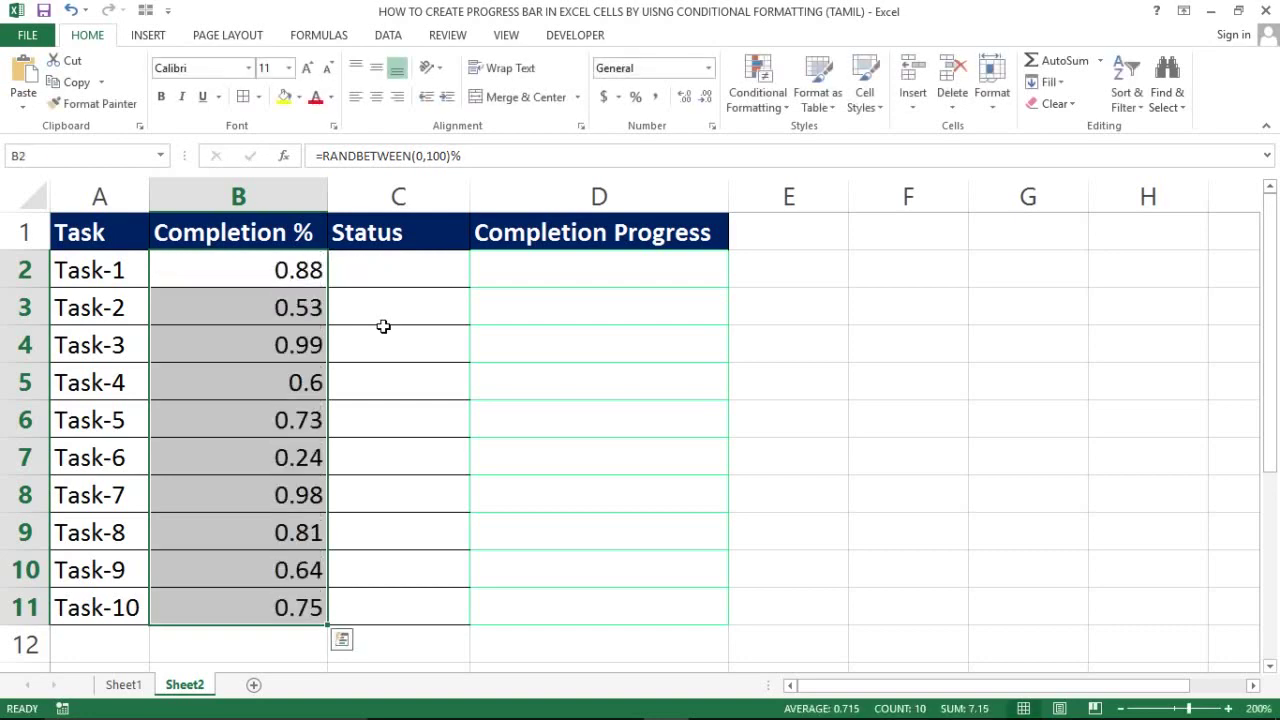
# Step: Format the Completion % values in B2:B11 as percentages and centre them horizontally
pyautogui.click(636, 97)
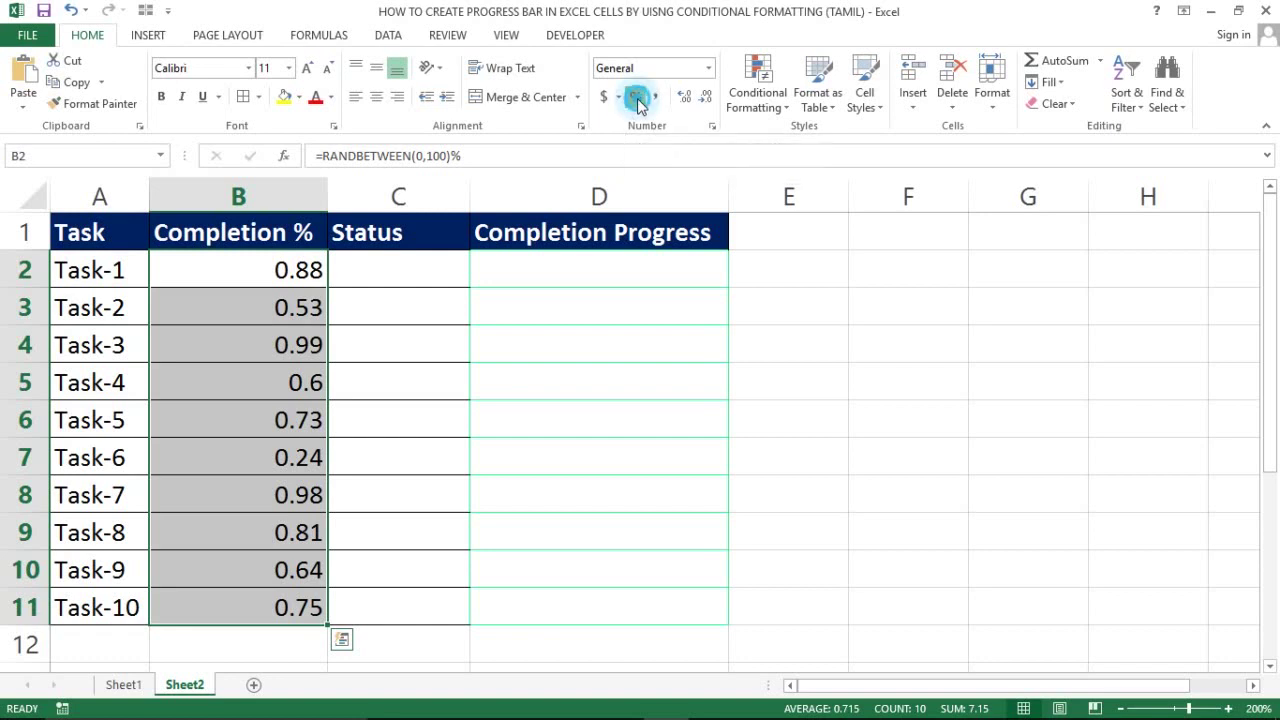
pyautogui.click(376, 97)
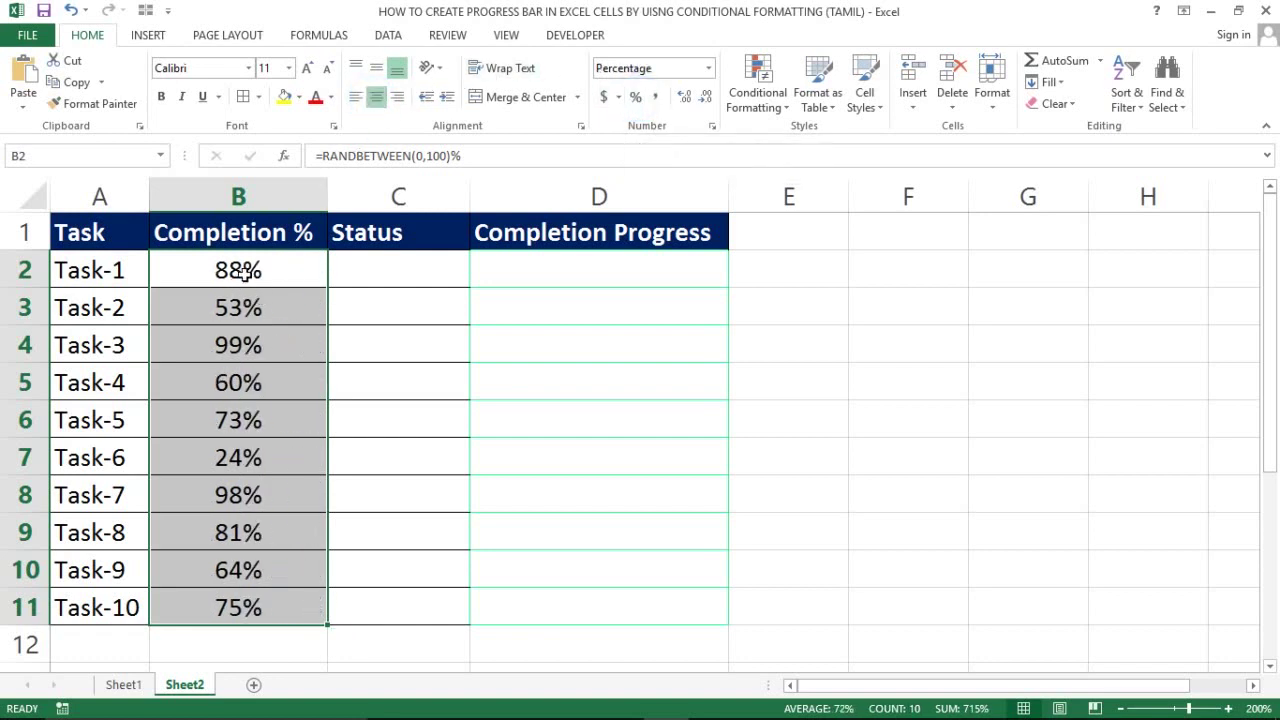
# Step: Recalculate the sheet repeatedly to generate a new set of random Completion % values
pyautogui.click(245, 274)
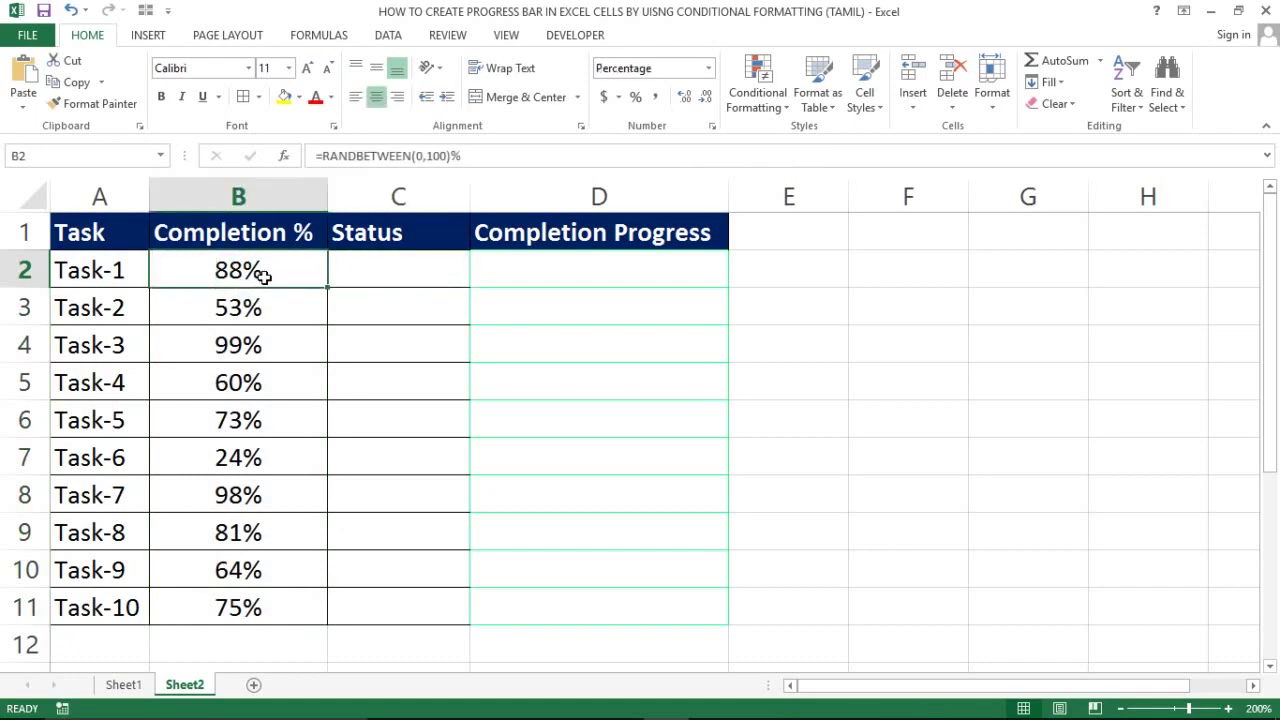
pyautogui.hotkey('shift', 'Down')
pyautogui.hotkey('shift', 'Down')
pyautogui.hotkey('shift', 'Down')
pyautogui.hotkey('shift', 'Down')
pyautogui.hotkey('shift', 'Down')
pyautogui.hotkey('shift', 'Down')
pyautogui.hotkey('shift', 'Down')
pyautogui.hotkey('shift', 'Down')
pyautogui.hotkey('shift', 'Down')
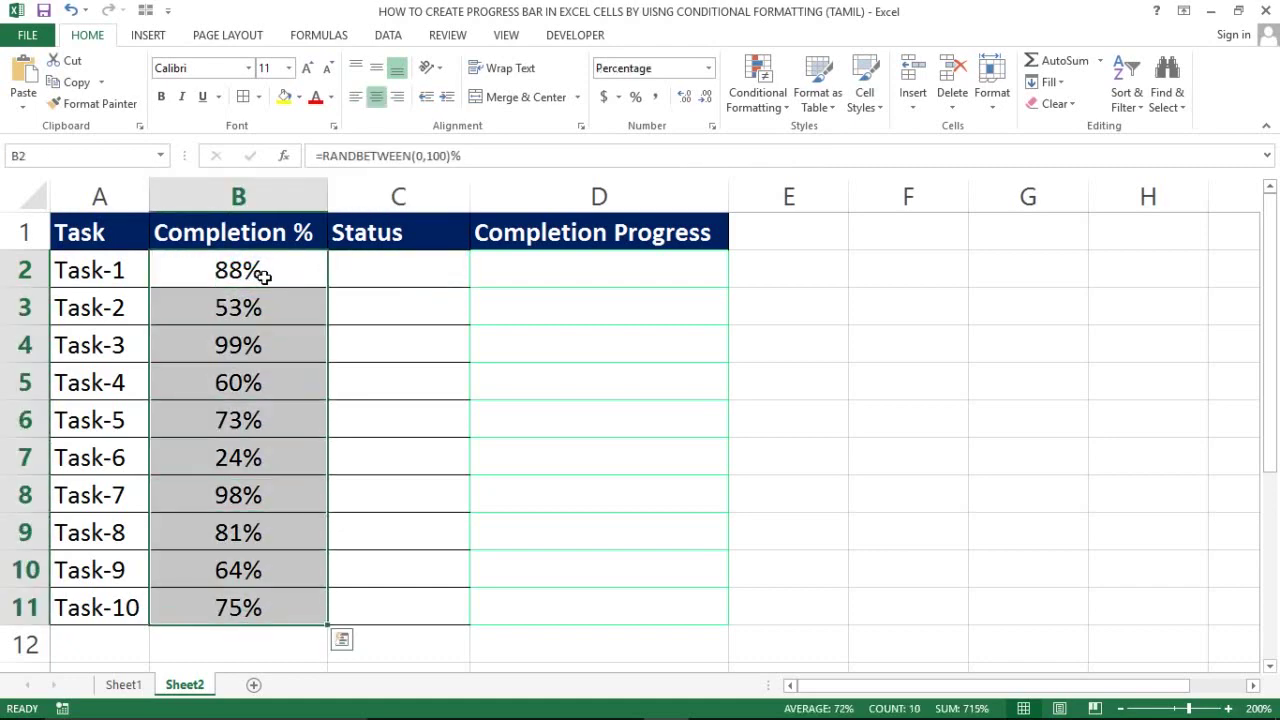
pyautogui.press('Right')
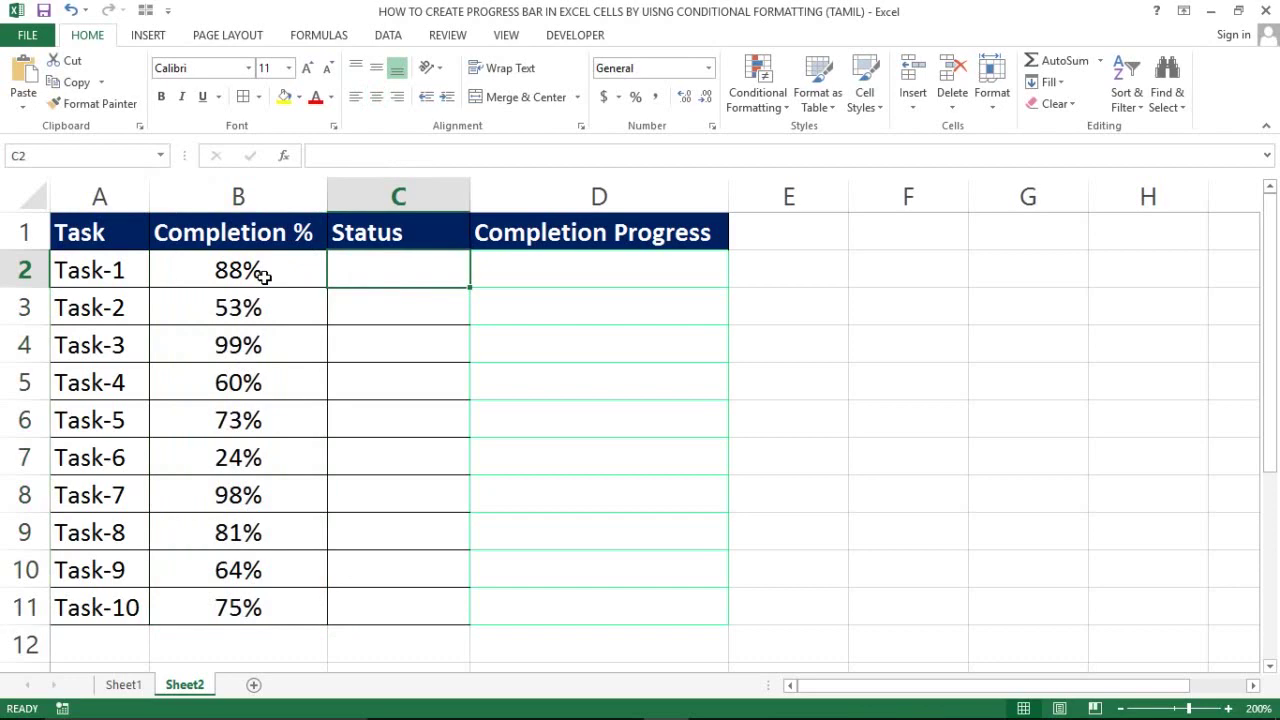
pyautogui.press('F9')
pyautogui.press('F9')
pyautogui.press('F9')
pyautogui.press('F9')
pyautogui.press('F9')
pyautogui.press('F9')
pyautogui.press('F9')
pyautogui.press('F9')
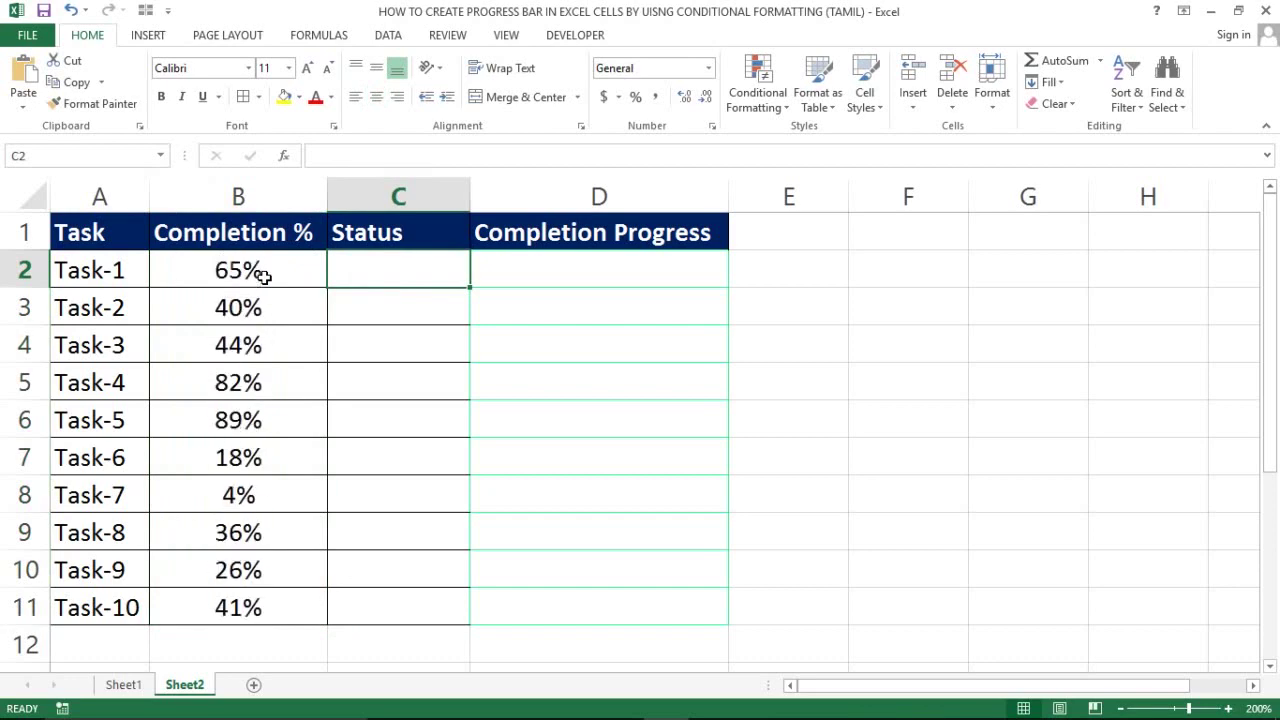
pyautogui.press('F9')
pyautogui.press('F9')
pyautogui.press('F9')
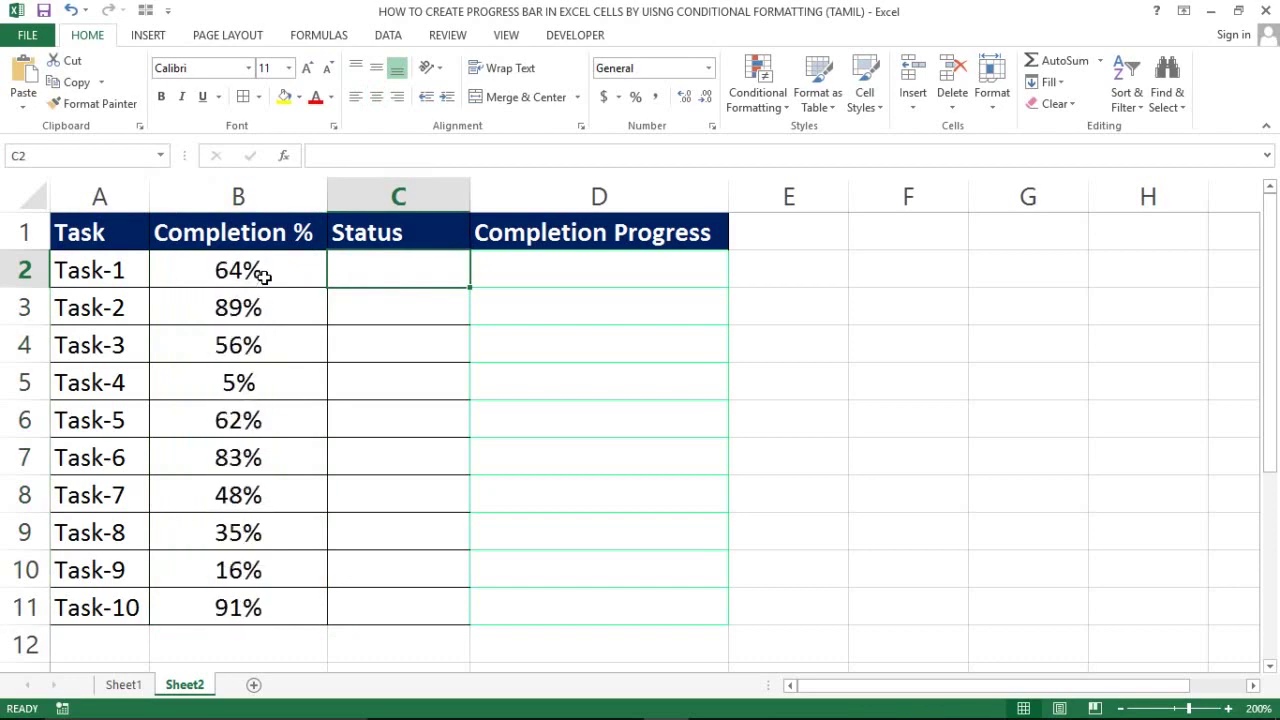
# Step: Review the recalculated Completion % values in B2:B11 from Task-1 to Task-10
pyautogui.press('Left')
pyautogui.press('Right')
pyautogui.press('Left')
pyautogui.hotkey('shift', 'Down')
pyautogui.hotkey('shift', 'Down')
pyautogui.hotkey('shift', 'Down')
pyautogui.hotkey('shift', 'Down')
pyautogui.hotkey('shift', 'Down')
pyautogui.hotkey('shift', 'Down')
pyautogui.hotkey('shift', 'Down')
pyautogui.hotkey('shift', 'Down')
pyautogui.hotkey('shift', 'Down')
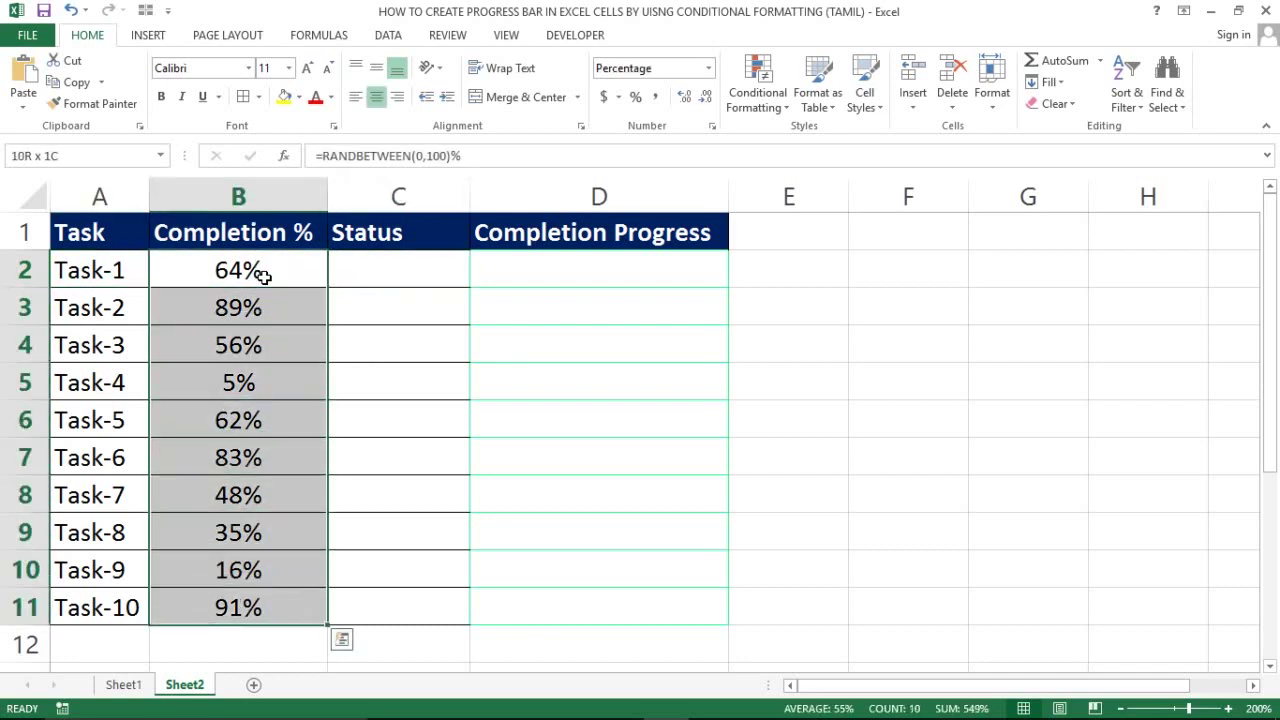
pyautogui.press('Up')
pyautogui.press('Down')
pyautogui.press('Right')
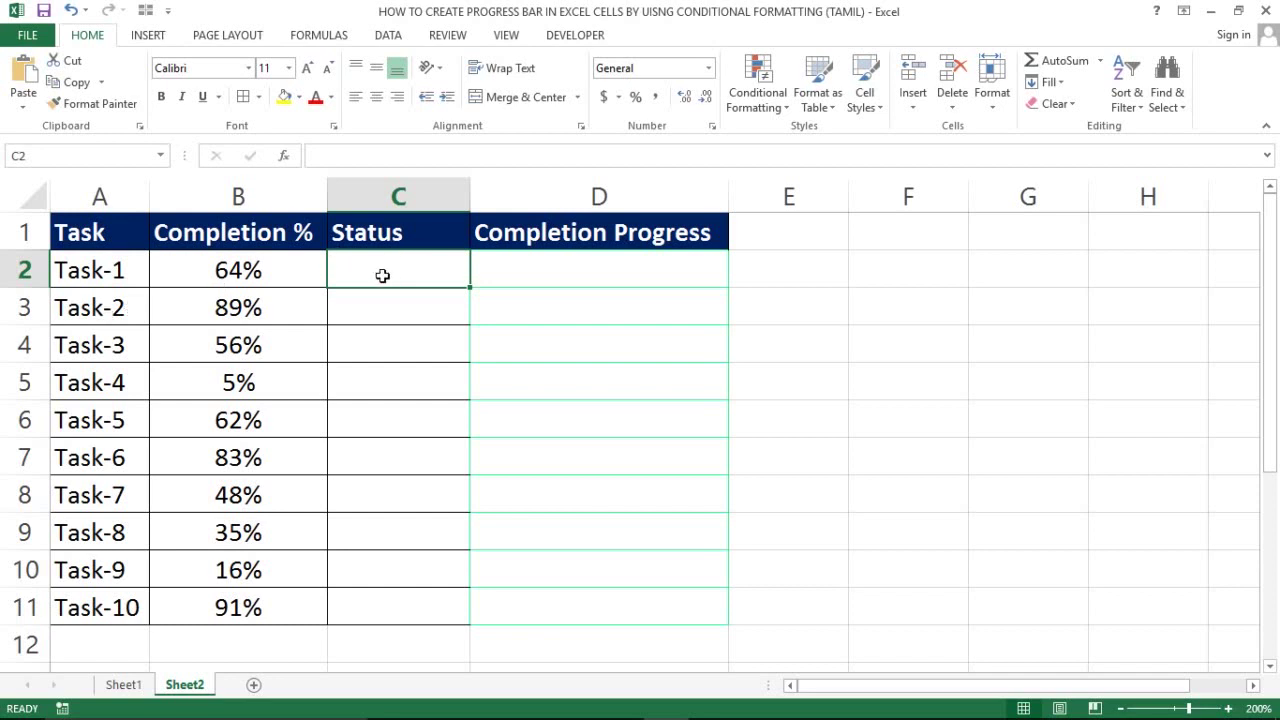
# Step: Replace the random formulas in B2:B11 with their fixed values by copying and pasting them in place as values
pyautogui.click(245, 272)
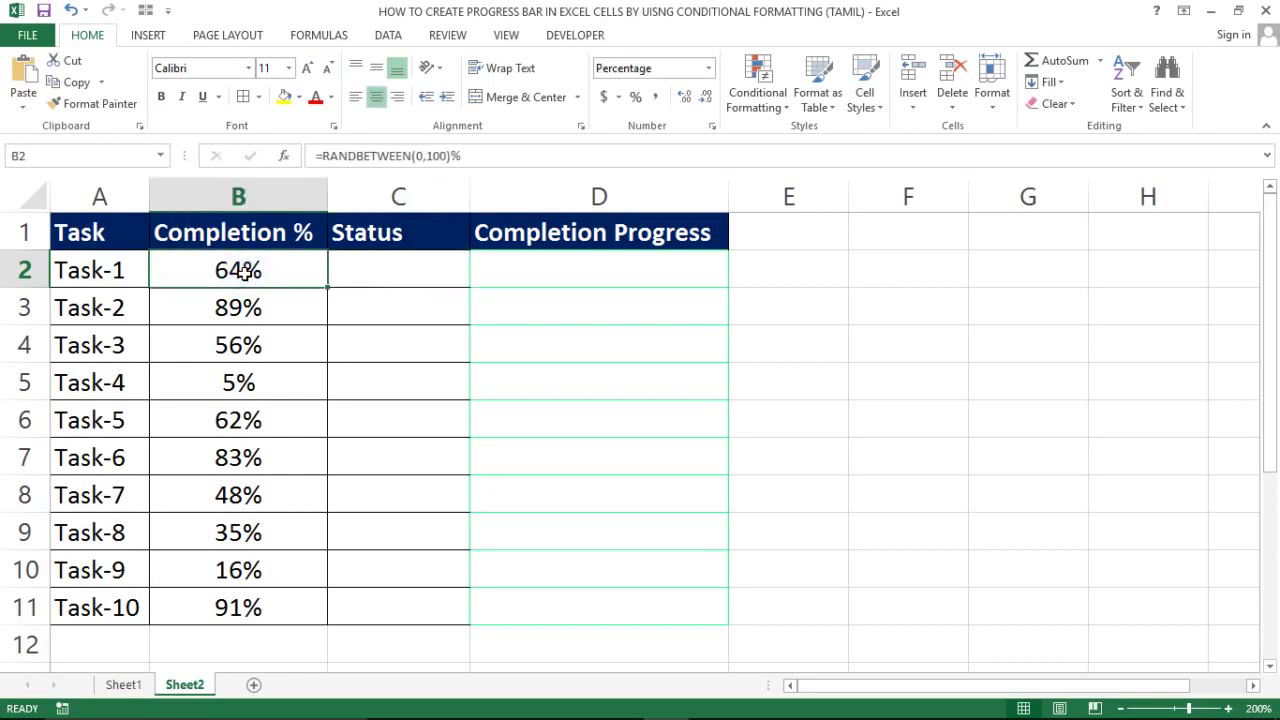
pyautogui.hotkey('ctrl', 'shift', 'Down')
pyautogui.hotkey('ctrl', 'c')
pyautogui.hotkey('ctrl', 'alt', 'v')
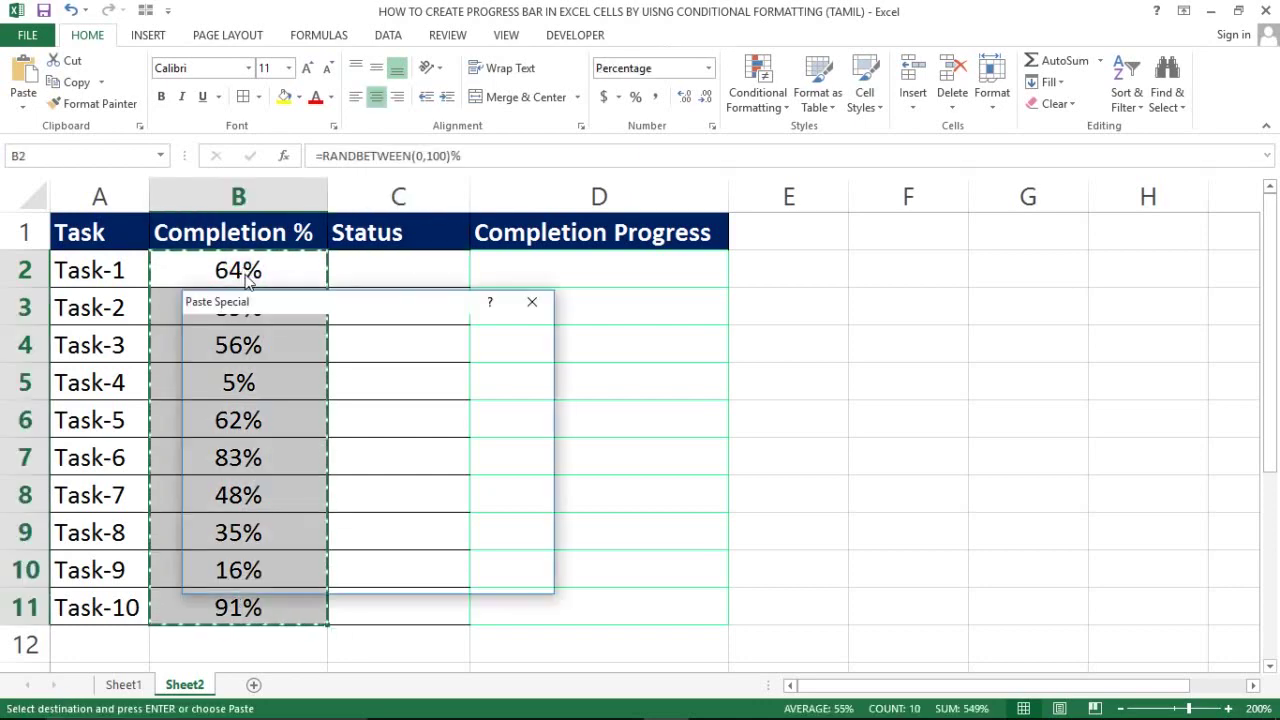
pyautogui.press('v')
pyautogui.press('Return')
pyautogui.press('Left')
pyautogui.press('Escape')
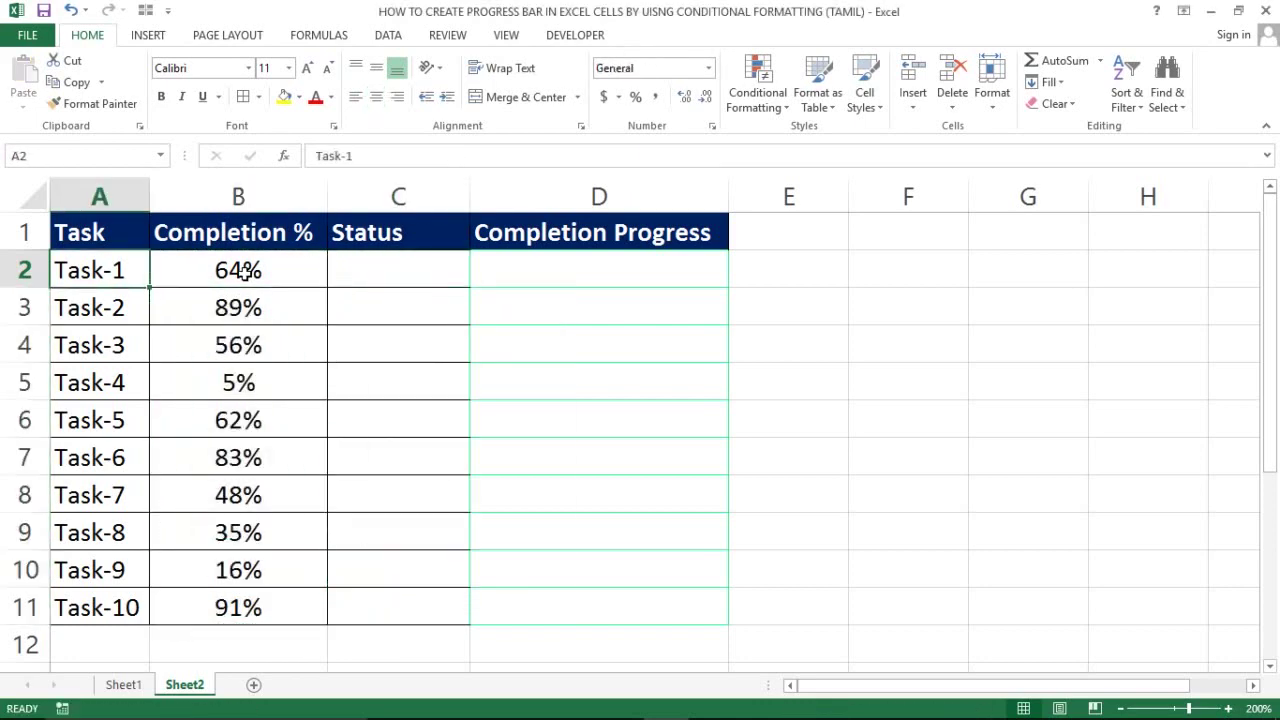
# Step: Clear the Completion % value of Task-3 in cell B4
pyautogui.press('Right')
pyautogui.press('Right')
pyautogui.press('Right')
pyautogui.press('Left')
pyautogui.press('Left')
pyautogui.press('Down')
pyautogui.press('Down')
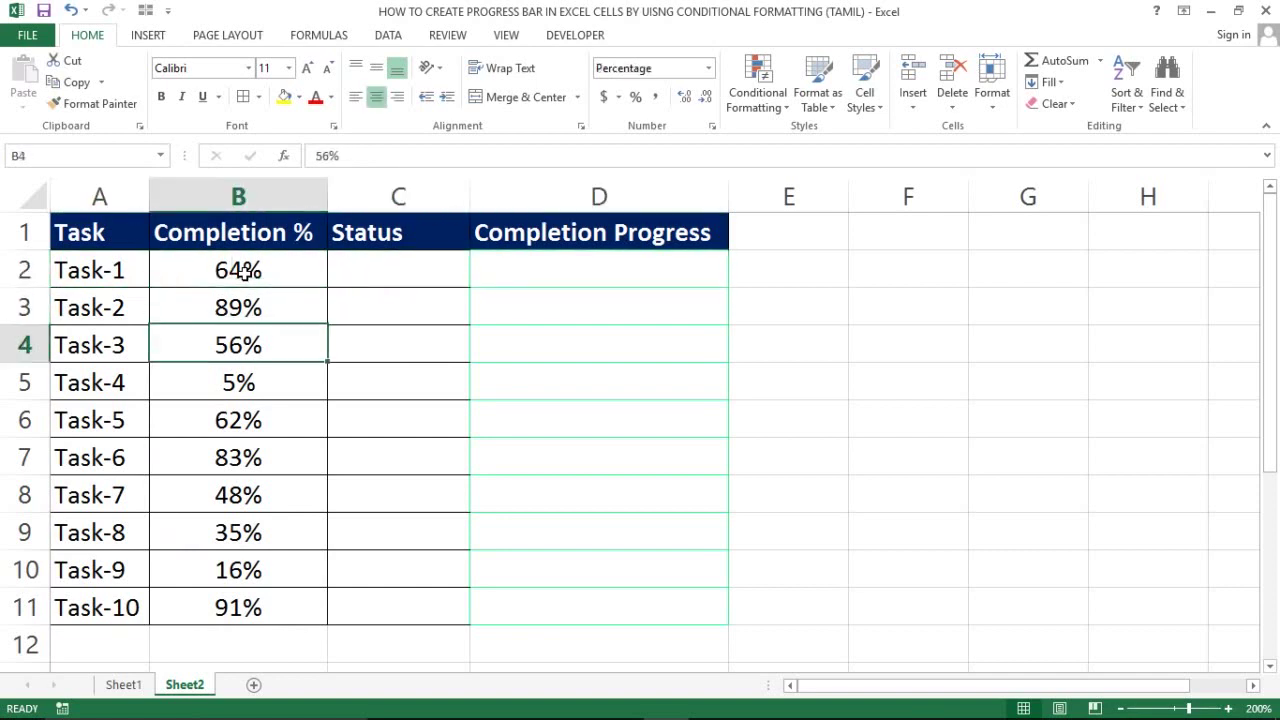
pyautogui.press('Delete')
pyautogui.press('Right')
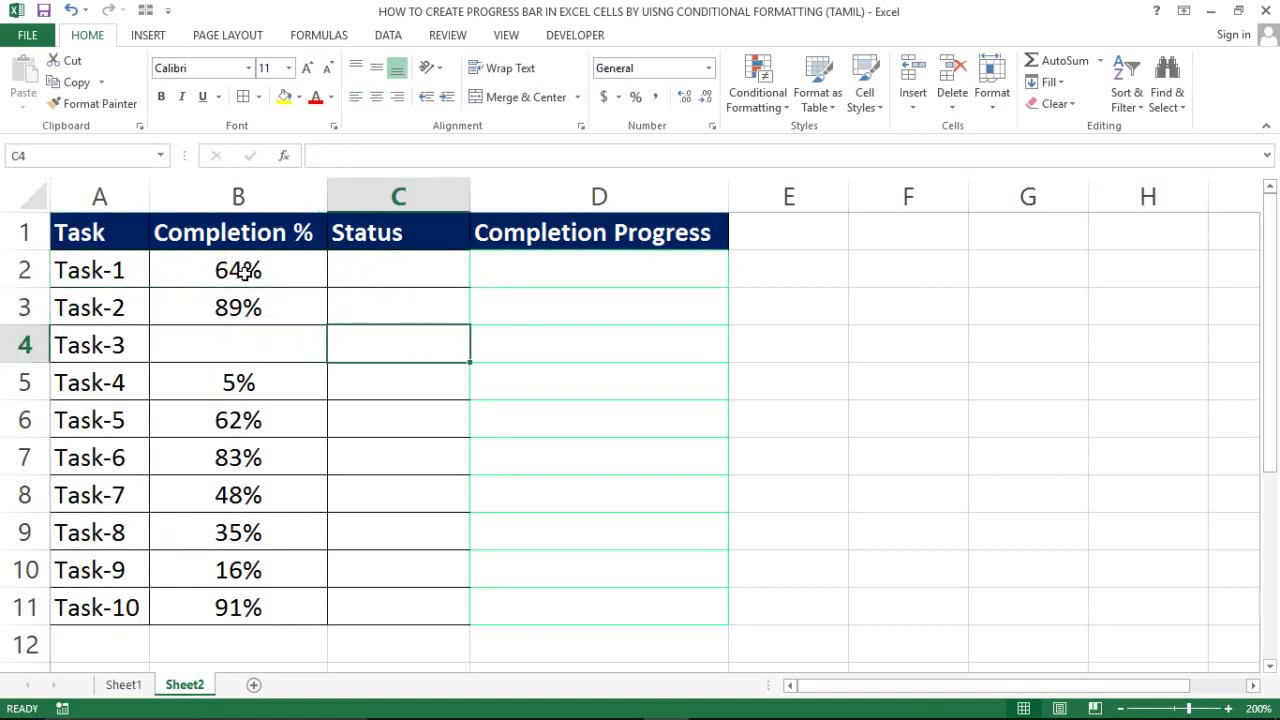
# Step: Clear the Completion % value of Task-7 in cell B8
pyautogui.press('Left')
pyautogui.press('Down')
pyautogui.press('Down')
pyautogui.press('Down')
pyautogui.press('Down')
pyautogui.press('Delete')
pyautogui.press('Right')
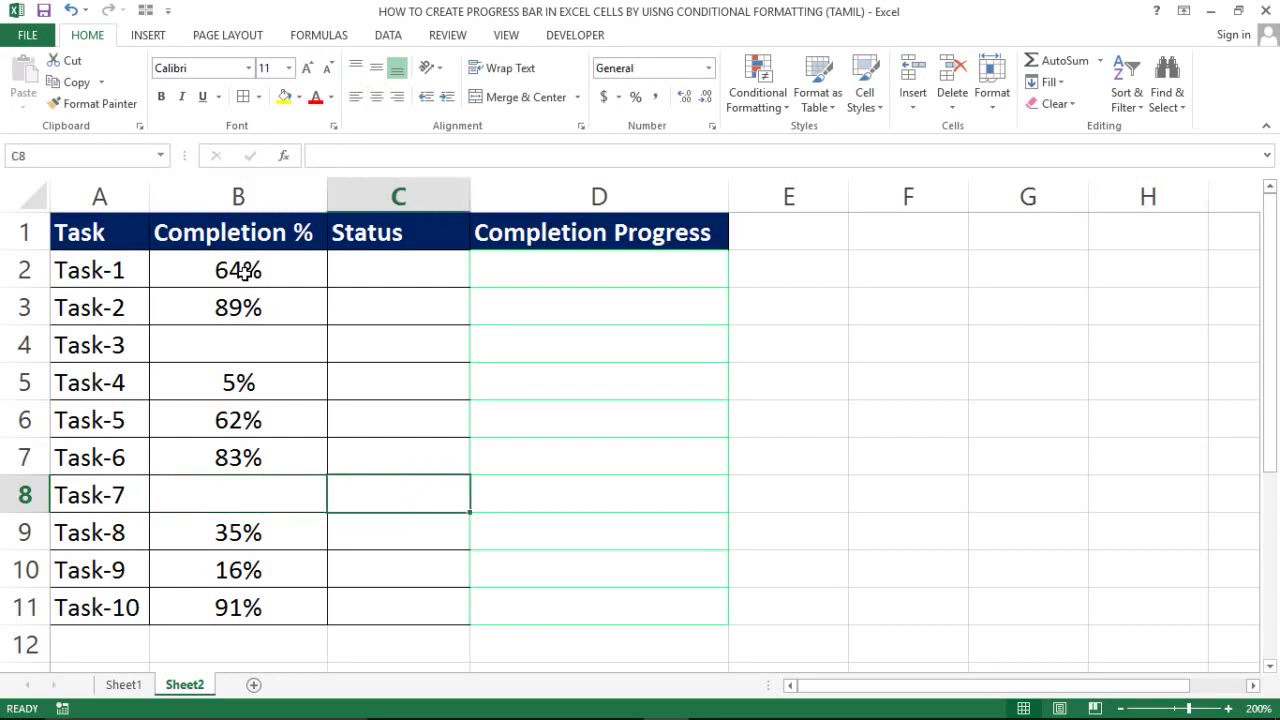
# Step: Begin the Status formula for Task-1 in C2 with =IF(B2="","Yet to start"
pyautogui.hotkey('ctrl', 'Up')
pyautogui.press('Down')
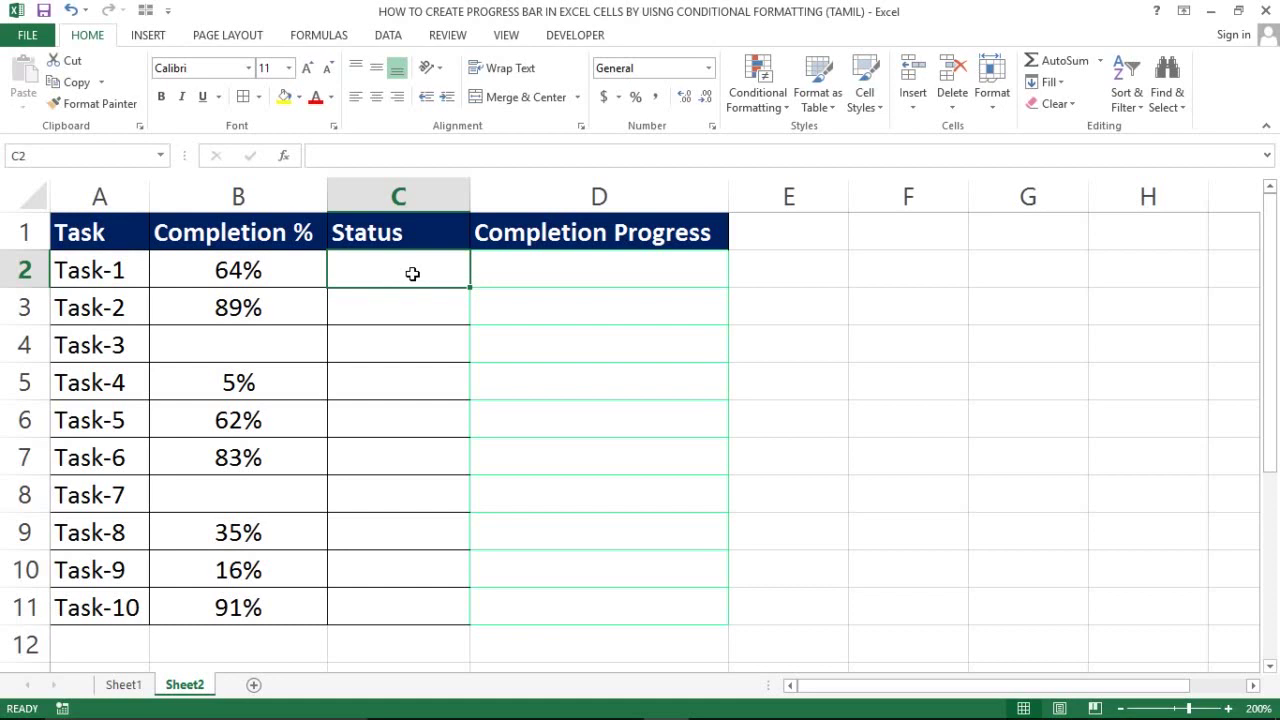
pyautogui.write('=if')
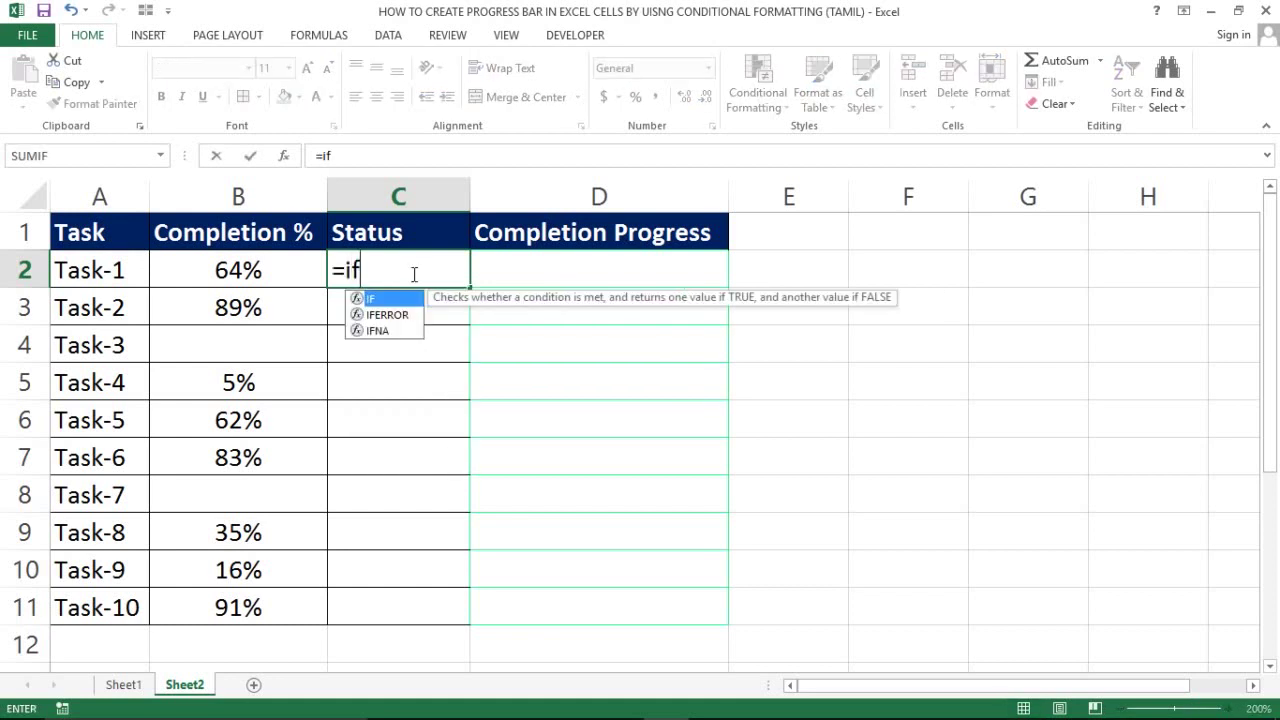
pyautogui.press('Tab')
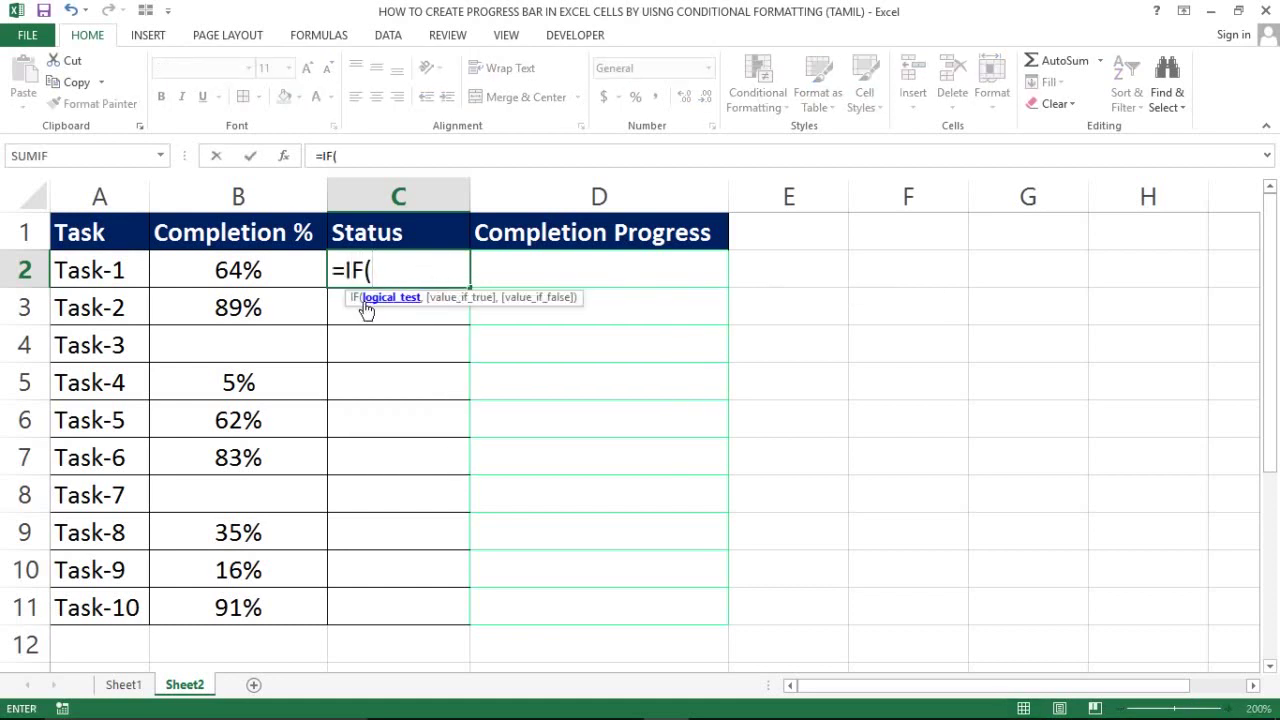
pyautogui.click(274, 279)
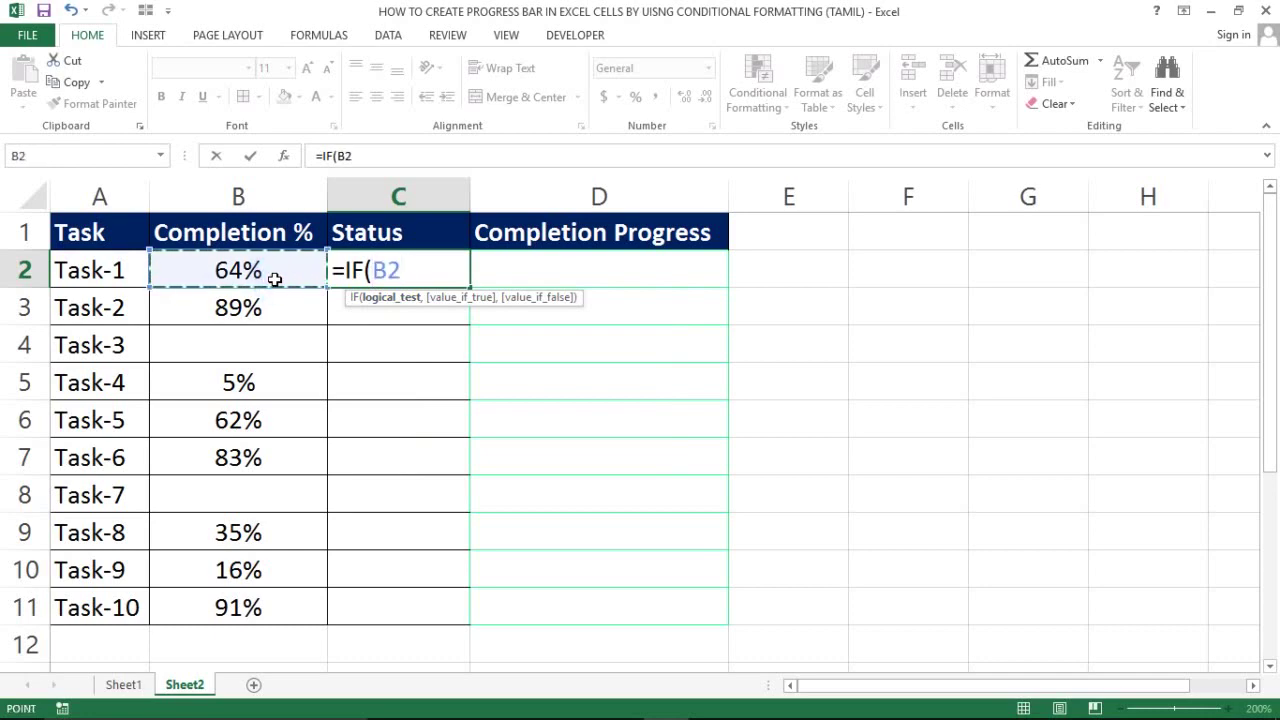
pyautogui.write('=')
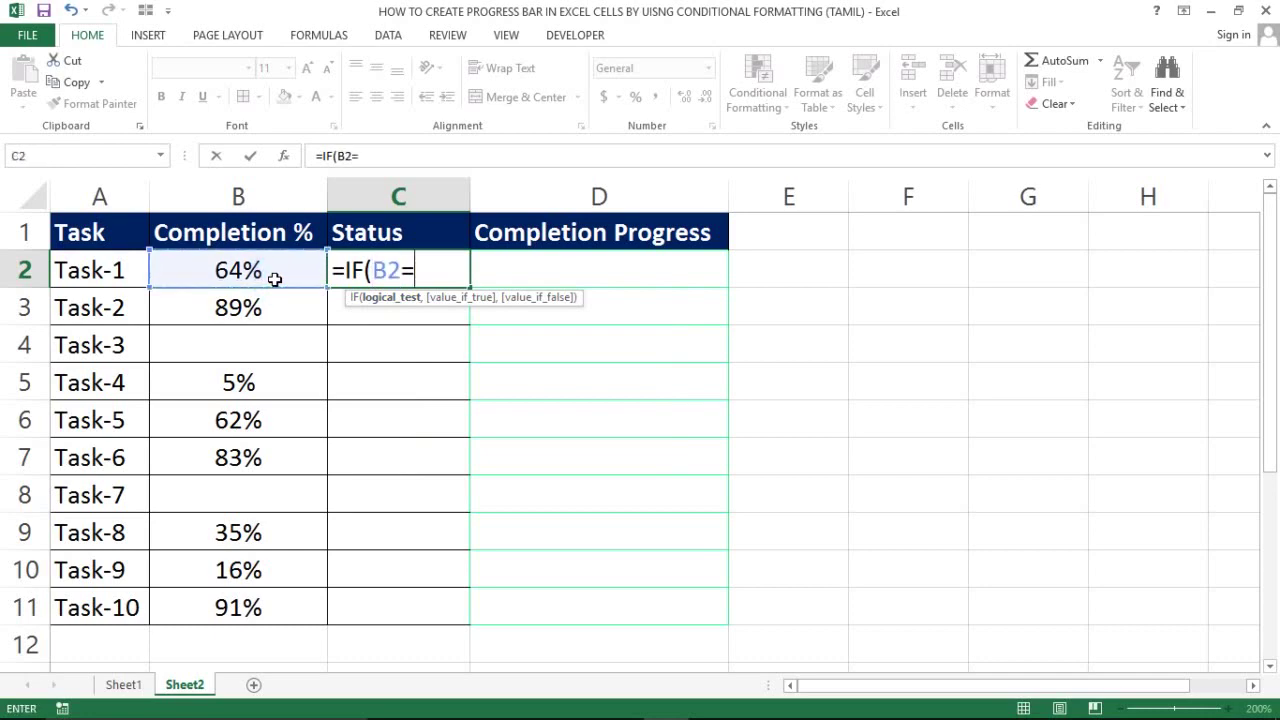
pyautogui.write('"",')
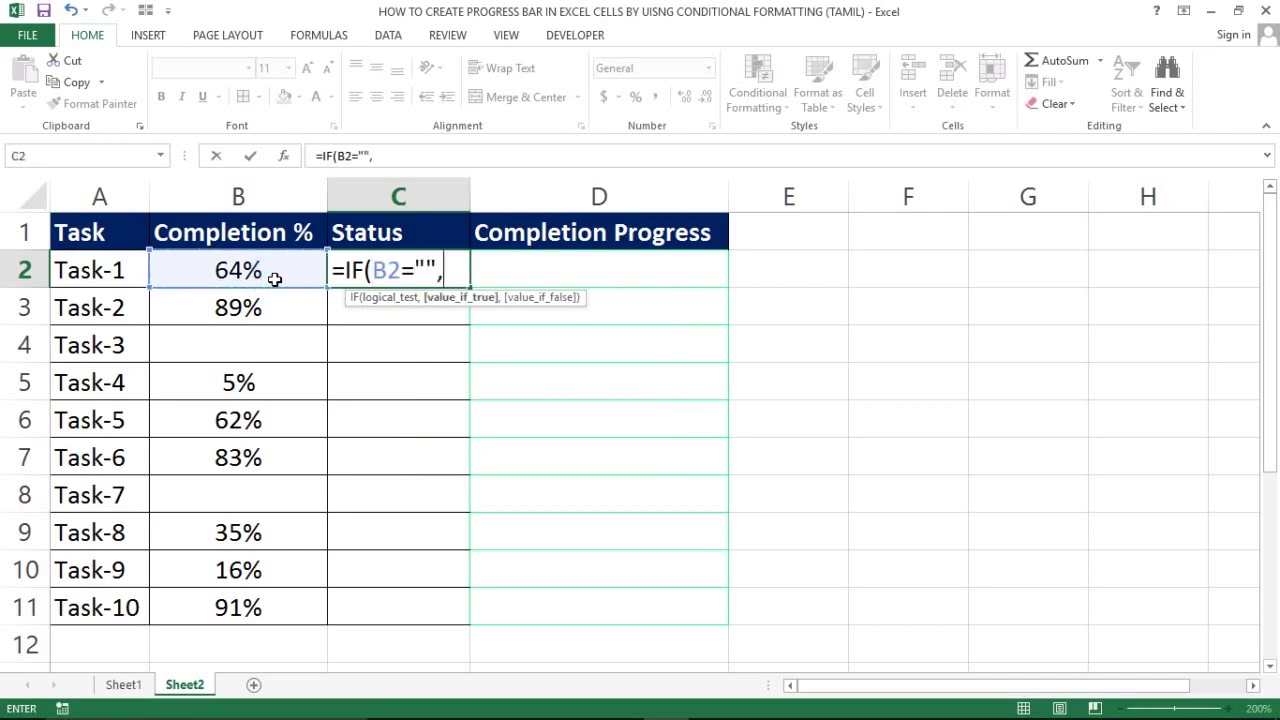
pyautogui.write('"Yet tpp')
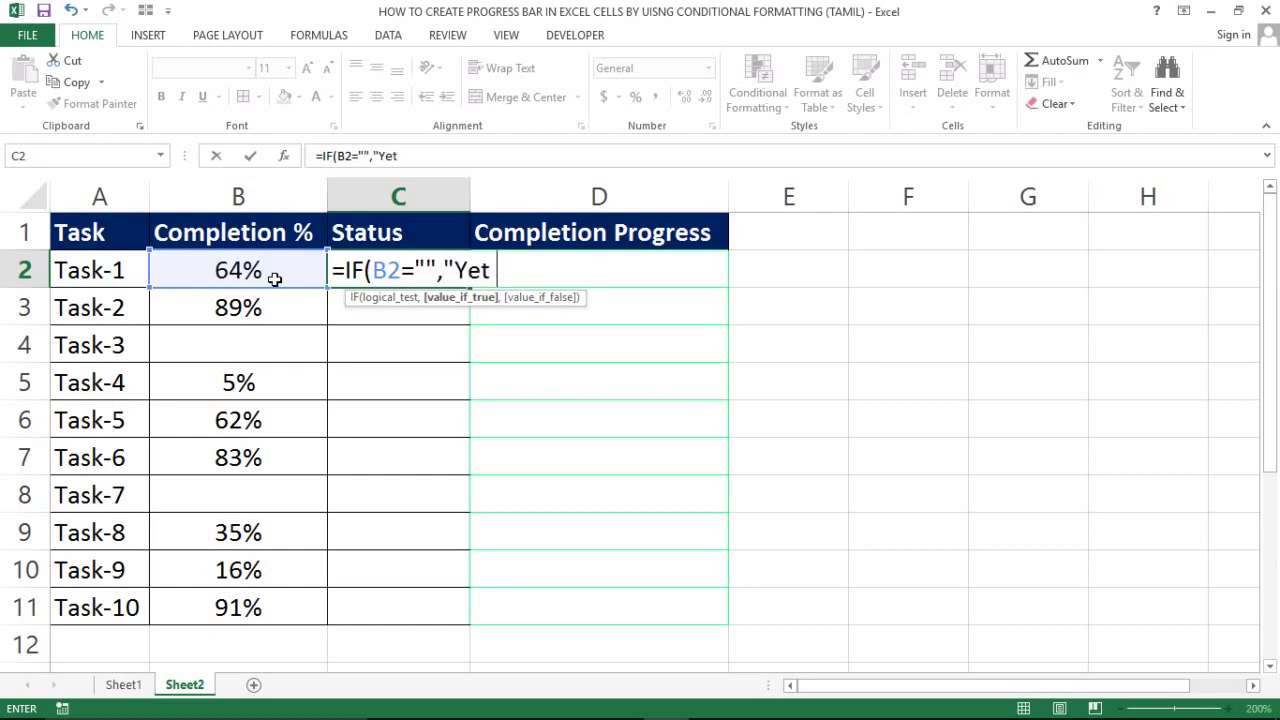
pyautogui.press('BackSpace')
pyautogui.press('BackSpace')
pyautogui.write('o start')
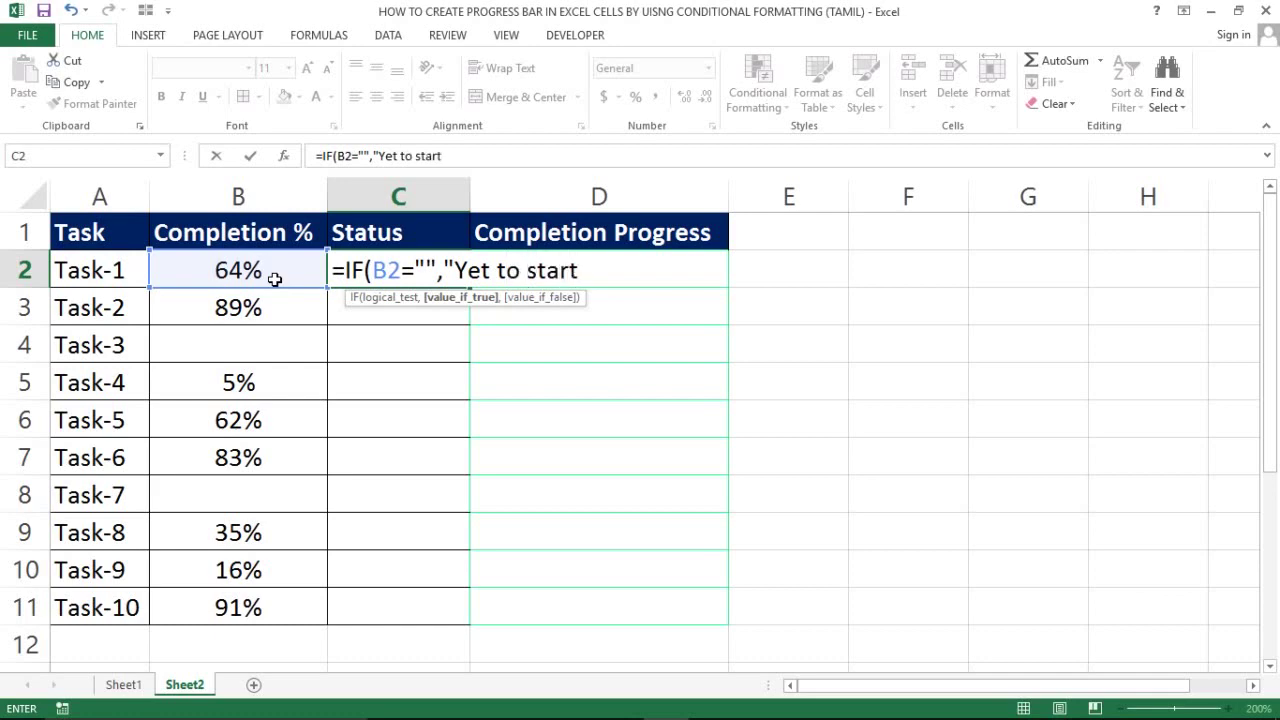
pyautogui.write('"')
# Step: Check the logical test and value-if-true arguments of the IF formula in C2, ending with the cursor after "Yet to start"
pyautogui.click(378, 297)
pyautogui.click(456, 297)
pyautogui.click(439, 270)
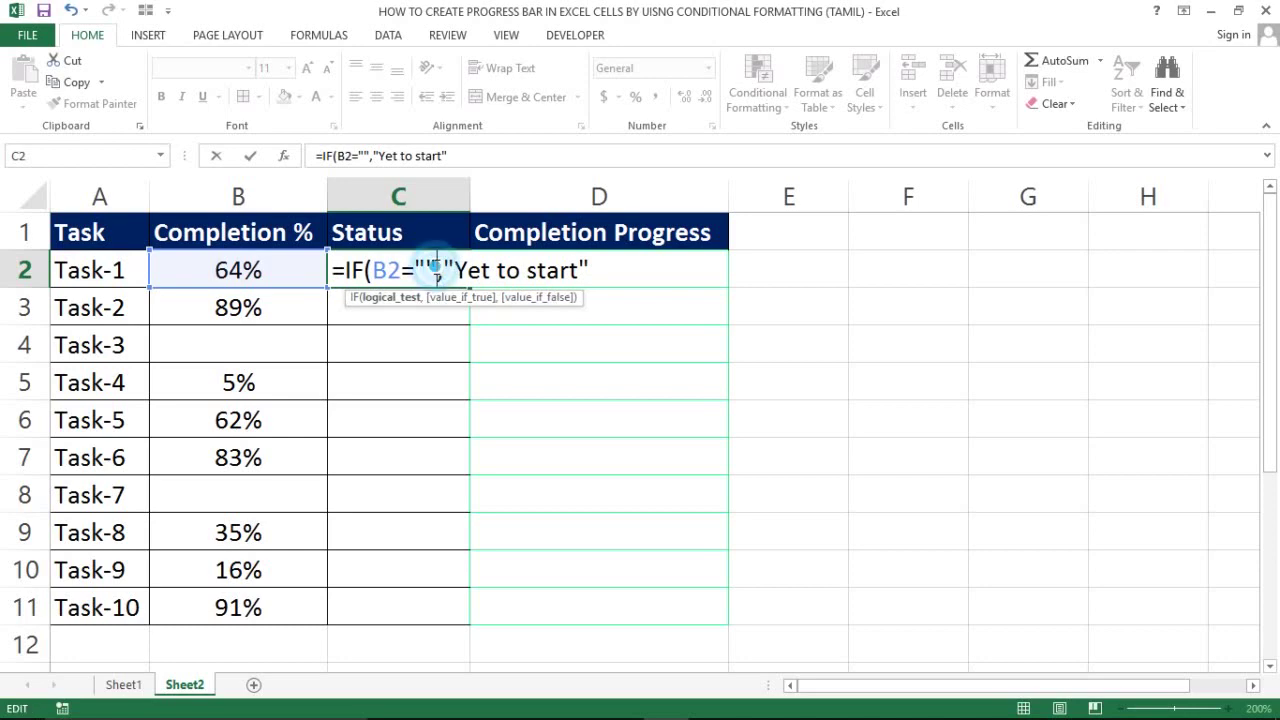
pyautogui.click(408, 300)
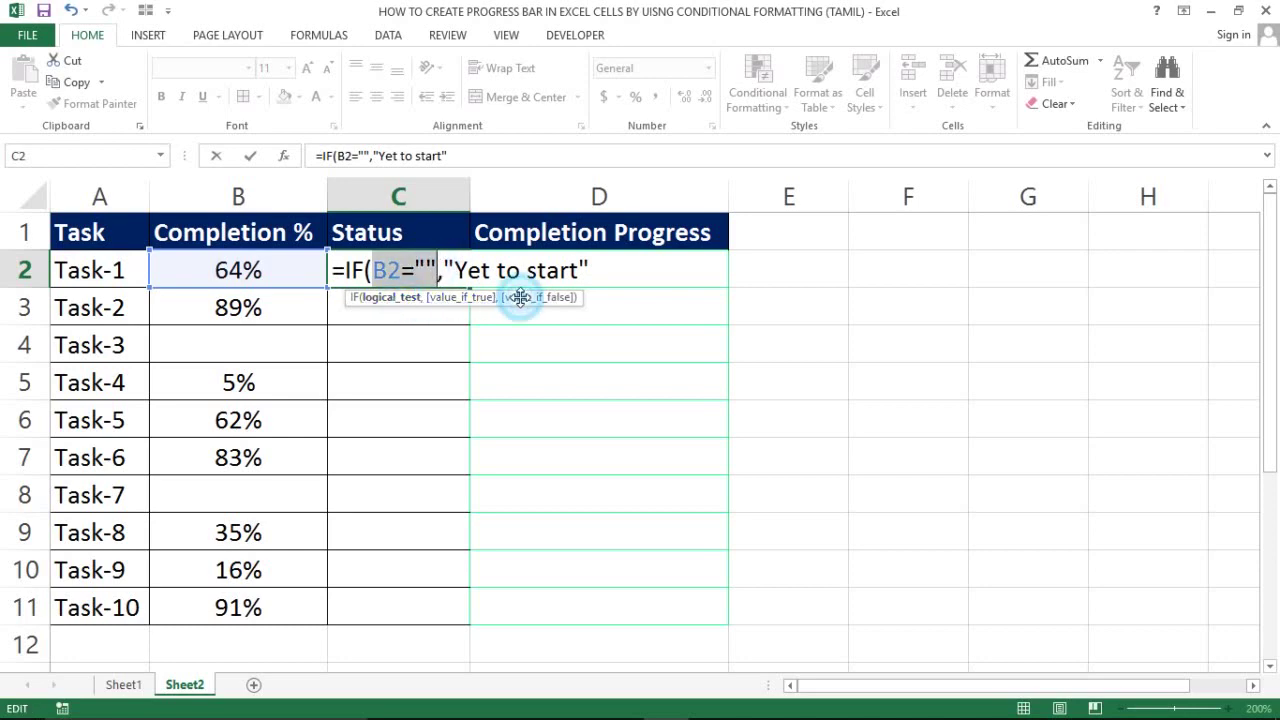
pyautogui.click(590, 272)
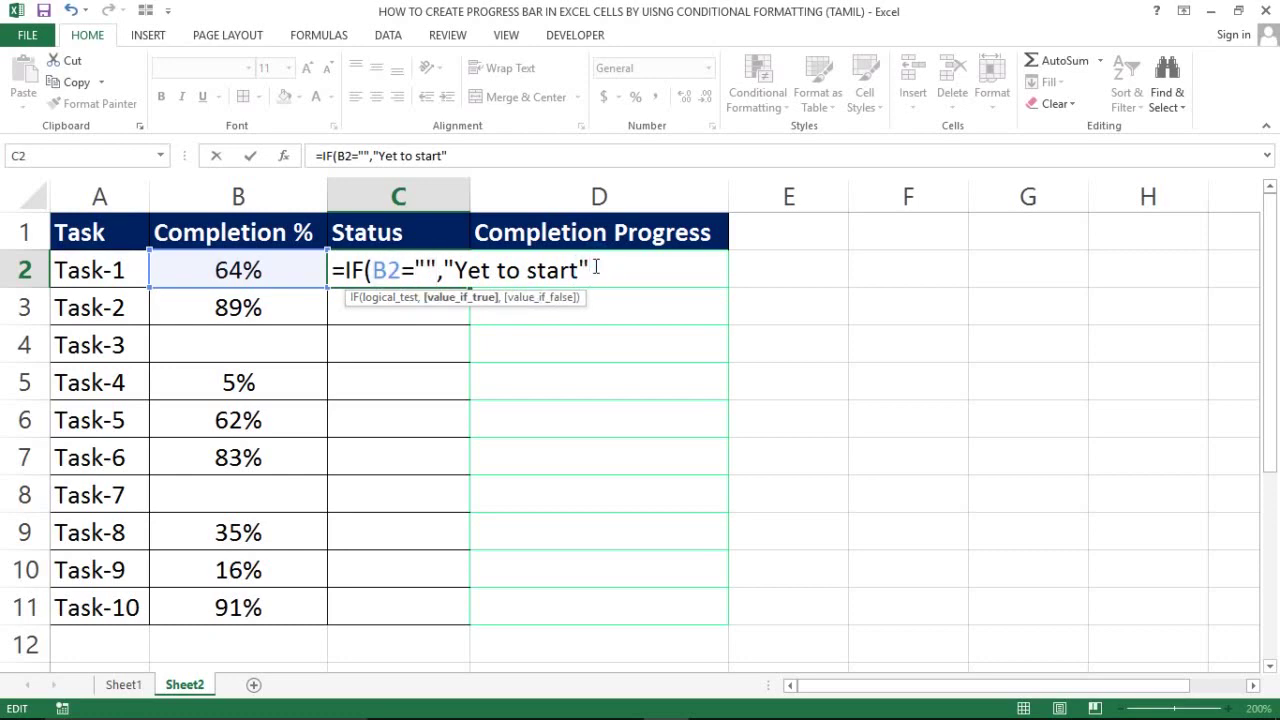
# Step: Extend the Status formula in C2 with a nested IF testing AND(B2<100%,B2<>"") as its condition
pyautogui.write(',')
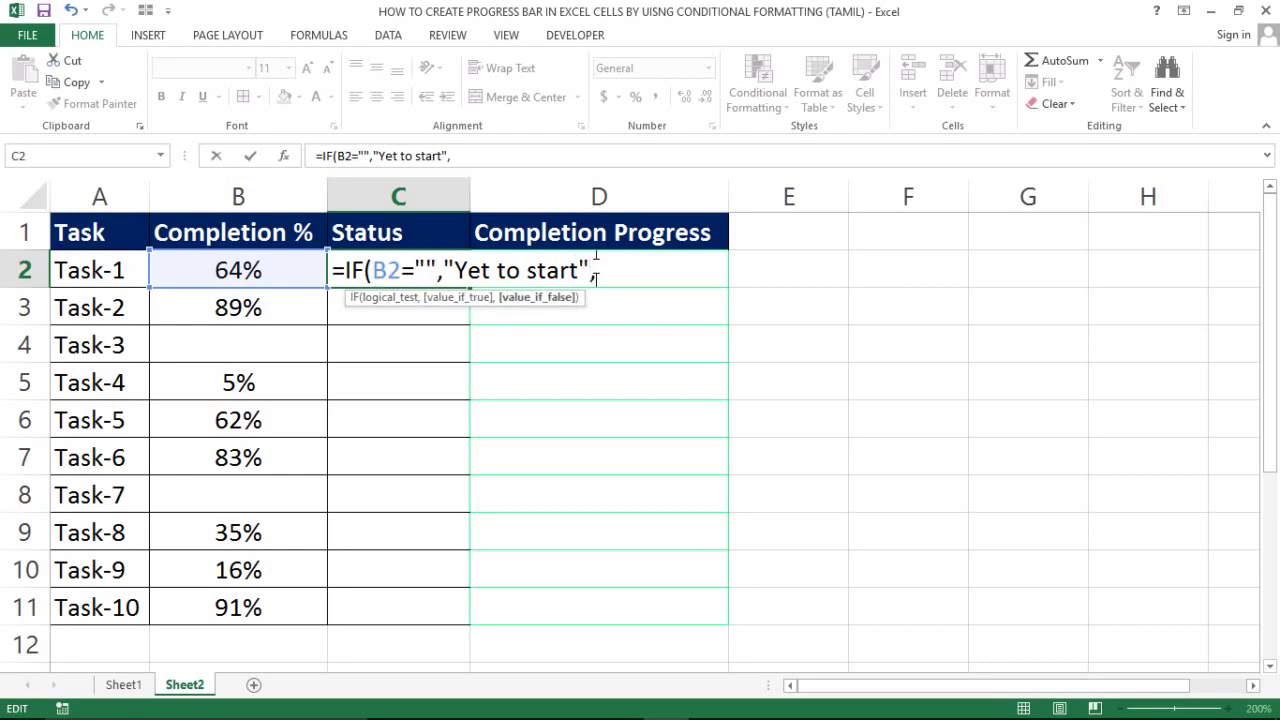
pyautogui.write('if')
pyautogui.press('Tab')
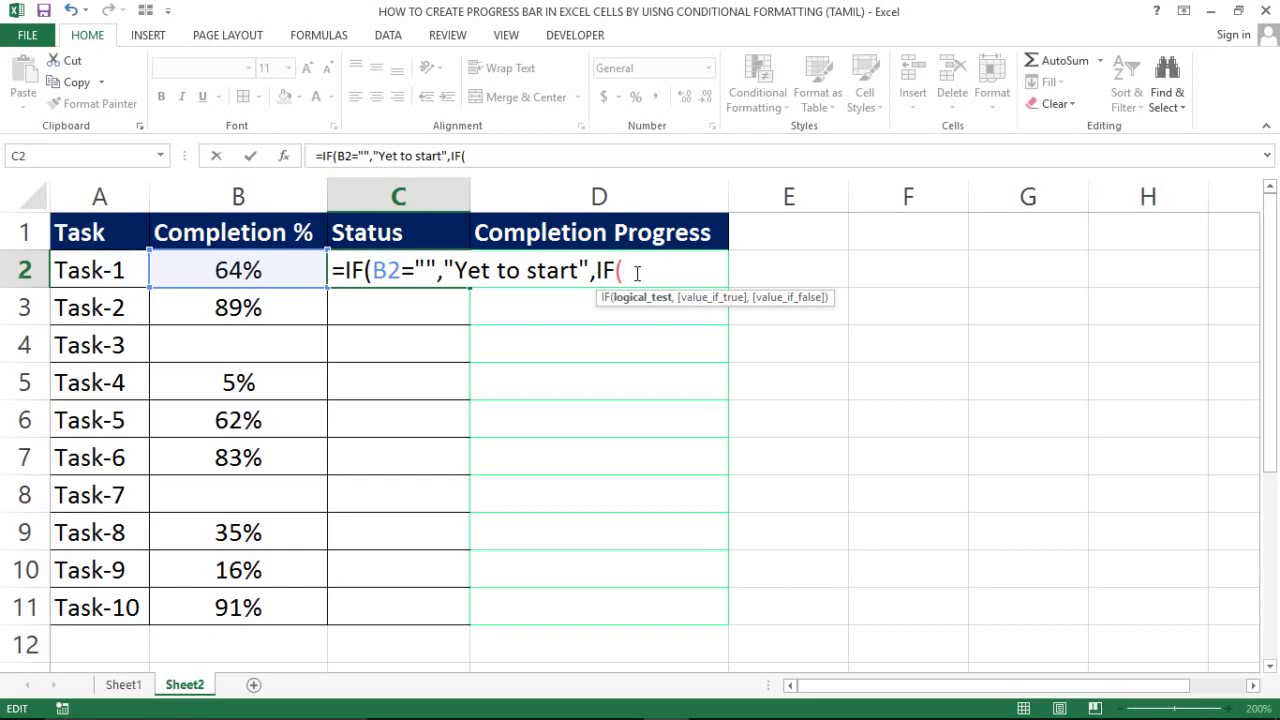
pyautogui.write('and')
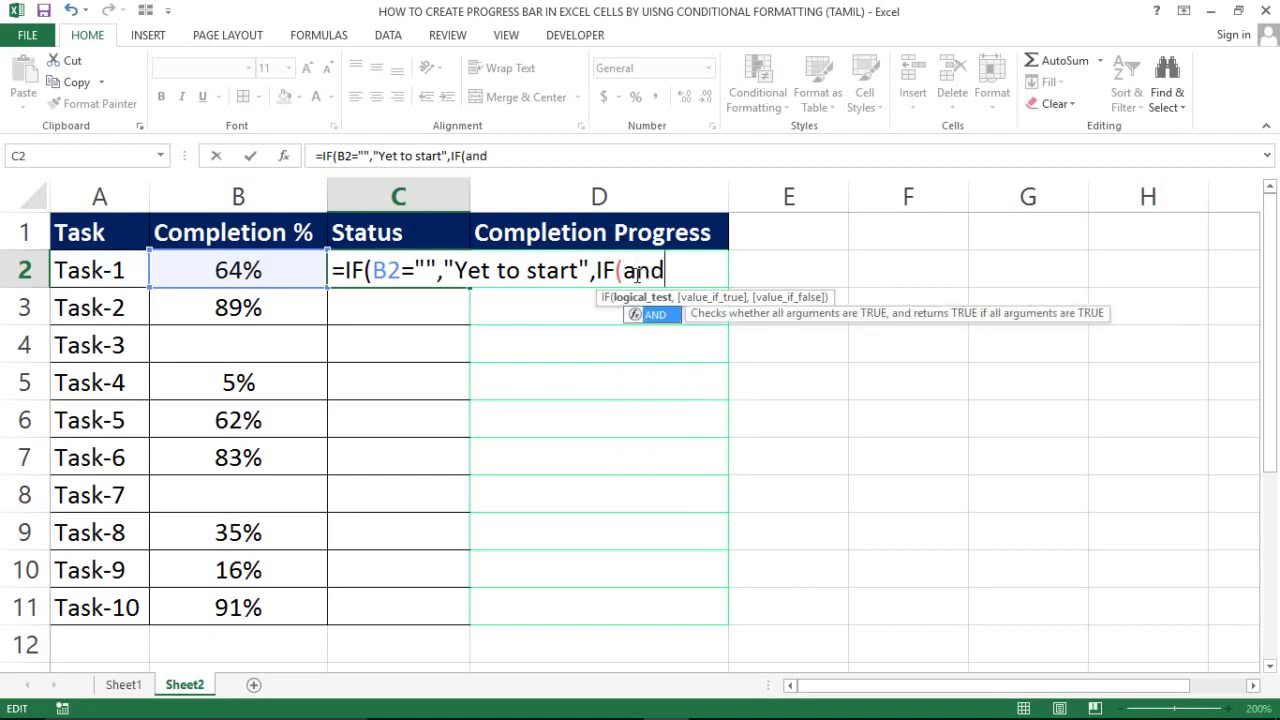
pyautogui.press('Tab')
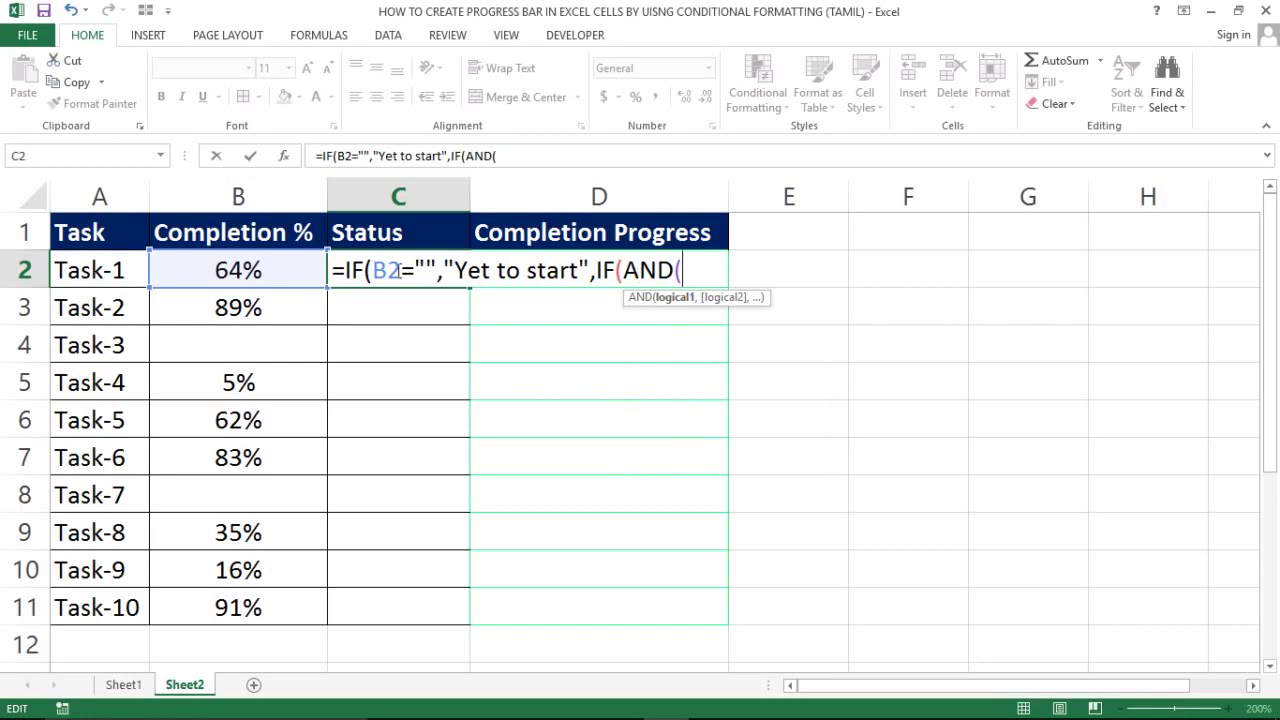
pyautogui.click(270, 278)
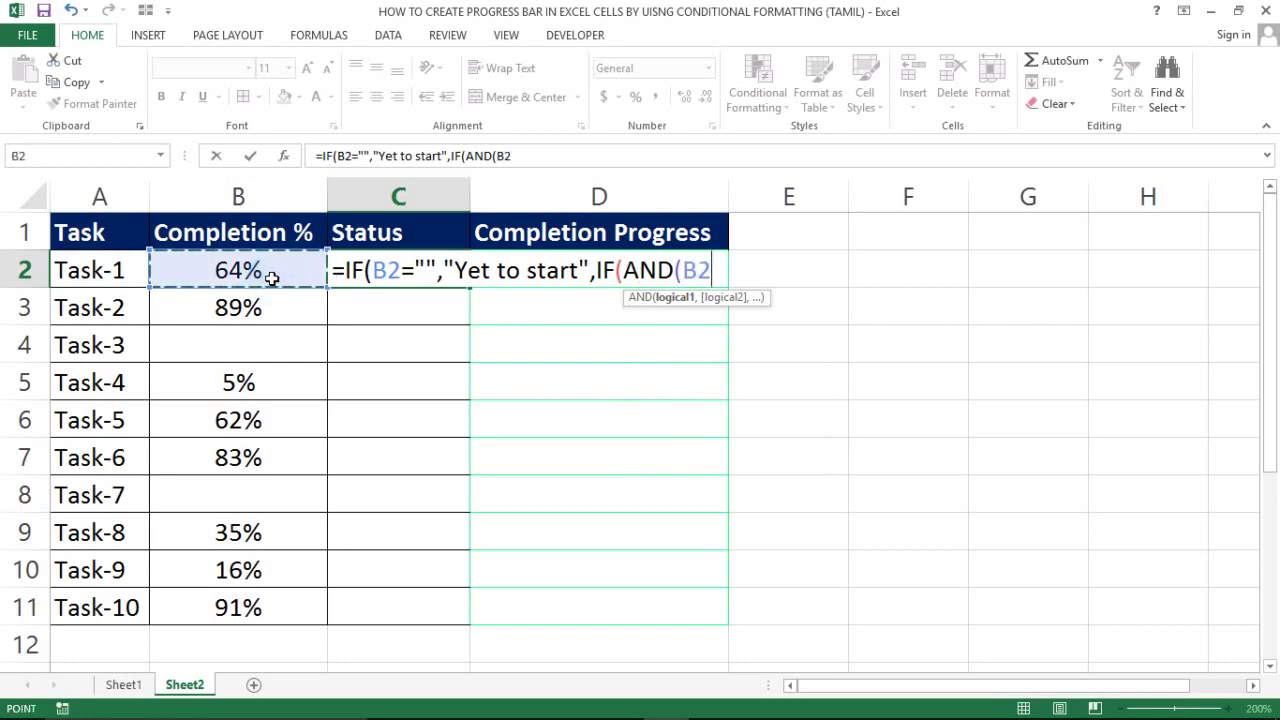
pyautogui.write('<100')
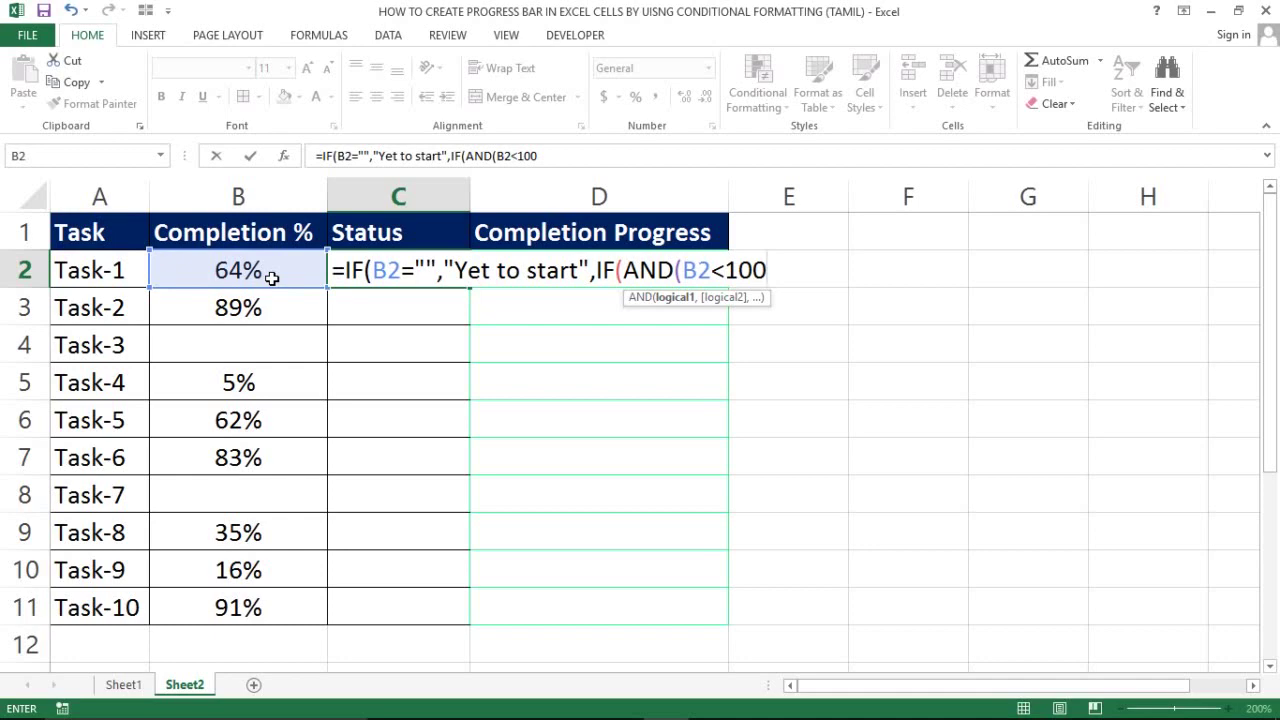
pyautogui.write('%,')
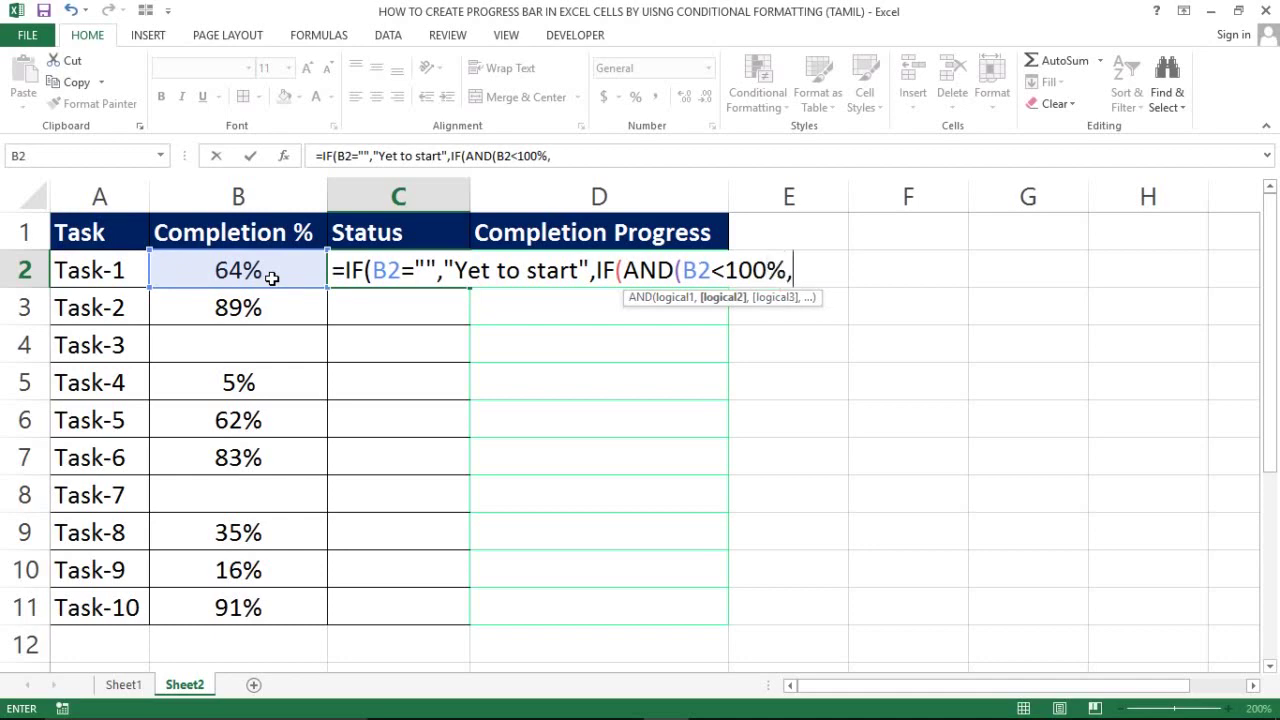
pyautogui.click(233, 270)
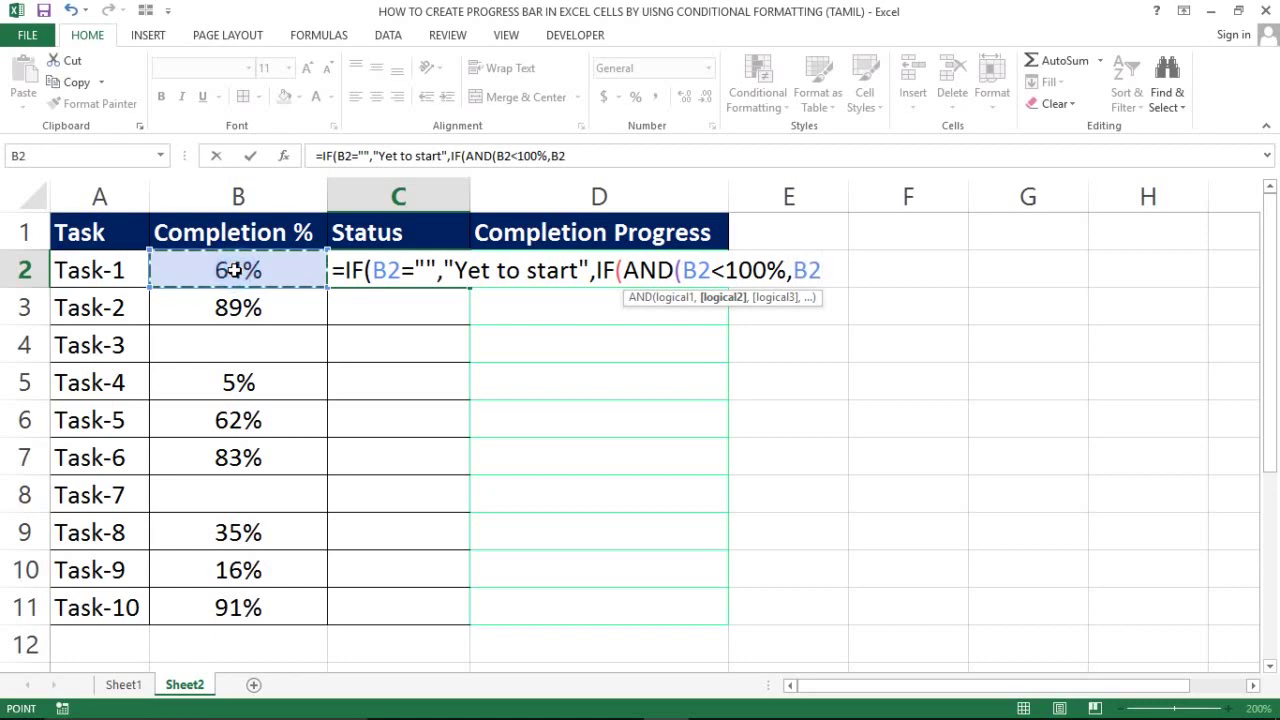
pyautogui.write('<>')
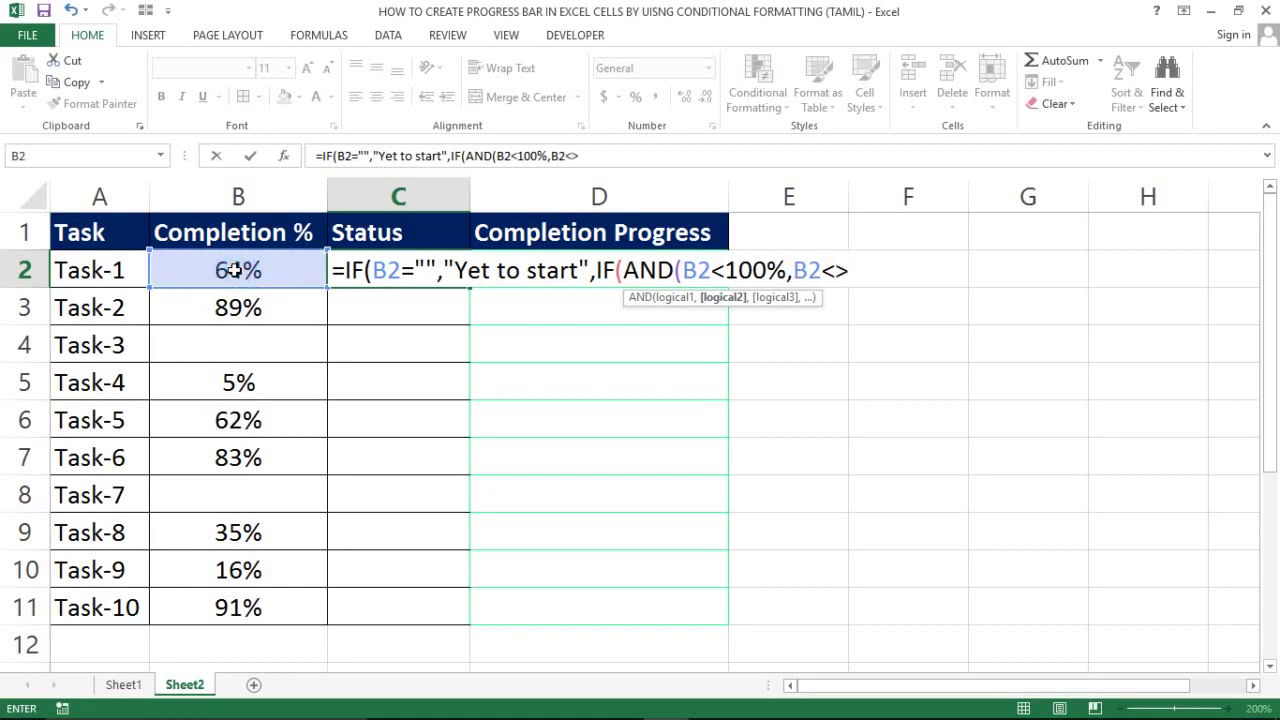
pyautogui.write('""),"')
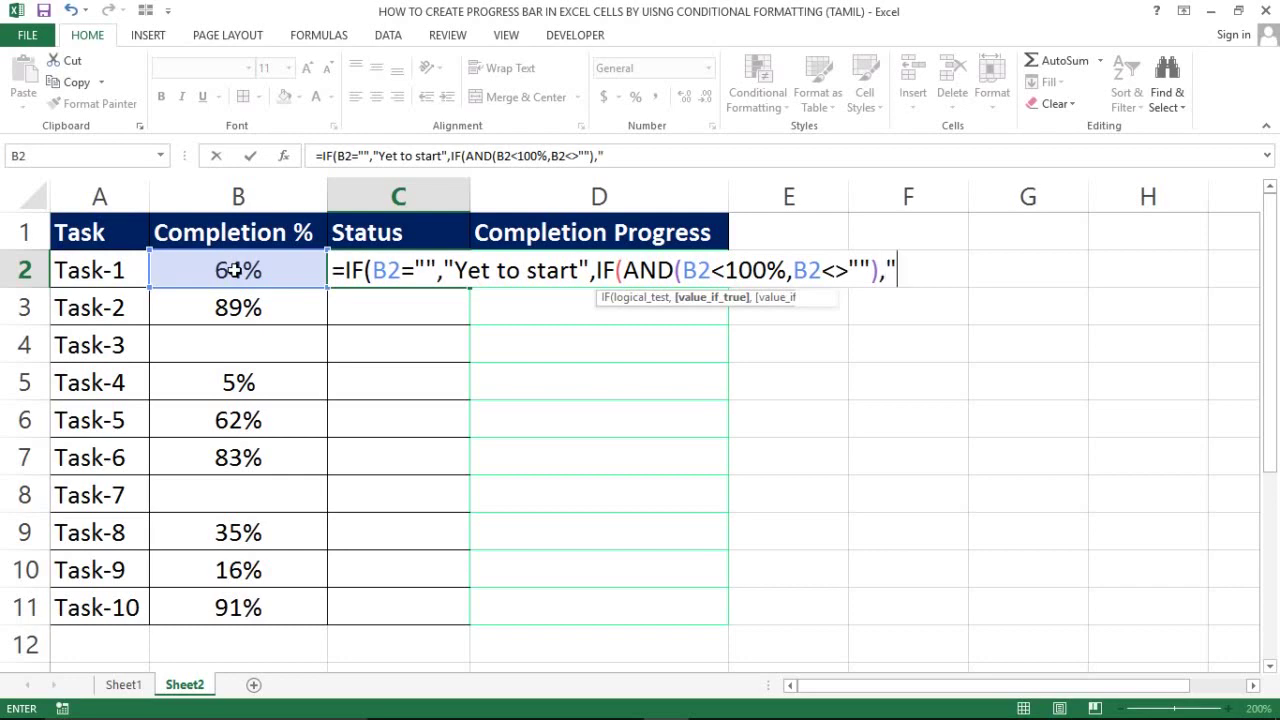
# Step: Complete the nested IF in C2 with "WIP" if true and "Completed" if false, and enter the formula
pyautogui.write('WIP"')
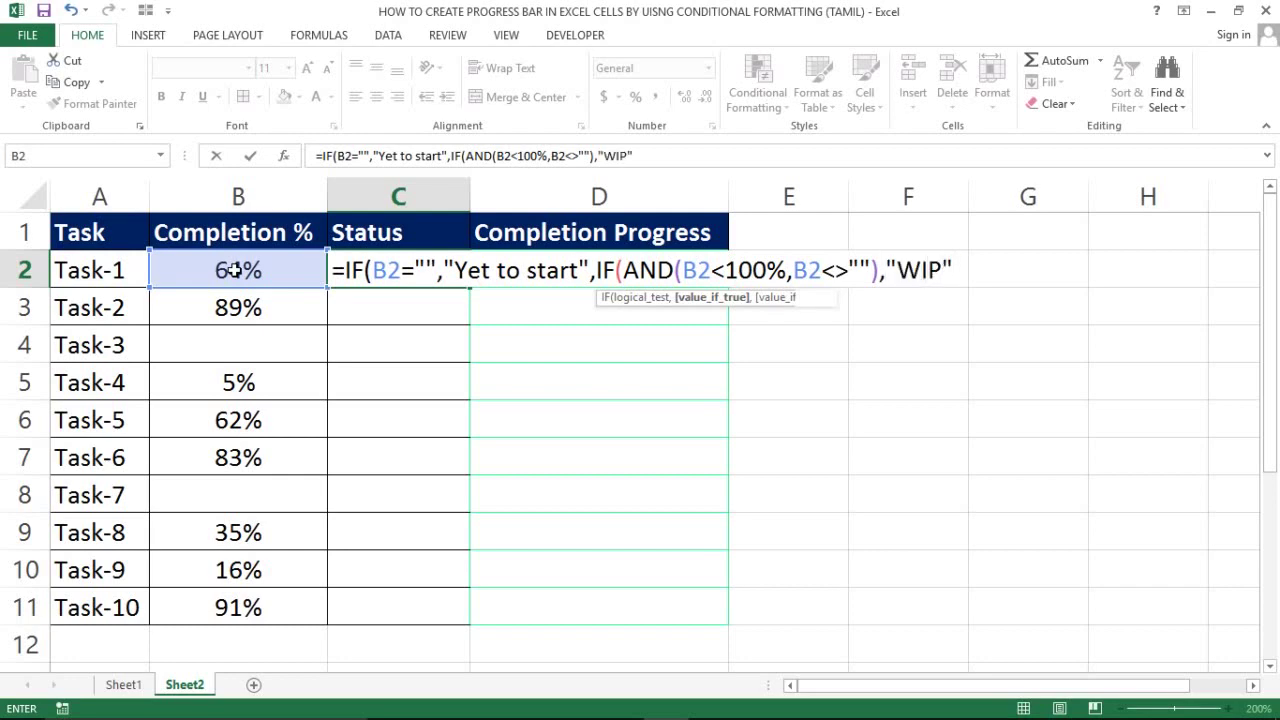
pyautogui.write(',"C')
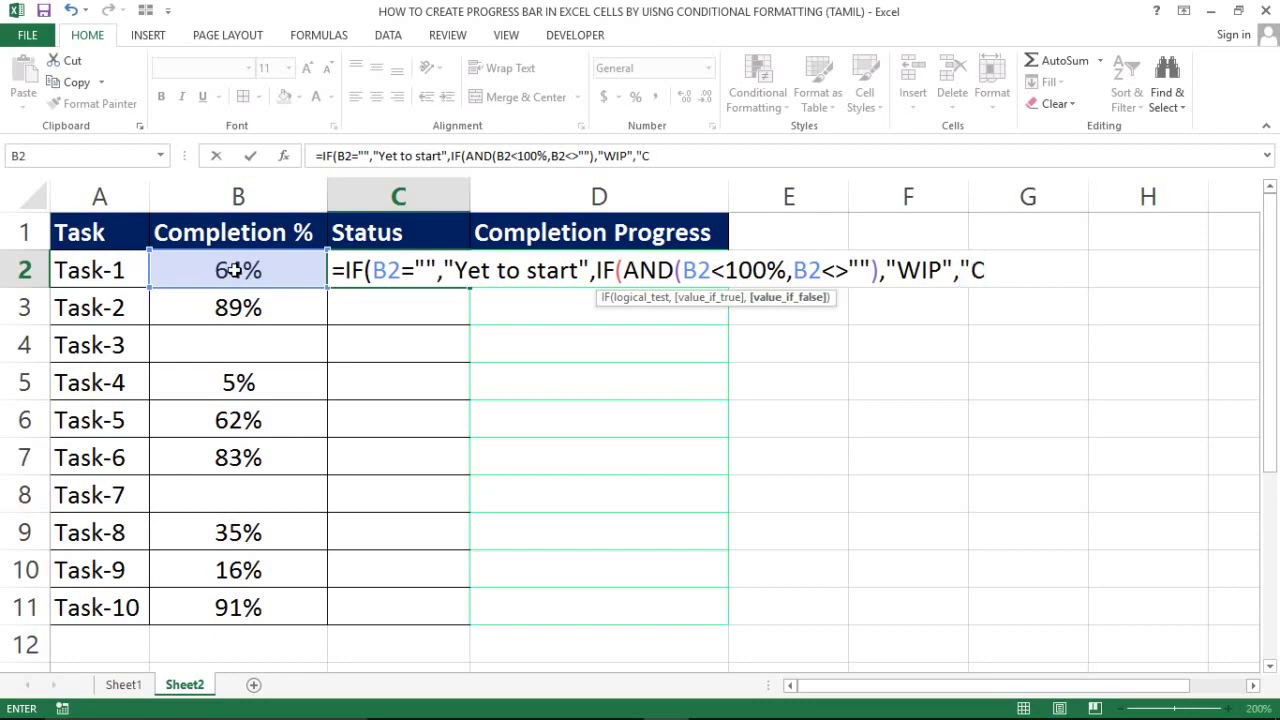
pyautogui.write('opleted')
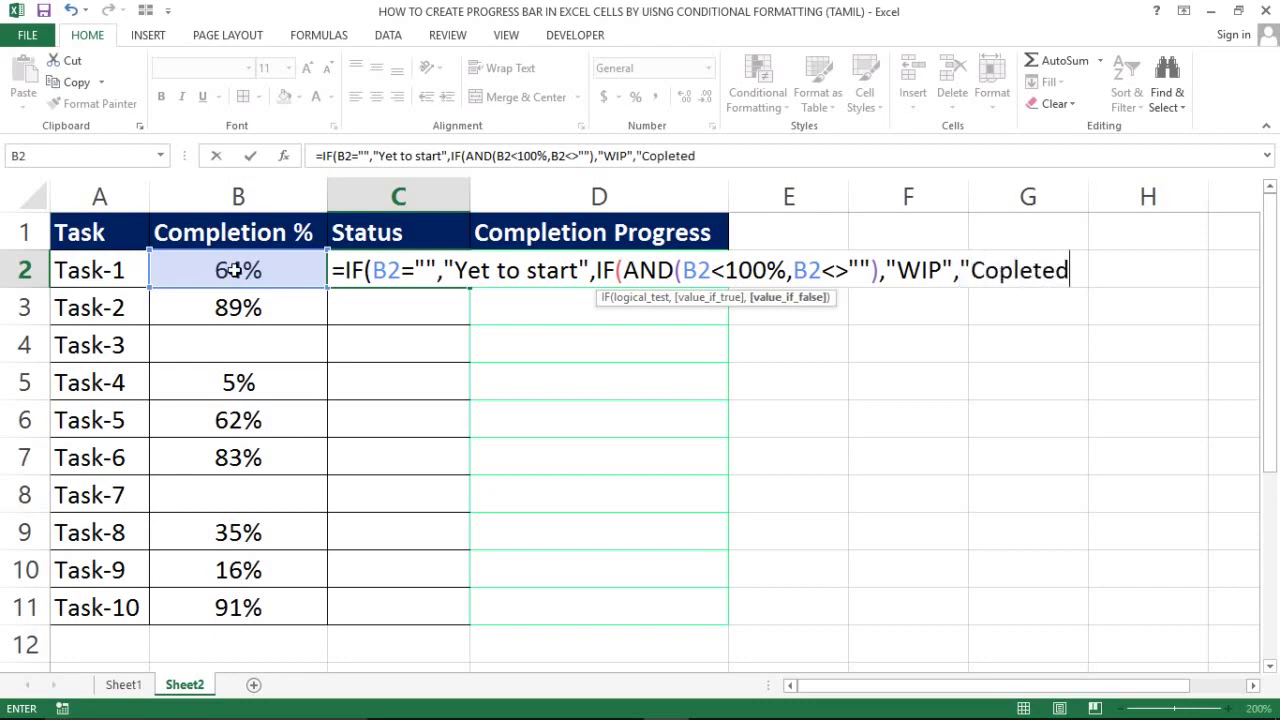
pyautogui.press('BackSpace')
pyautogui.press('BackSpace')
pyautogui.press('BackSpace')
pyautogui.press('BackSpace')
pyautogui.press('BackSpace')
pyautogui.press('BackSpace')
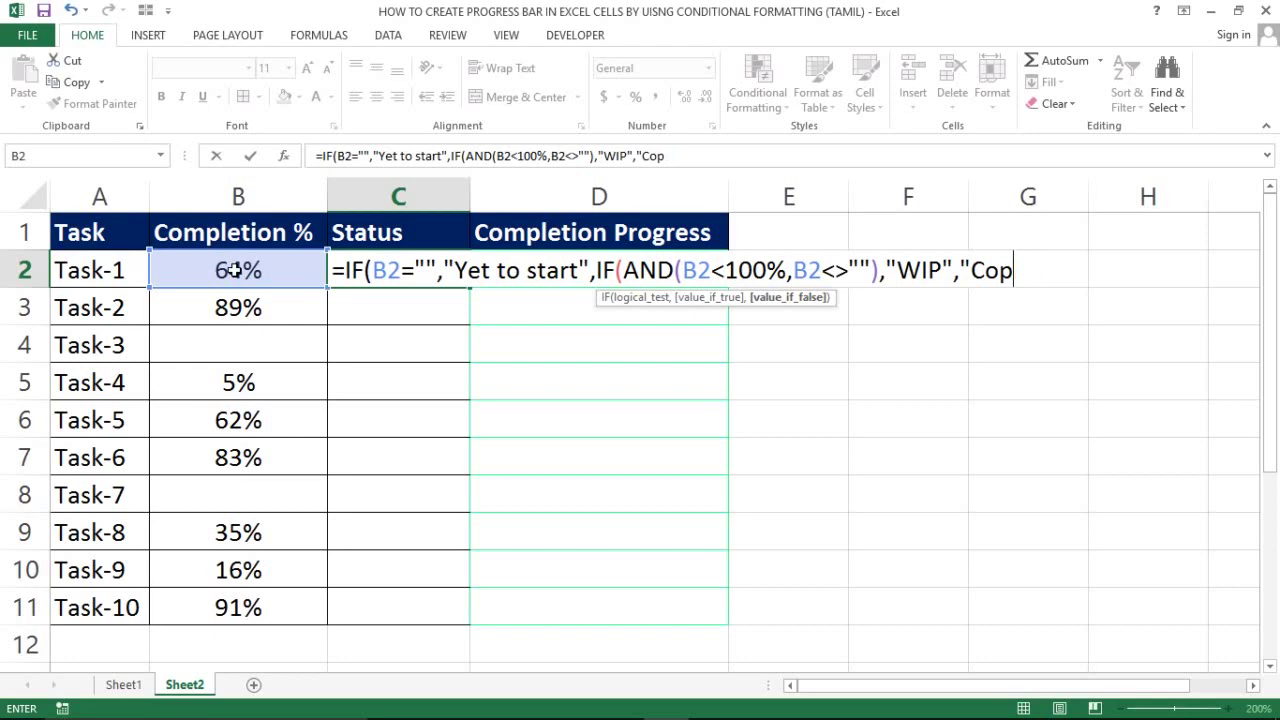
pyautogui.write('mpleted')
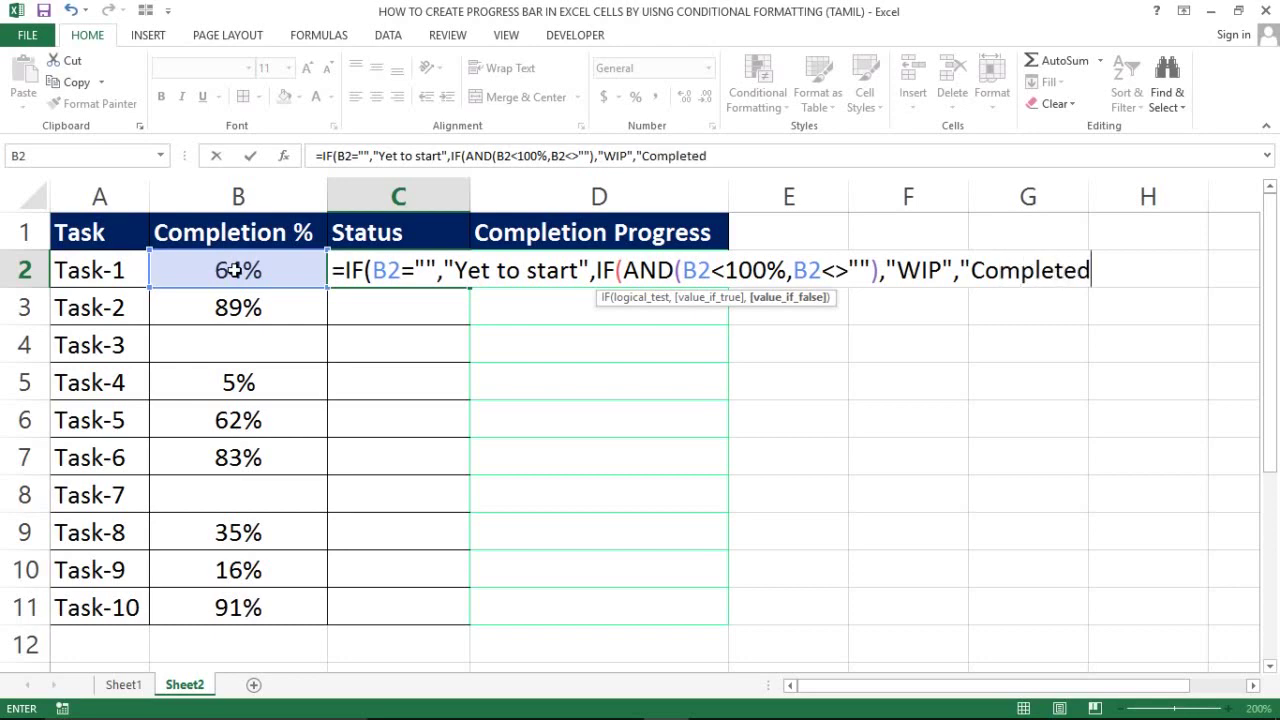
pyautogui.write('"))')
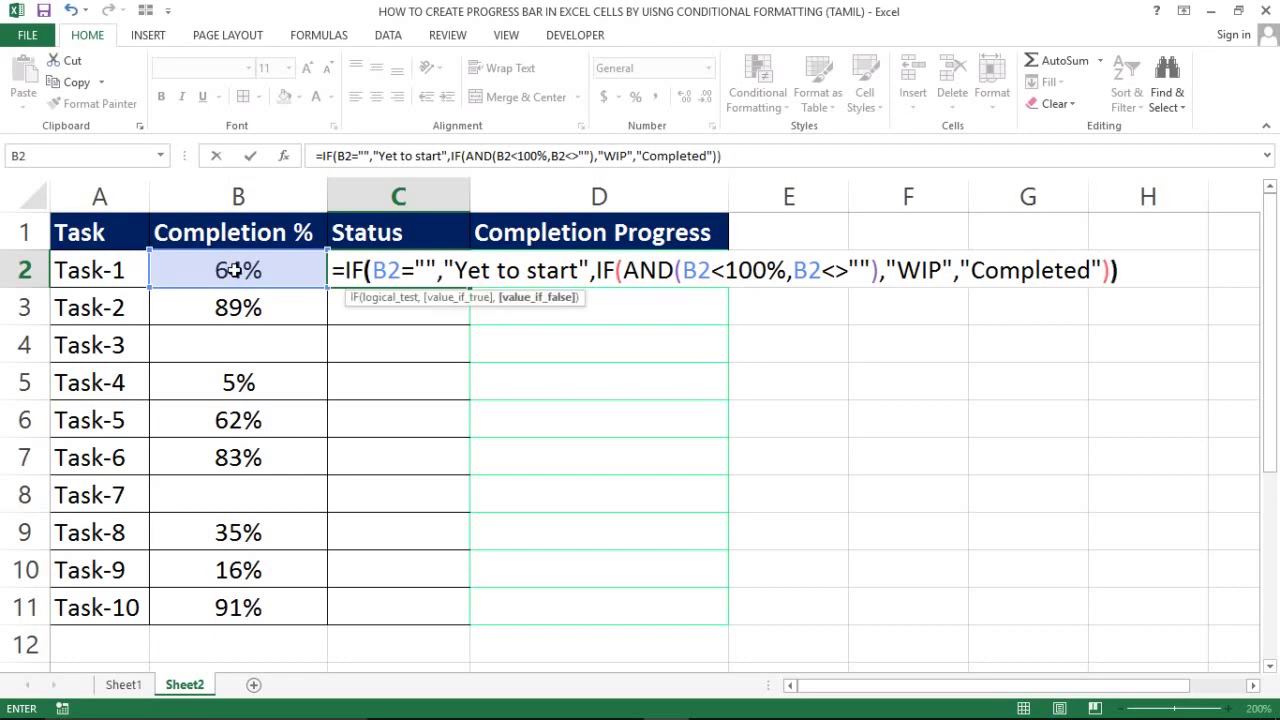
pyautogui.press('Return')
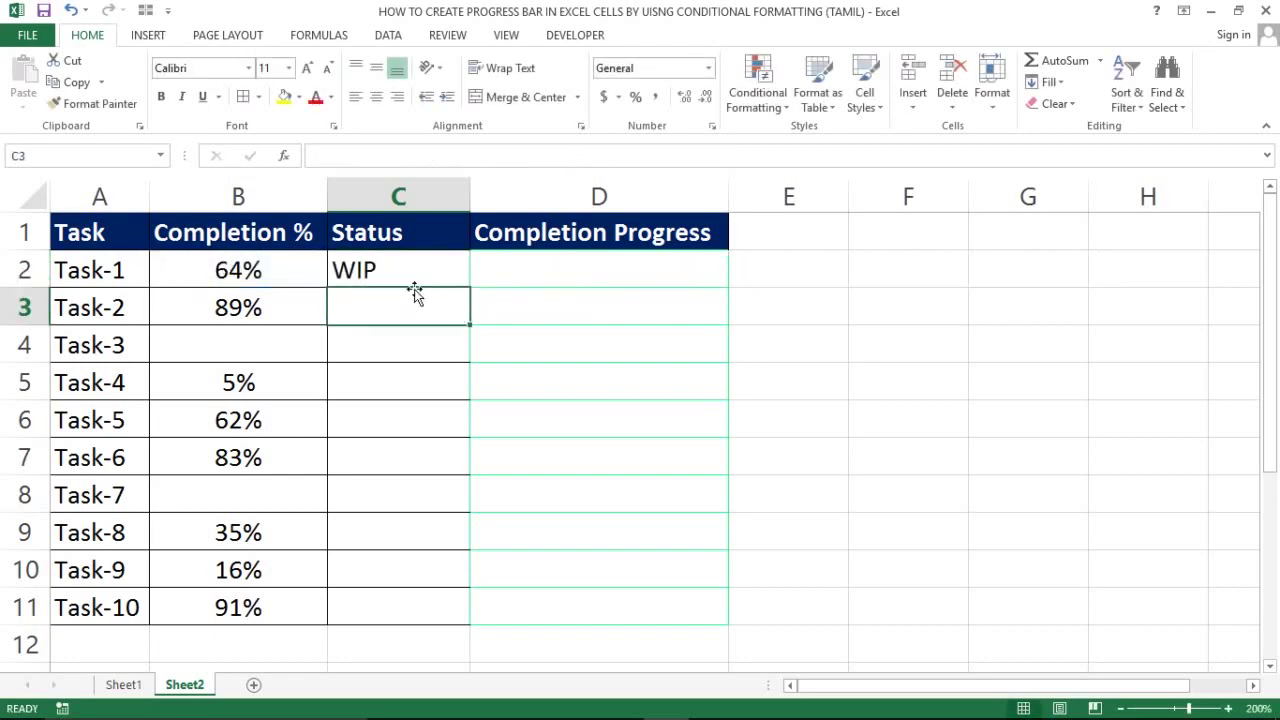
# Step: Fill the Status formula from C2 down to C11 and check the result for Task-3
pyautogui.click(385, 268)
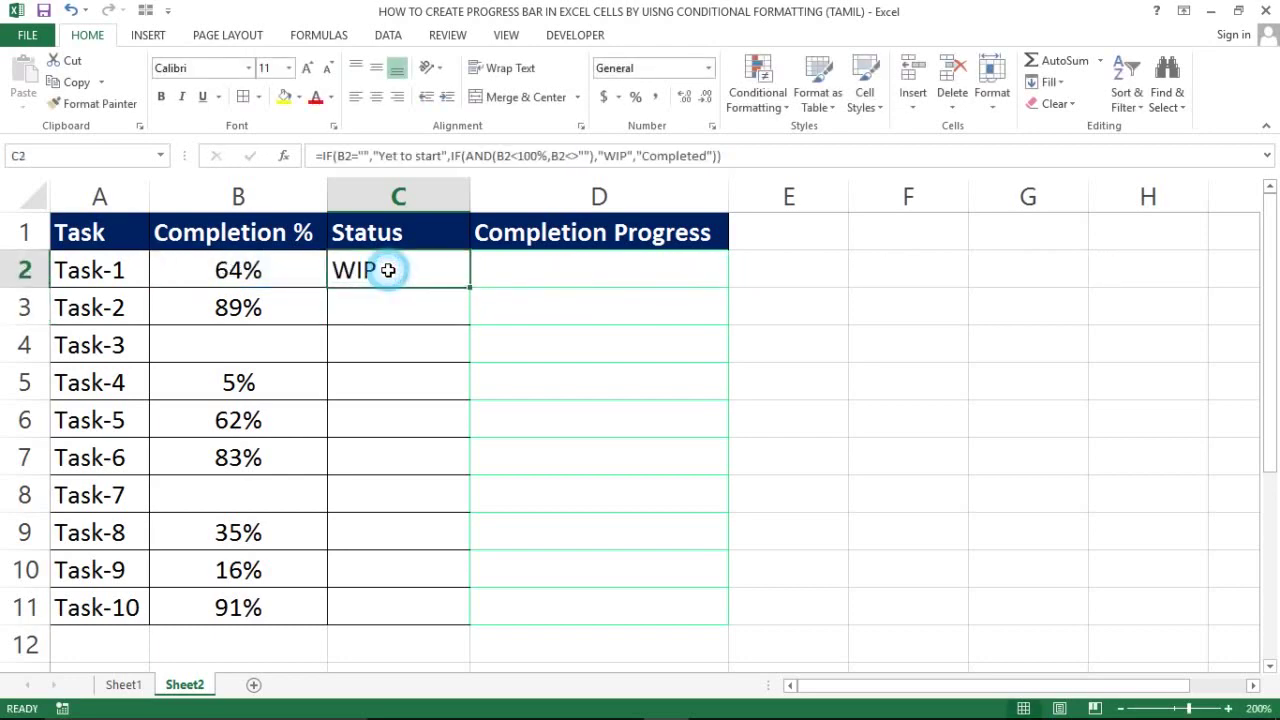
pyautogui.doubleClick(467, 288)
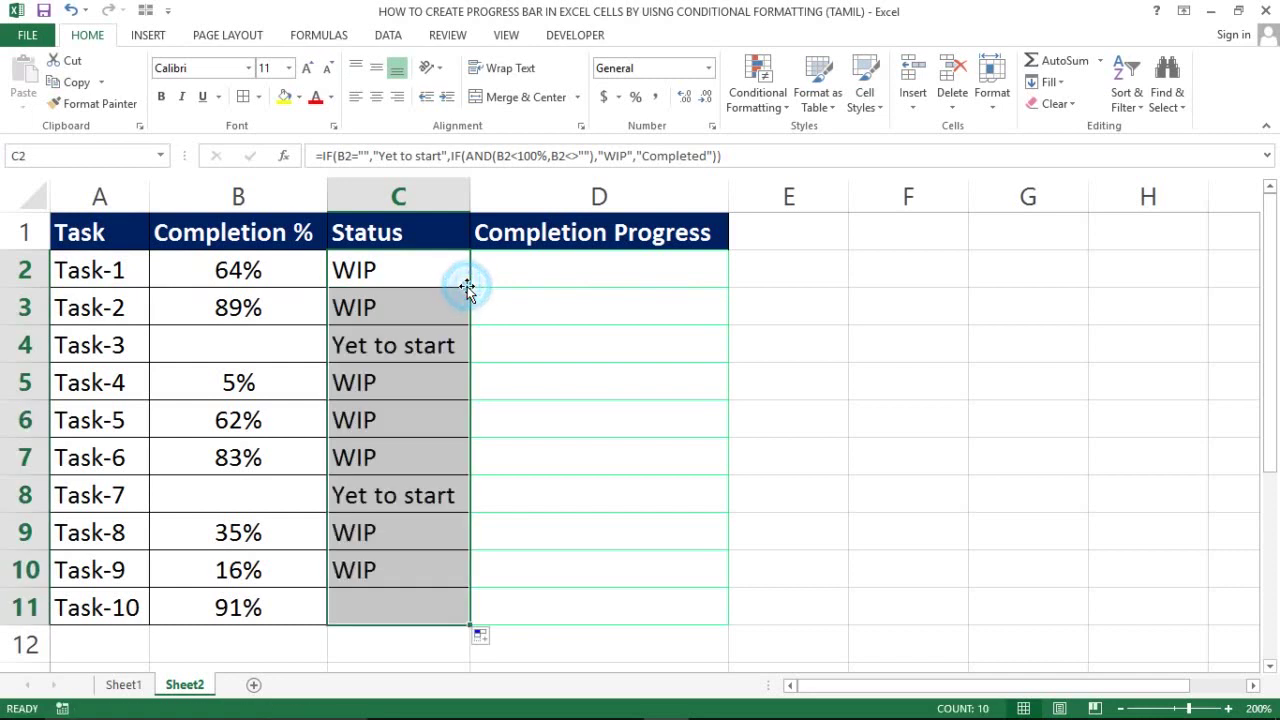
pyautogui.click(352, 307)
pyautogui.click(251, 343)
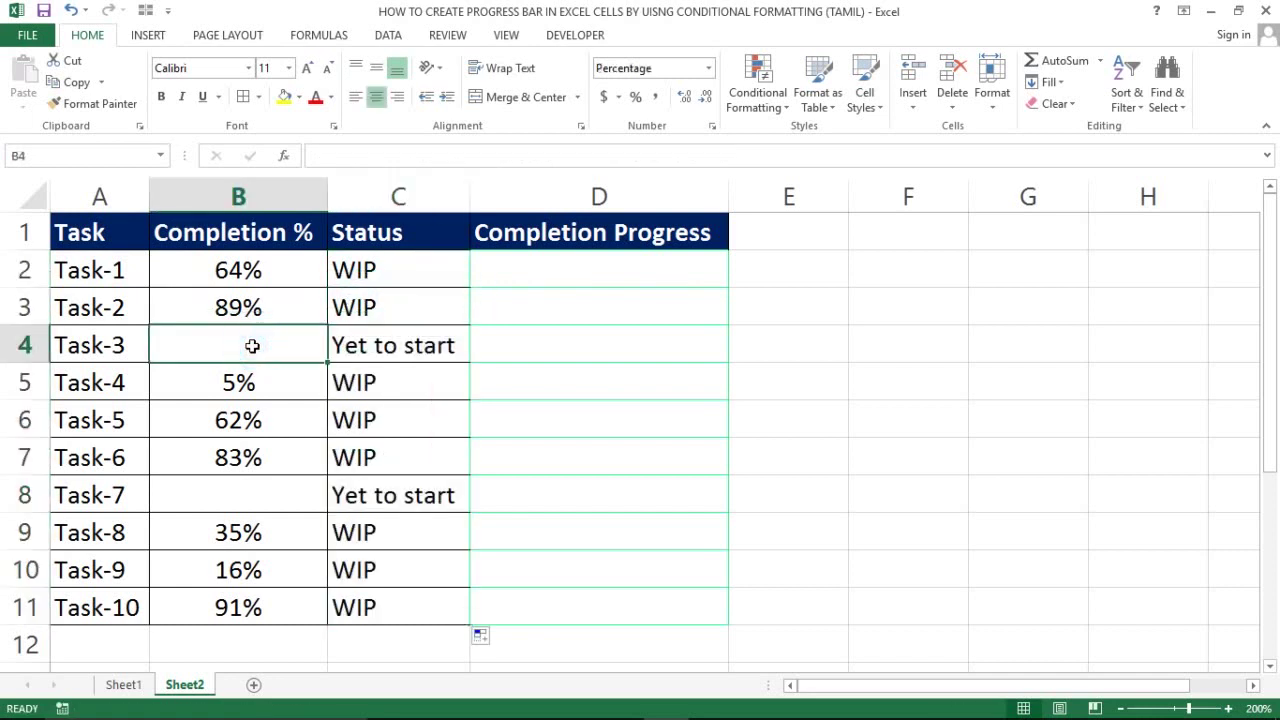
pyautogui.click(386, 343)
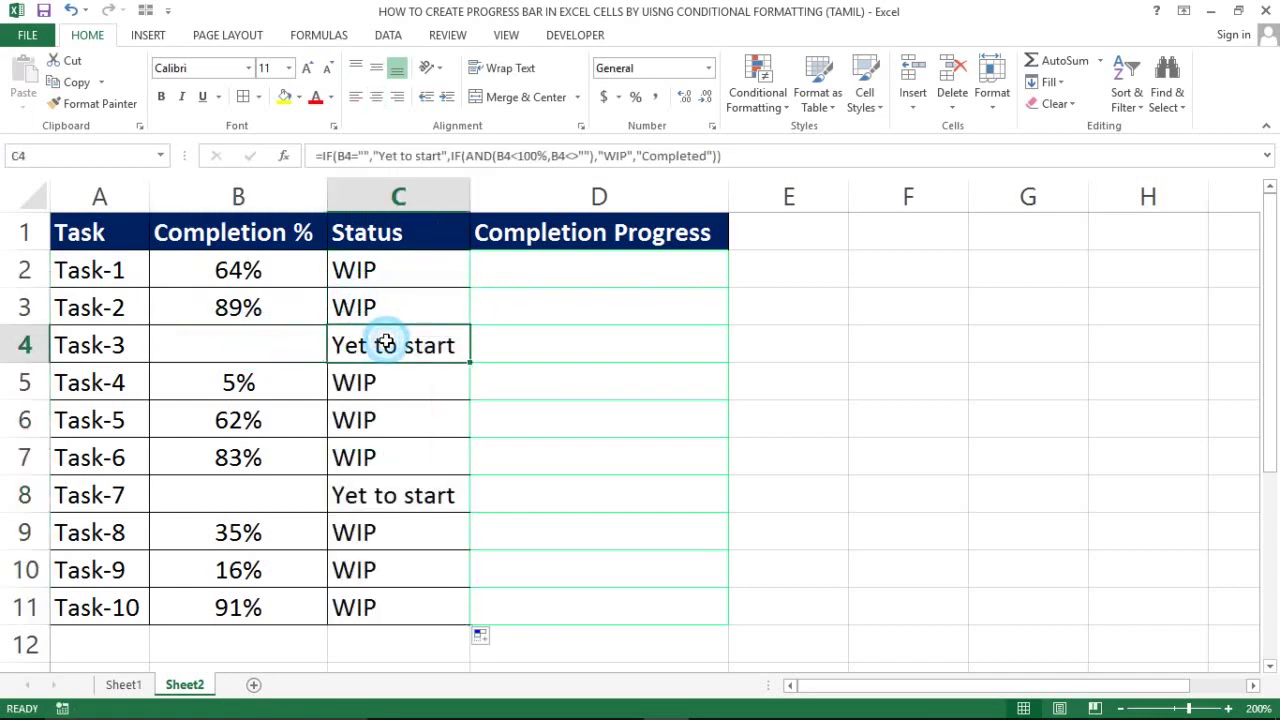
# Step: Set the Completion % of Task-5 in B6 to 100%
pyautogui.click(253, 422)
pyautogui.write('100')
pyautogui.press('Return')
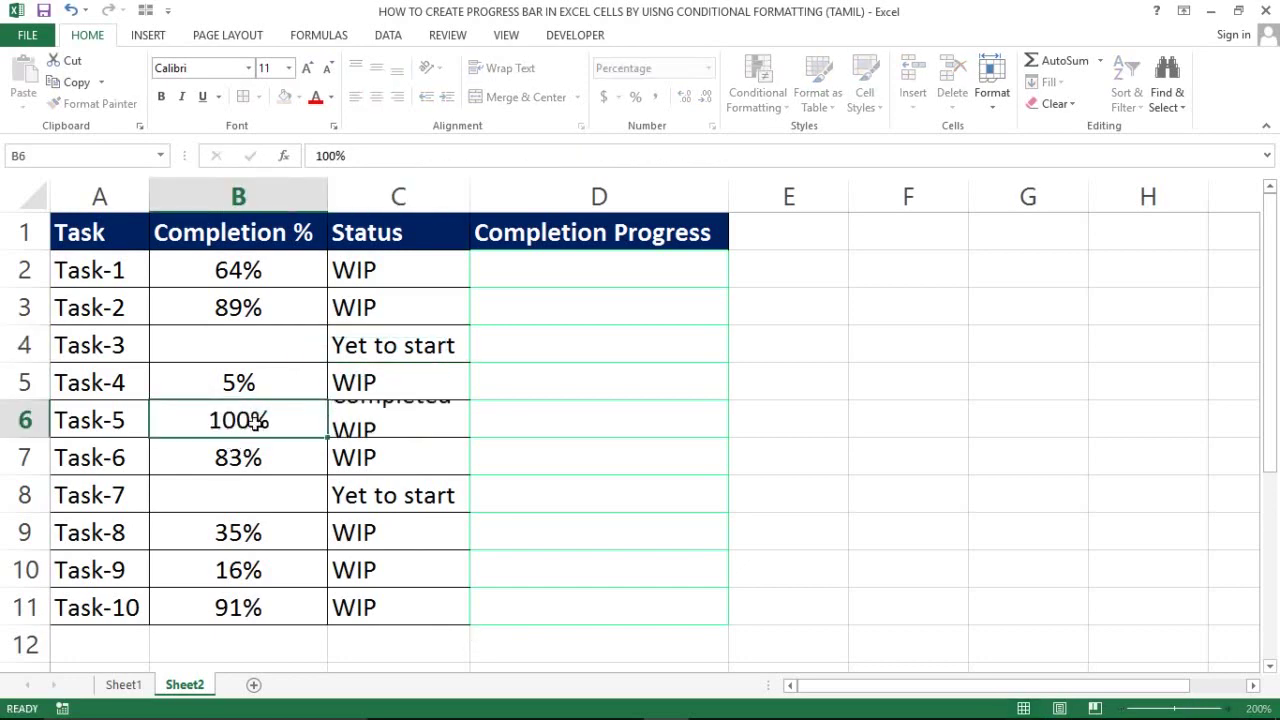
# Step: Review the Completion % values in B2:B11 against the formula-driven statuses in C2:C11
pyautogui.press('Up')
pyautogui.press('Right')
pyautogui.hotkey('ctrl', 'Up')
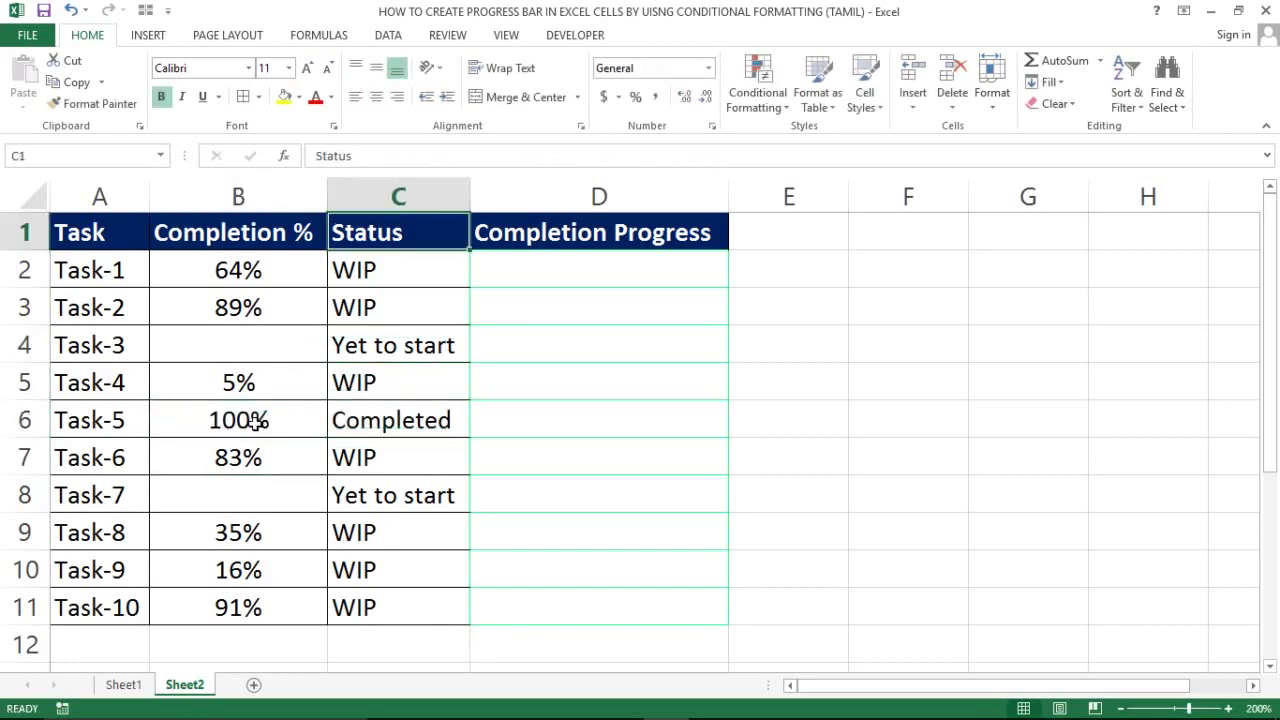
pyautogui.press('Down')
pyautogui.hotkey('ctrl', 'shift', 'Down')
pyautogui.press('Left')
pyautogui.press('Up')
pyautogui.press('Down')
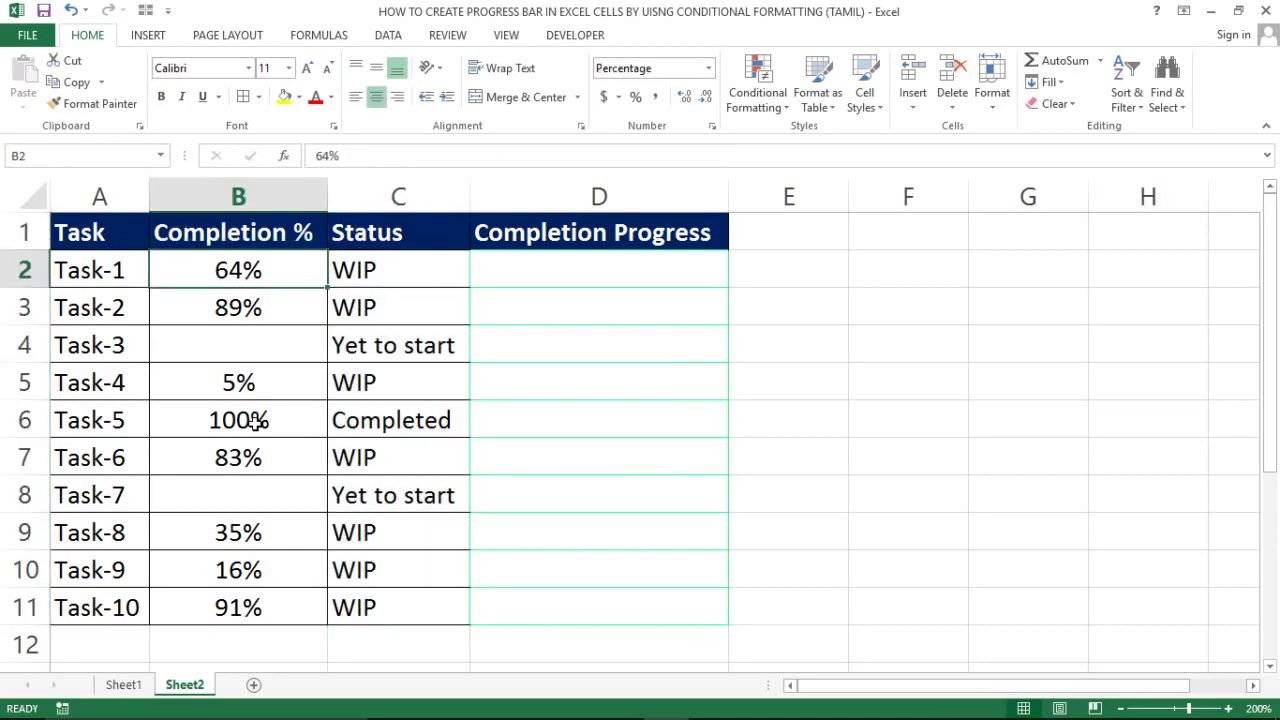
pyautogui.hotkey('shift', 'Down')
pyautogui.hotkey('shift', 'Down')
pyautogui.hotkey('shift', 'Down')
pyautogui.hotkey('shift', 'Down')
pyautogui.hotkey('shift', 'Down')
pyautogui.hotkey('shift', 'Down')
pyautogui.hotkey('shift', 'Down')
pyautogui.hotkey('shift', 'Down')
pyautogui.hotkey('shift', 'Down')
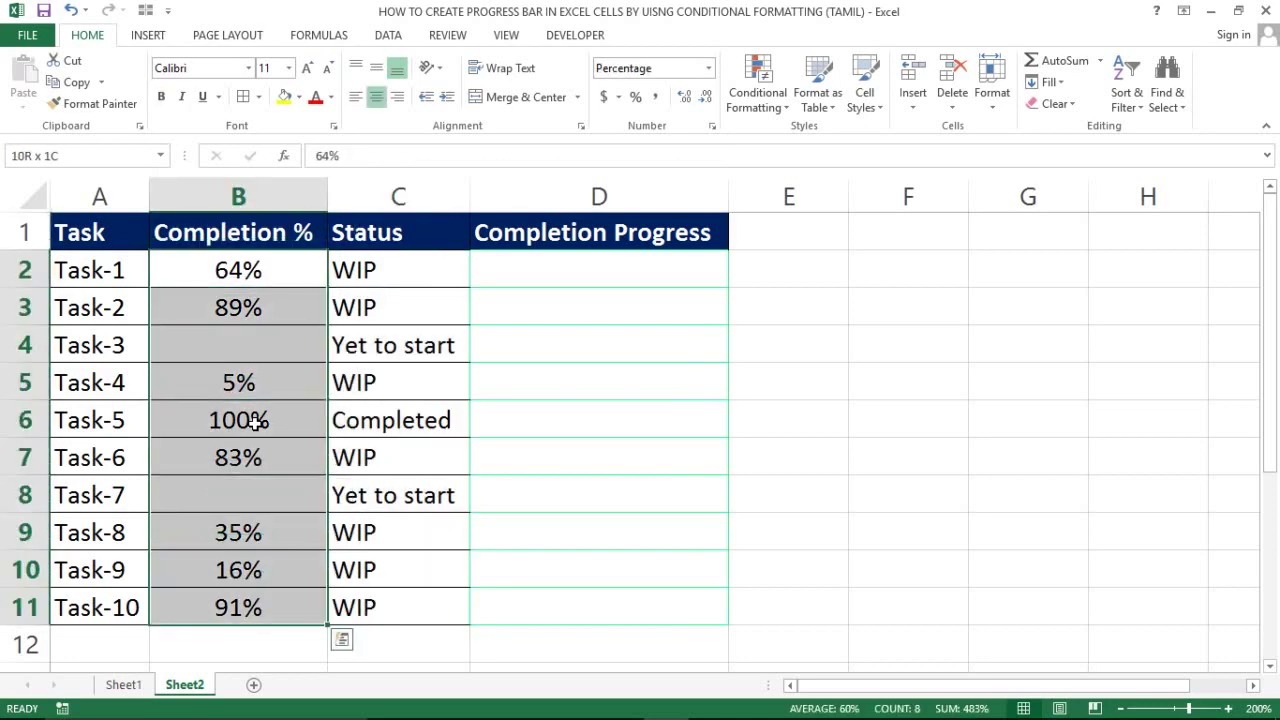
pyautogui.press('Up')
pyautogui.press('Right')
pyautogui.press('Down')
pyautogui.hotkey('ctrl', 'shift', 'Down')
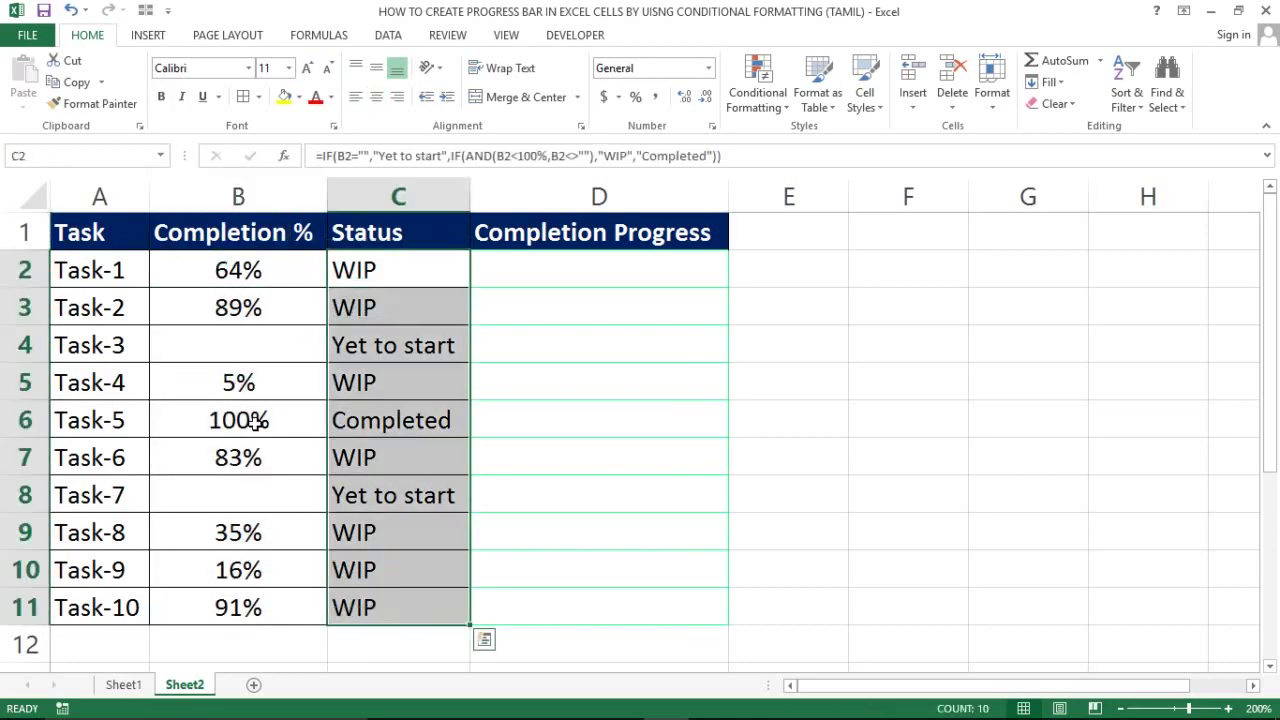
# Step: Link the Completion Progress cell D2 of Task-1 to its completion percentage with =B2
pyautogui.press('Up')
pyautogui.press('Down')
pyautogui.press('Right')
pyautogui.press('Right')
pyautogui.press('Left')
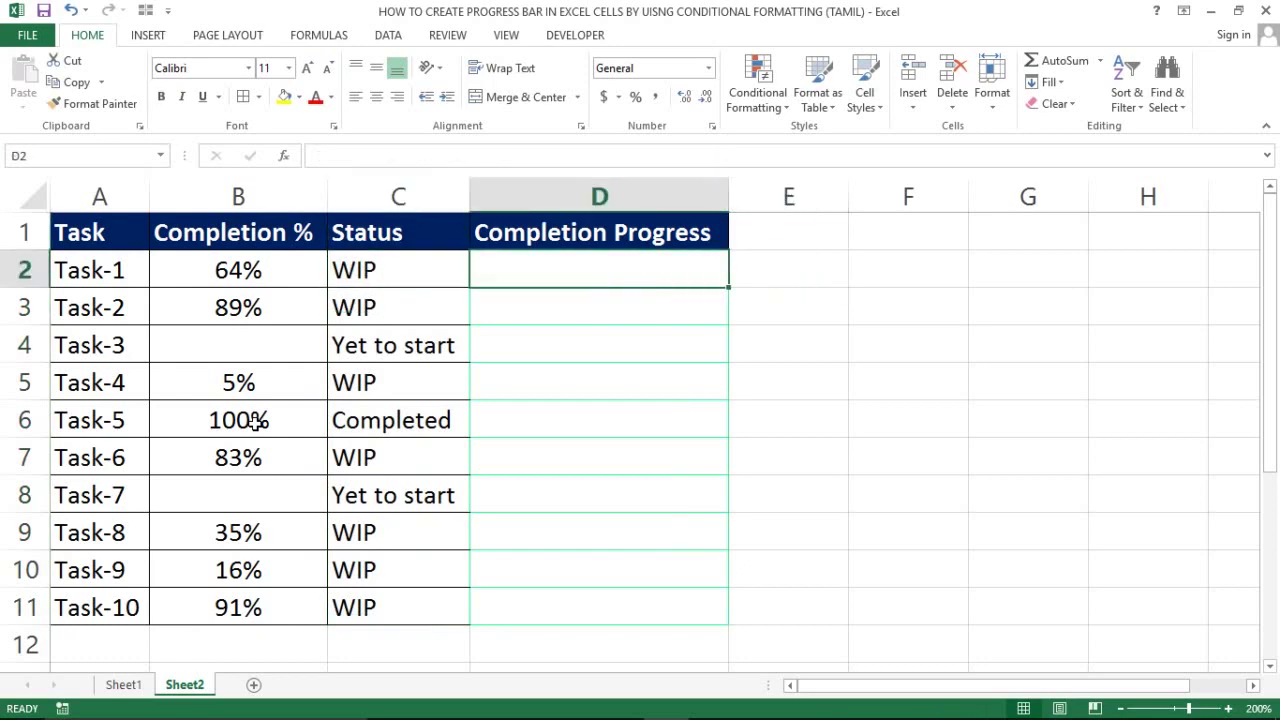
pyautogui.write('=')
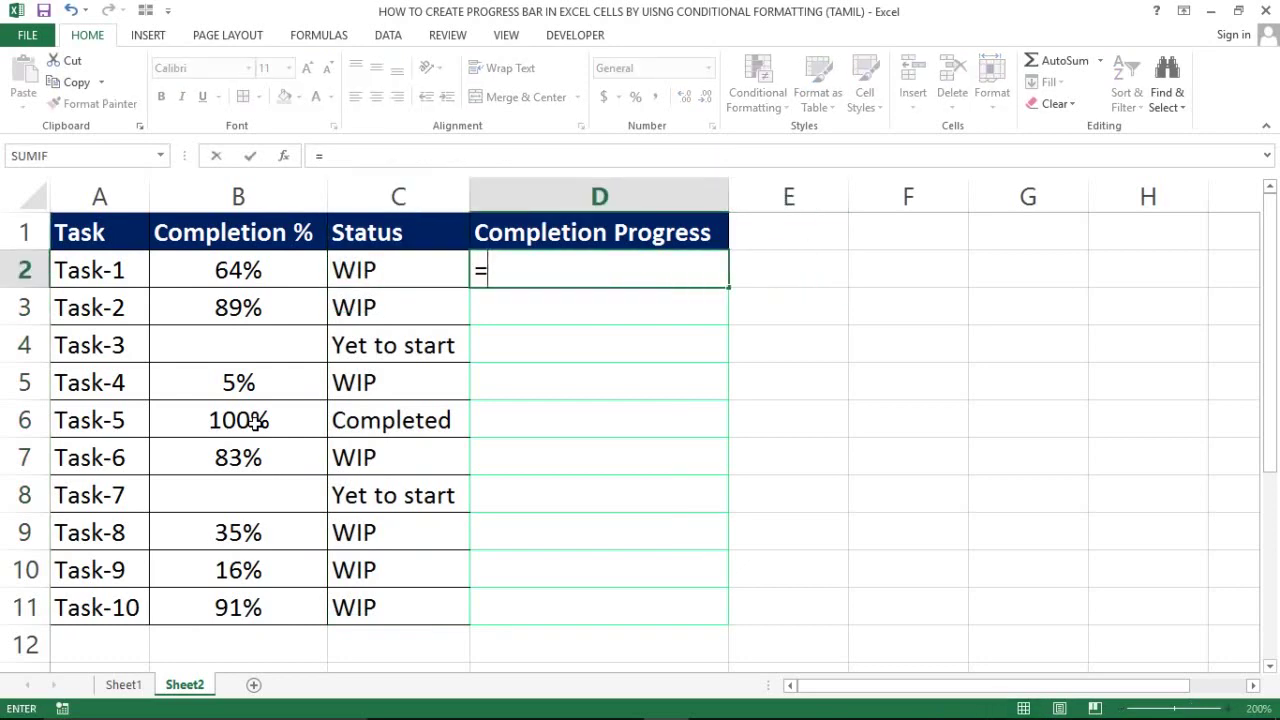
pyautogui.press('Left')
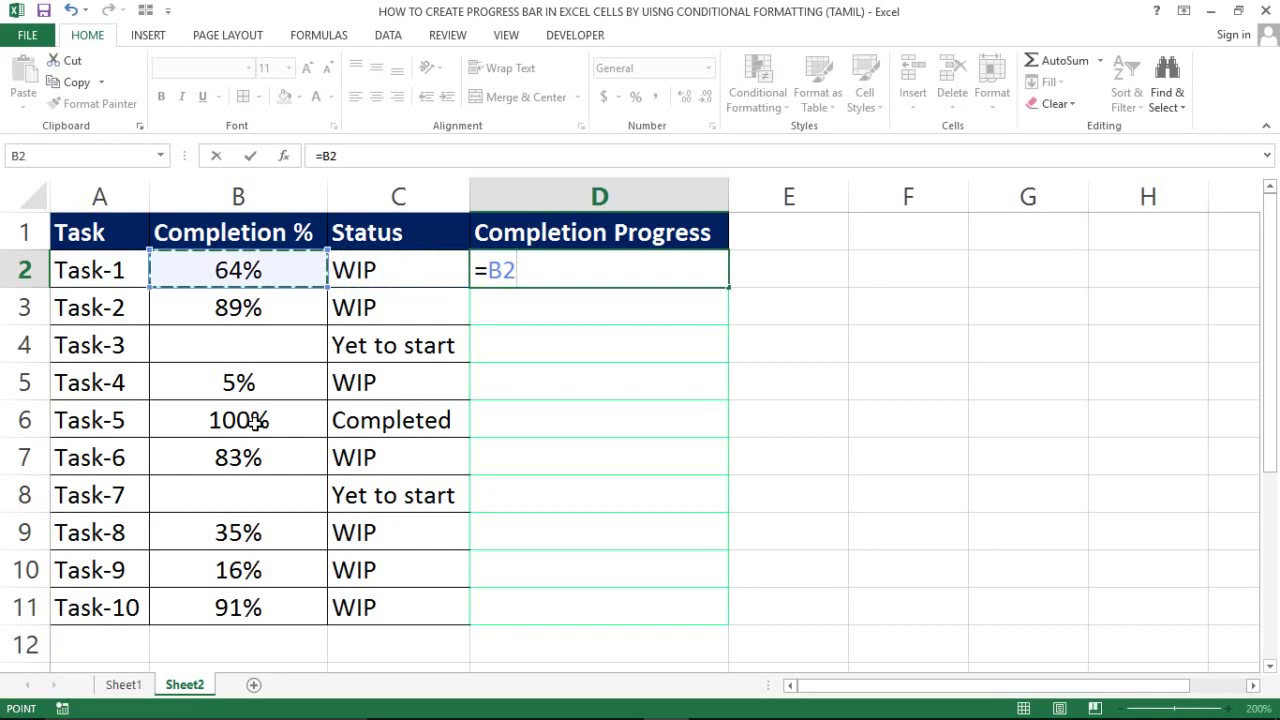
pyautogui.hotkey('ctrl', 'Return')
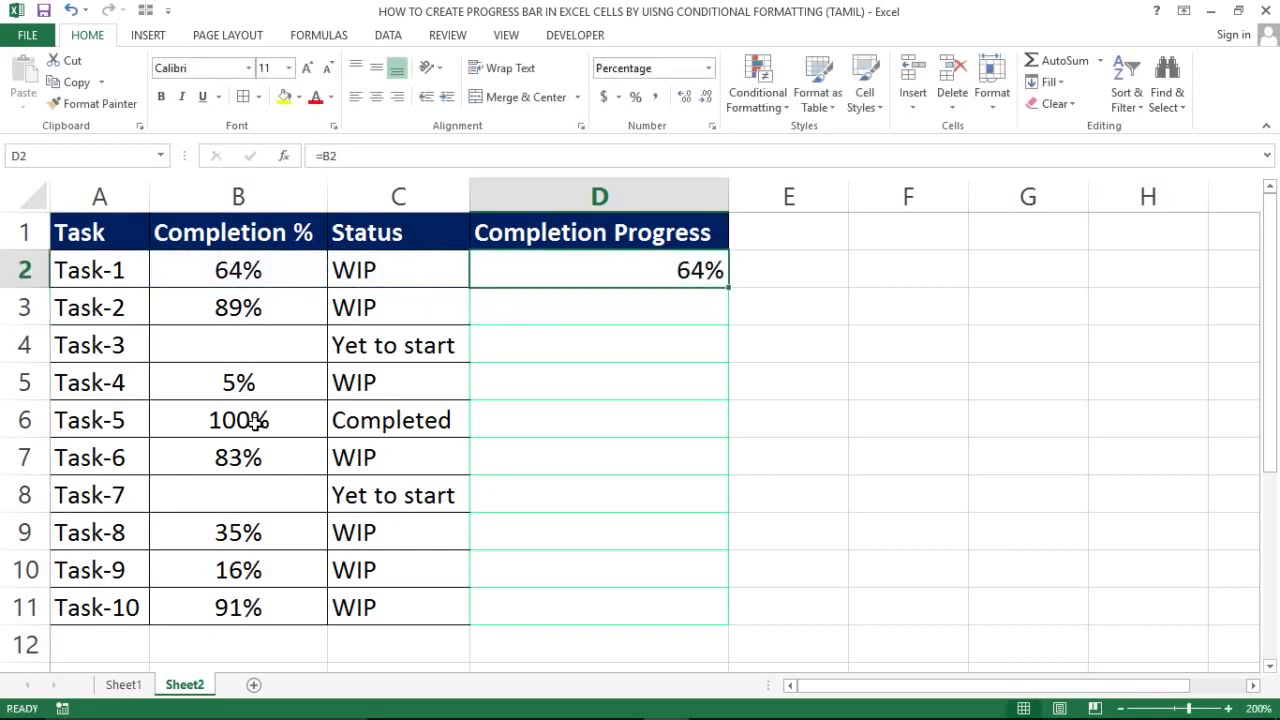
# Step: Fill the =B2 formula down the Completion Progress column from D2 to D11
pyautogui.hotkey('shift', 'Down')
pyautogui.hotkey('shift', 'Down')
pyautogui.hotkey('shift', 'Down')
pyautogui.hotkey('shift', 'Down')
pyautogui.hotkey('shift', 'Down')
pyautogui.hotkey('shift', 'Down')
pyautogui.hotkey('shift', 'Down')
pyautogui.hotkey('shift', 'Down')
pyautogui.hotkey('shift', 'Down')
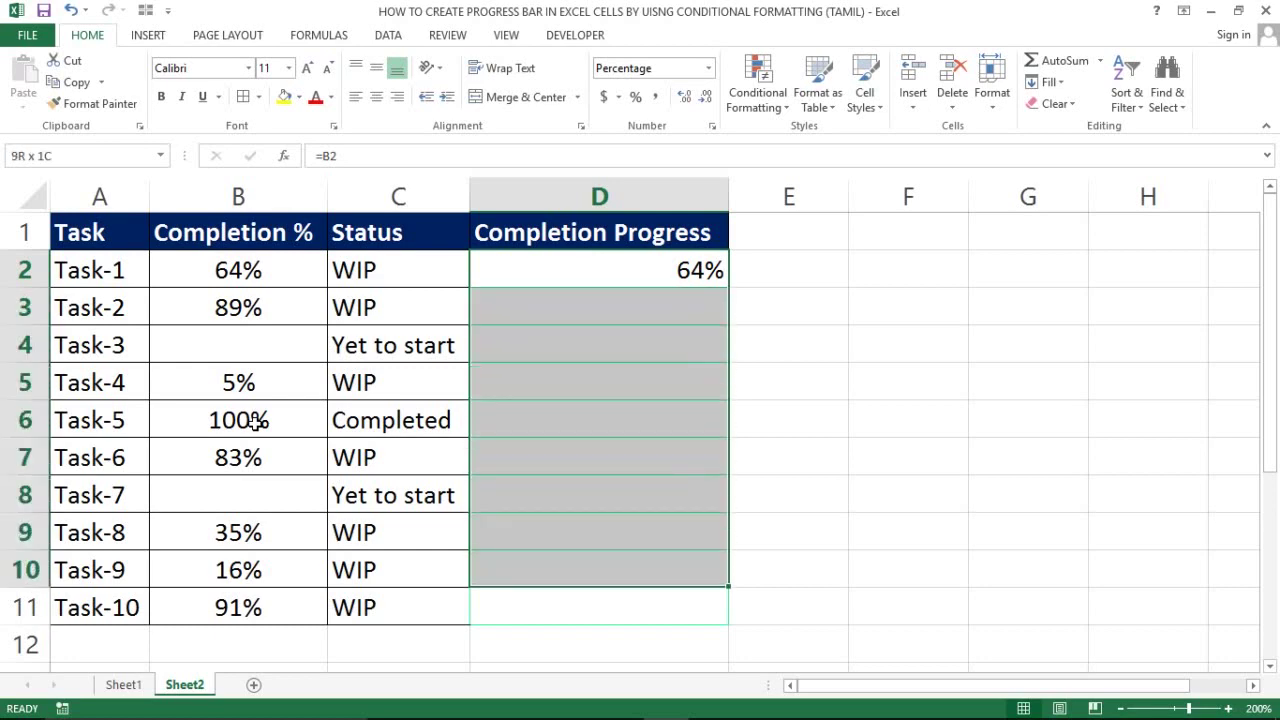
pyautogui.hotkey('ctrl', 'd')
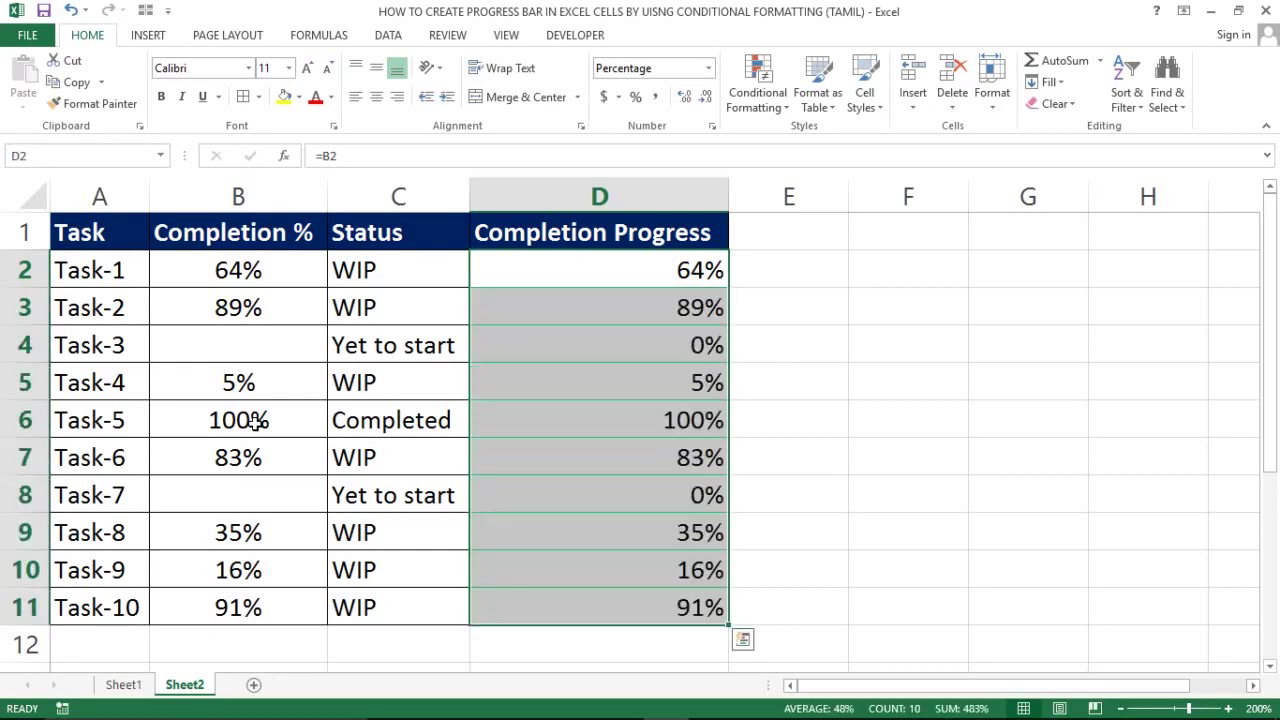
# Step: Left-align the Completion Progress values in D2:D11 and go through the column to its last entry
pyautogui.click(356, 97)
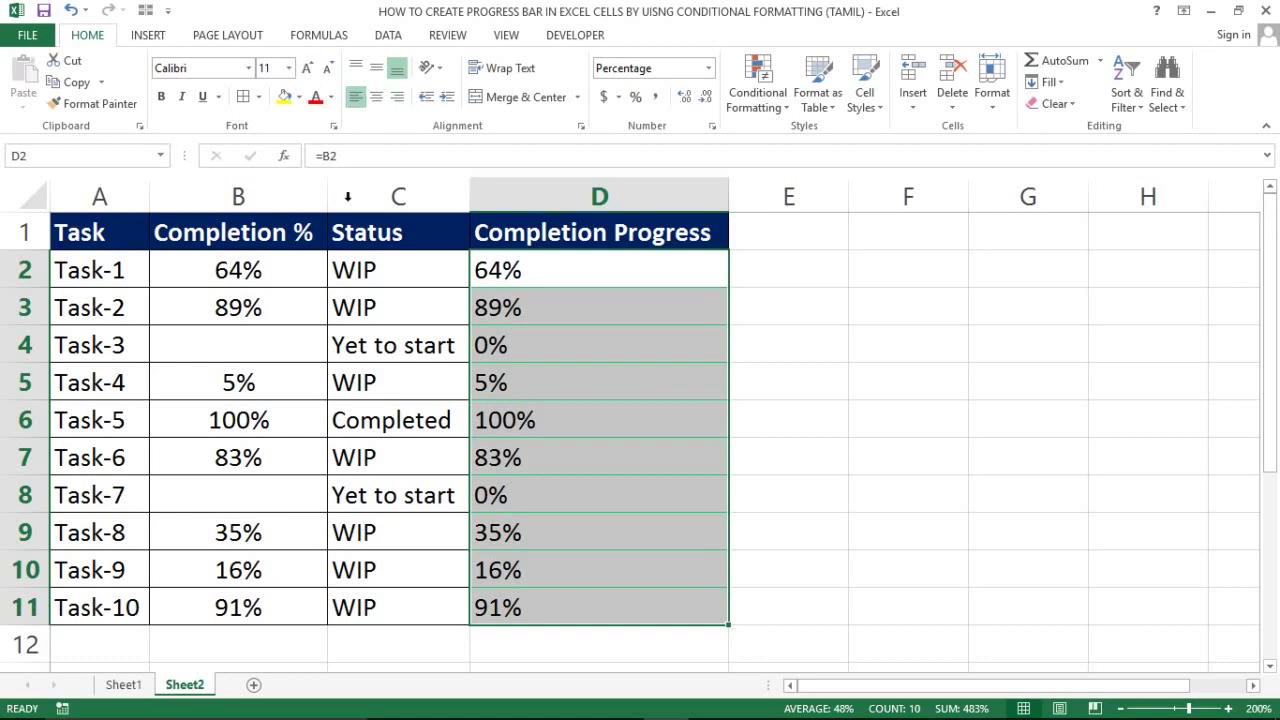
pyautogui.click(533, 271)
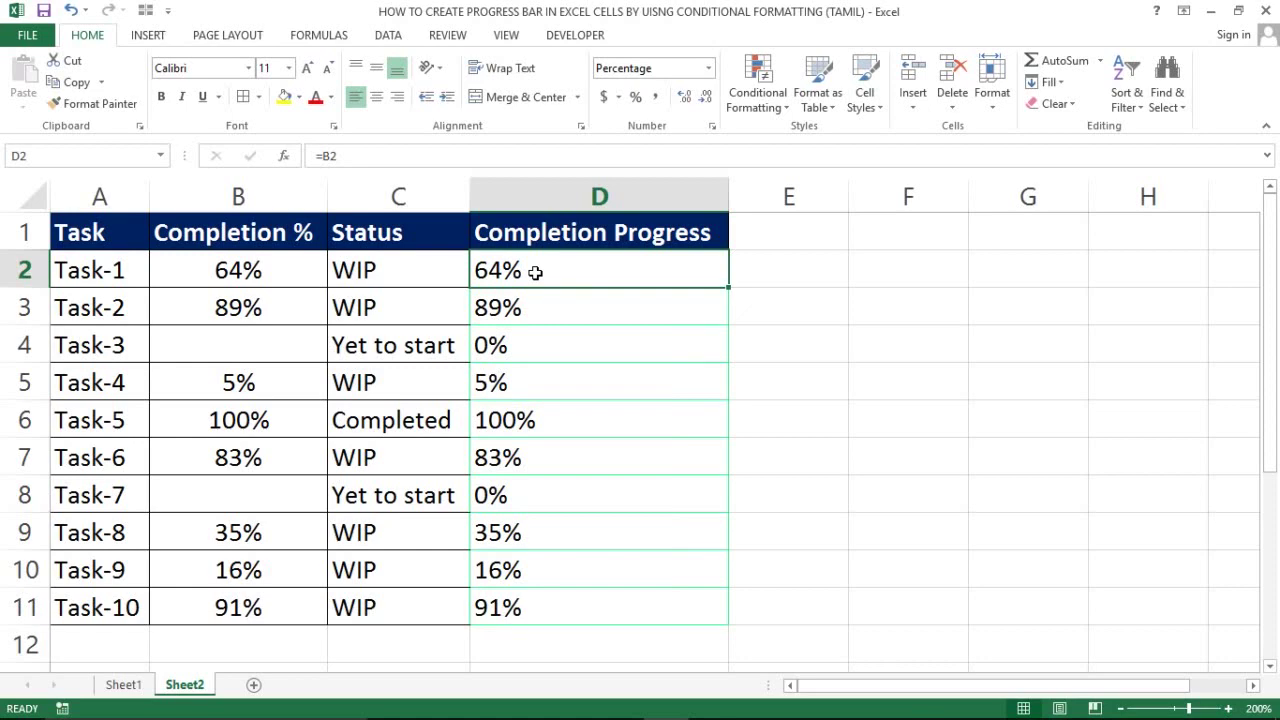
pyautogui.hotkey('ctrl', 'shift', 'Down')
pyautogui.hotkey('ctrl', 'Down')
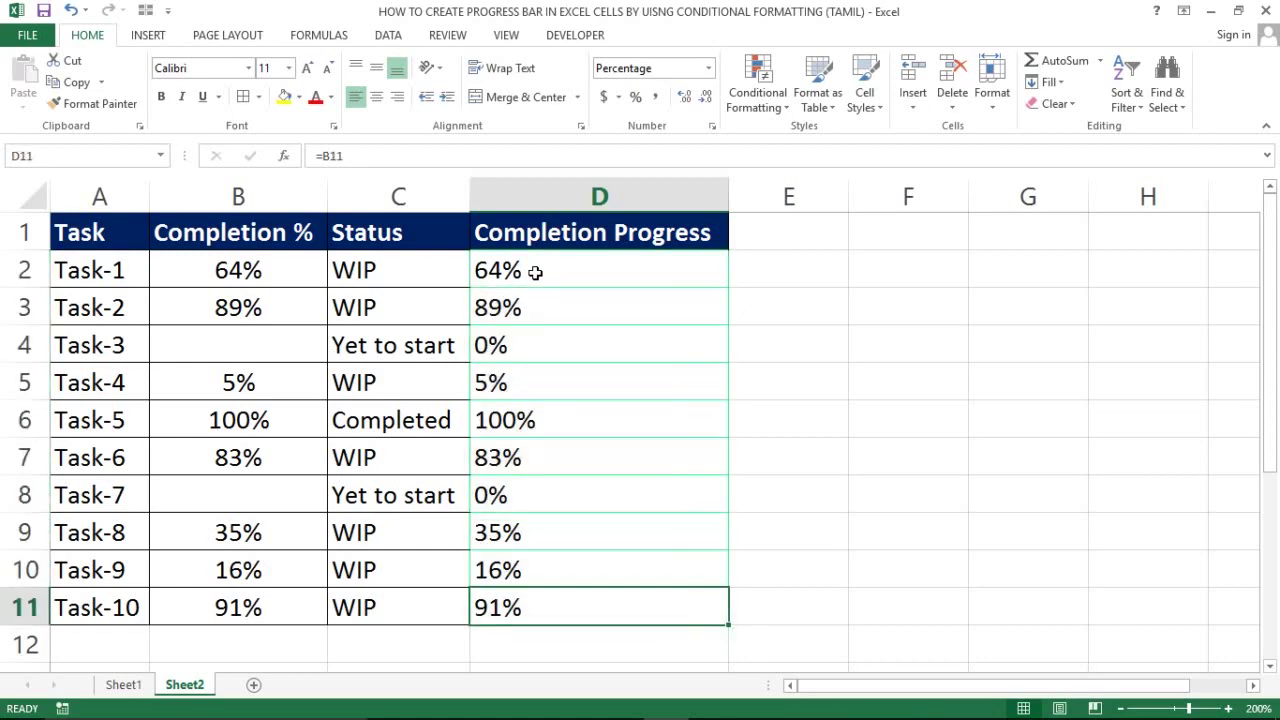
# Step: Start a new conditional formatting rule for the Completion Progress cells D2:D11, keeping the table in view beside the rule settings
pyautogui.click(535, 272)
pyautogui.hotkey('ctrl', 'shift', 'Down')
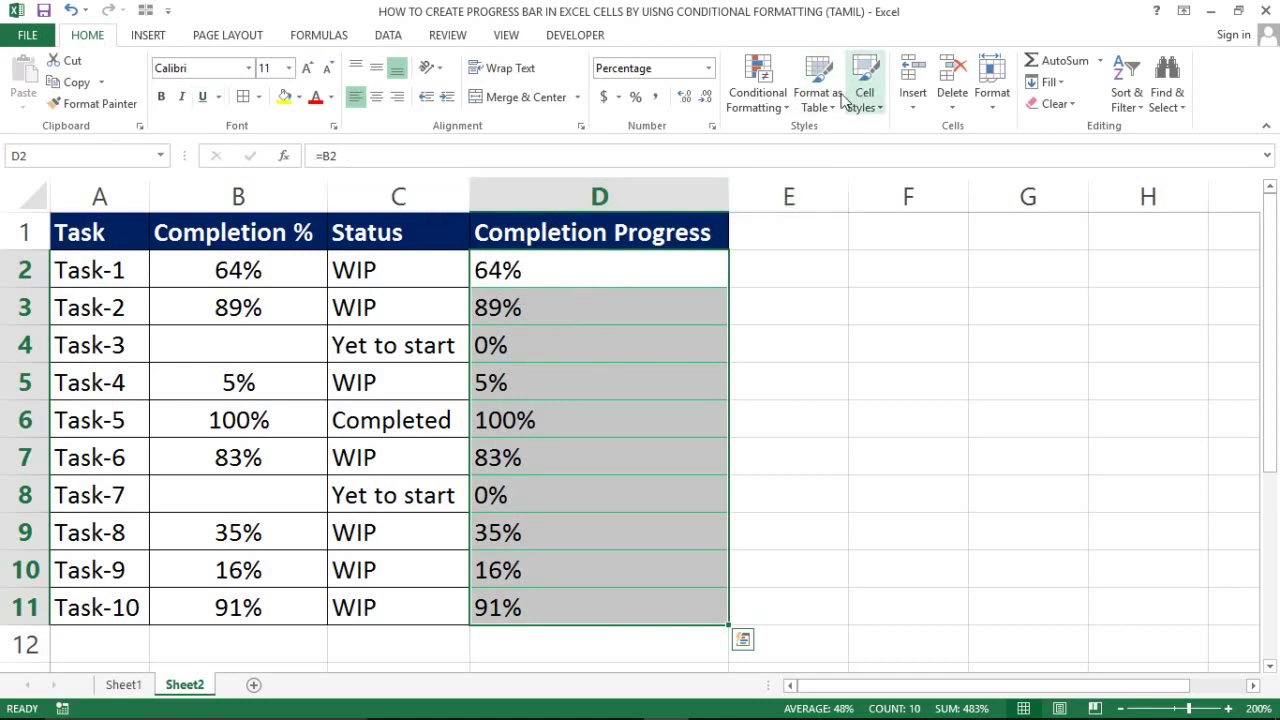
pyautogui.click(781, 105)
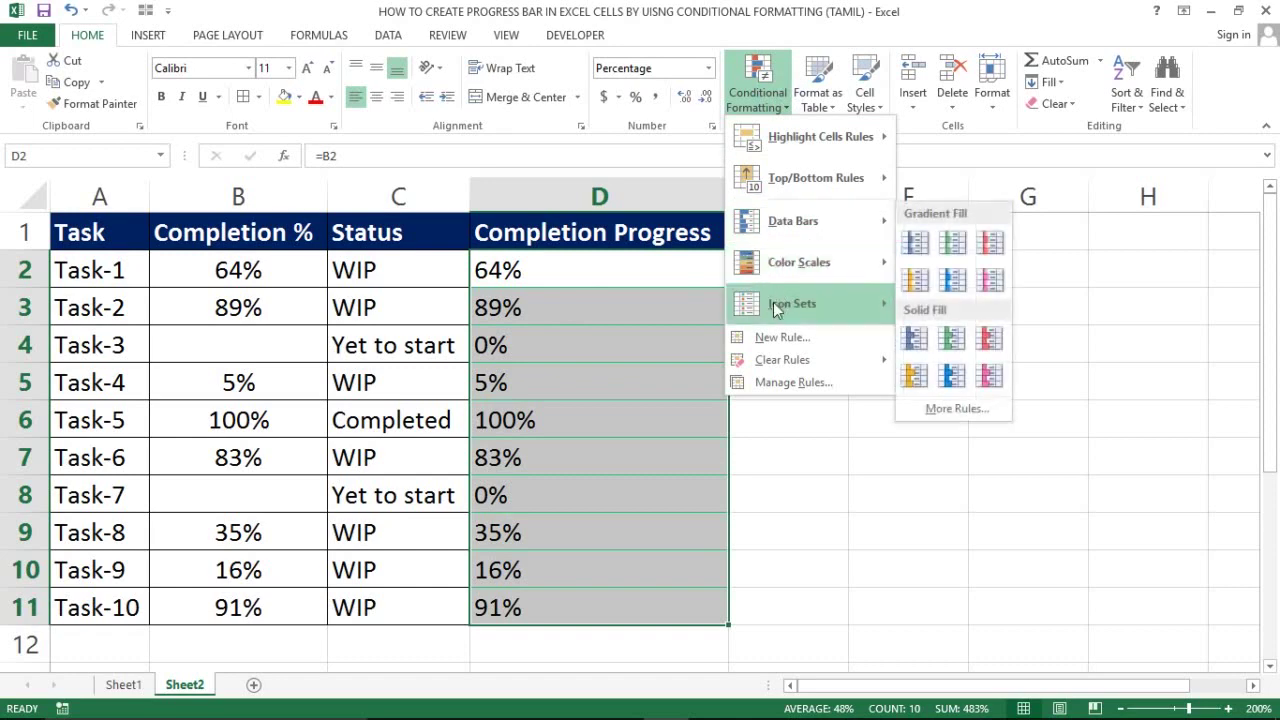
pyautogui.click(771, 339)
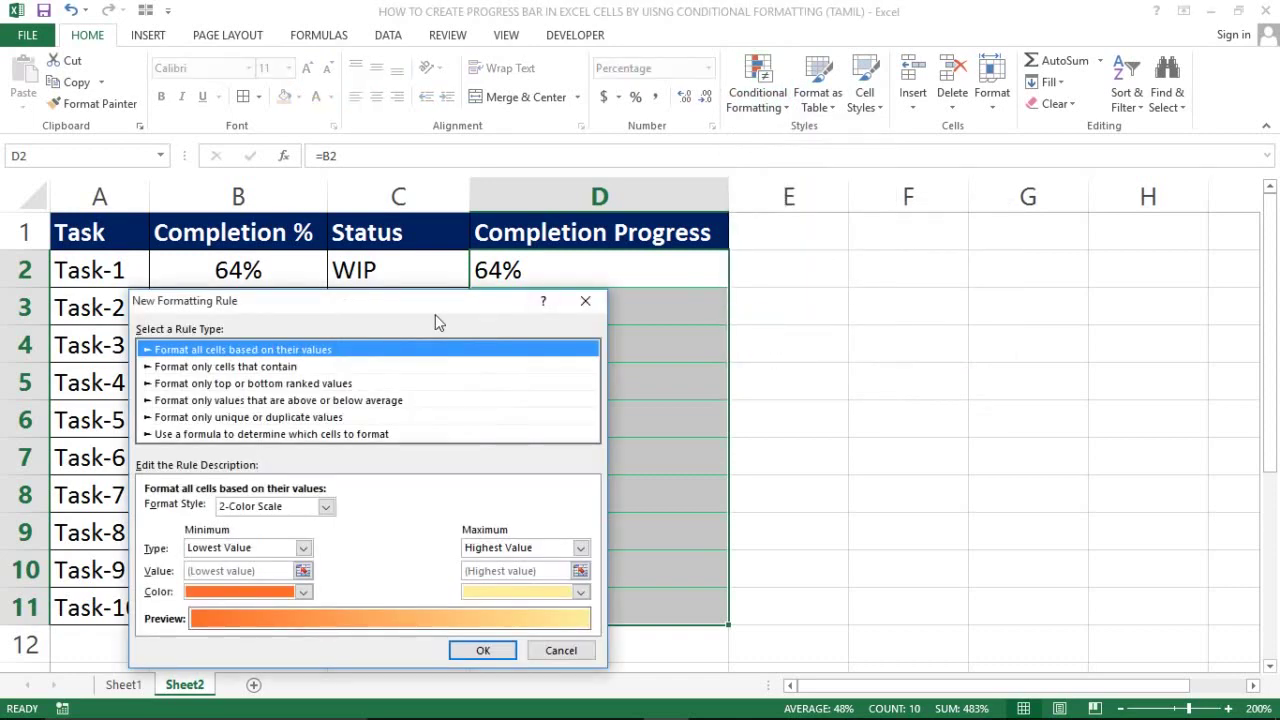
pyautogui.moveTo(436, 316); pyautogui.dragTo(1019, 214)
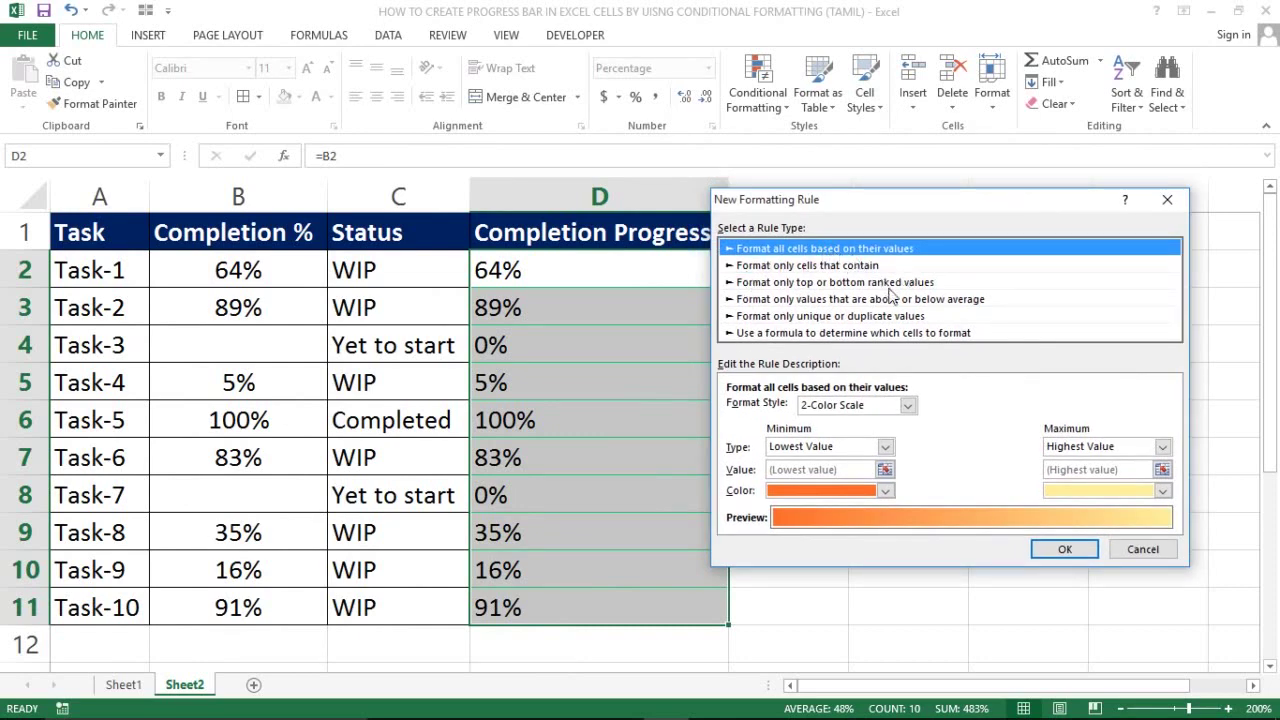
pyautogui.click(876, 335)
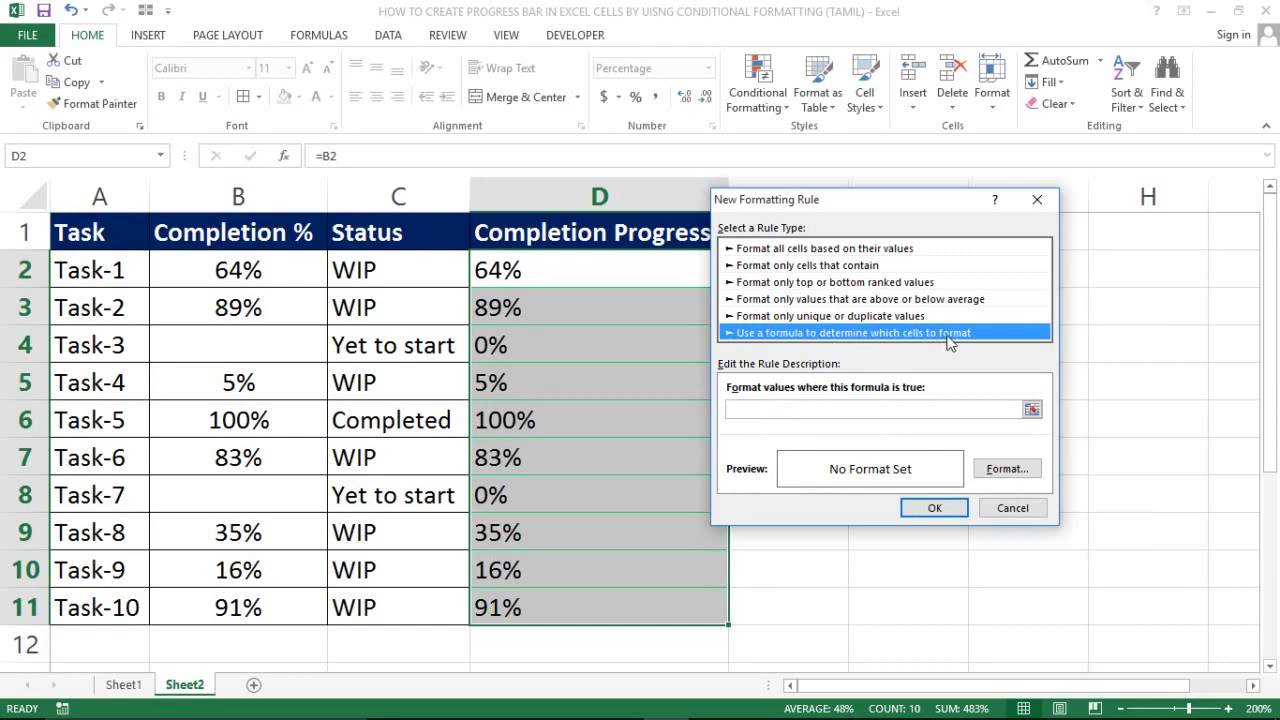
pyautogui.click(856, 410)
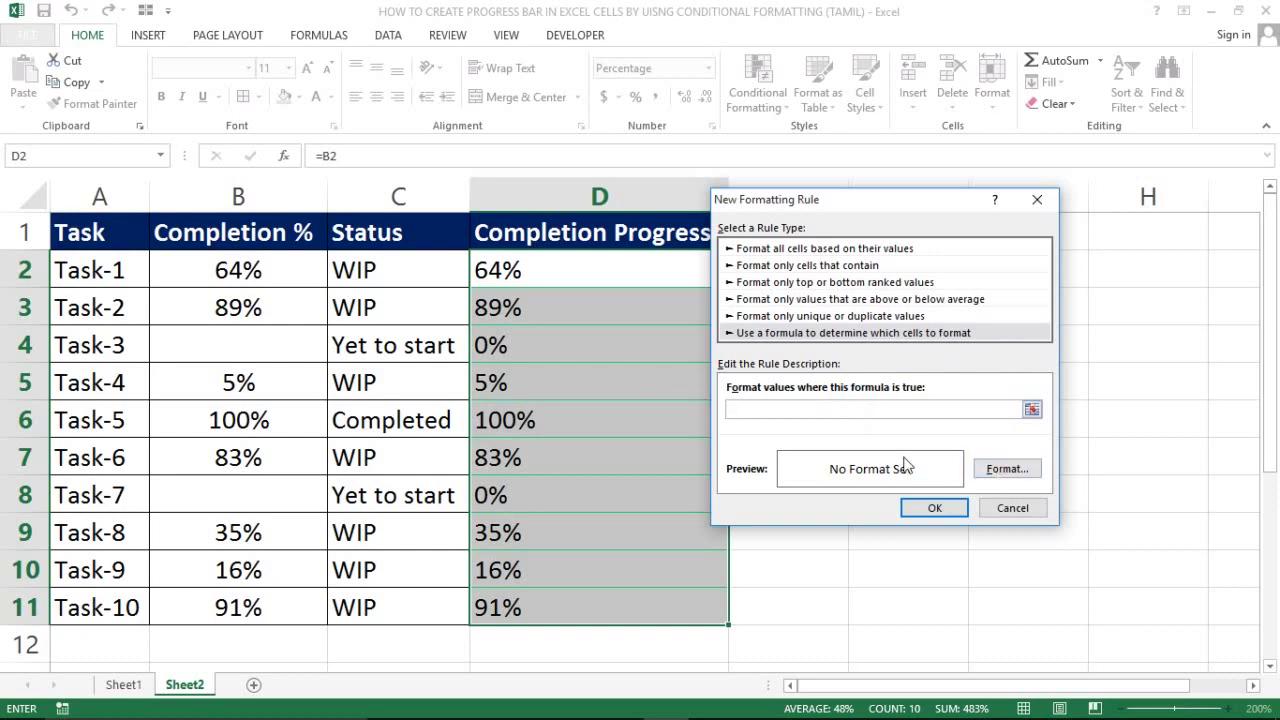
pyautogui.click(782, 250)
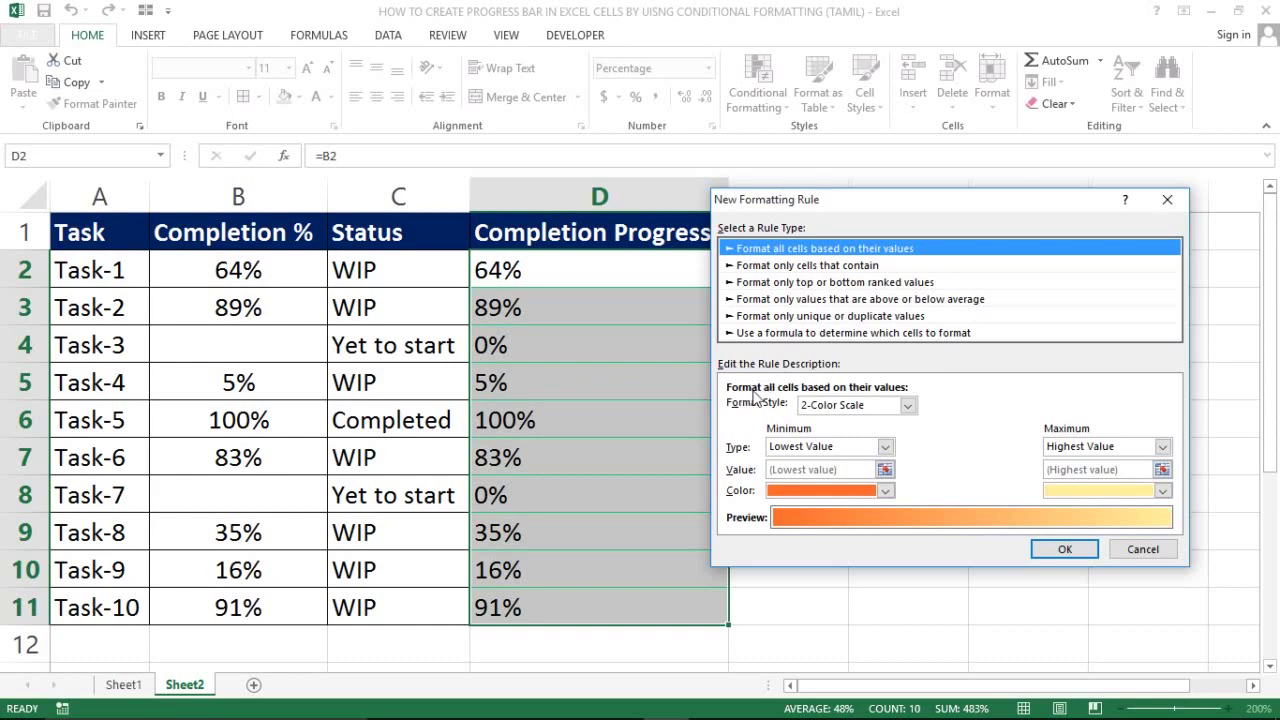
# Step: Set the rule's format style to Data Bar, with a Number minimum of 0 and a Number maximum of 1
pyautogui.click(908, 405)
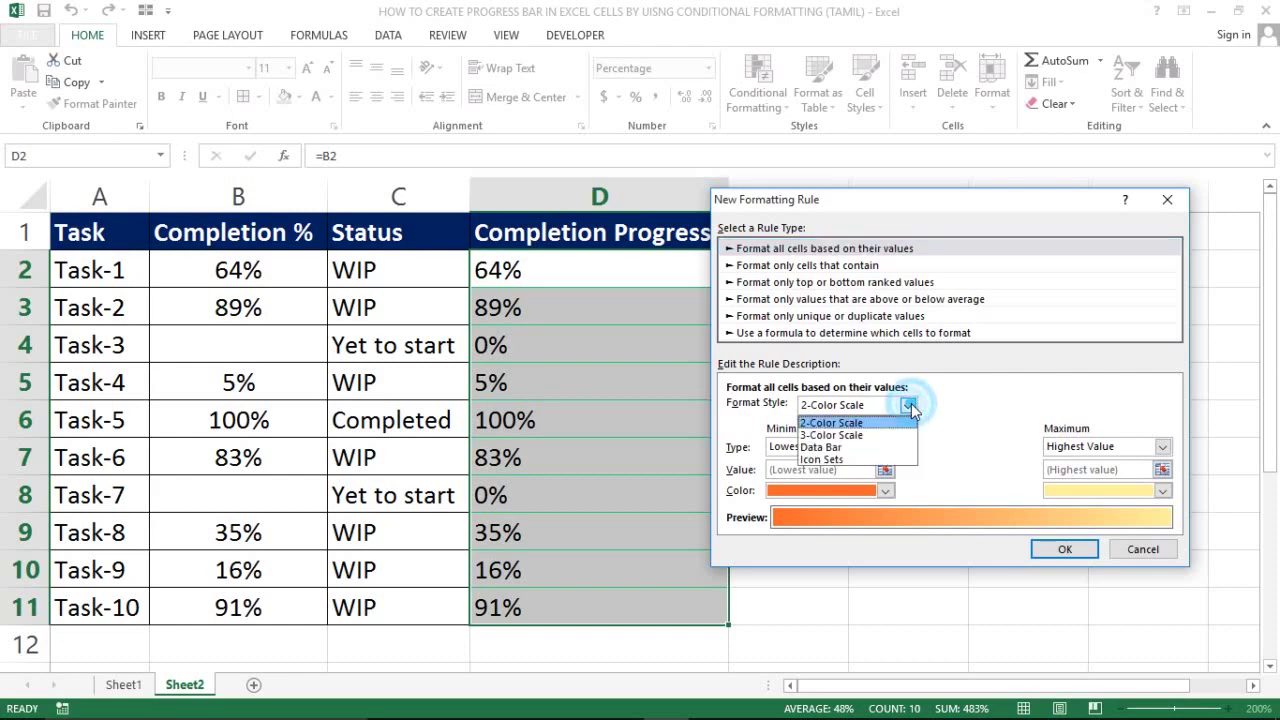
pyautogui.click(812, 450)
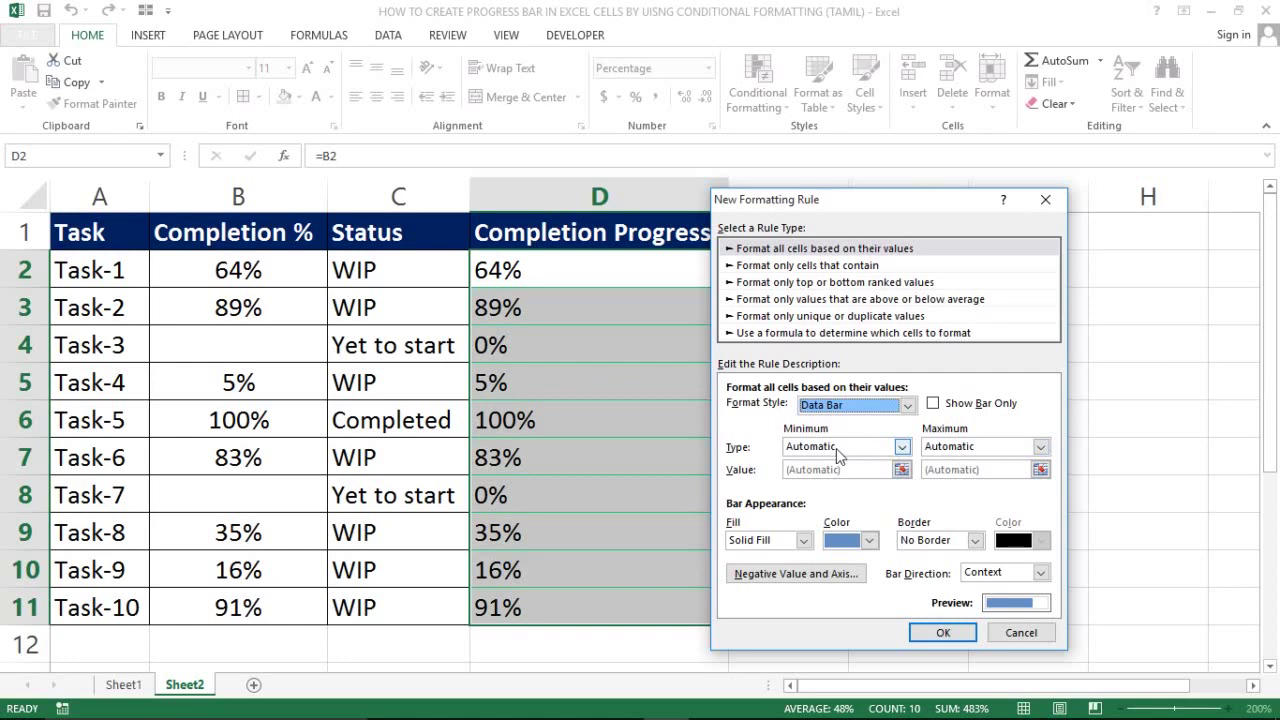
pyautogui.click(902, 447)
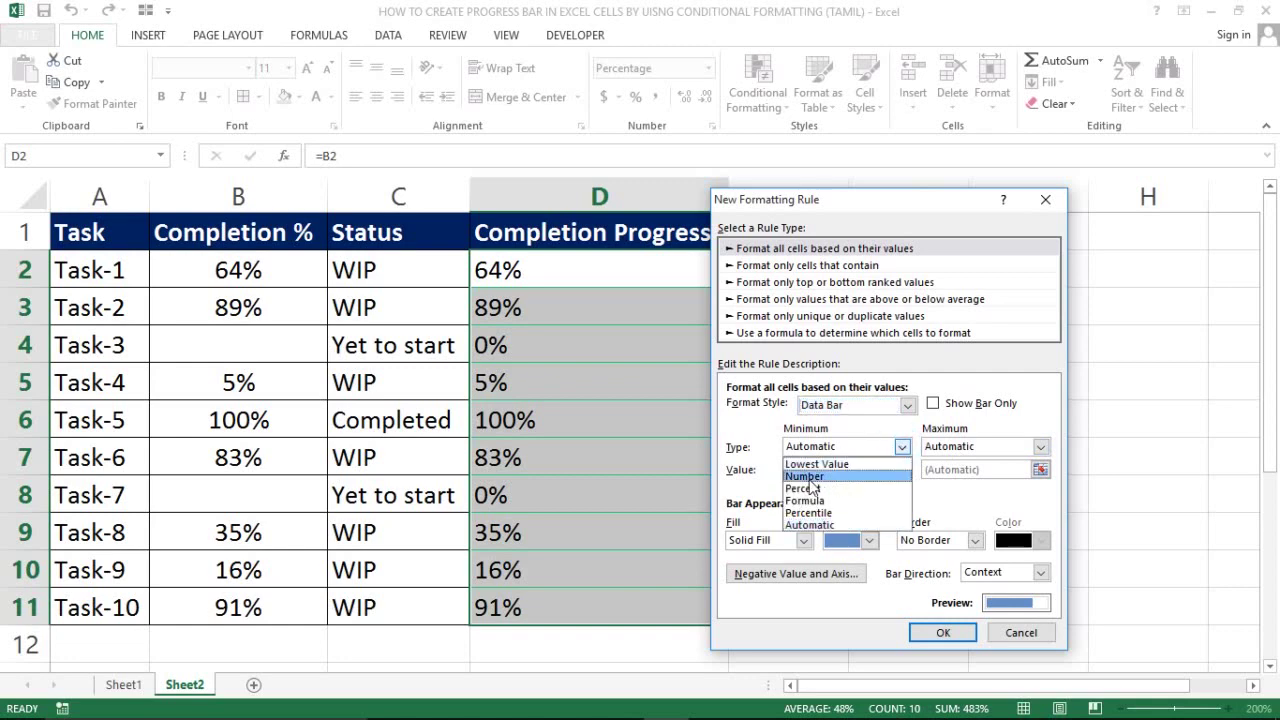
pyautogui.click(806, 478)
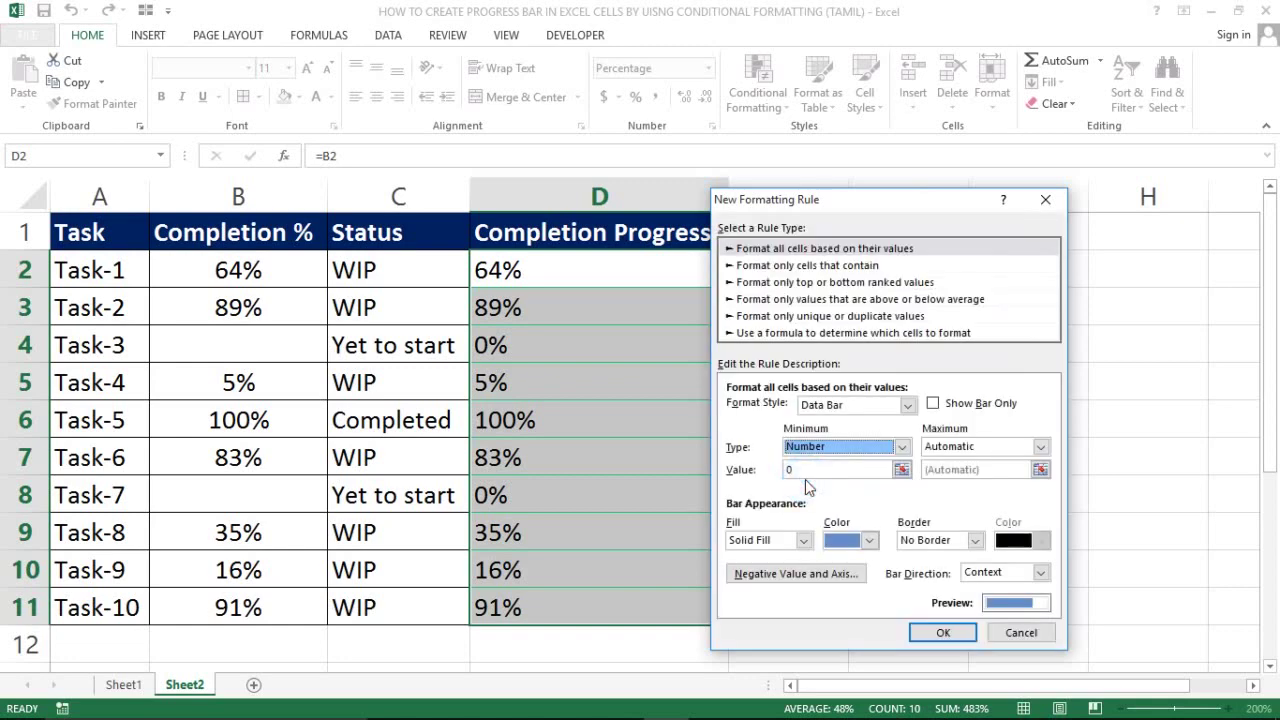
pyautogui.click(1041, 447)
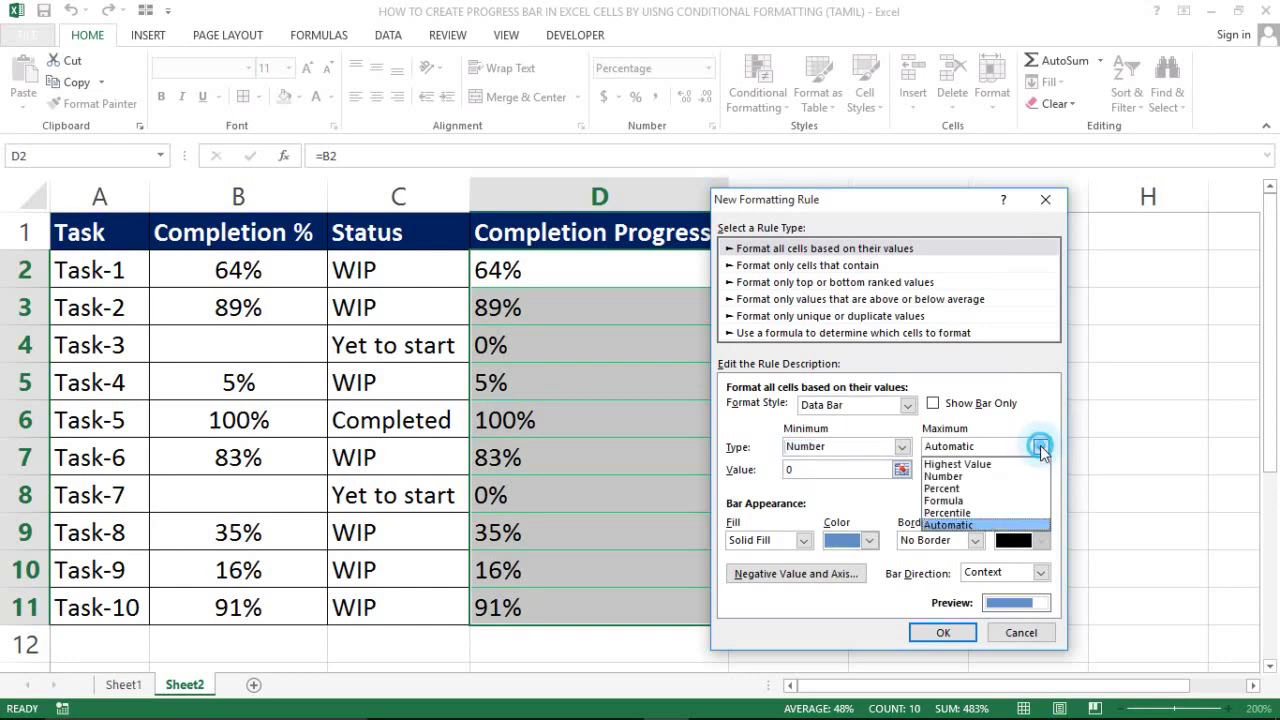
pyautogui.click(963, 477)
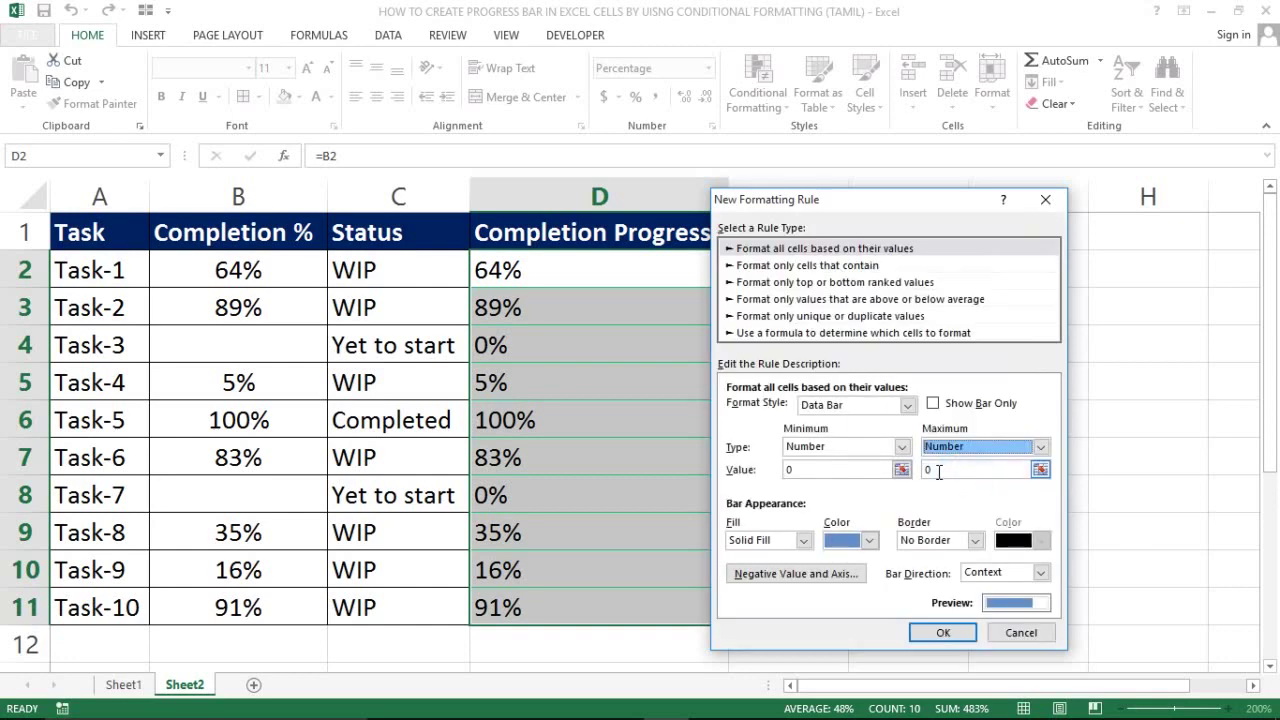
pyautogui.click(838, 470)
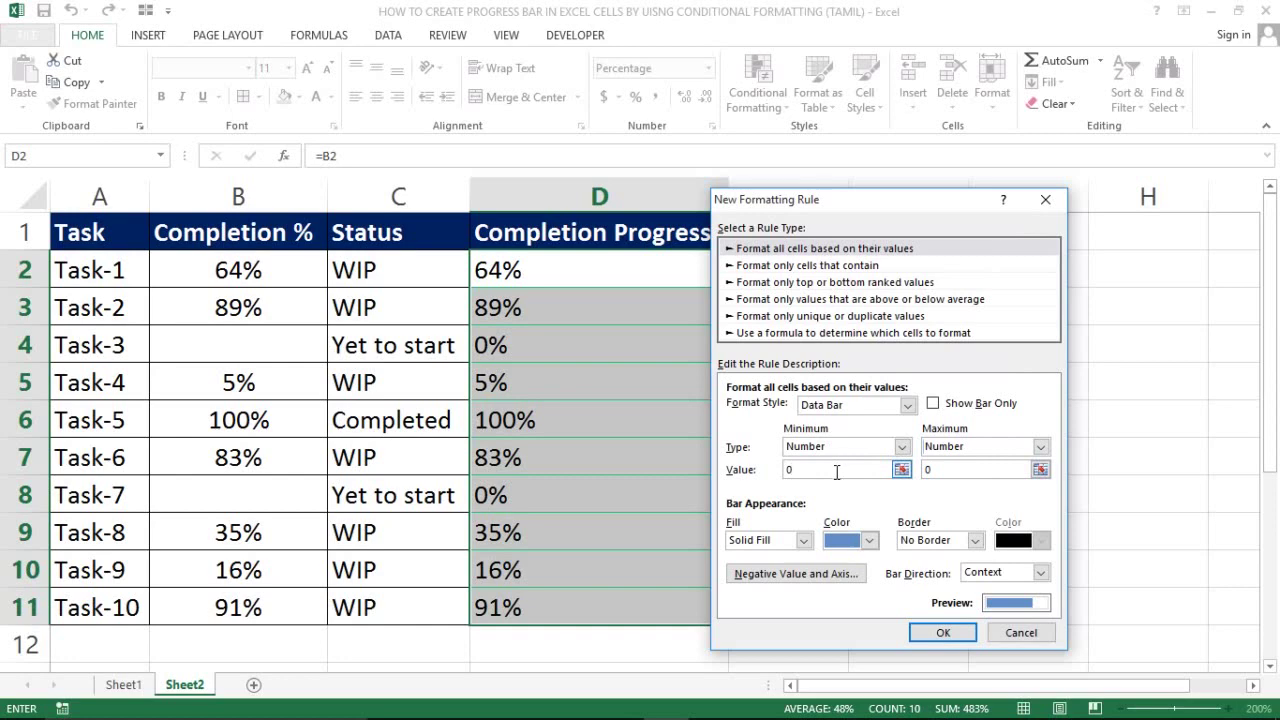
pyautogui.click(958, 469)
pyautogui.click(860, 506)
# Step: Give the data bars a solid fill in a custom medium green and apply the rule to D2:D11
pyautogui.click(803, 540)
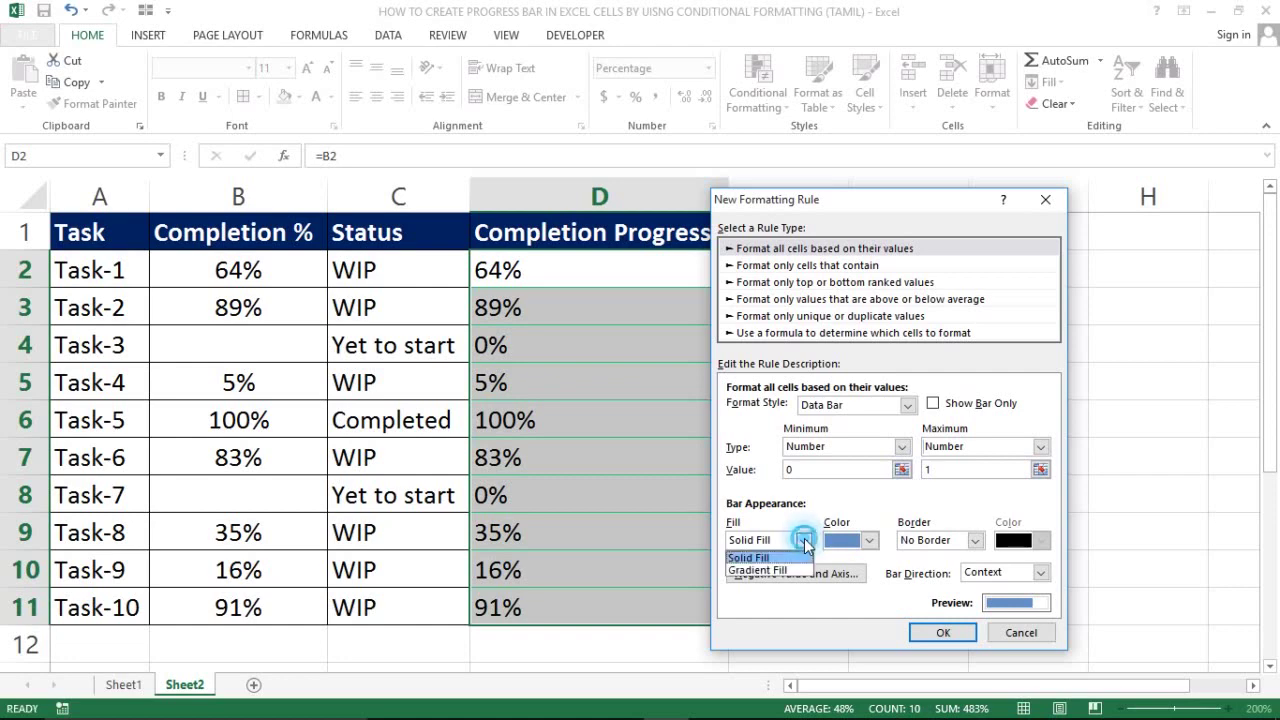
pyautogui.click(811, 509)
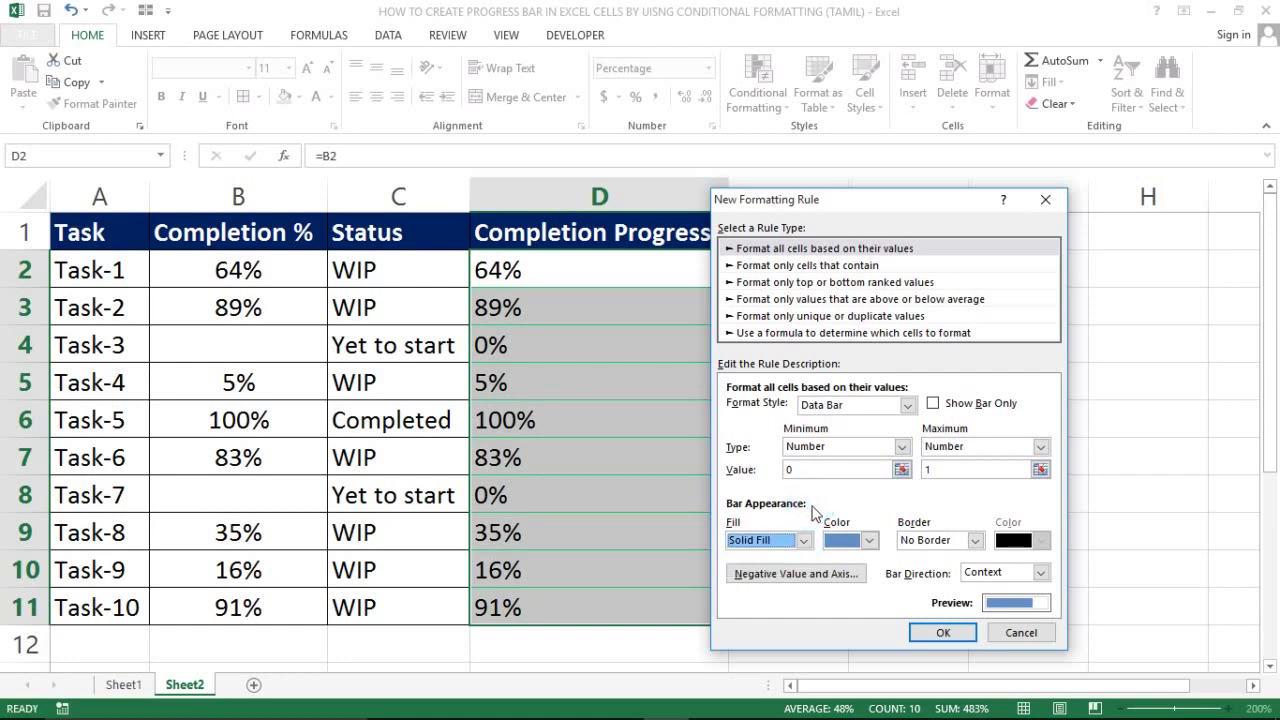
pyautogui.click(872, 541)
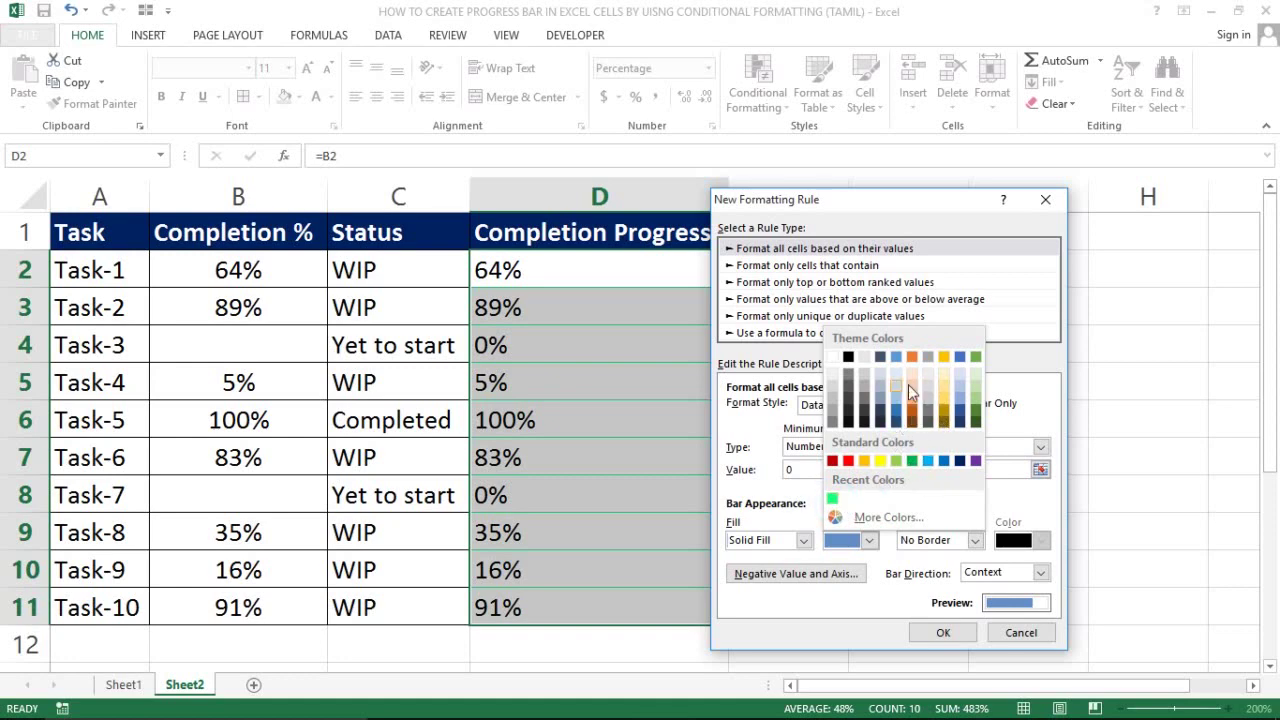
pyautogui.click(868, 516)
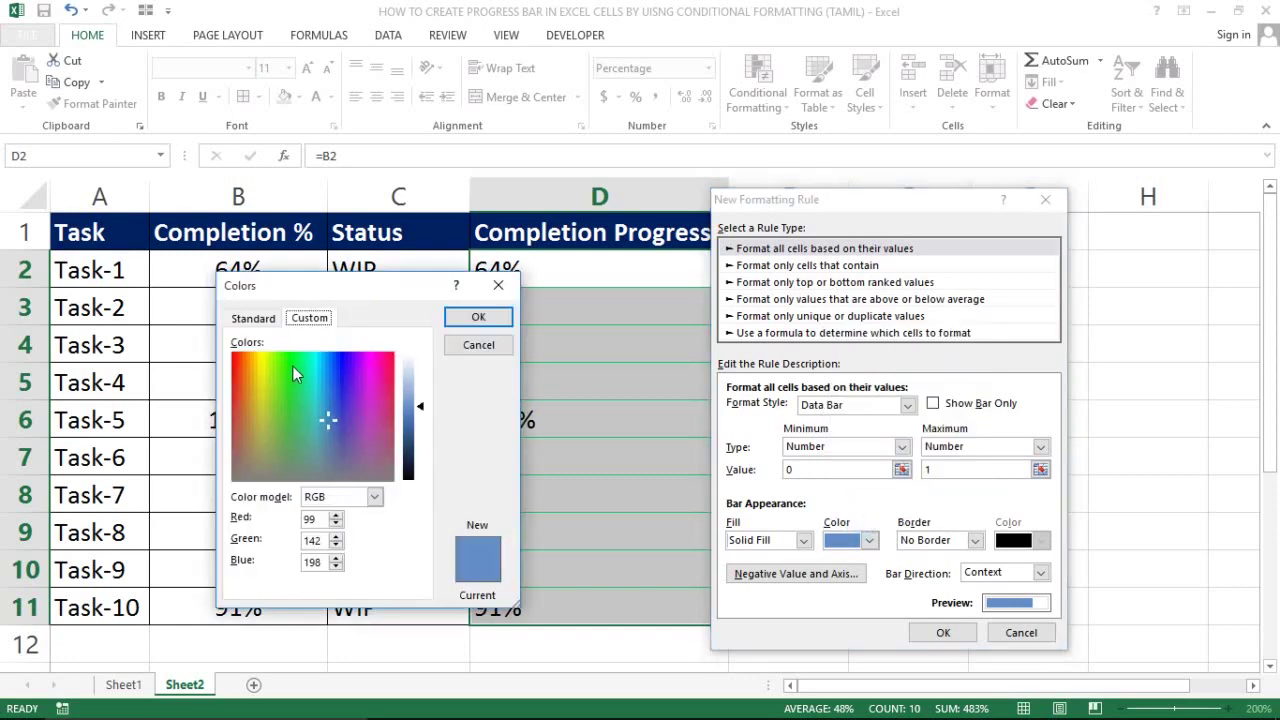
pyautogui.click(298, 373)
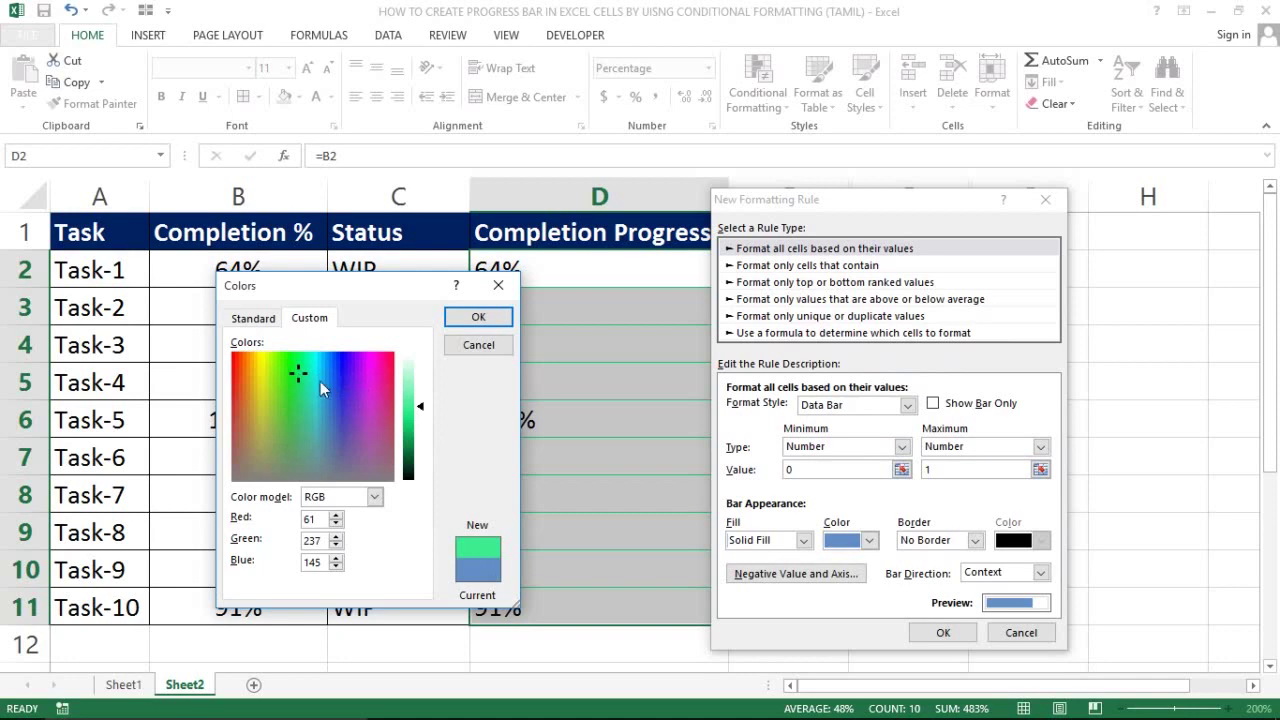
pyautogui.click(298, 391)
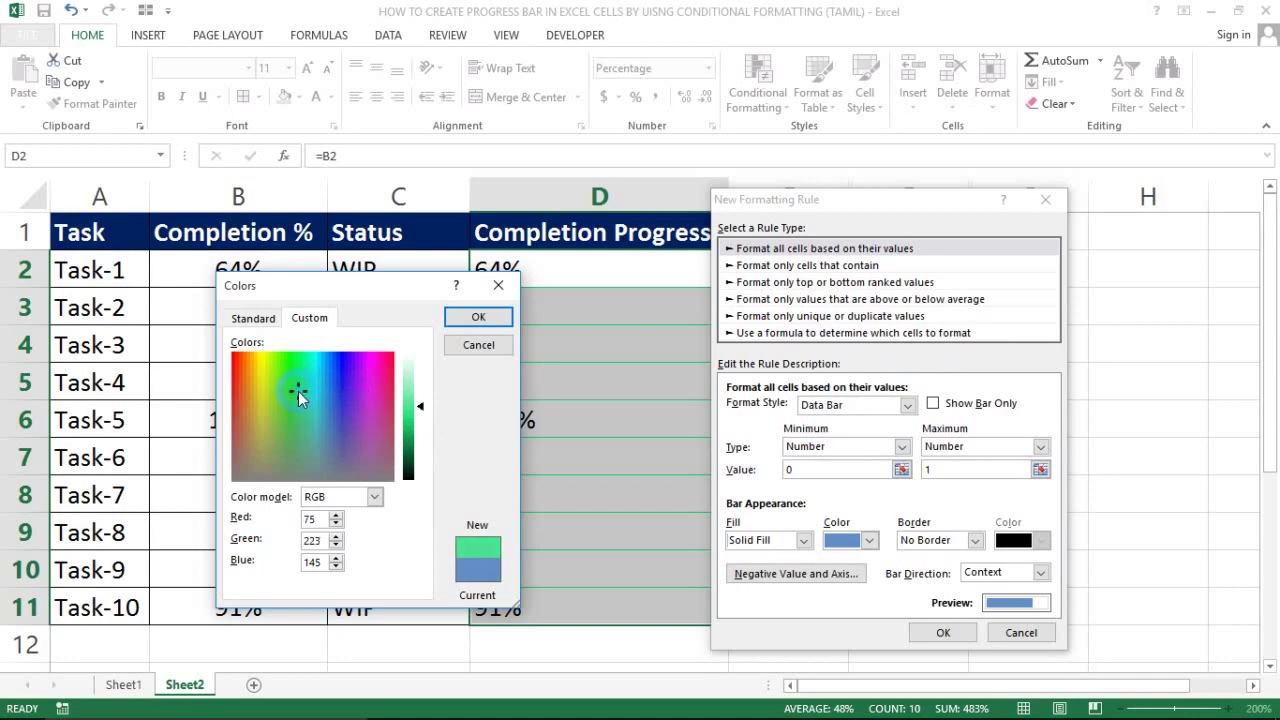
pyautogui.click(413, 419)
pyautogui.click(478, 317)
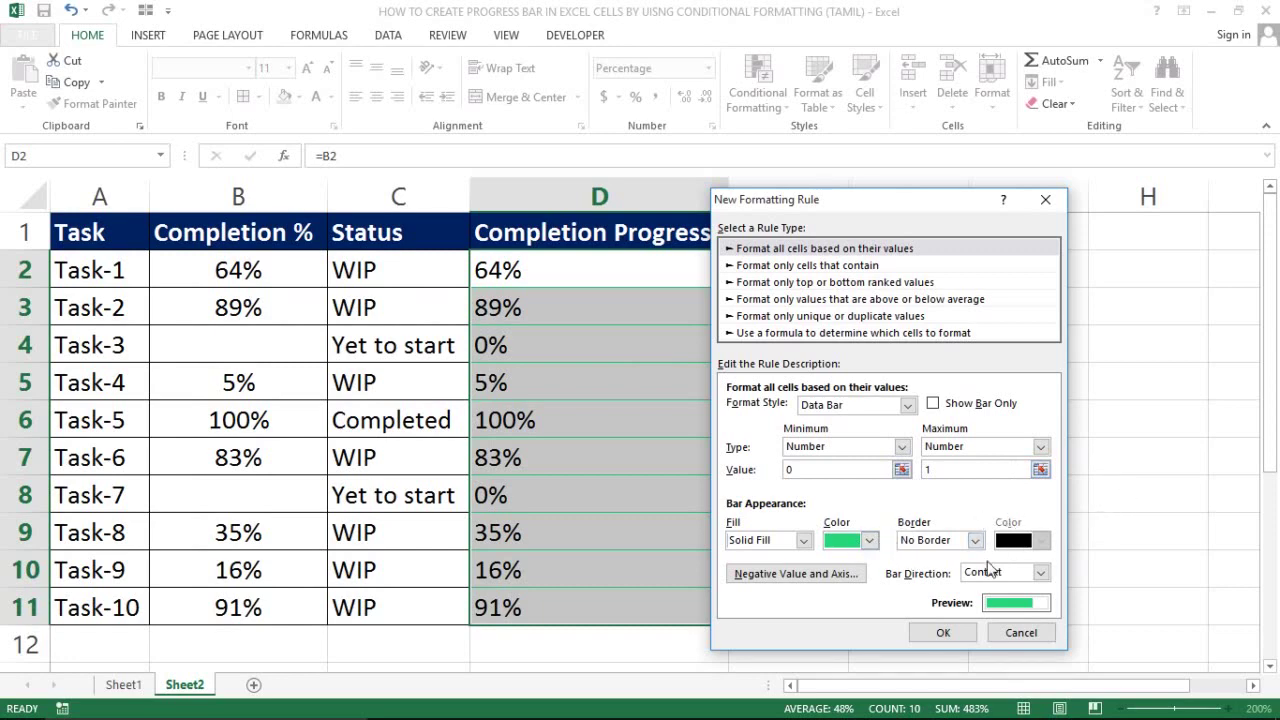
pyautogui.click(945, 633)
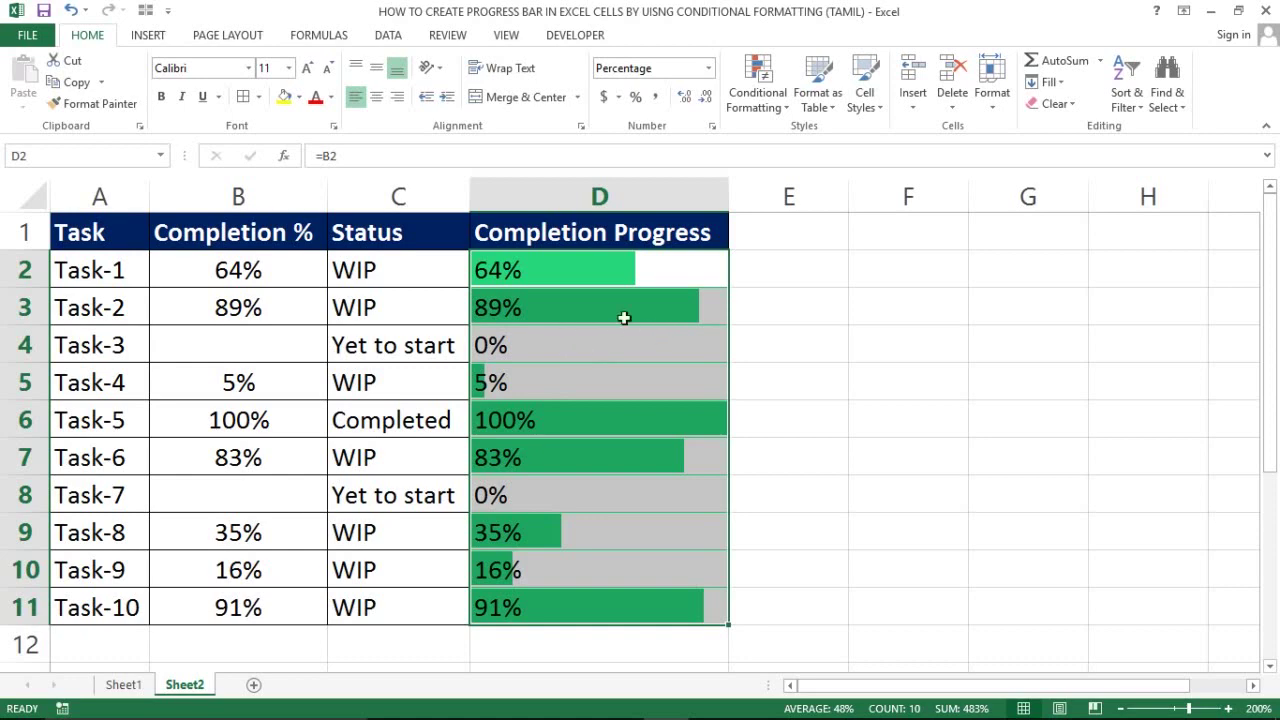
pyautogui.click(601, 379)
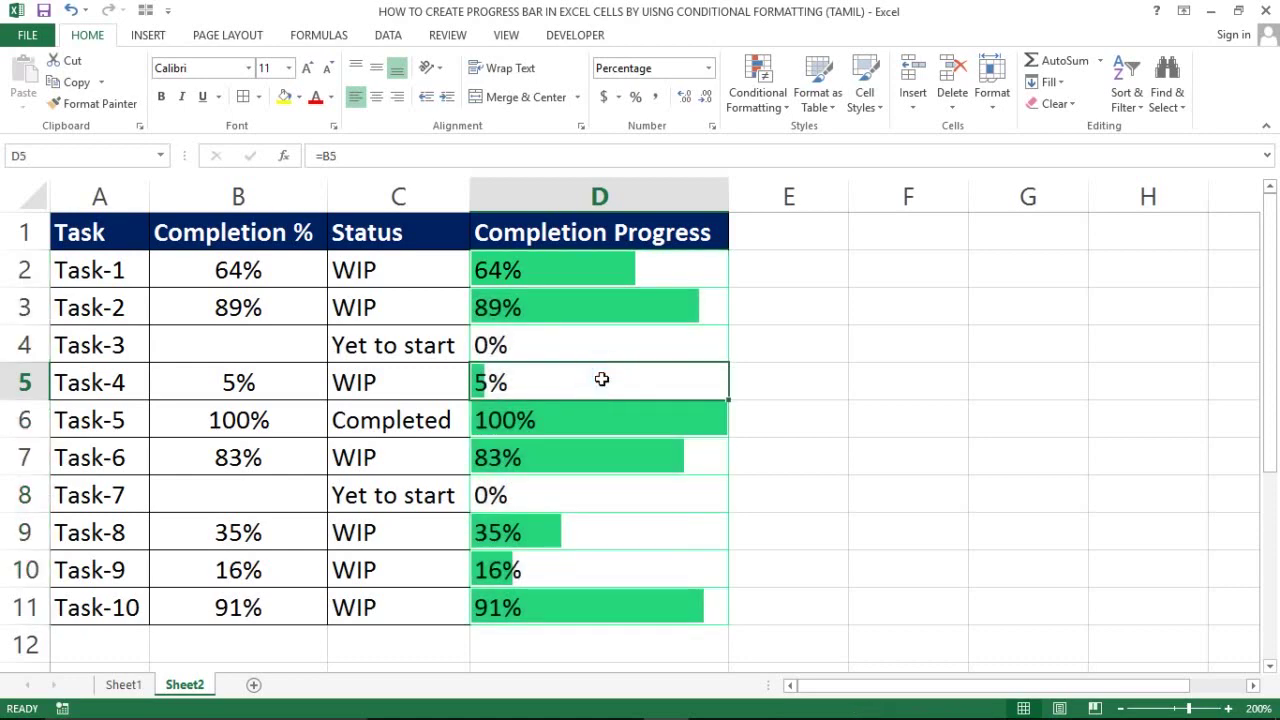
# Step: Try bold formatting on the Completion Progress values in D2:D11 and undo it
pyautogui.click(510, 265)
pyautogui.hotkey('ctrl', 'shift', 'Down')
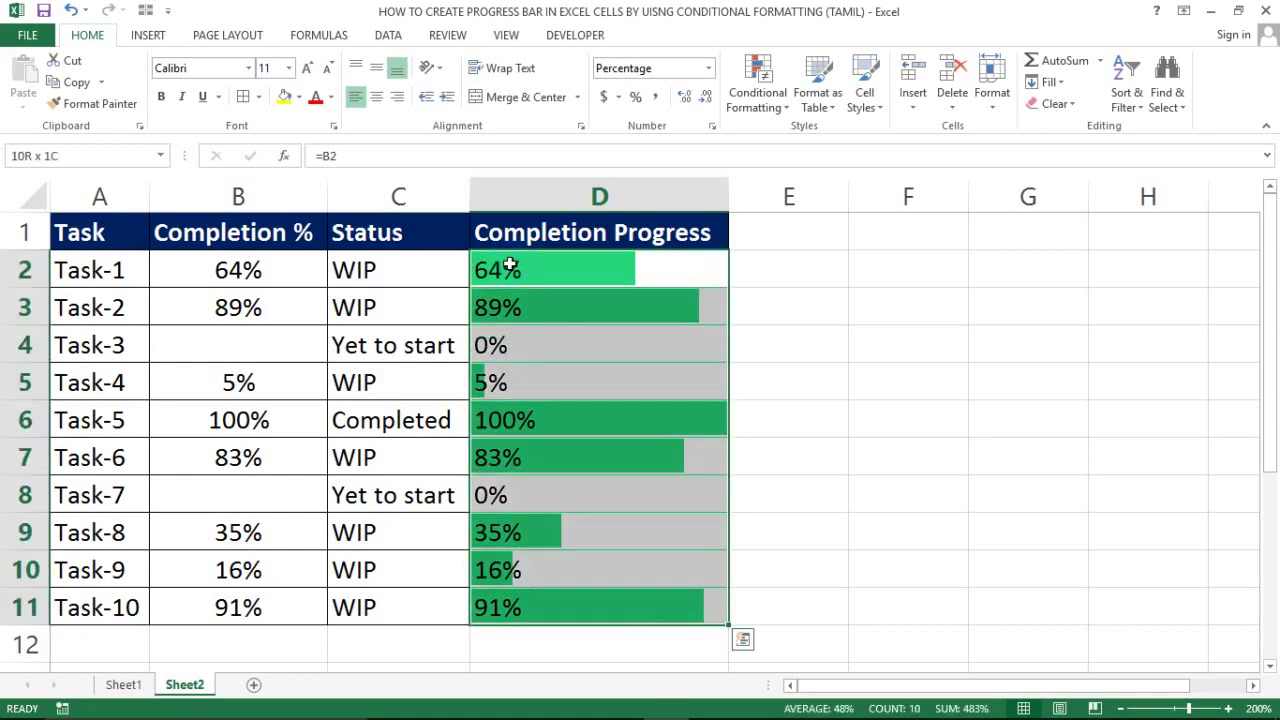
pyautogui.hotkey('ctrl', 'b')
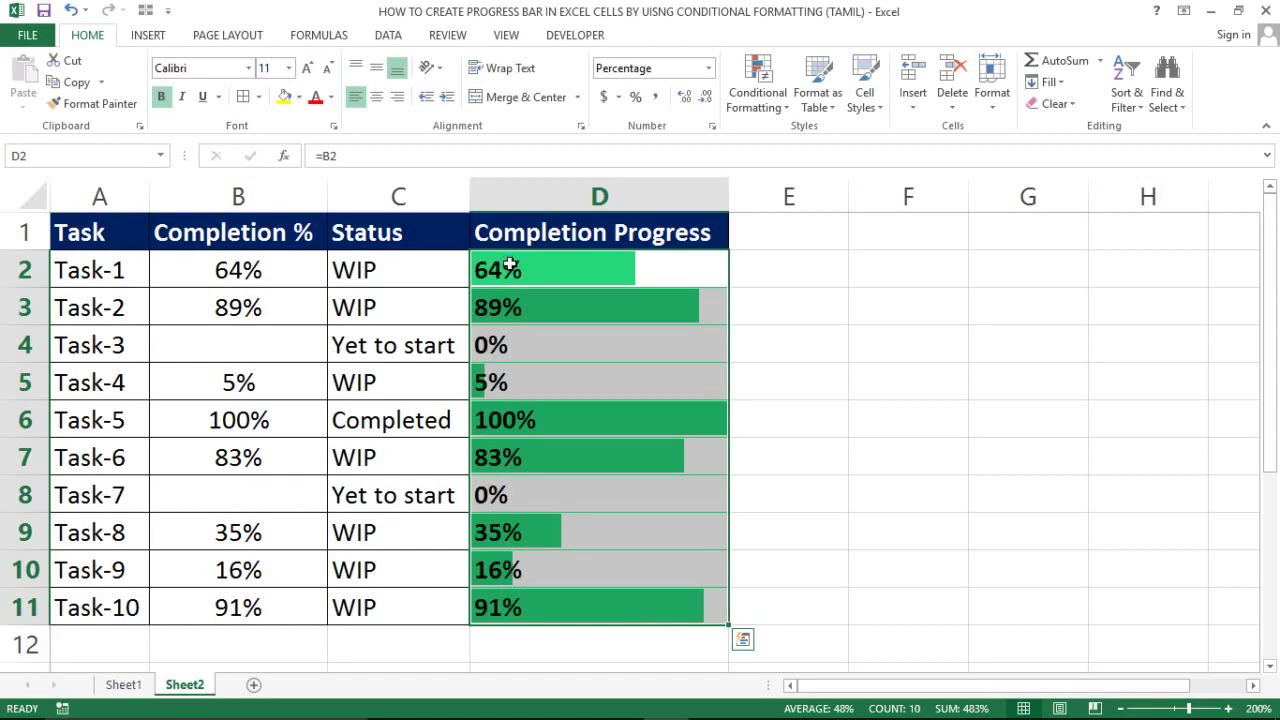
pyautogui.click(583, 308)
pyautogui.hotkey('ctrl', 'z')
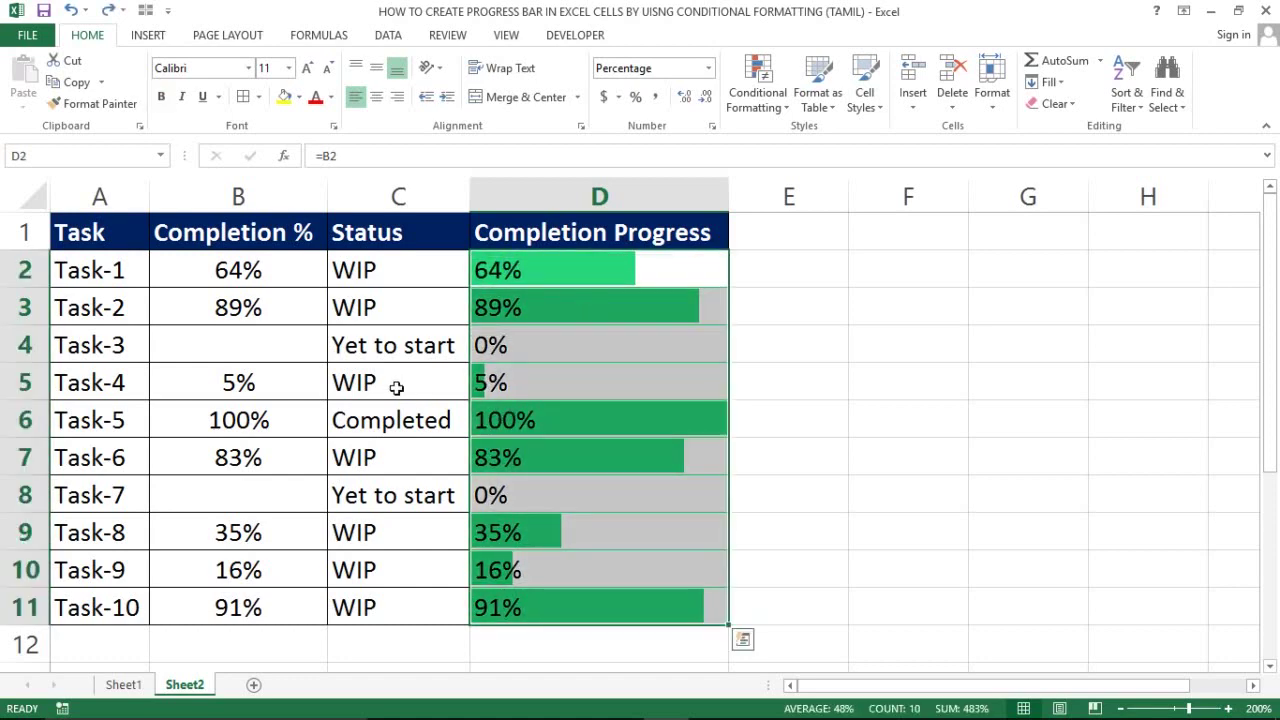
# Step: Compare Task-3's empty Completion % cell with its progress cell and enter 75% in B4
pyautogui.click(230, 339)
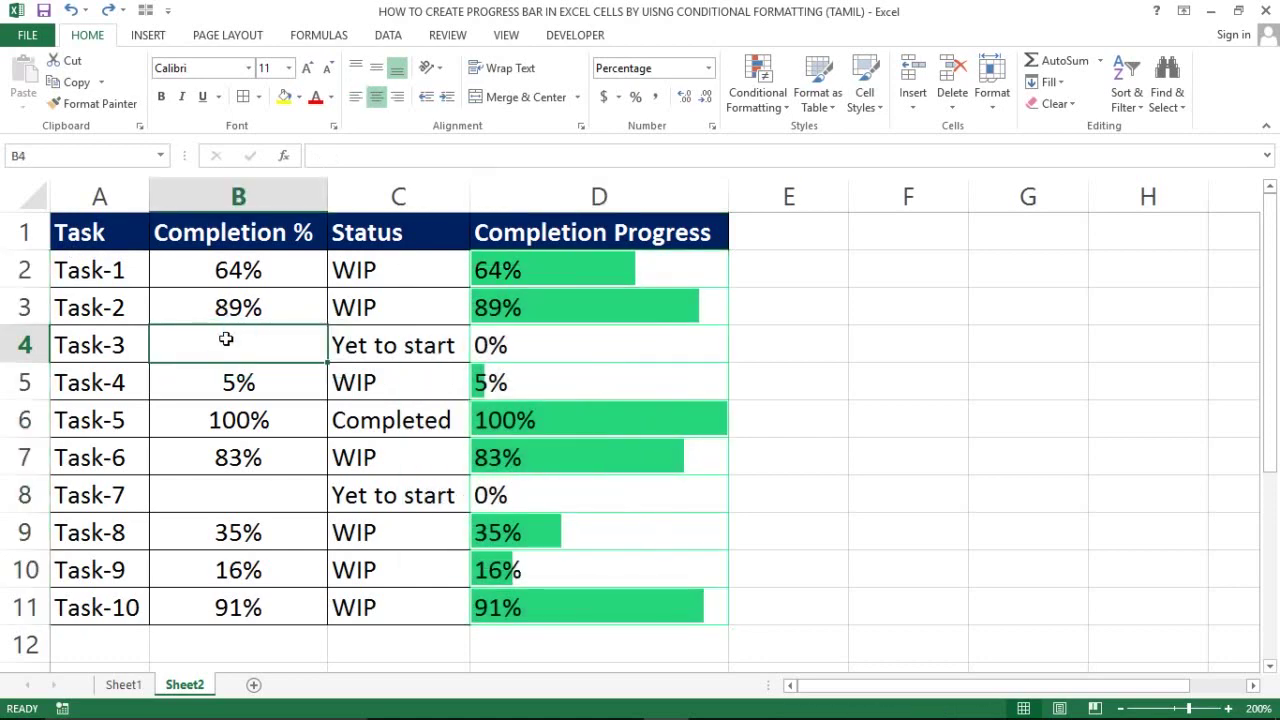
pyautogui.click(574, 340)
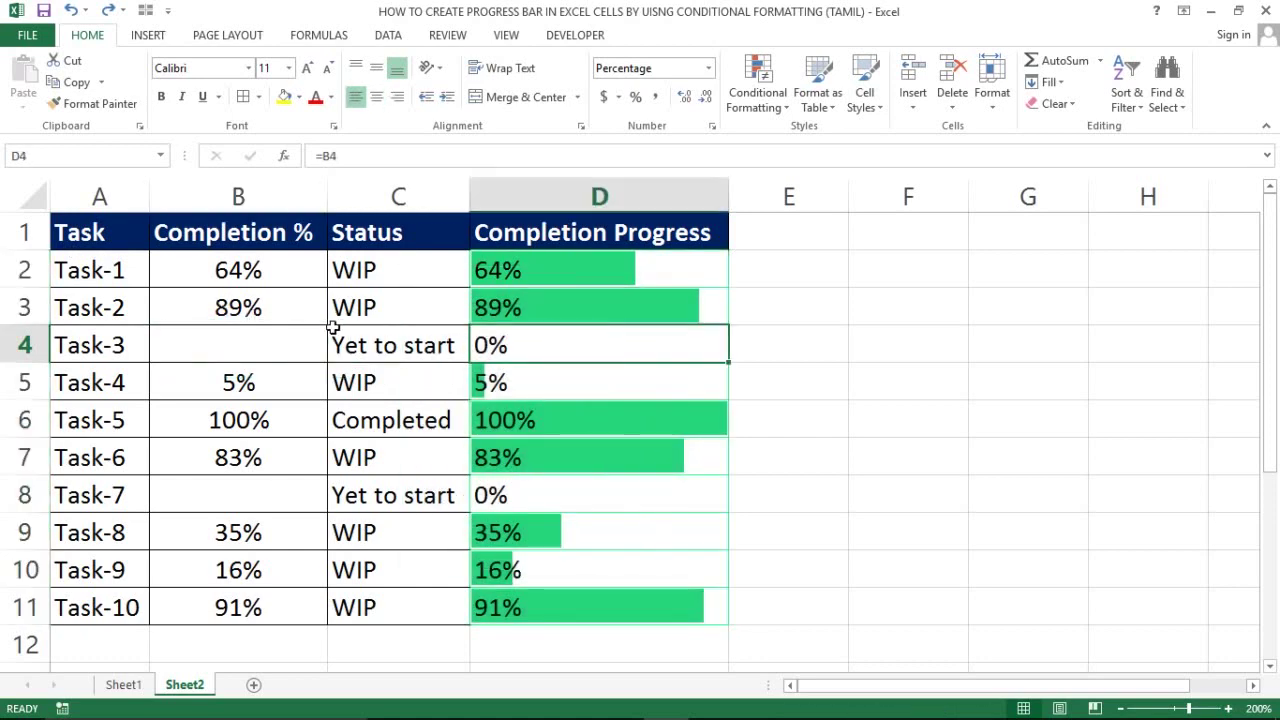
pyautogui.click(272, 337)
pyautogui.write('75')
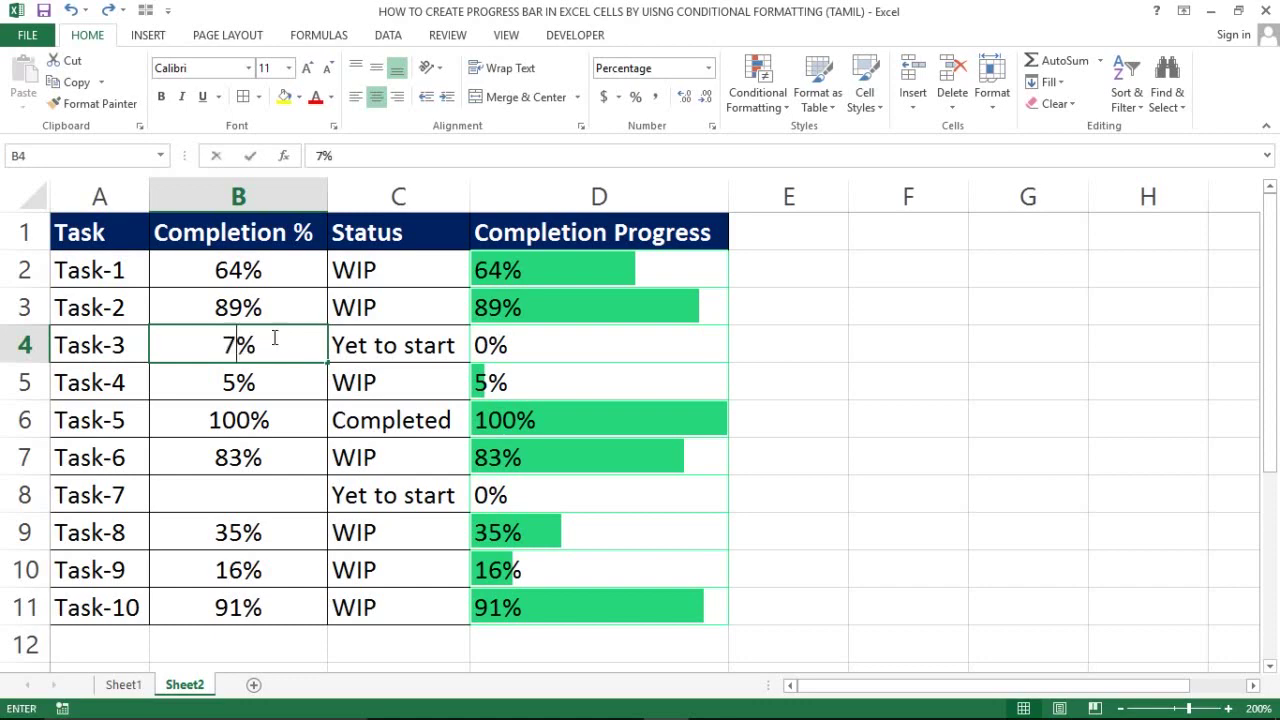
pyautogui.press('Return')
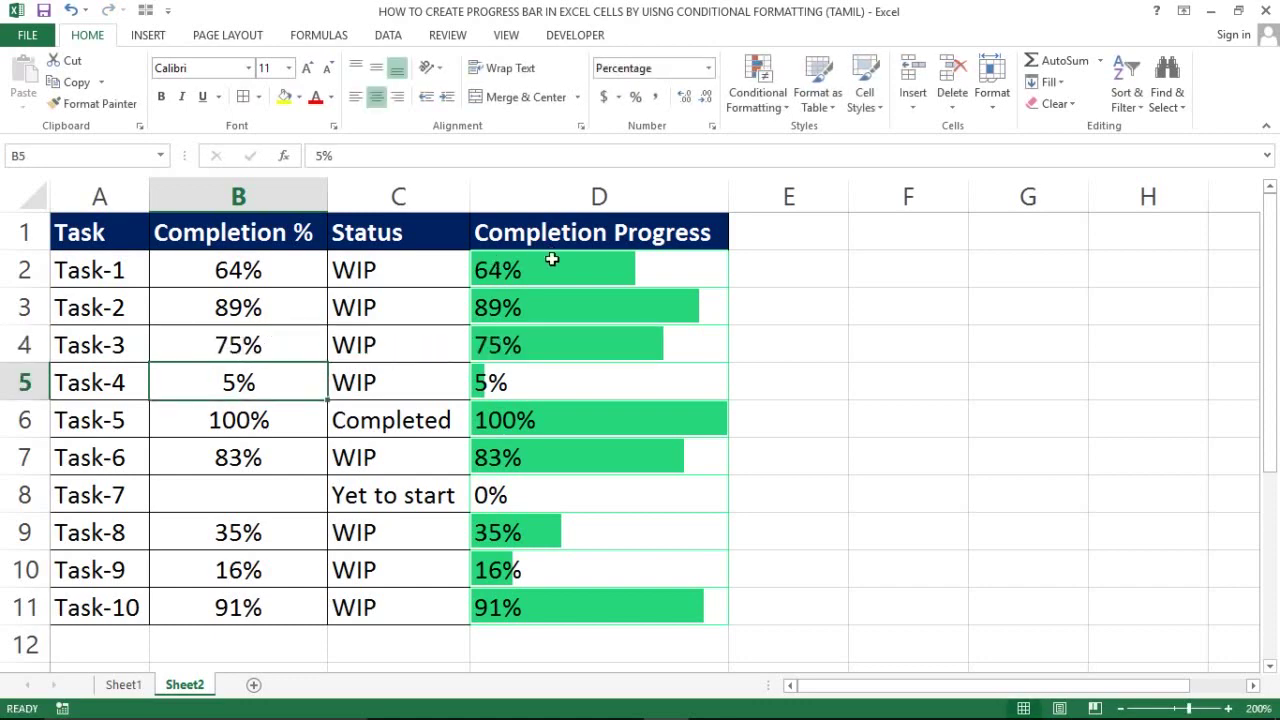
# Step: Enter 100% as the Completion % of Task-7 in B8 and check the updated statuses and progress bars
pyautogui.click(241, 487)
pyautogui.write('100')
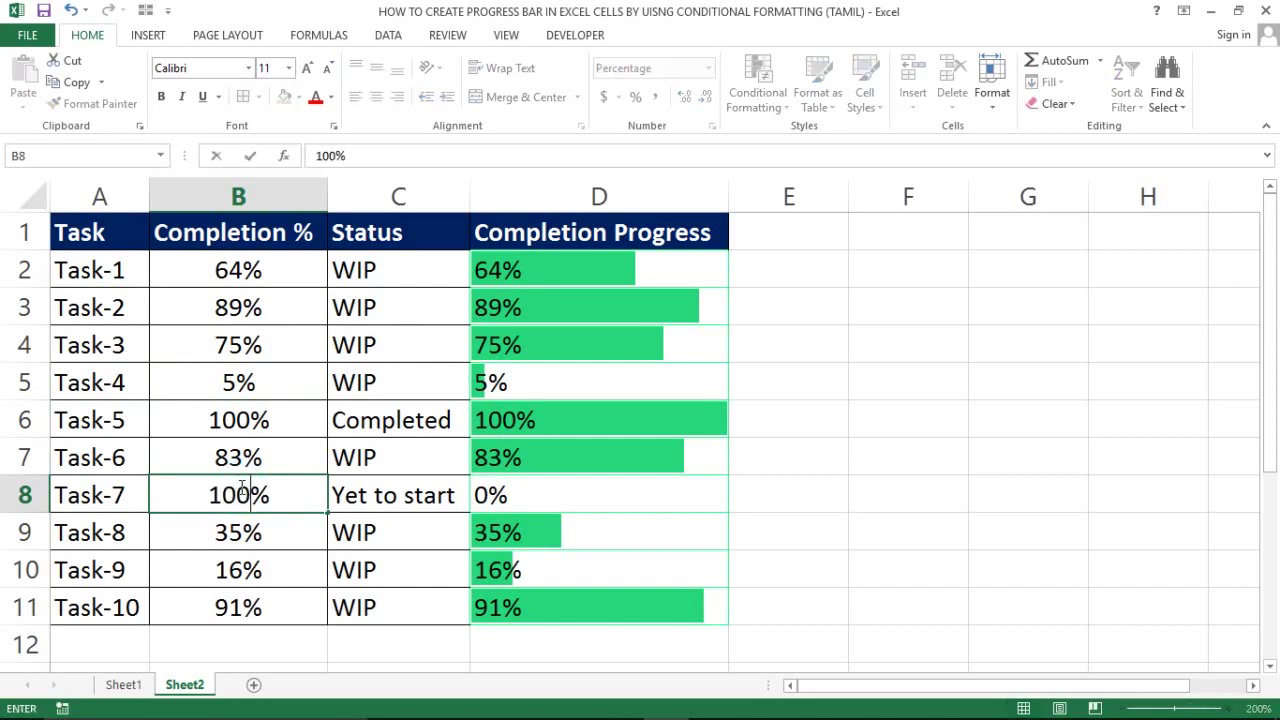
pyautogui.press('Return')
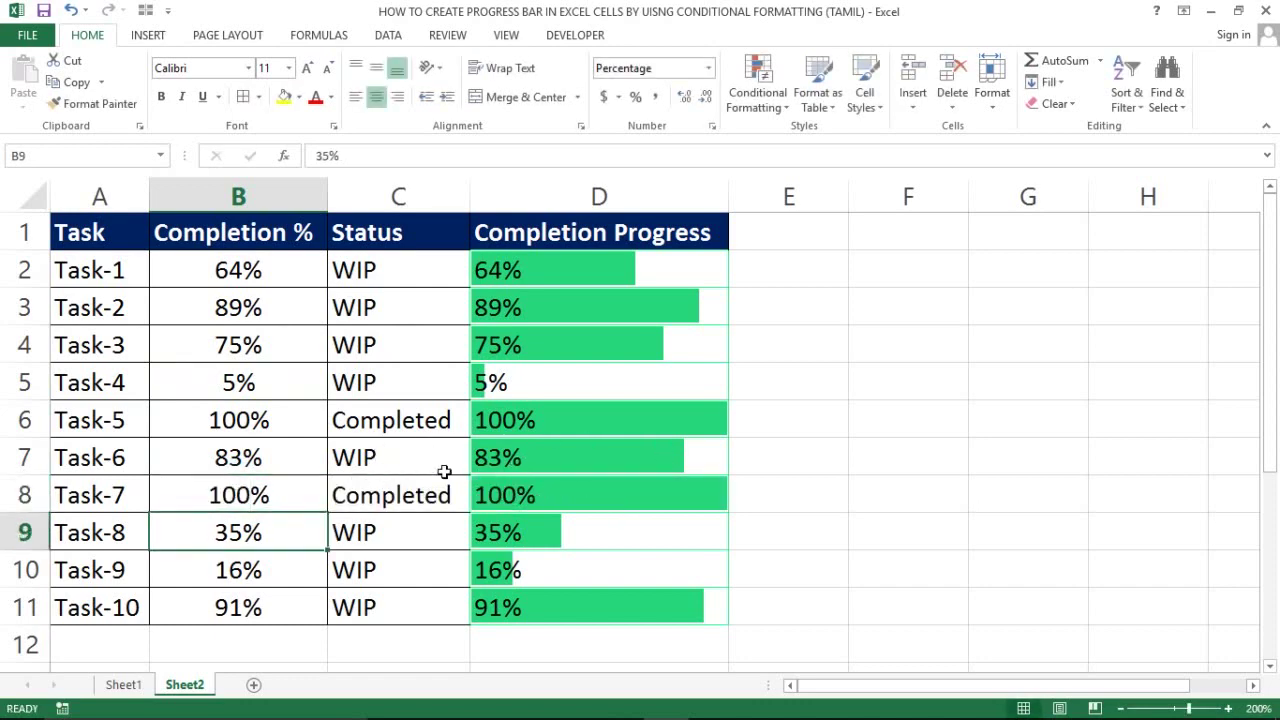
pyautogui.click(280, 318)
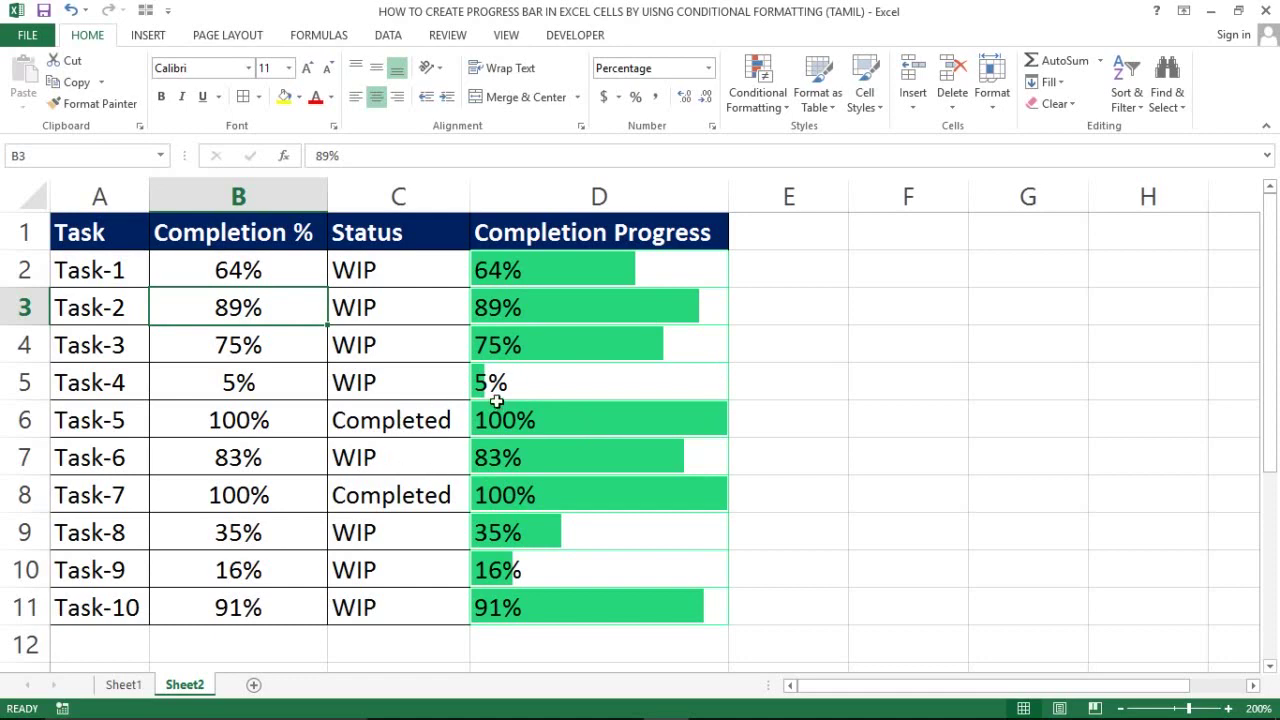
# Step: Edit the data bar rule on D2:D11 to use a Gradient Fill and apply it
pyautogui.click(529, 252)
pyautogui.hotkey('ctrl', 'shift', 'Down')
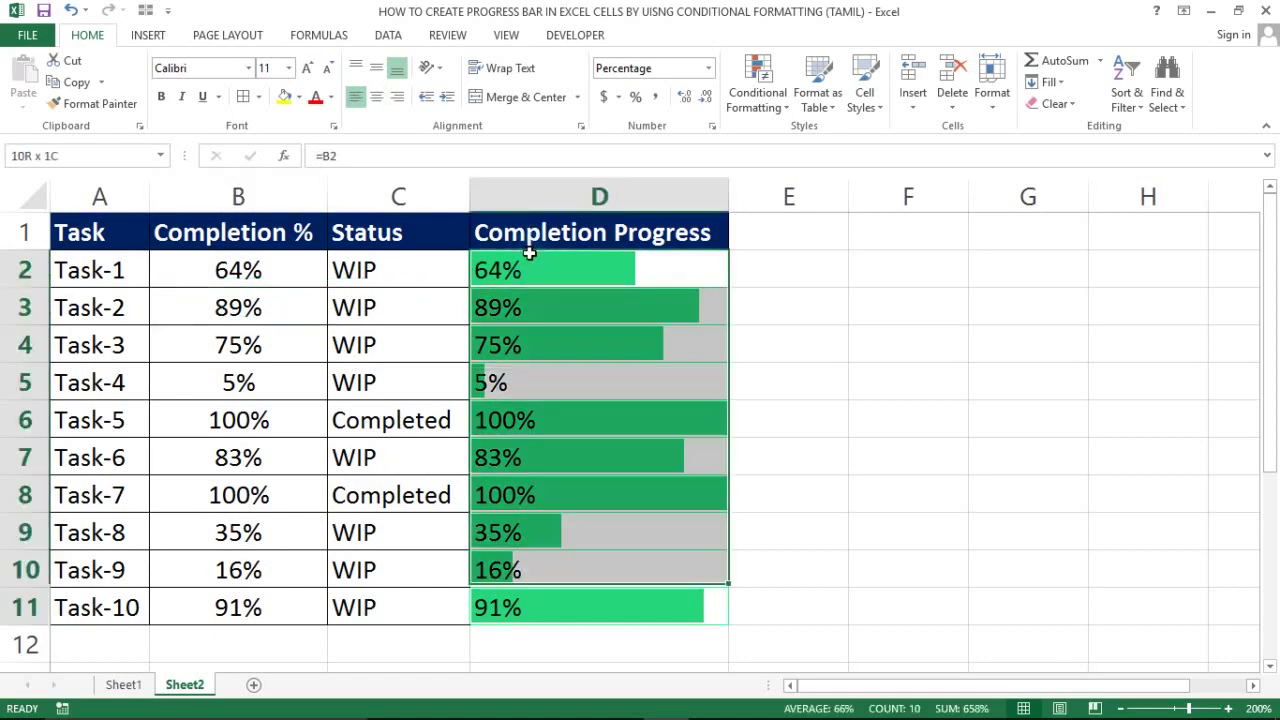
pyautogui.click(781, 90)
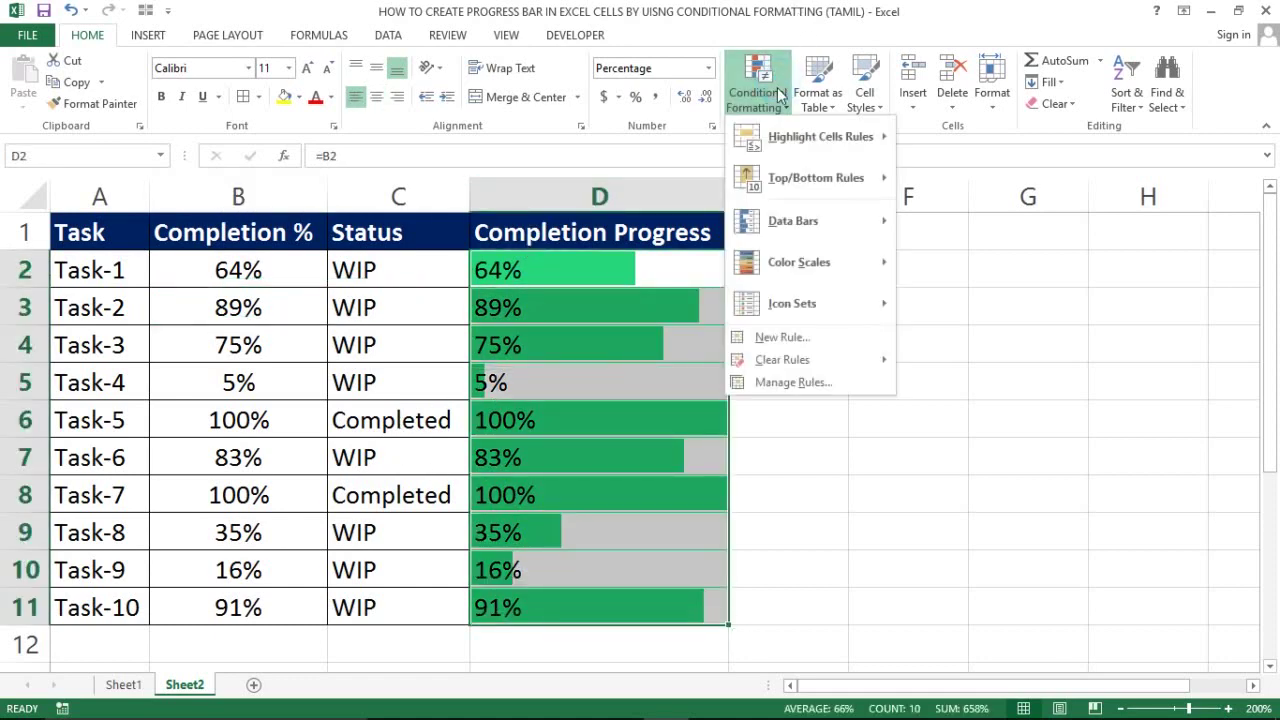
pyautogui.click(775, 384)
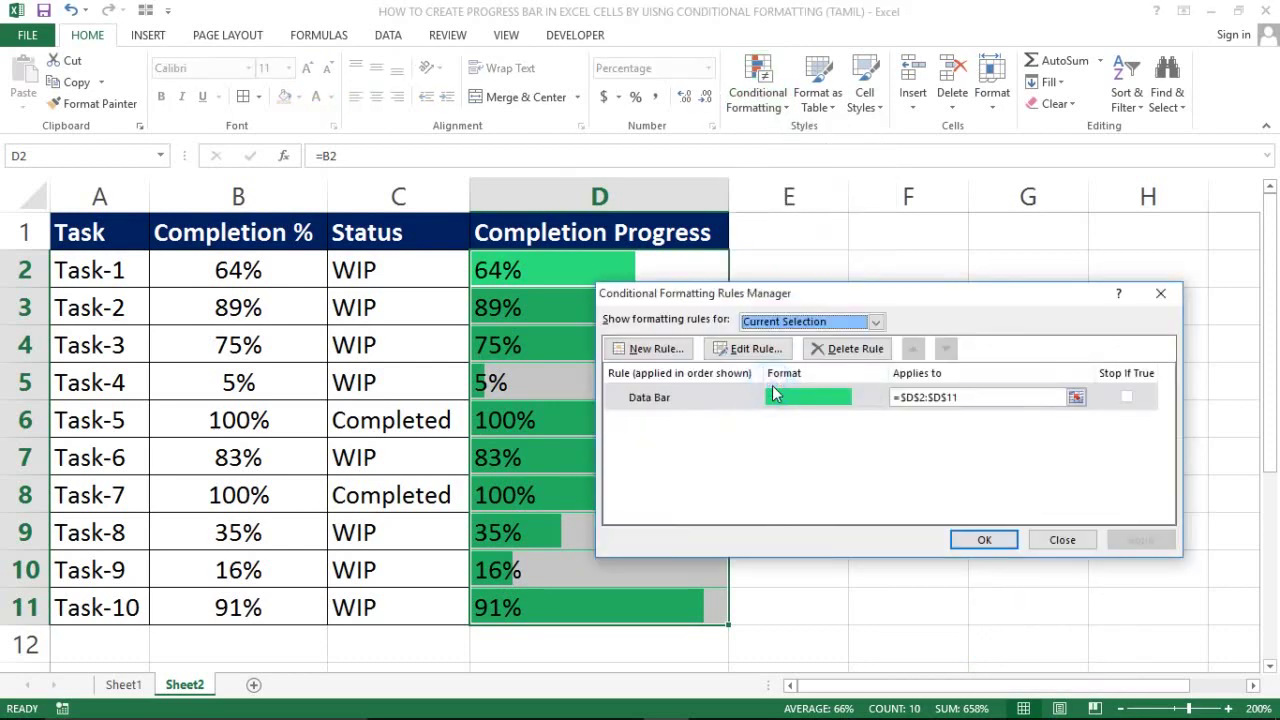
pyautogui.doubleClick(675, 400)
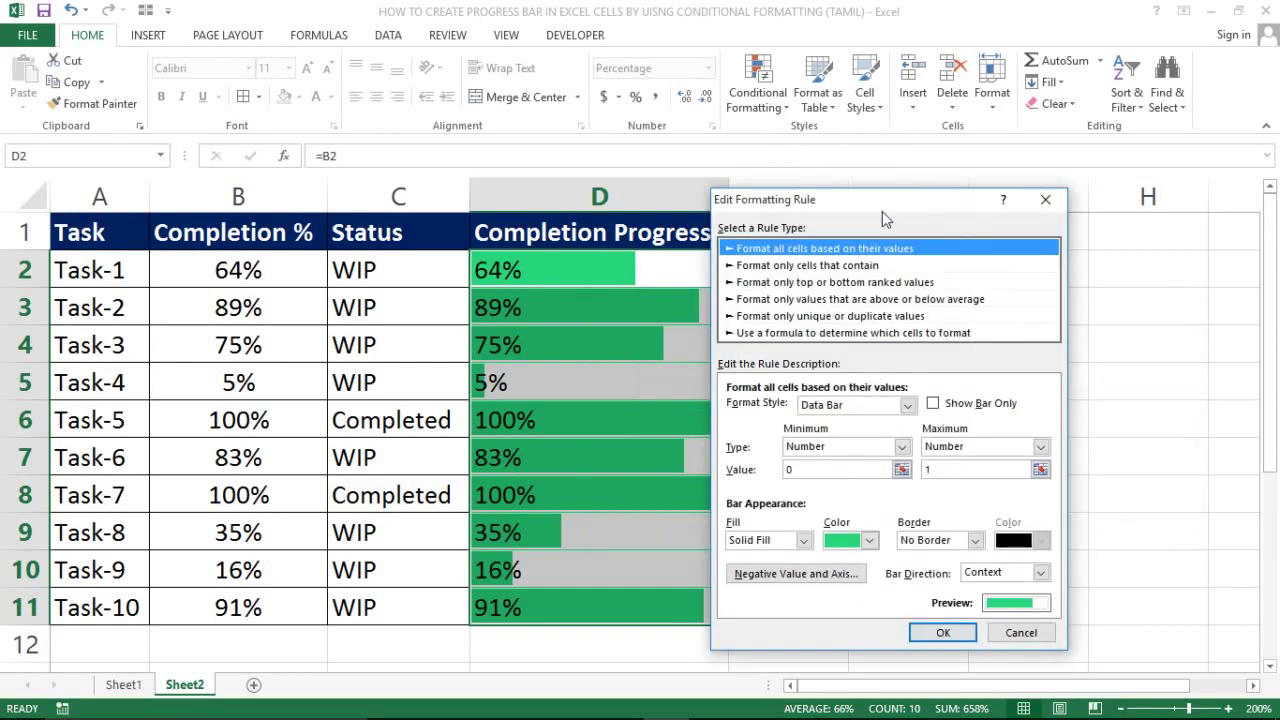
pyautogui.moveTo(882, 211); pyautogui.dragTo(892, 153)
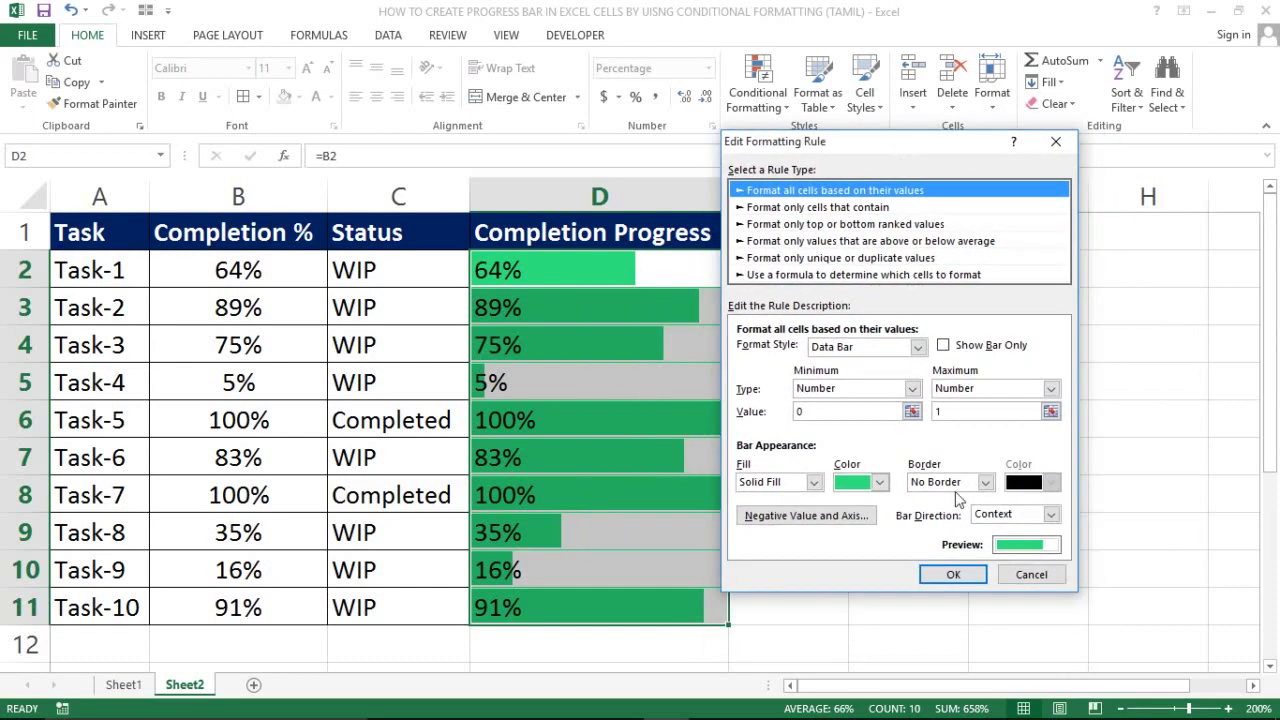
pyautogui.click(814, 483)
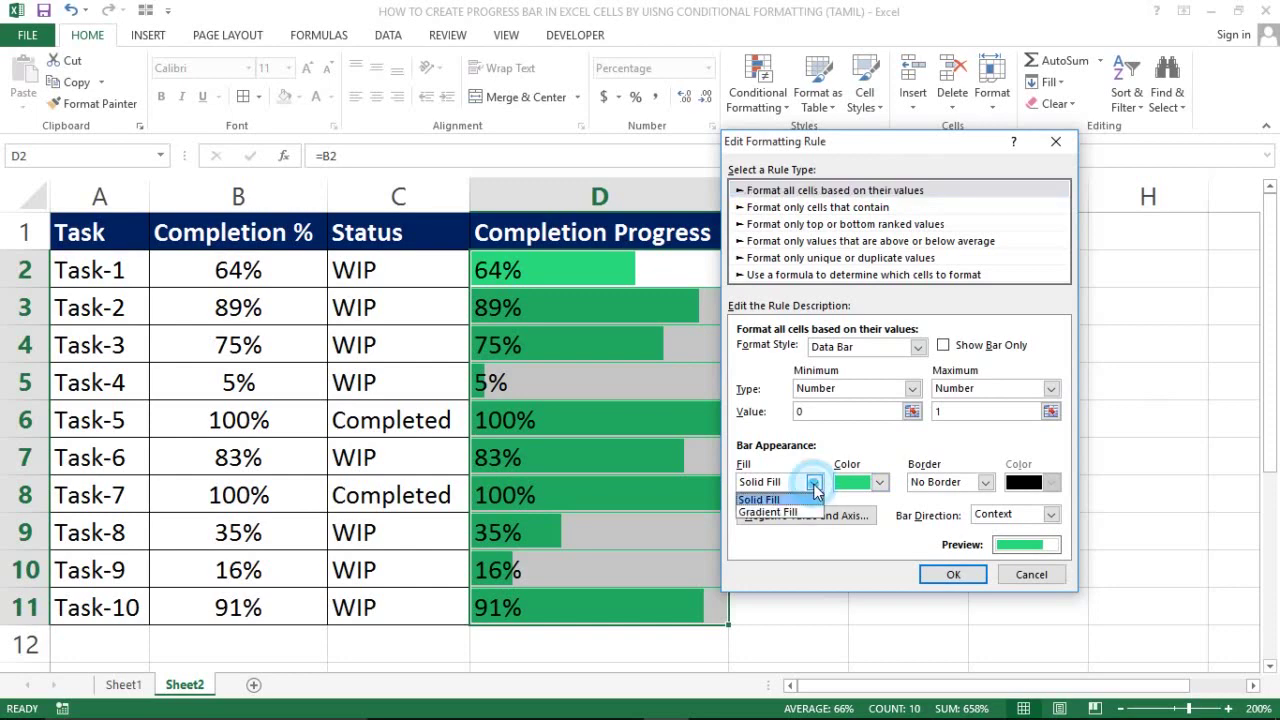
pyautogui.click(773, 512)
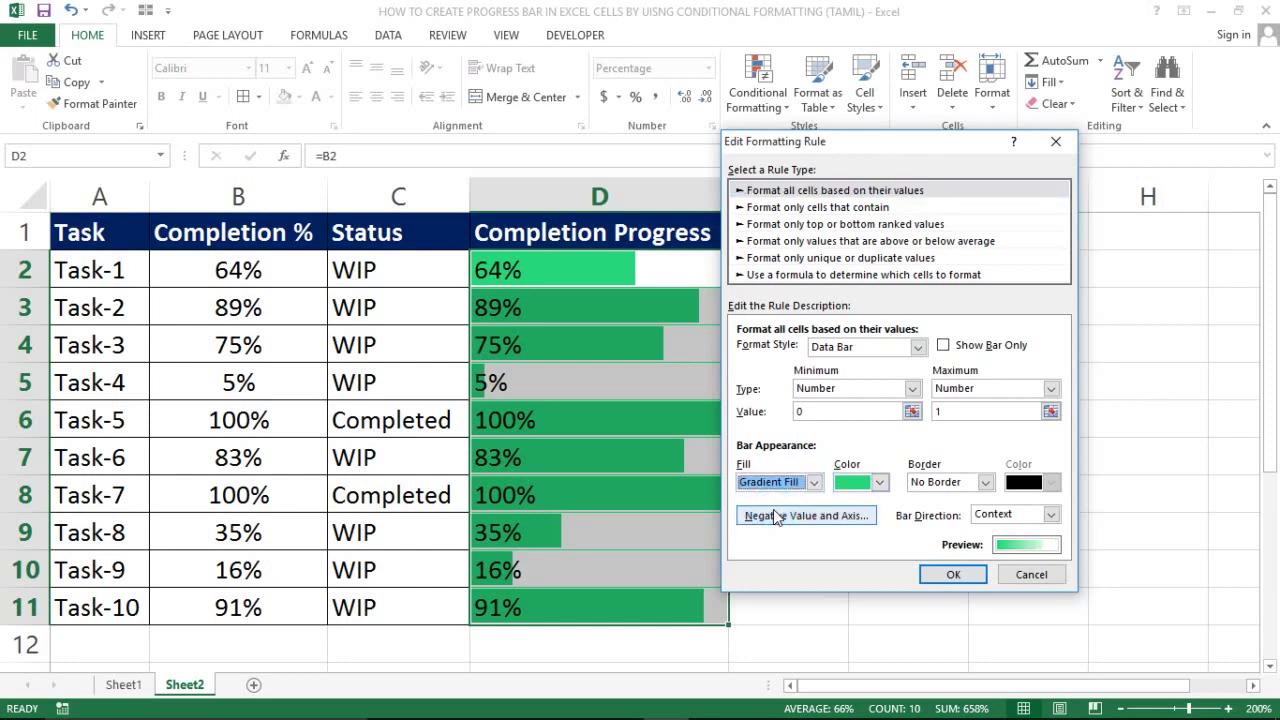
pyautogui.click(955, 575)
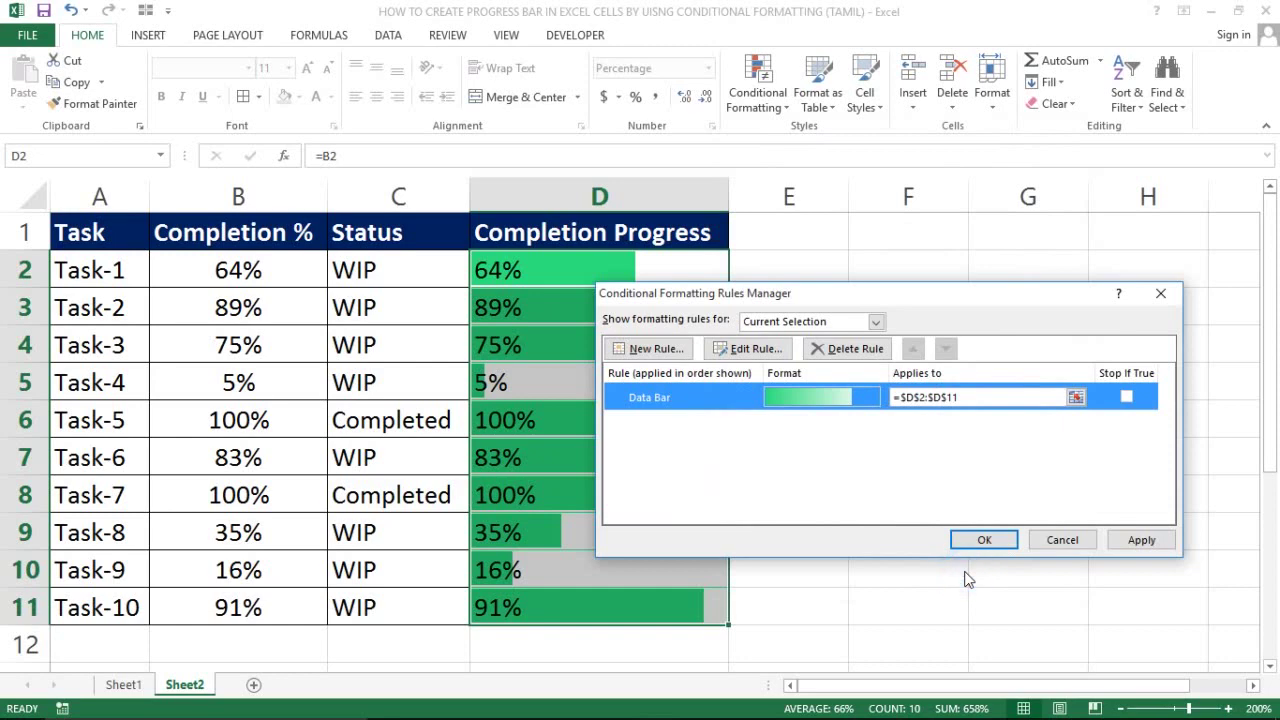
pyautogui.click(1130, 541)
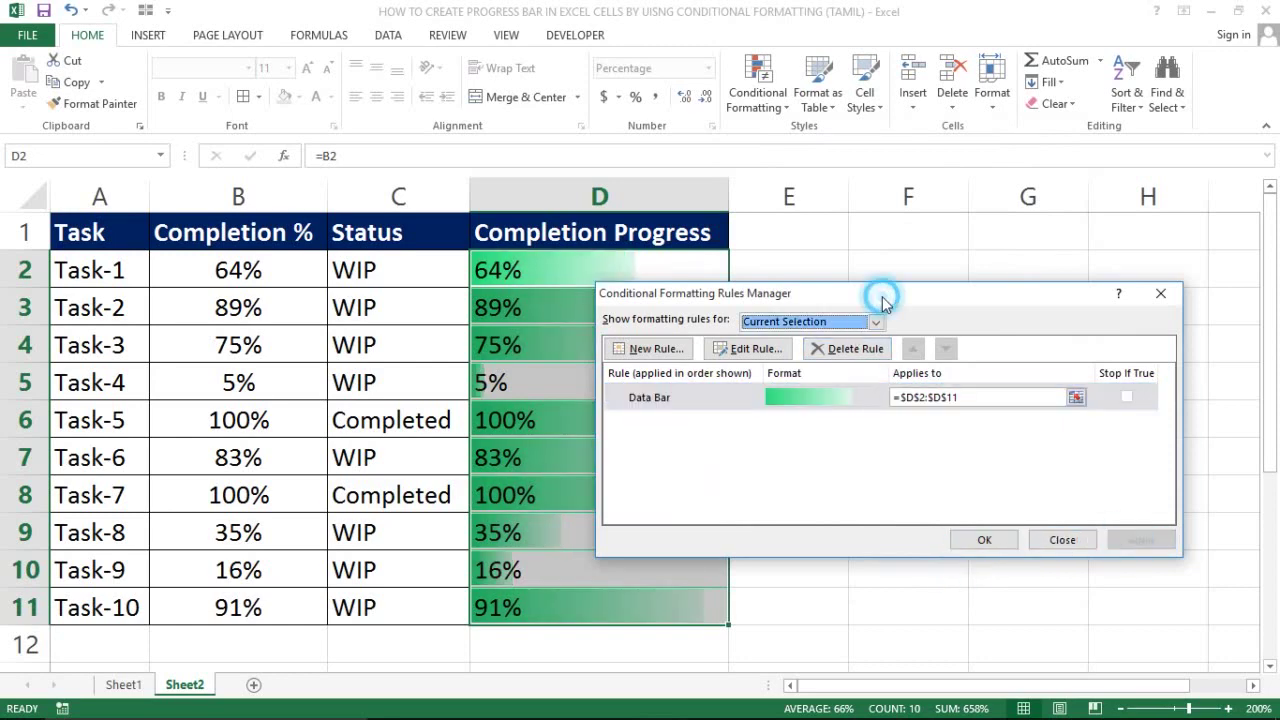
pyautogui.moveTo(883, 303); pyautogui.dragTo(1052, 268)
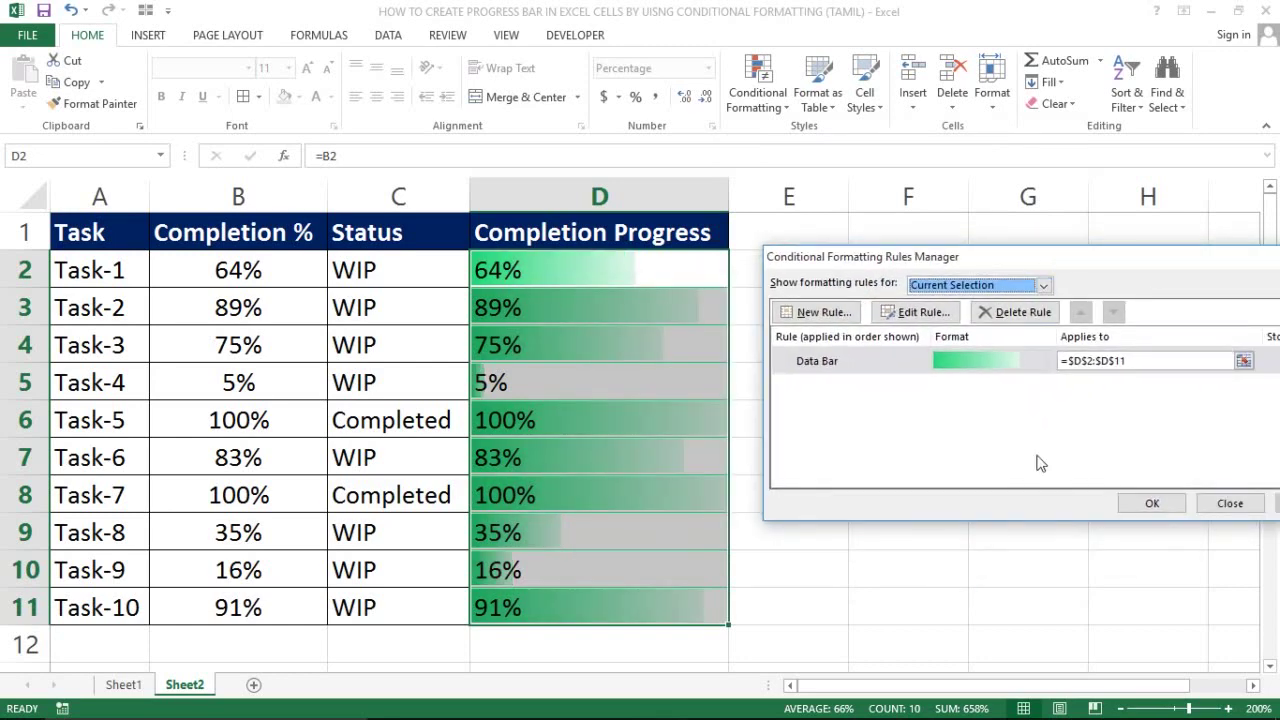
pyautogui.click(1150, 503)
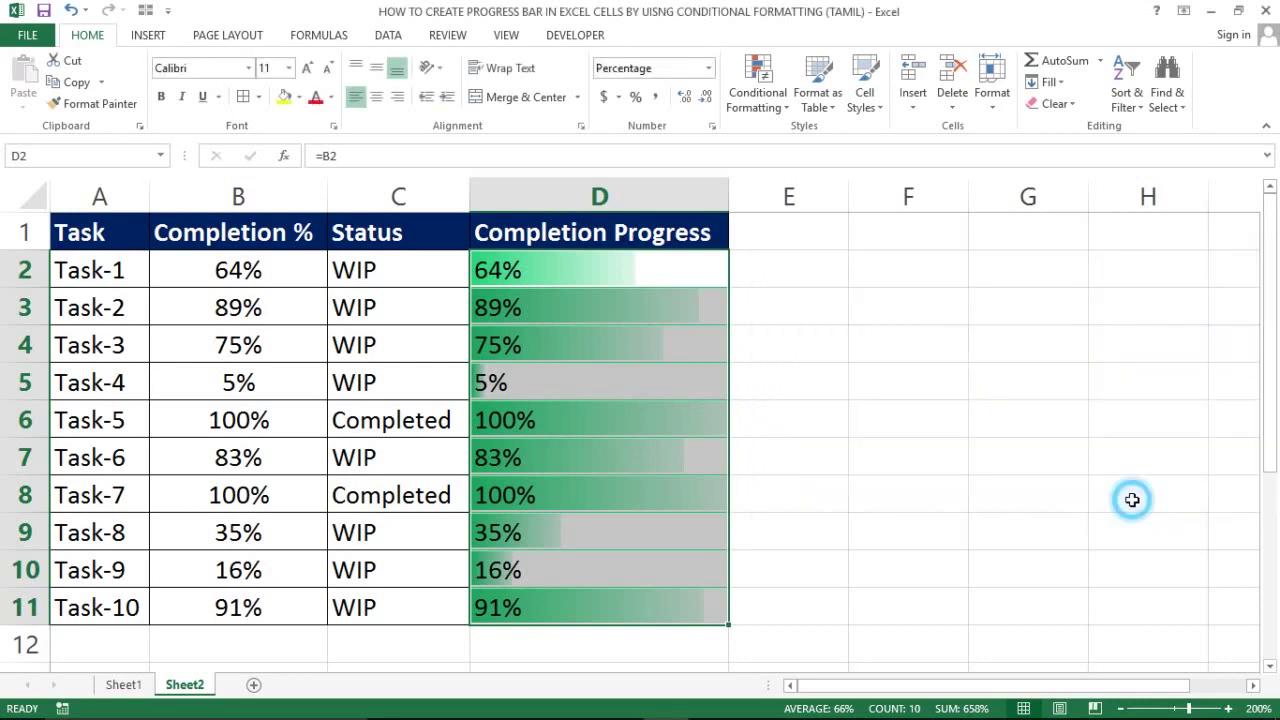
pyautogui.click(561, 332)
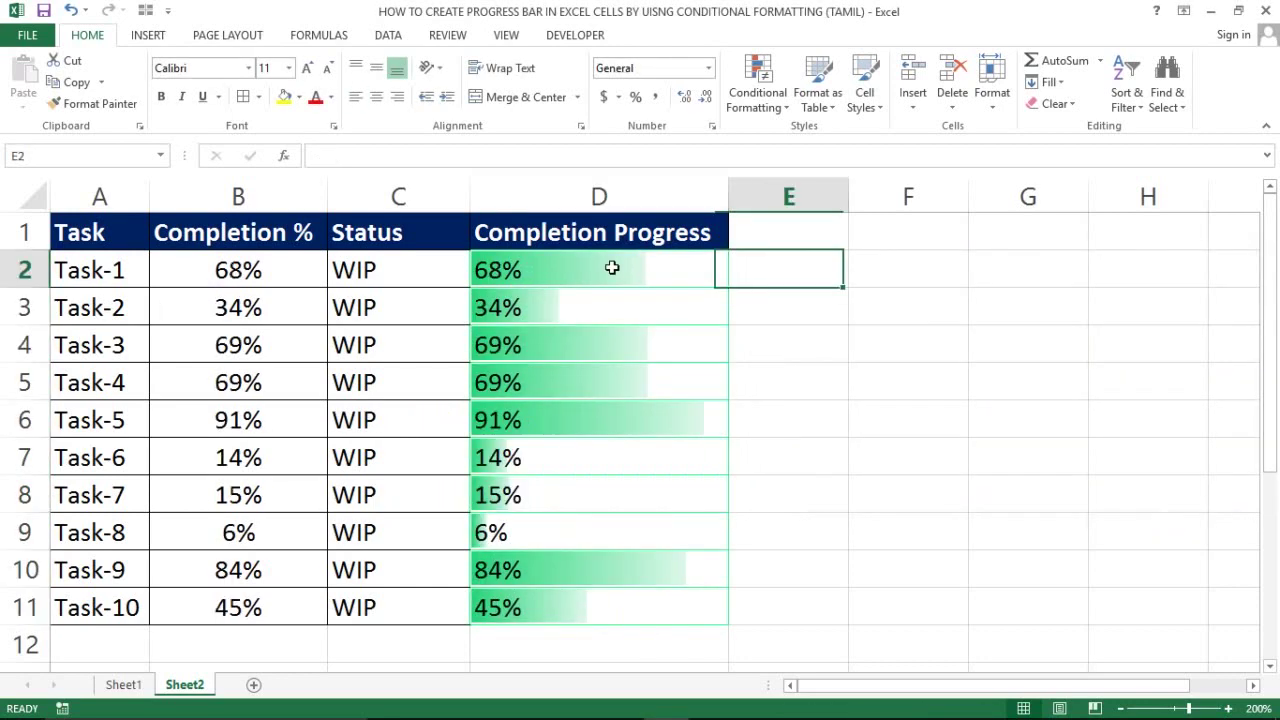
# Step: Set the bar direction of the D2:D11 data bar rule to Left-to-Right and apply it
pyautogui.click(612, 268)
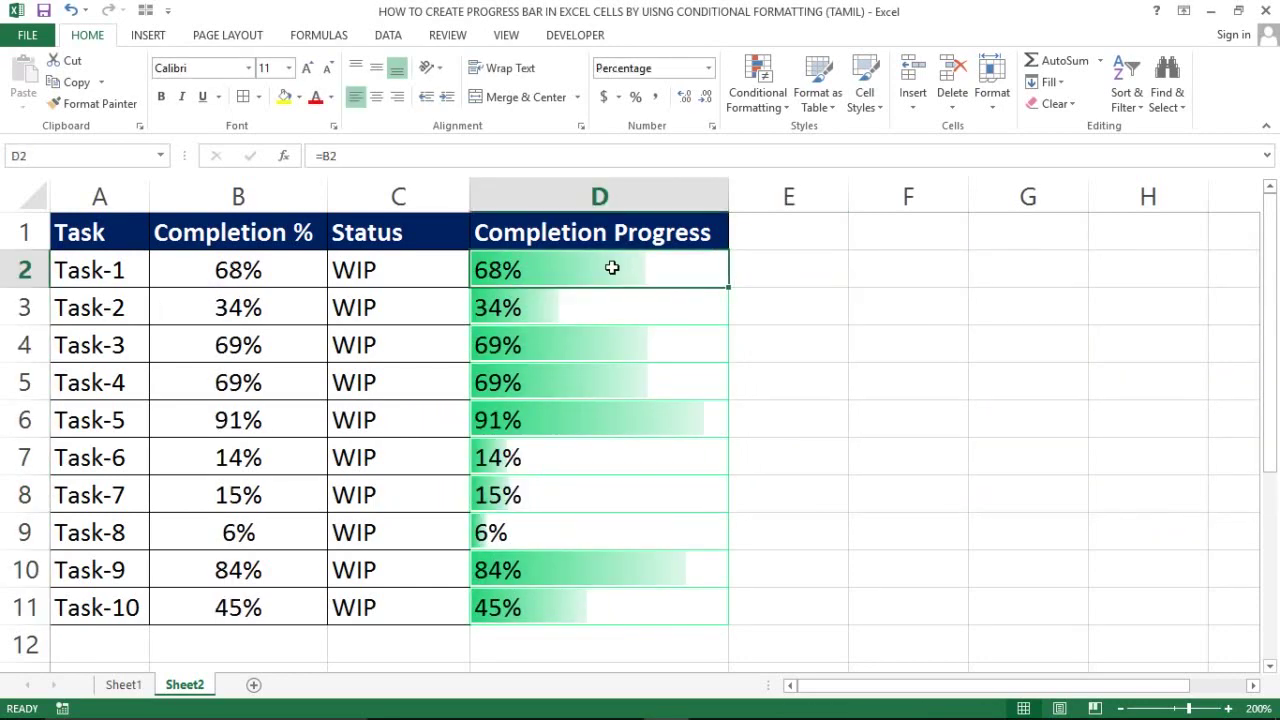
pyautogui.hotkey('ctrl', 'shift', 'Down')
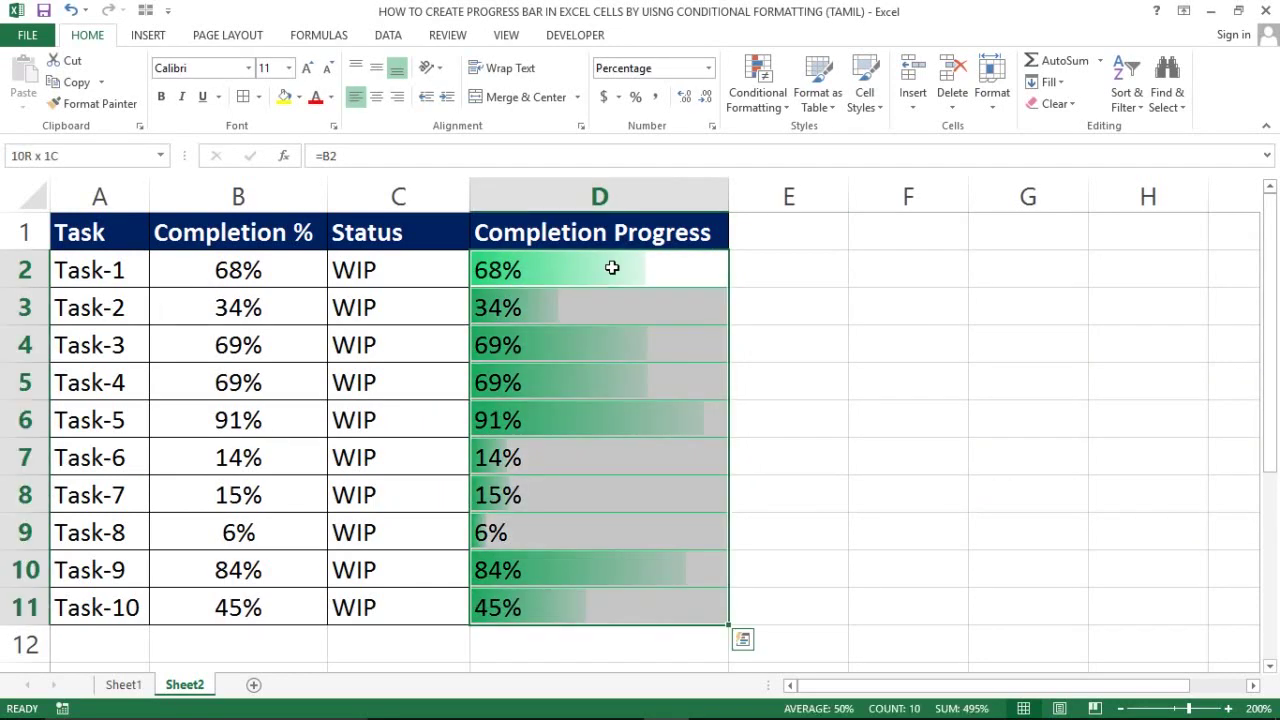
pyautogui.click(757, 92)
pyautogui.click(785, 385)
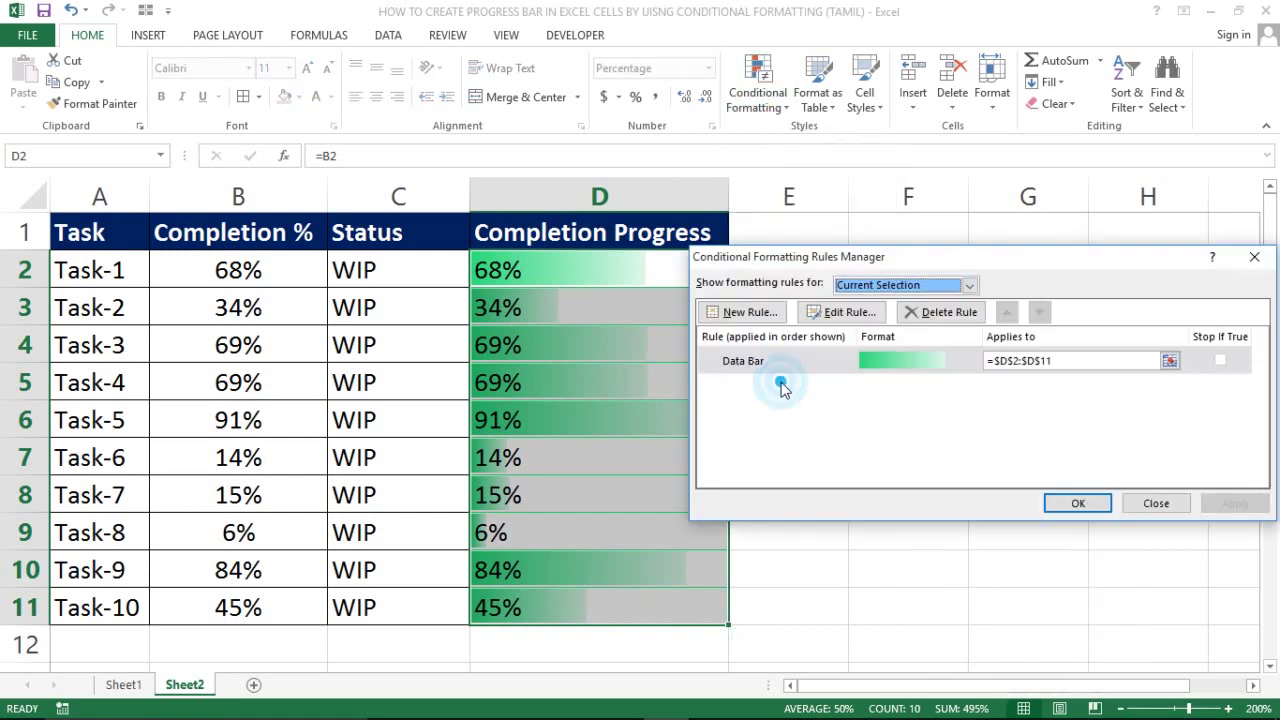
pyautogui.doubleClick(753, 372)
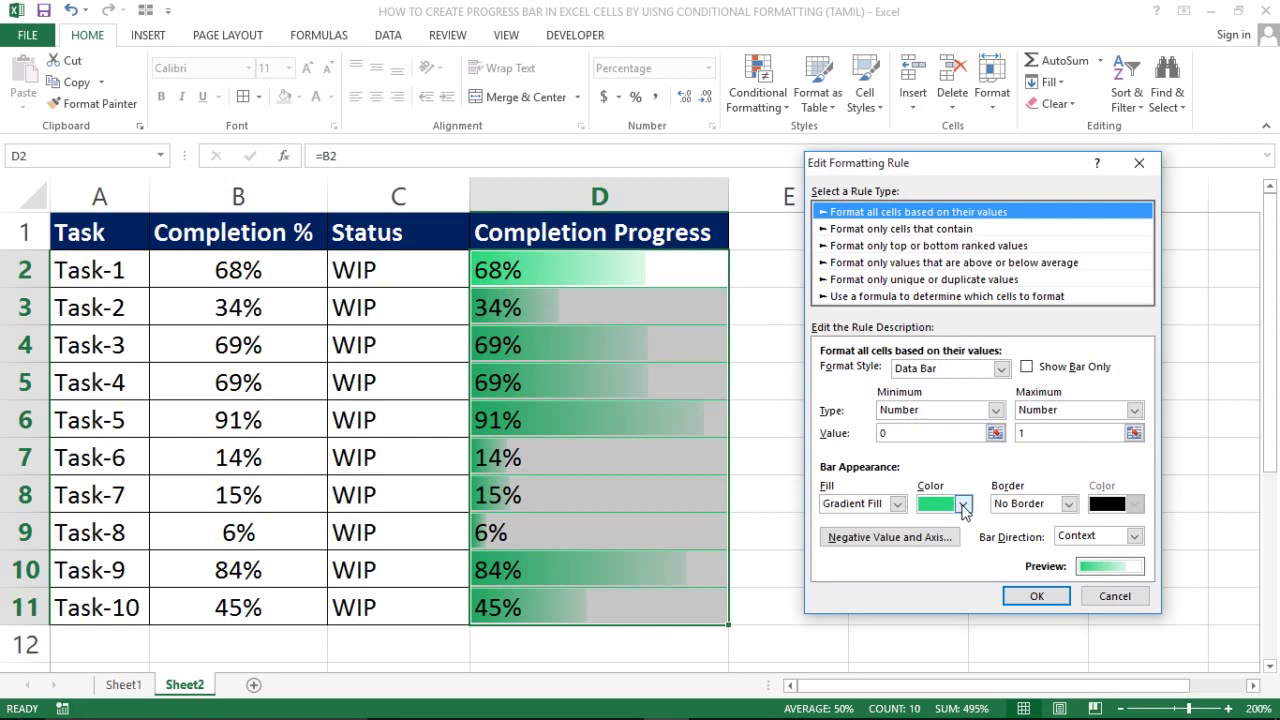
pyautogui.click(897, 505)
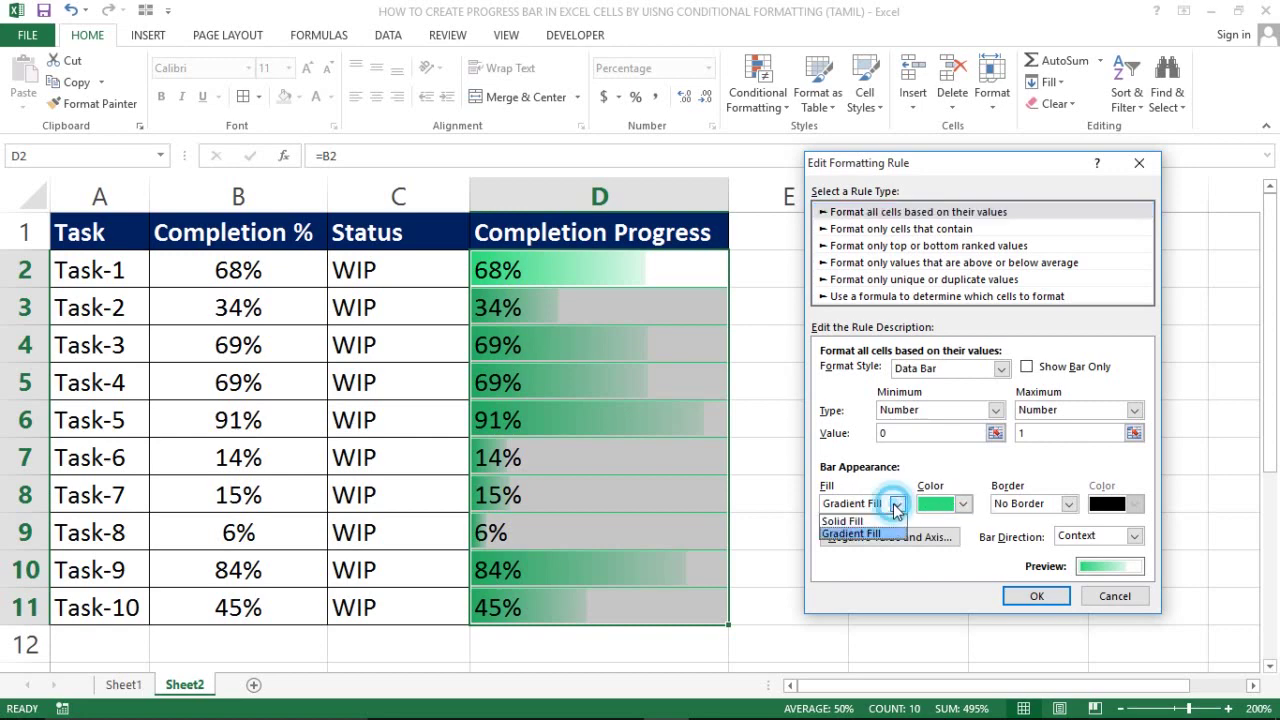
pyautogui.click(963, 565)
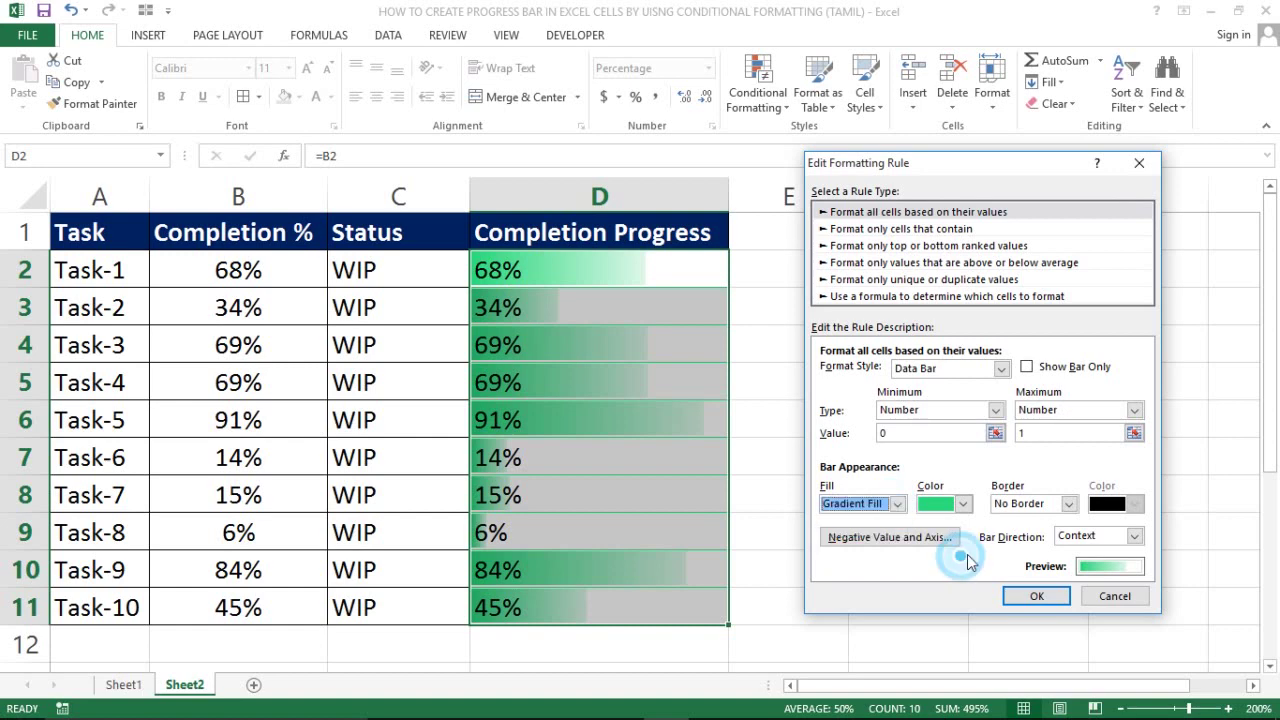
pyautogui.click(1135, 537)
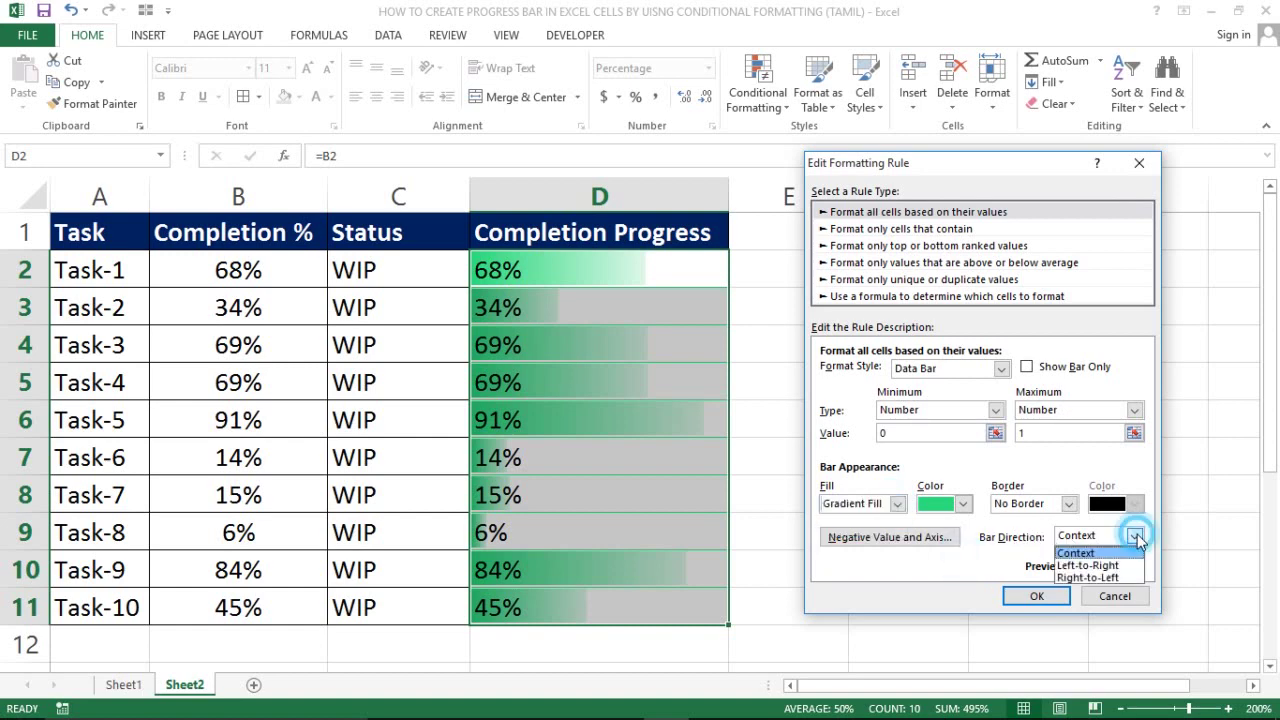
pyautogui.click(1085, 566)
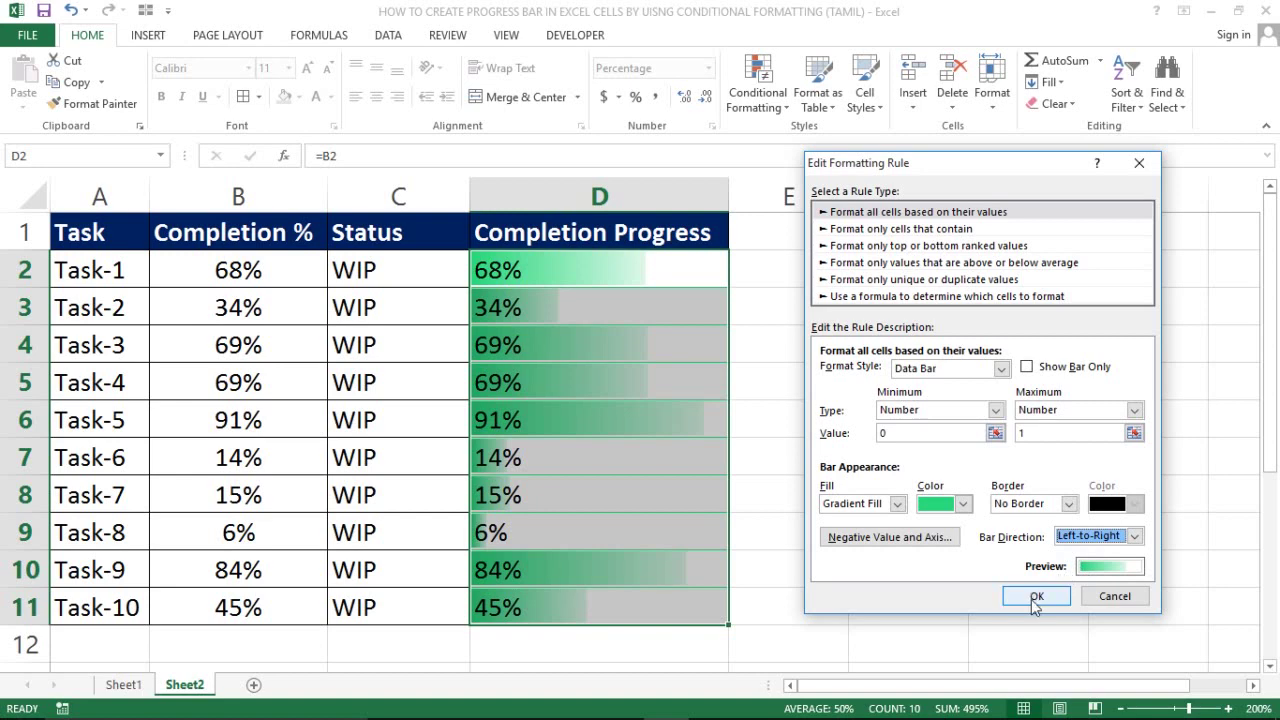
pyautogui.click(1036, 597)
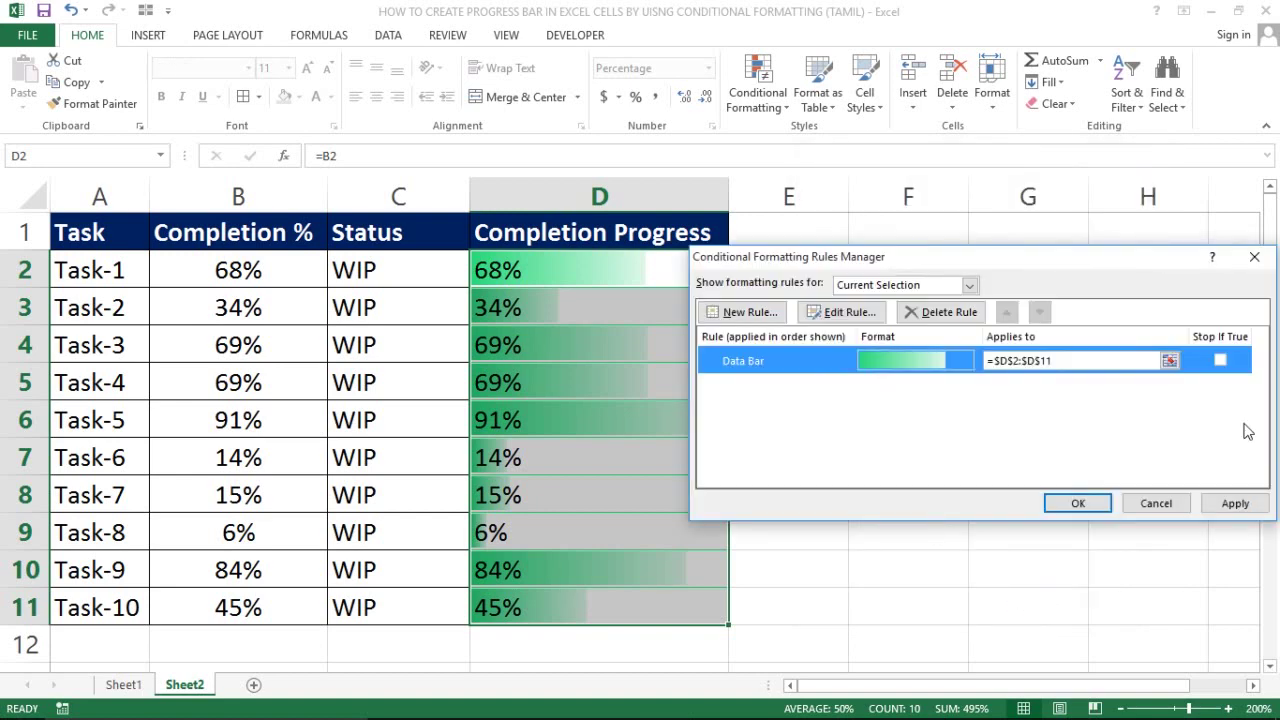
pyautogui.click(1234, 503)
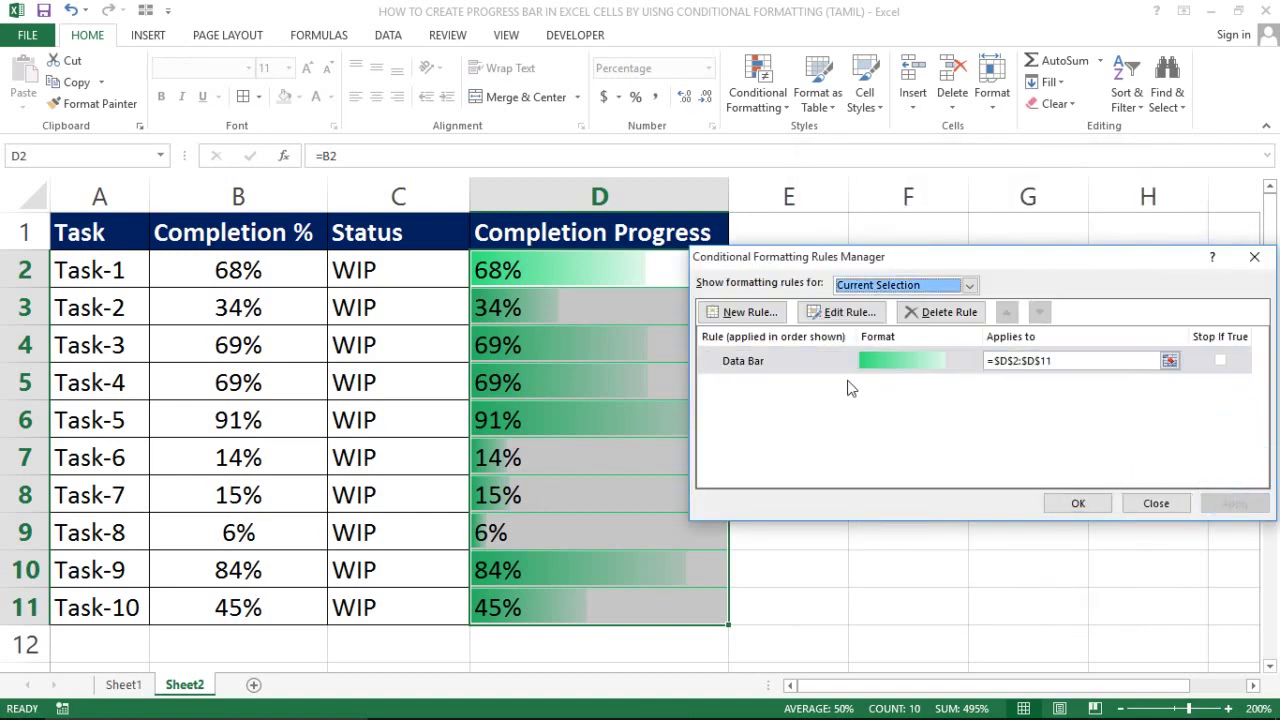
# Step: Change the data bar rule's bar direction to Right-to-Left, apply it and close the rules manager
pyautogui.doubleClick(823, 358)
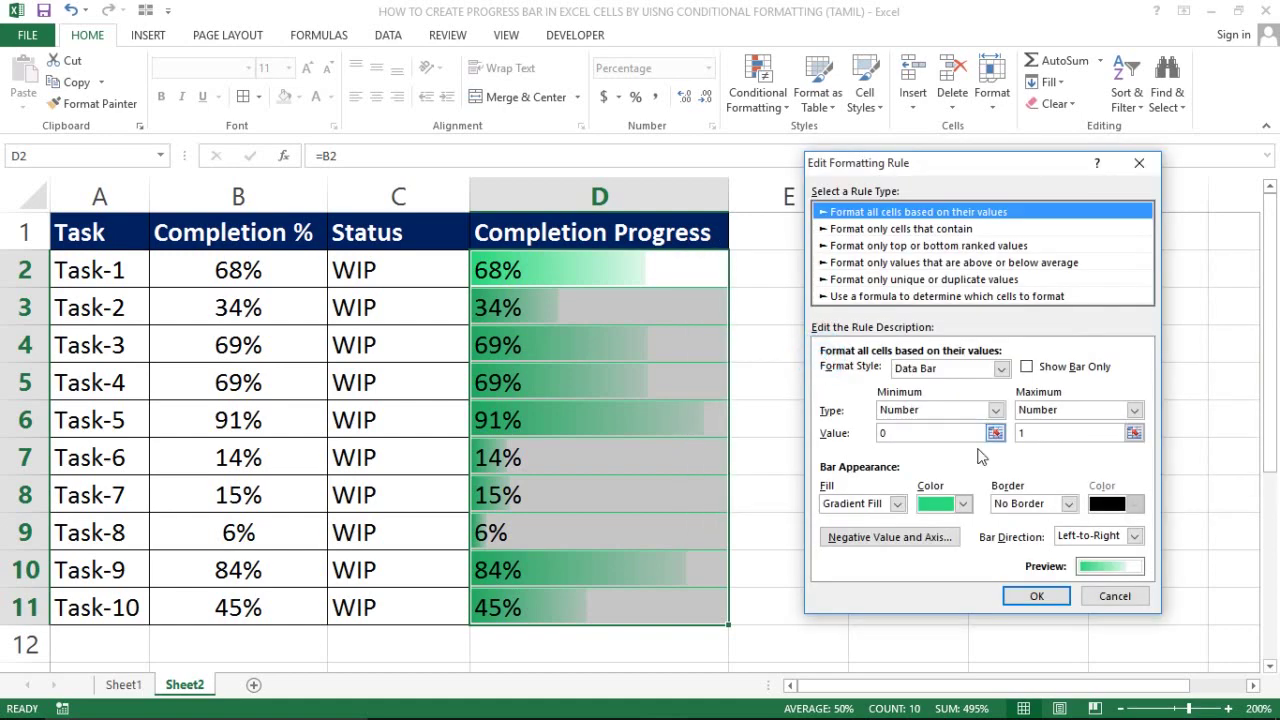
pyautogui.click(1100, 537)
pyautogui.click(1088, 577)
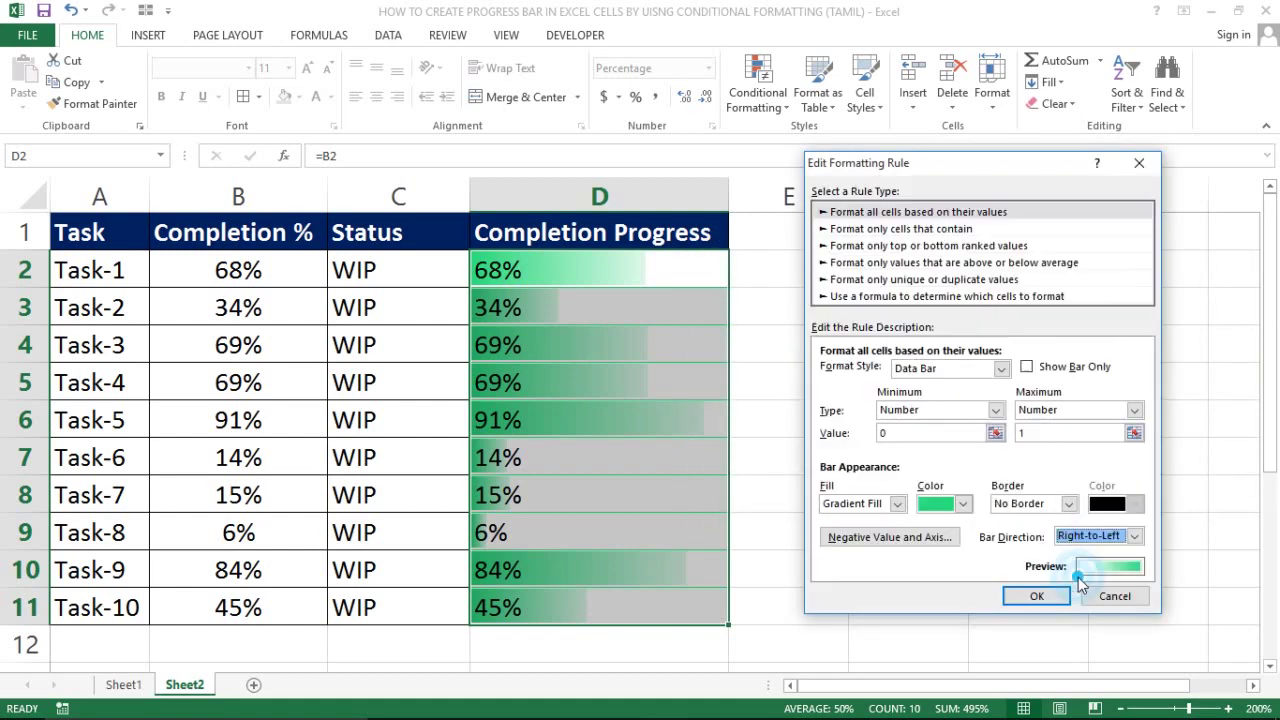
pyautogui.click(1040, 598)
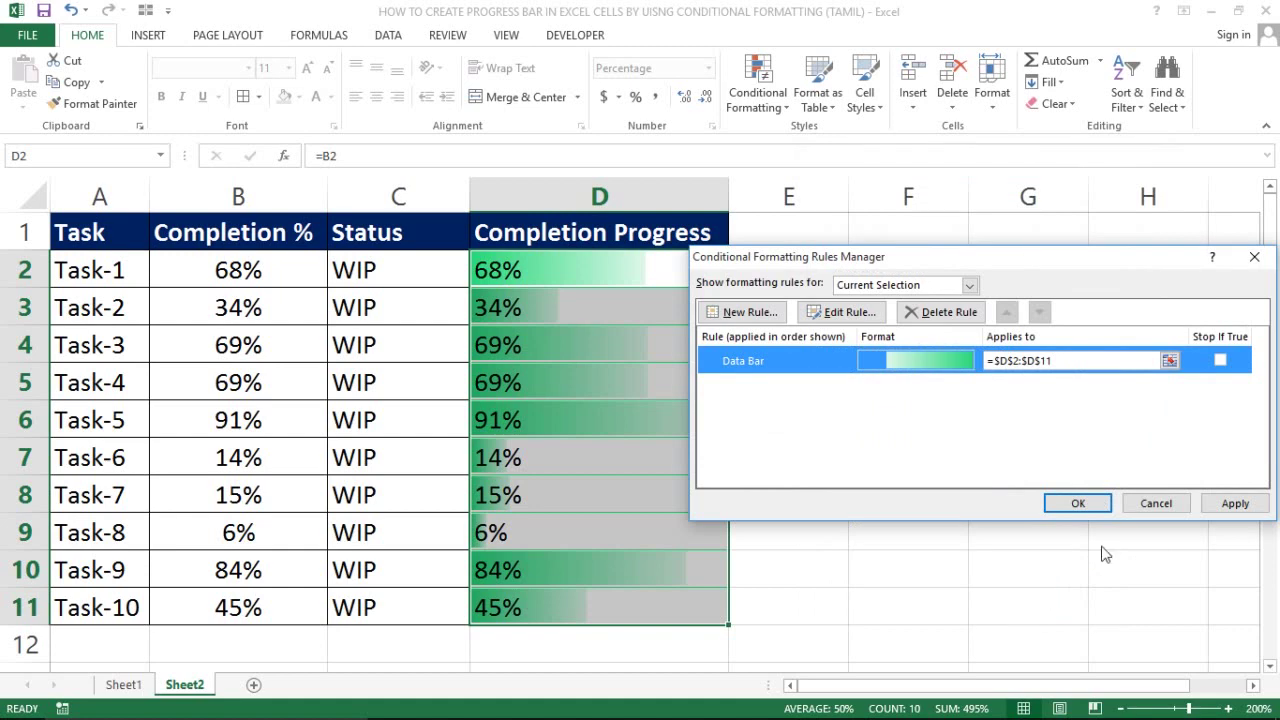
pyautogui.click(1208, 503)
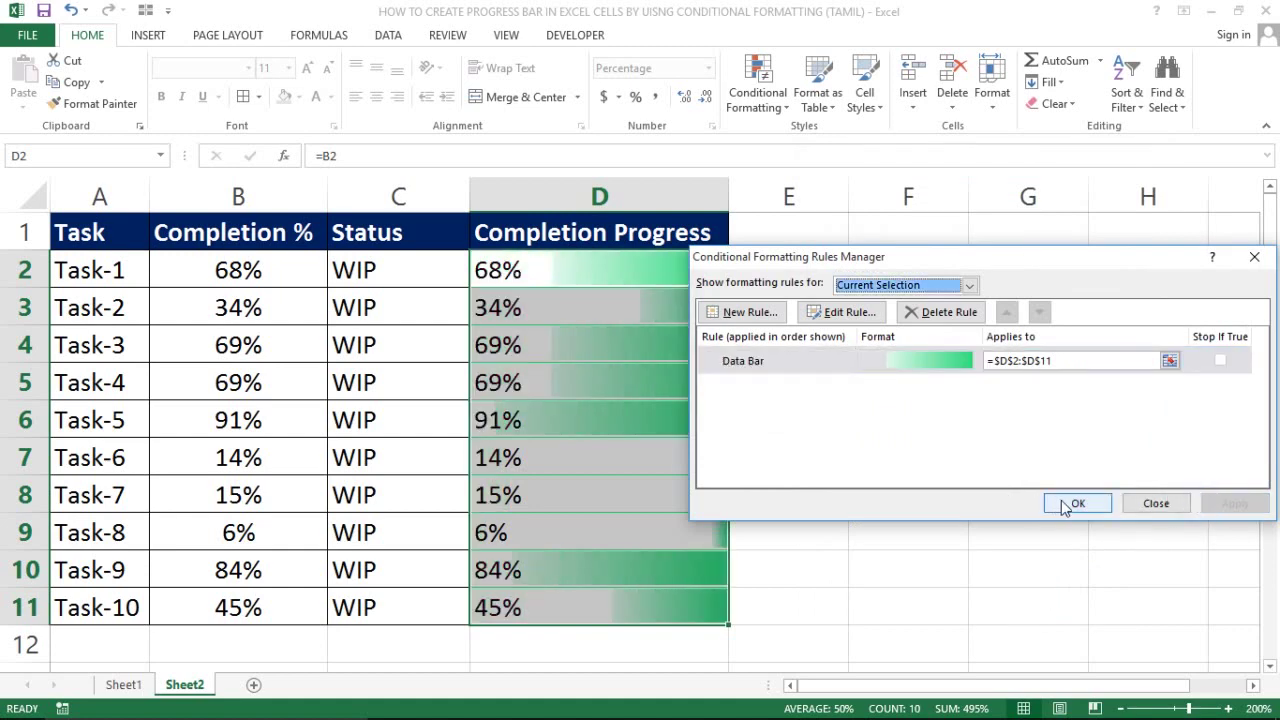
pyautogui.click(1063, 502)
# Step: Right-align the Completion Progress percentages in D2:D11 to match the reversed data bars
pyautogui.click(706, 278)
pyautogui.press('Right')
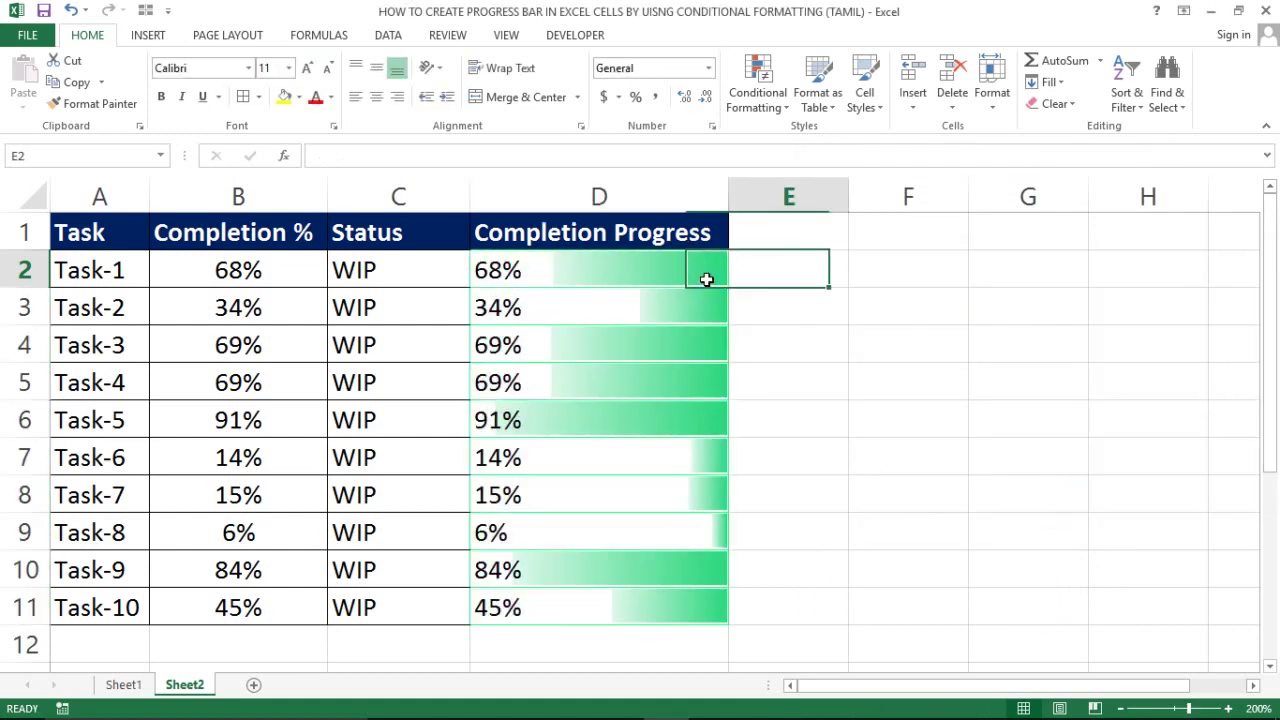
pyautogui.press('Left')
pyautogui.press('Left')
pyautogui.press('Right')
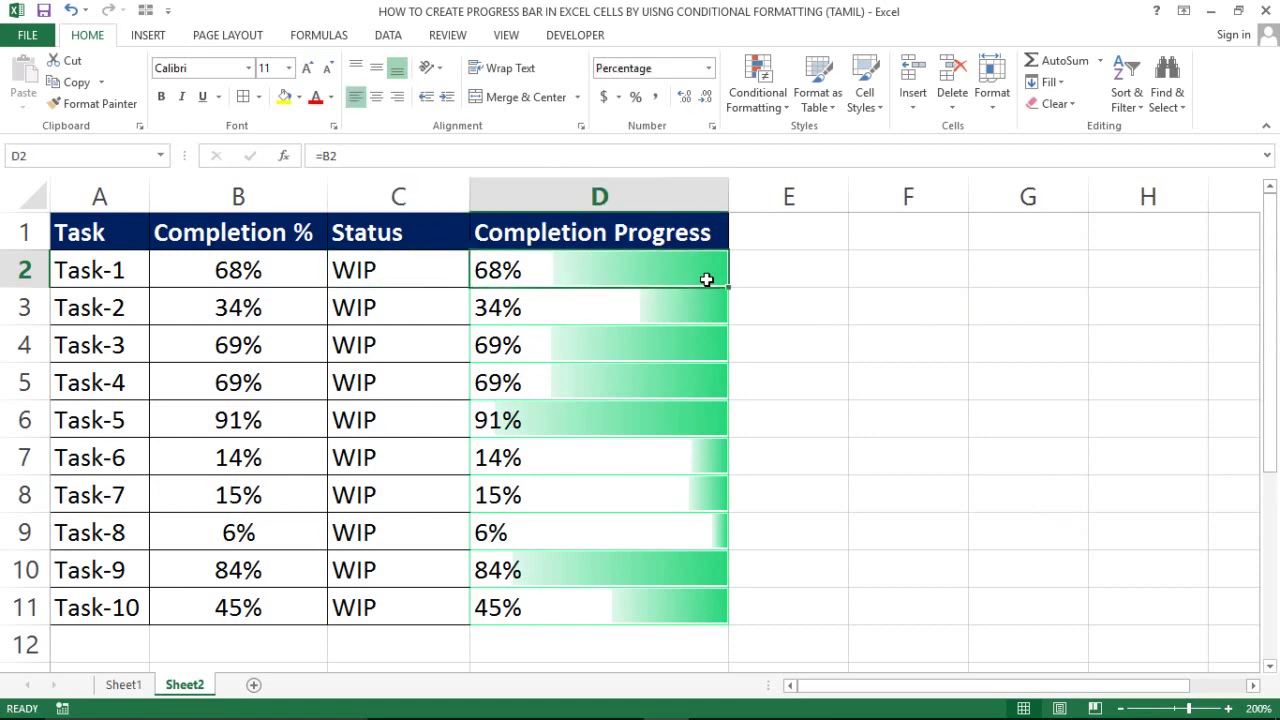
pyautogui.hotkey('ctrl', 'shift', 'Down')
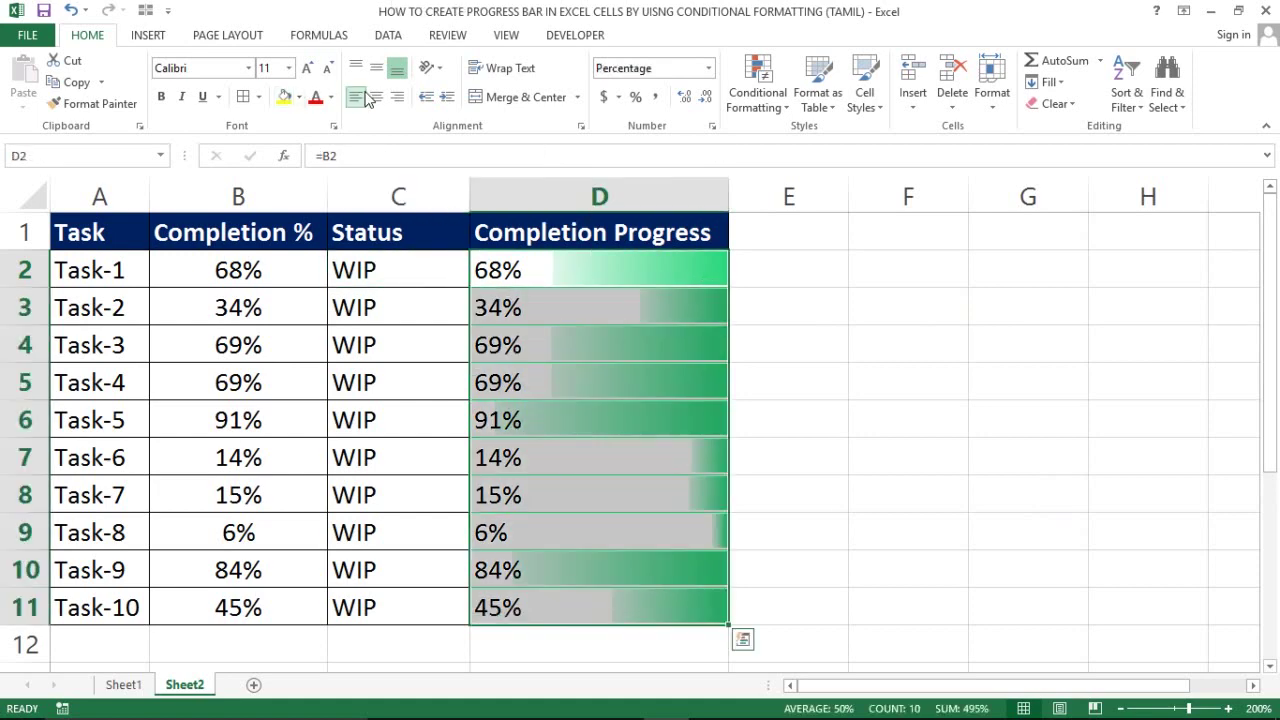
pyautogui.click(397, 96)
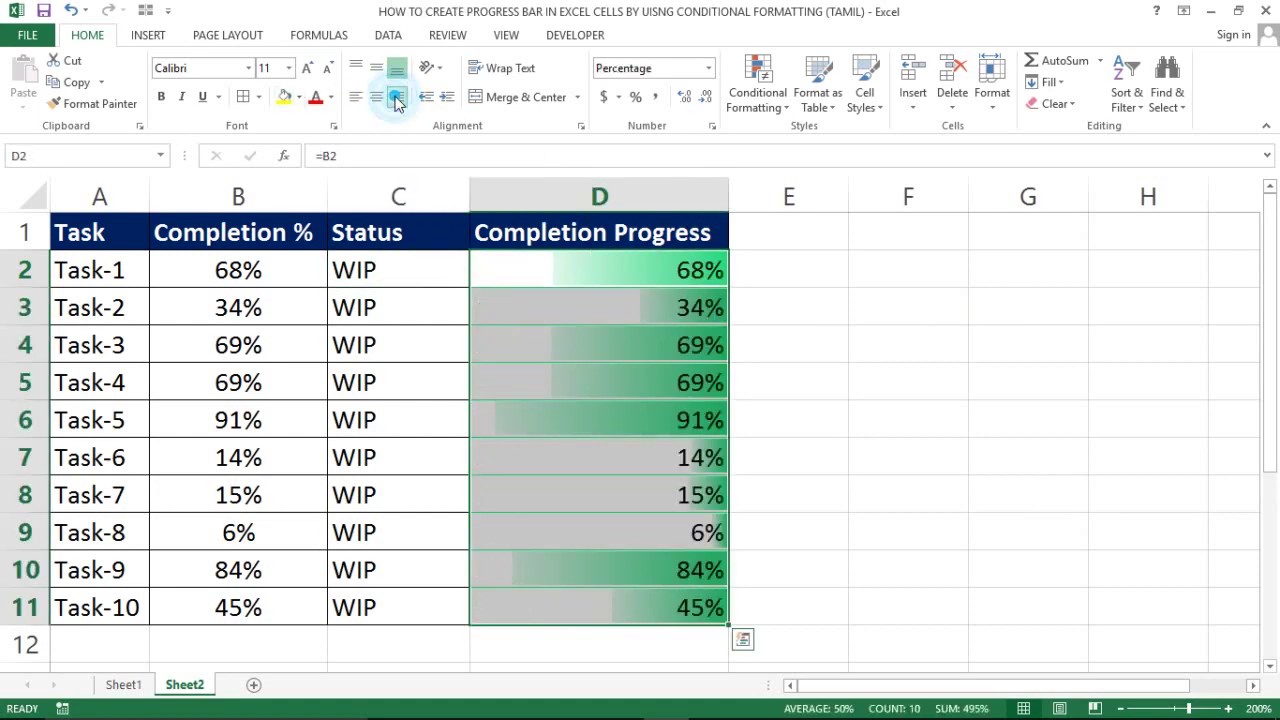
pyautogui.click(668, 309)
pyautogui.press('Up')
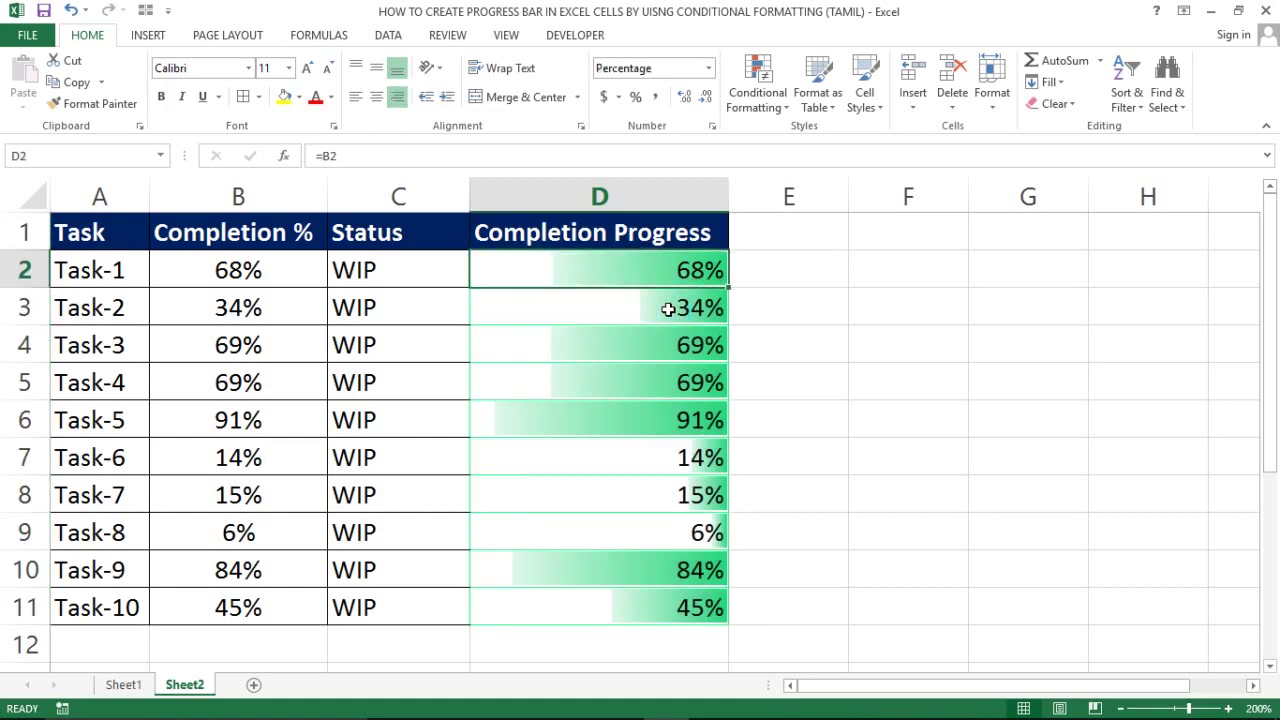
# Step: Enter 100% as Task-1's Completion % in B2 and check its status and progress bar
pyautogui.click(248, 275)
pyautogui.write('100')
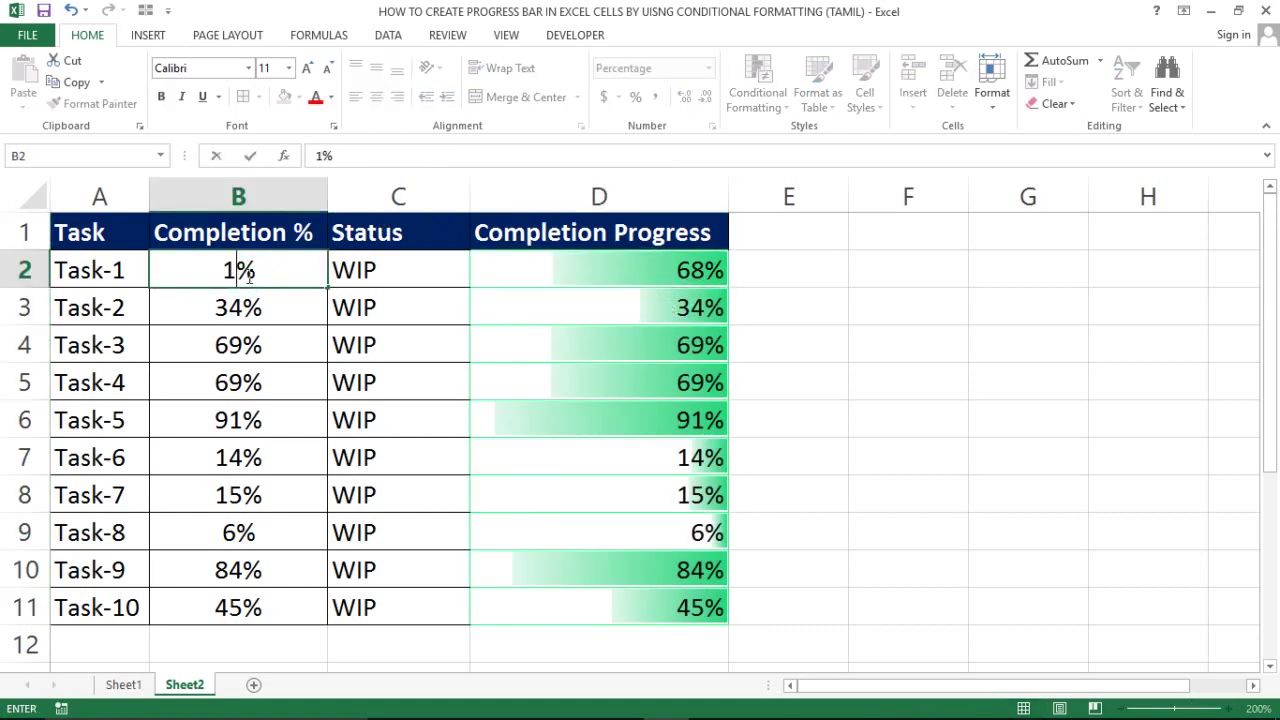
pyautogui.press('Return')
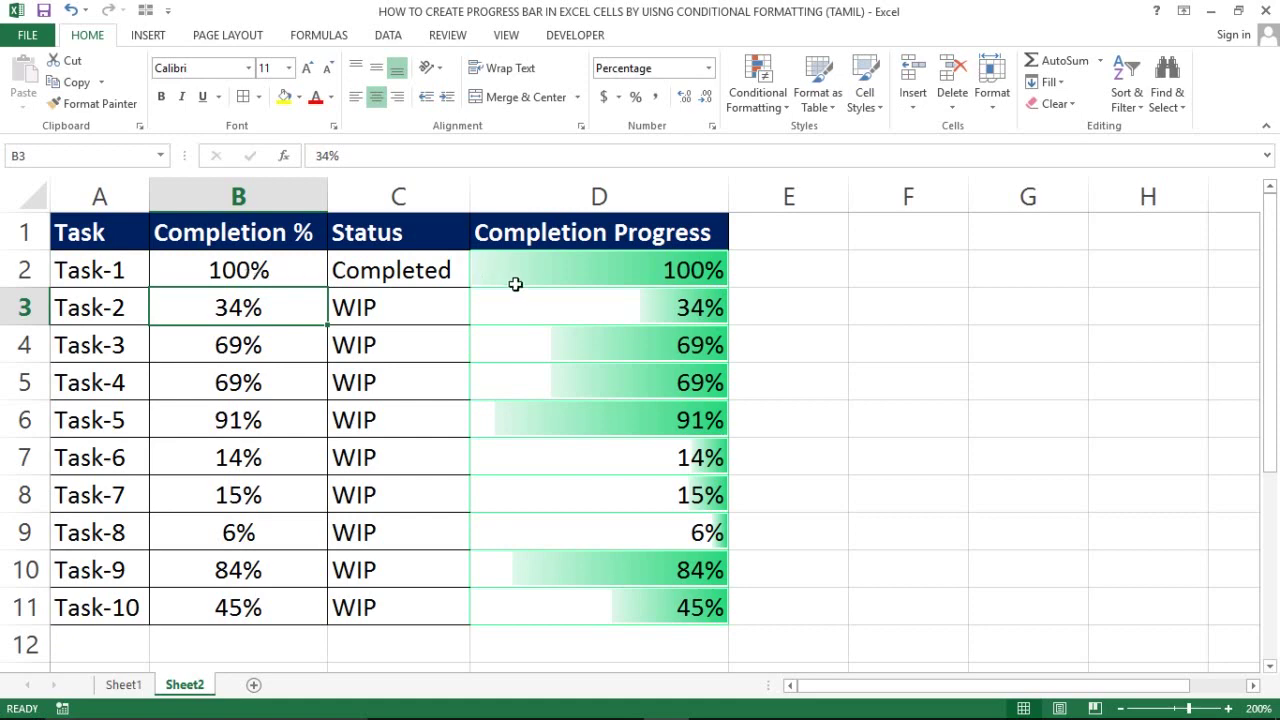
pyautogui.moveTo(550, 272); pyautogui.dragTo(248, 350)
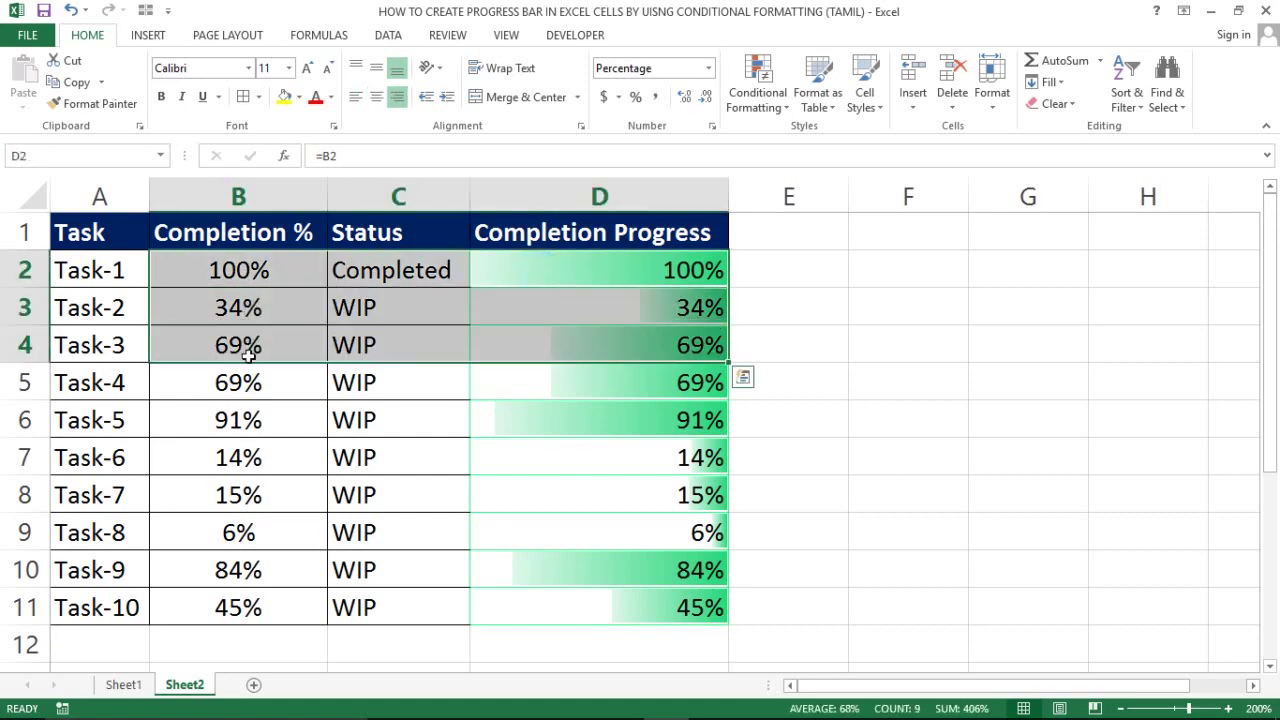
pyautogui.click(238, 450)
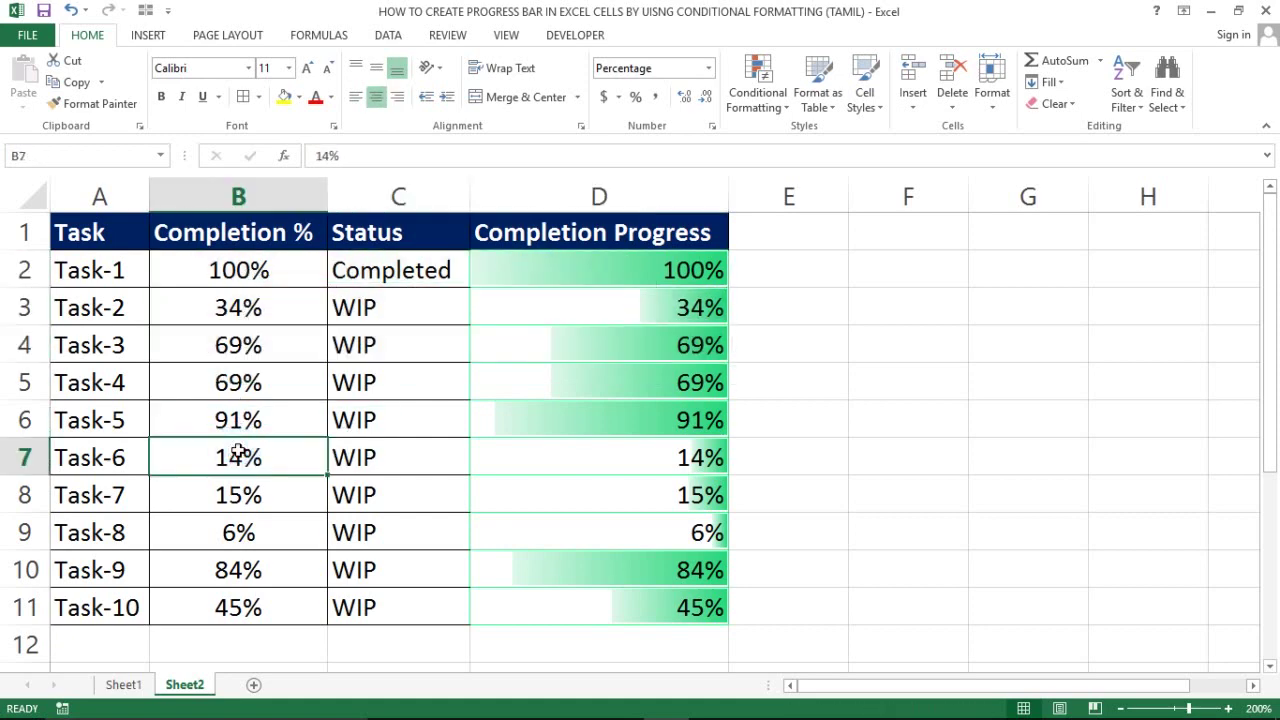
# Step: Enter 100% as Task-6's Completion % in B7
pyautogui.write('1000')
pyautogui.press('BackSpace')
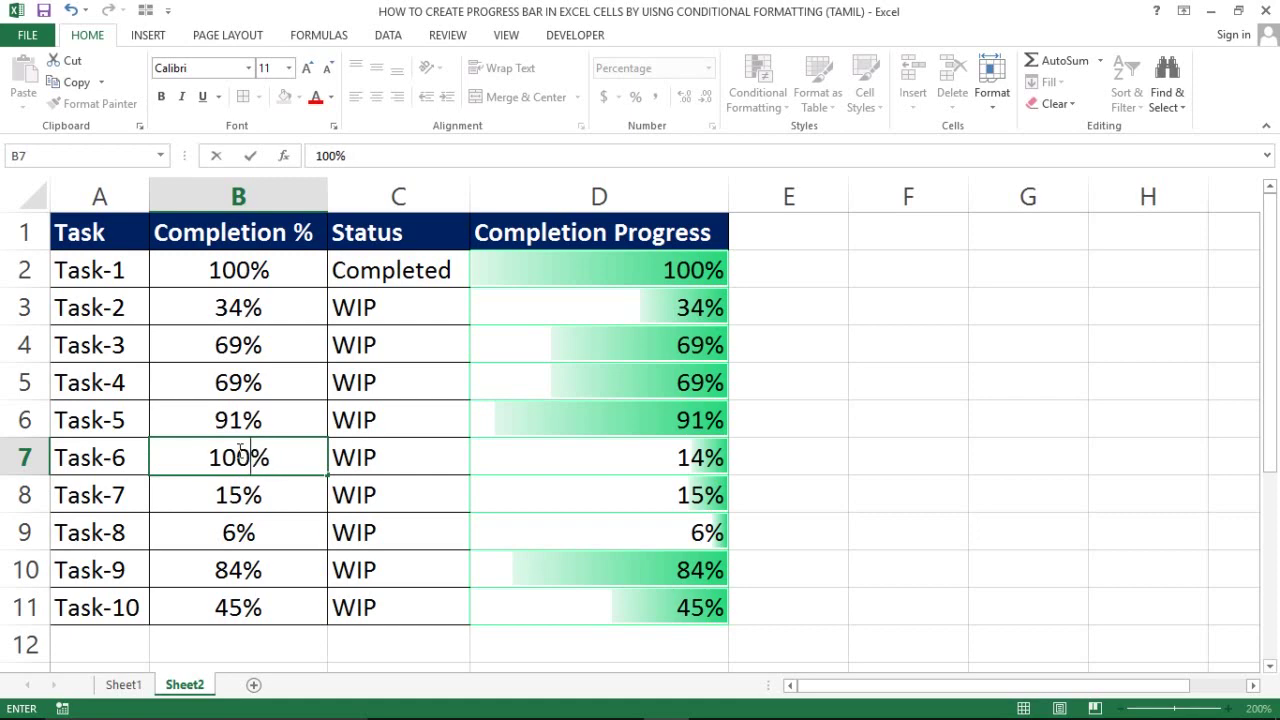
pyautogui.press('Return')
pyautogui.click(768, 331)
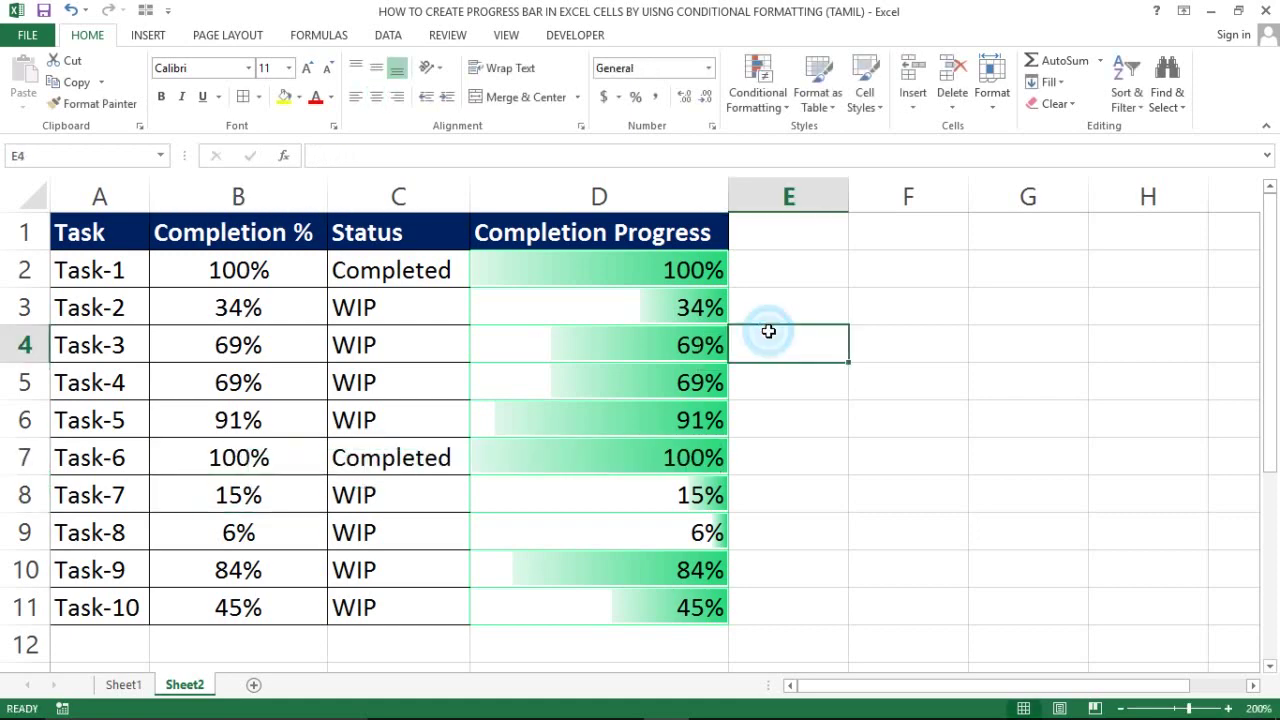
# Step: Change the D2:D11 data bar rule's fill to Solid Fill, apply it and close the rules manager
pyautogui.press('Up')
pyautogui.press('Up')
pyautogui.press('Up')
pyautogui.press('Left')
pyautogui.press('Down')
pyautogui.hotkey('ctrl', 'shift', 'Down')
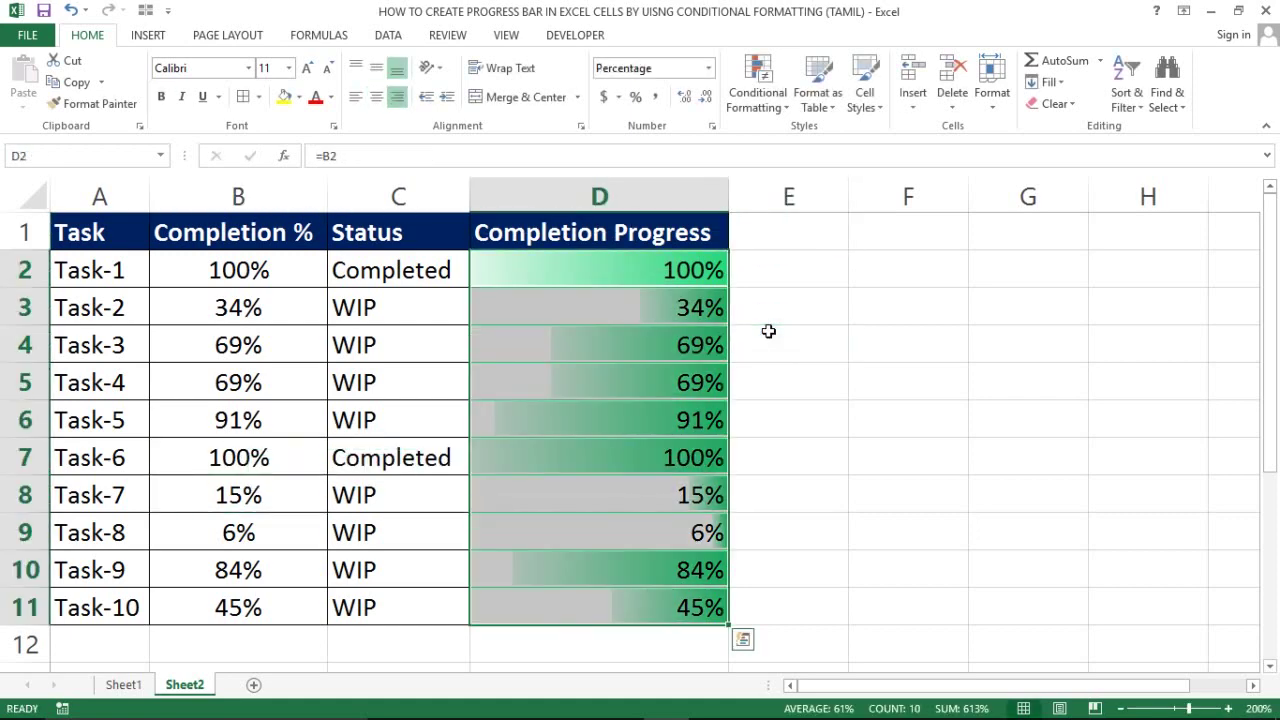
pyautogui.click(758, 95)
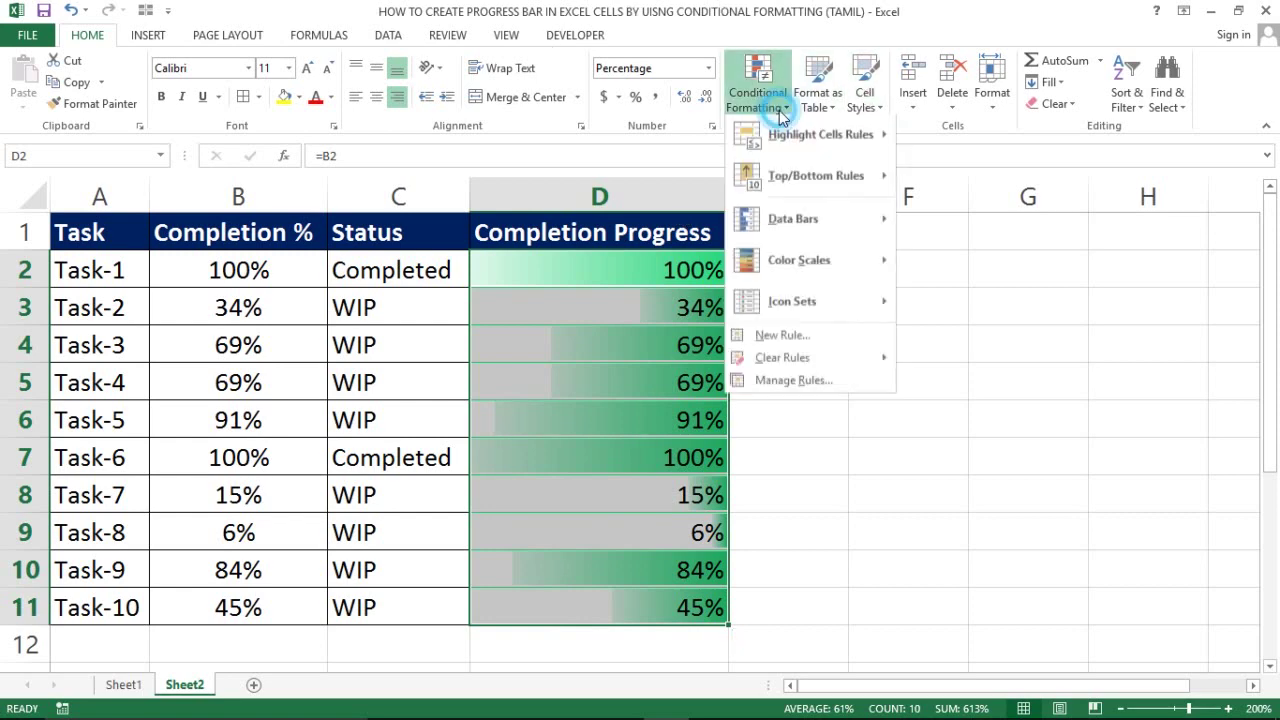
pyautogui.click(791, 390)
pyautogui.click(750, 365)
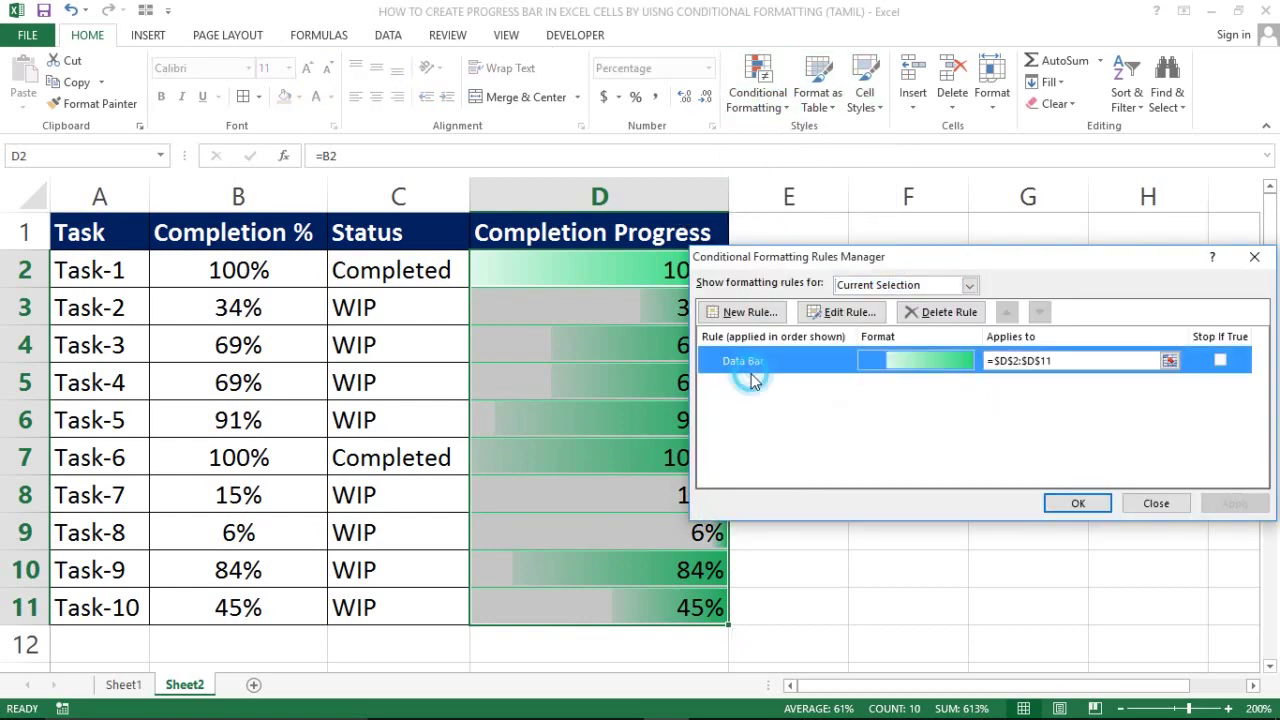
pyautogui.doubleClick(767, 368)
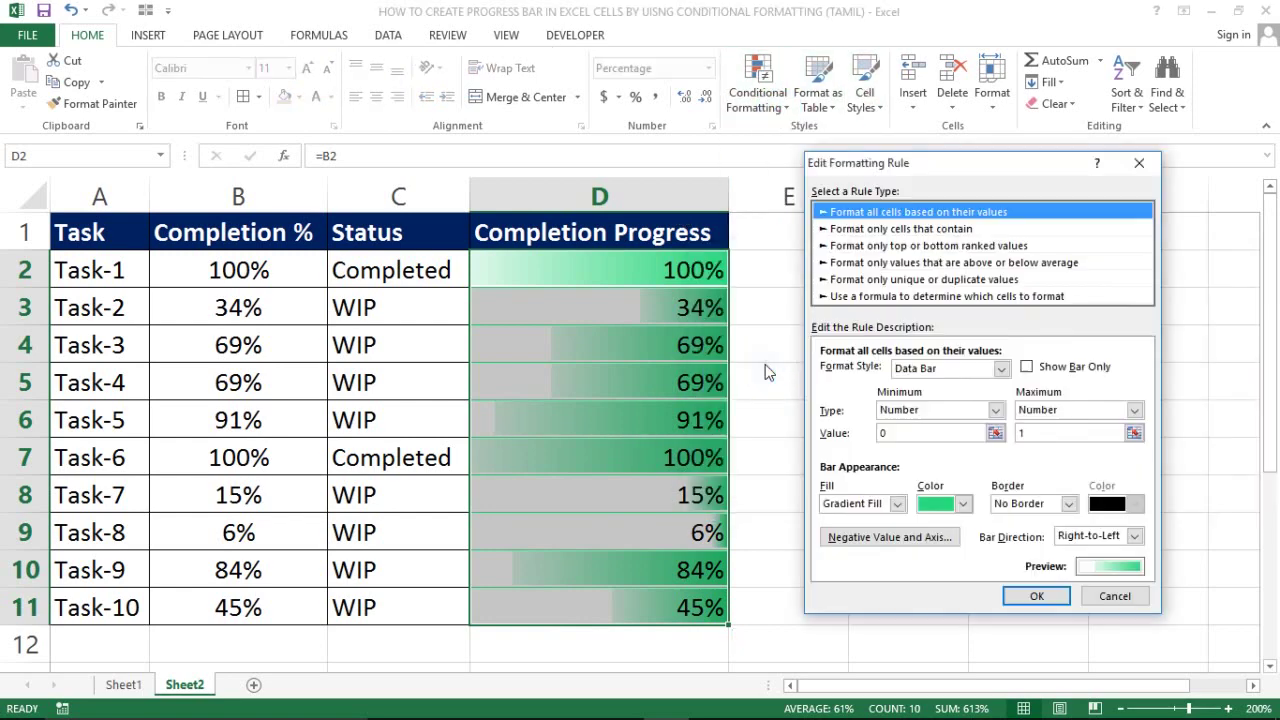
pyautogui.click(898, 504)
pyautogui.click(845, 521)
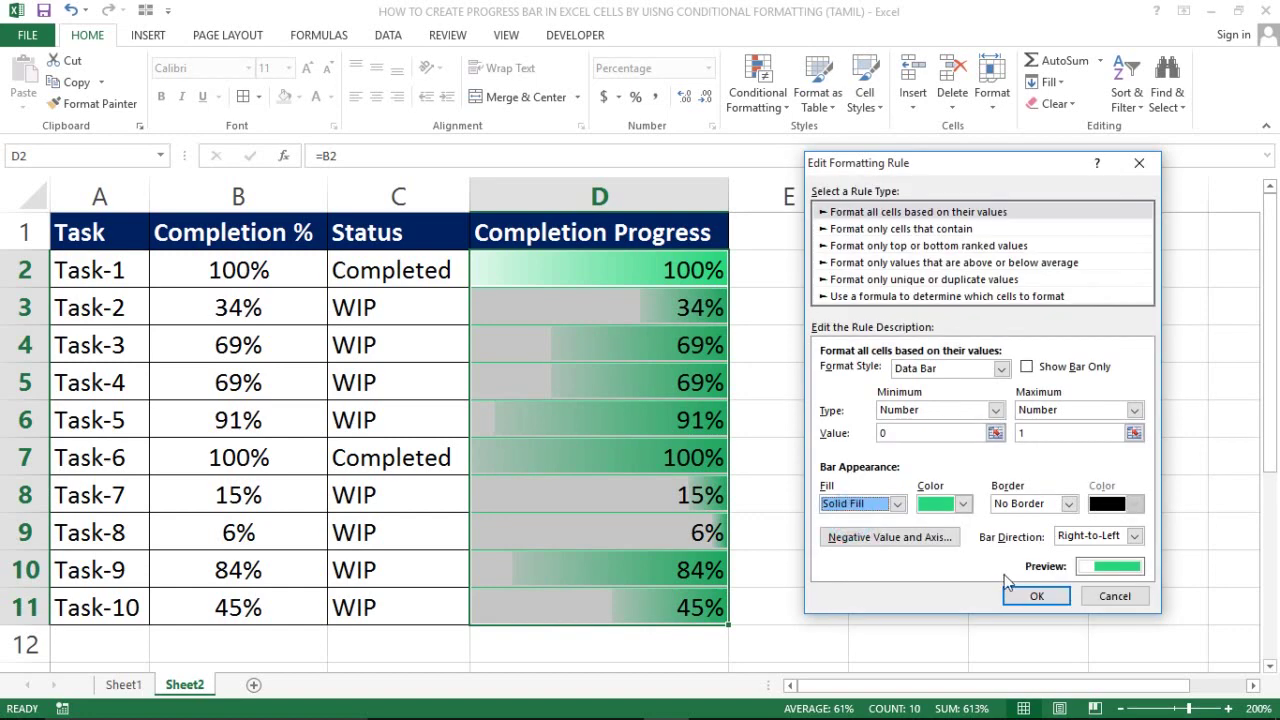
pyautogui.click(1020, 597)
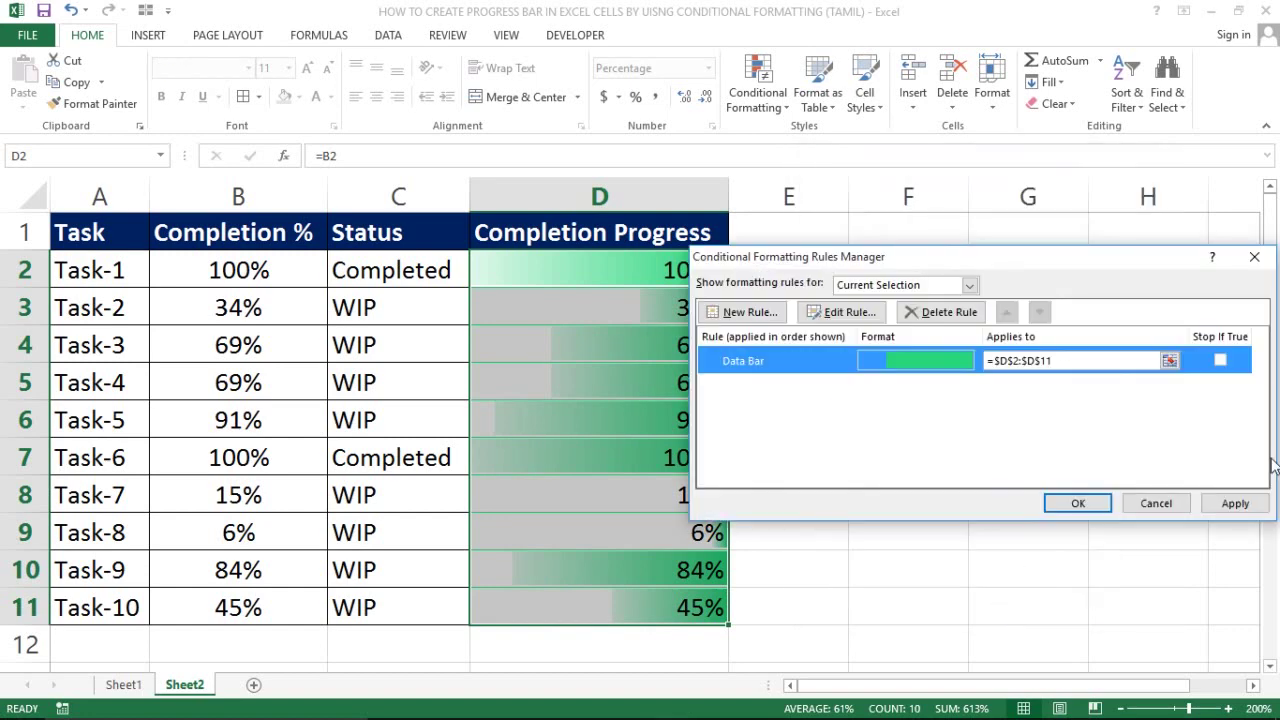
pyautogui.click(1232, 502)
pyautogui.click(1049, 504)
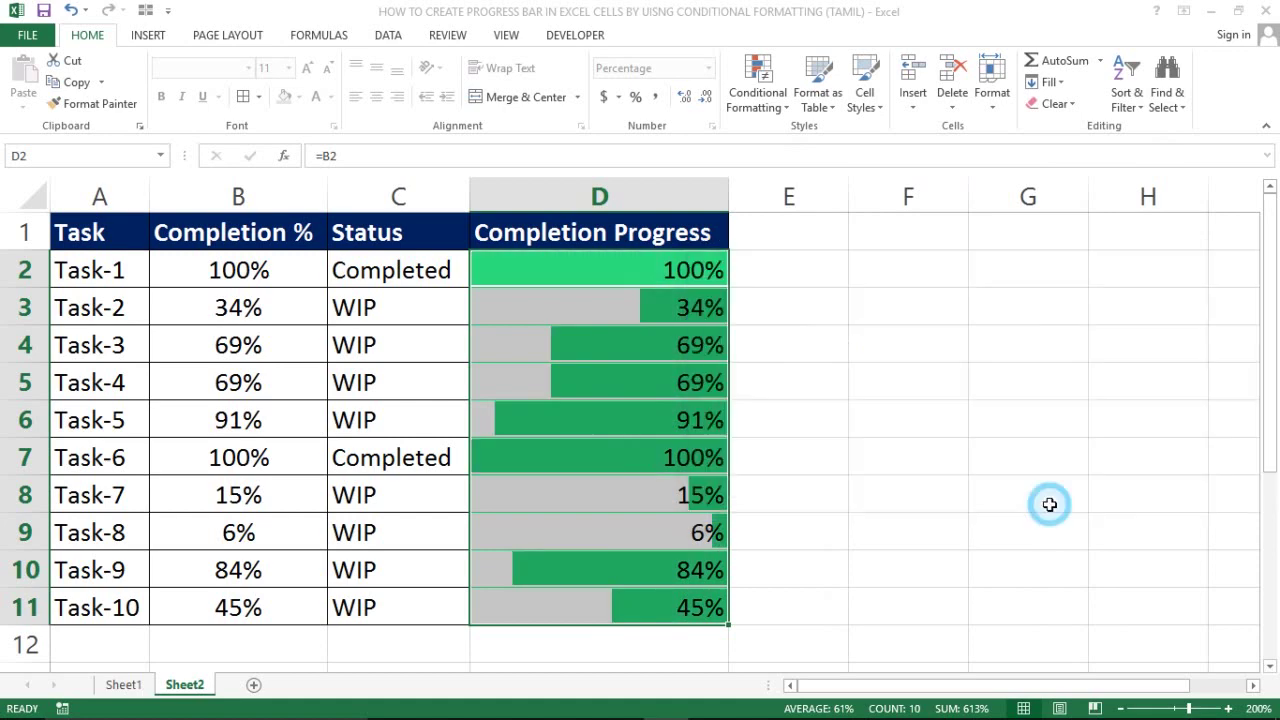
# Step: Set the D2:D11 data bar rule's direction back to Left-to-Right, apply it and close the rules manager
pyautogui.click(635, 423)
pyautogui.press('Up')
pyautogui.press('Up')
pyautogui.press('Up')
pyautogui.press('Up')
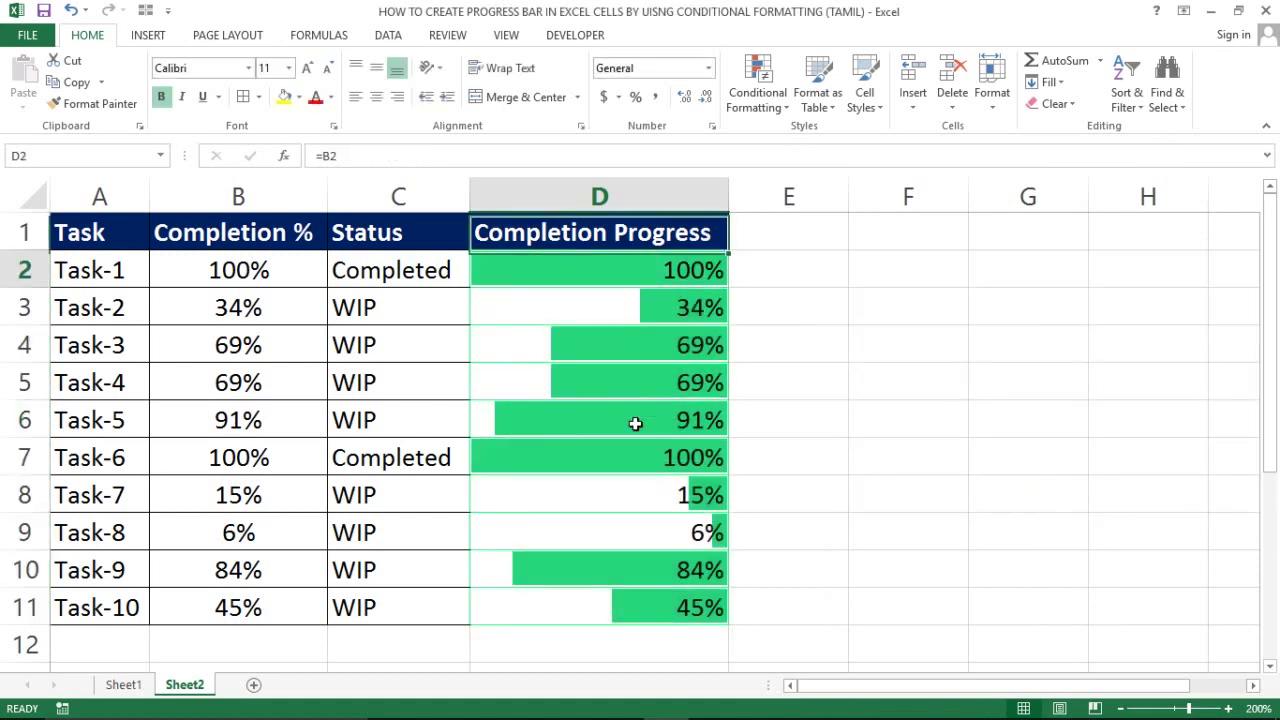
pyautogui.hotkey('ctrl', 'shift', 'Down')
pyautogui.press('Up')
pyautogui.press('Down')
pyautogui.hotkey('ctrl', 'shift', 'Down')
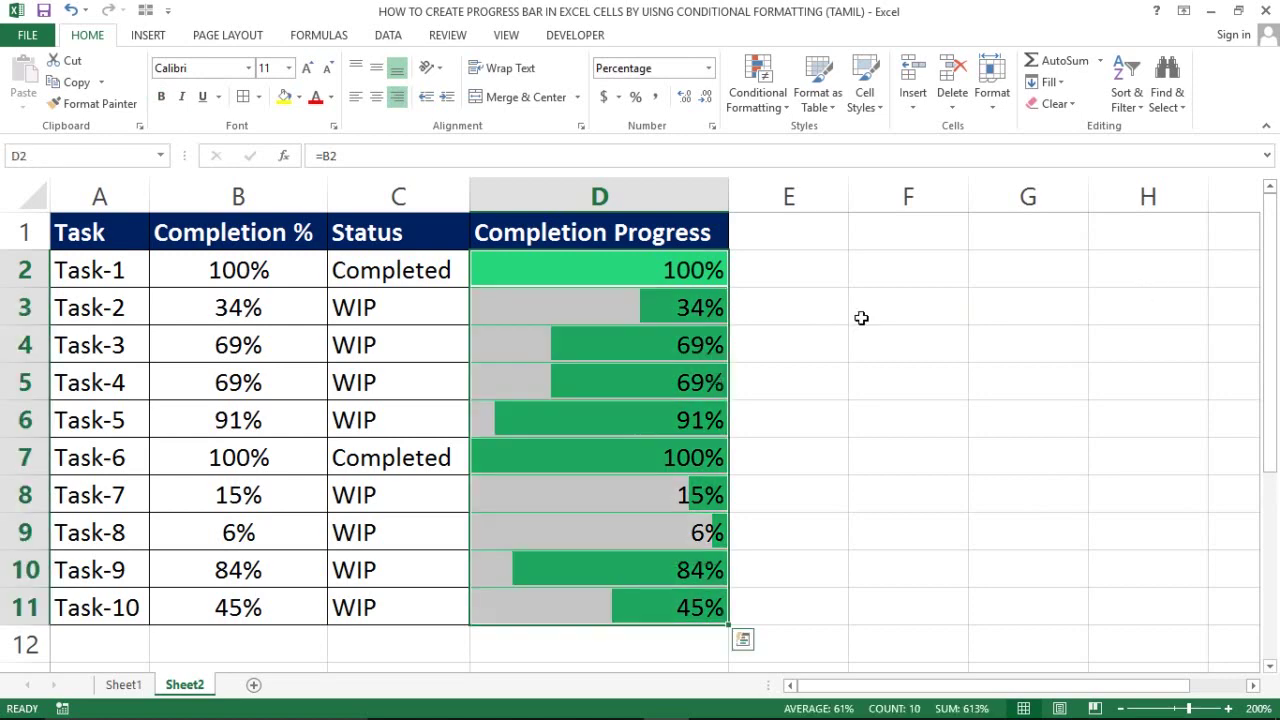
pyautogui.click(788, 104)
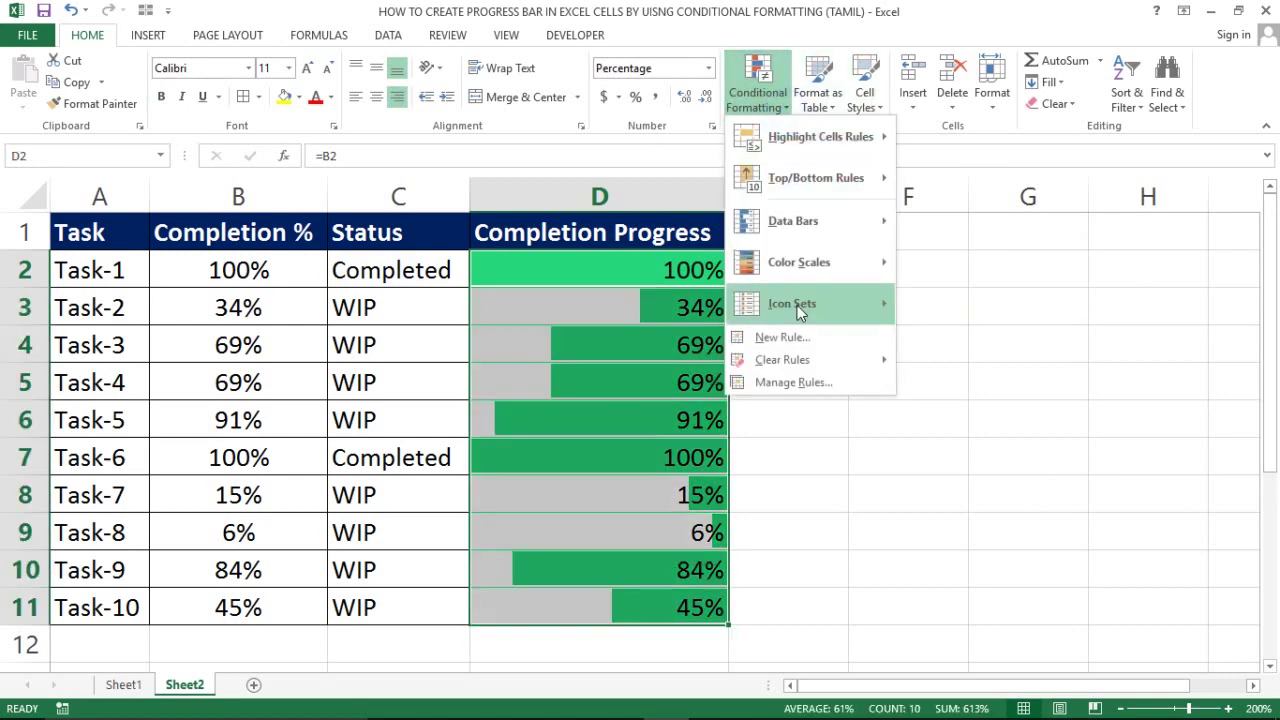
pyautogui.click(780, 382)
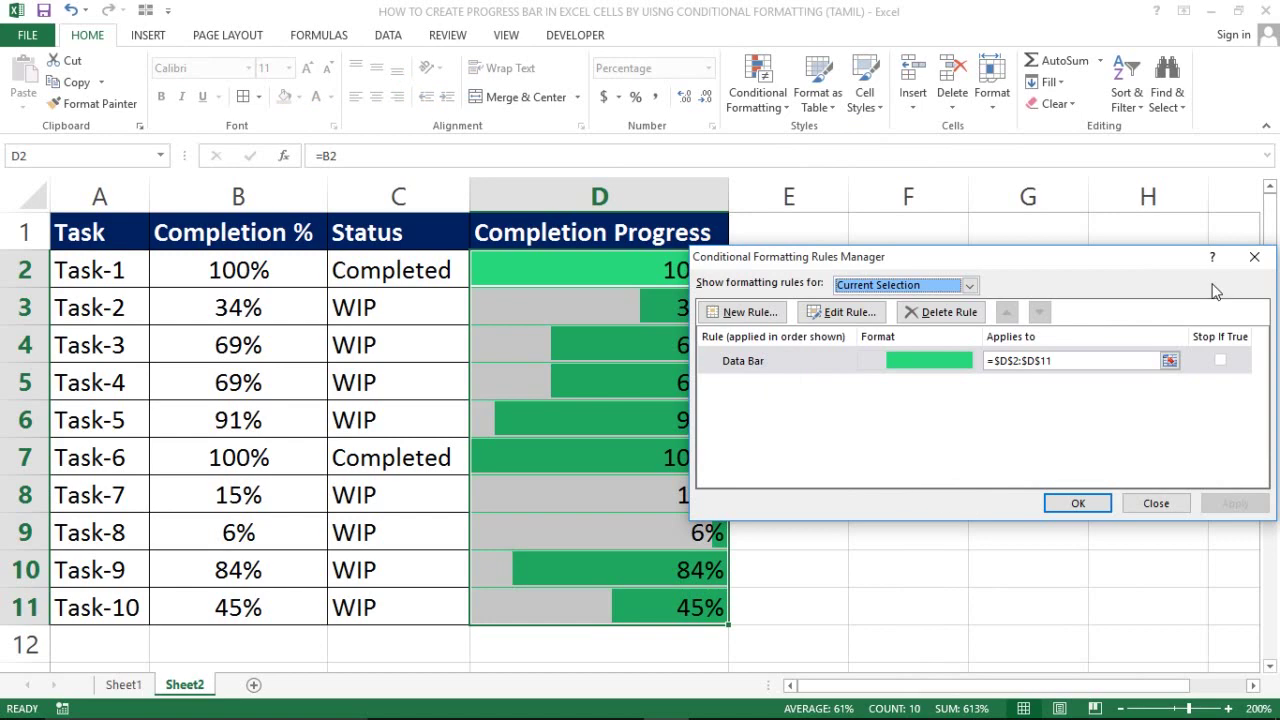
pyautogui.doubleClick(875, 360)
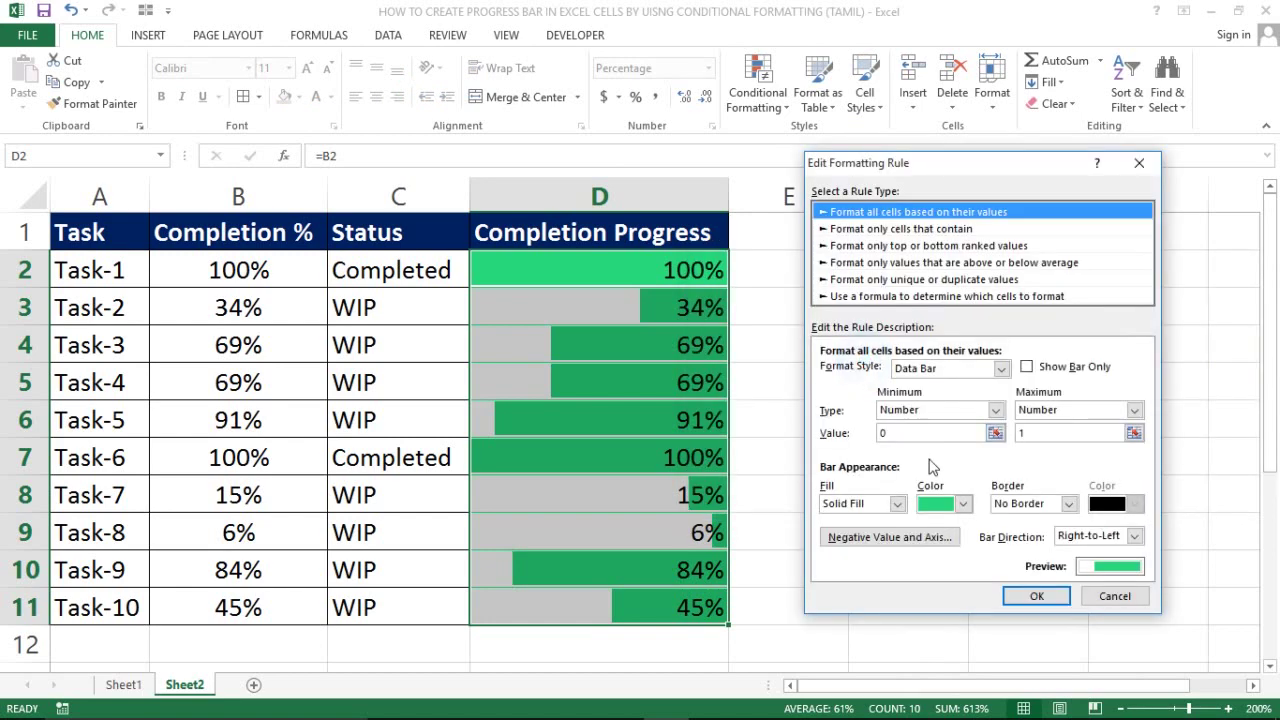
pyautogui.click(1105, 540)
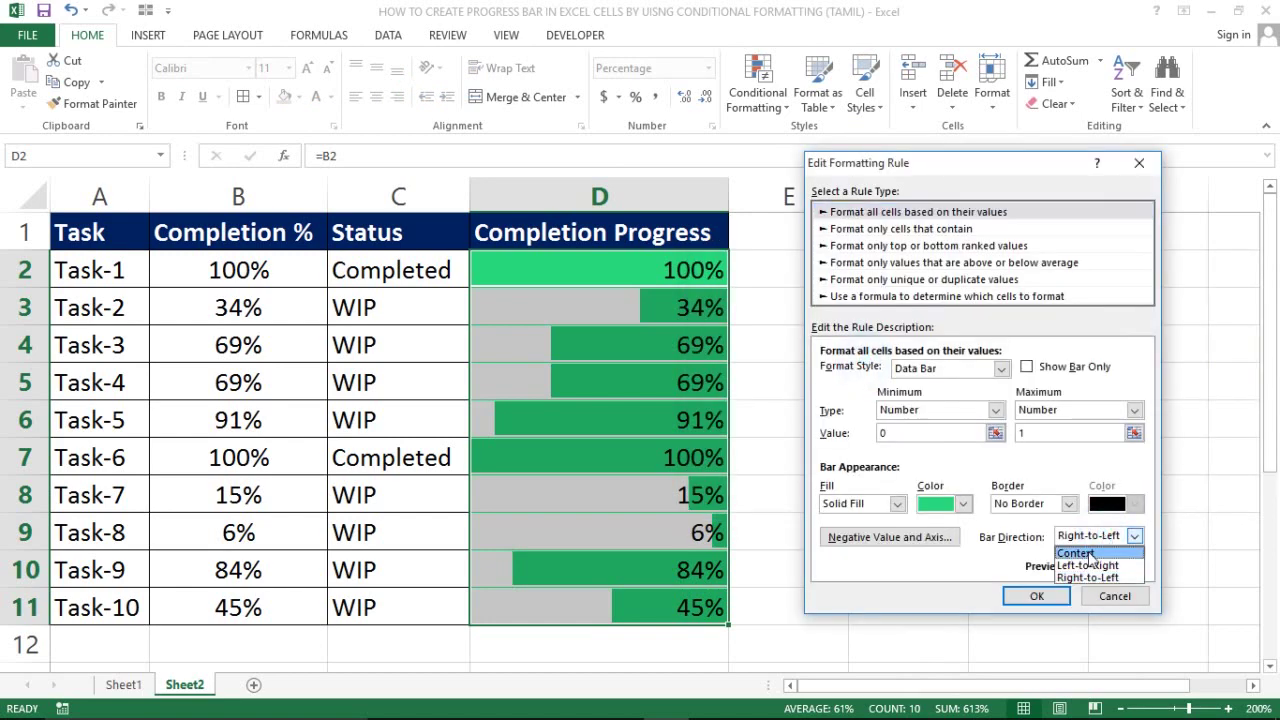
pyautogui.click(1088, 562)
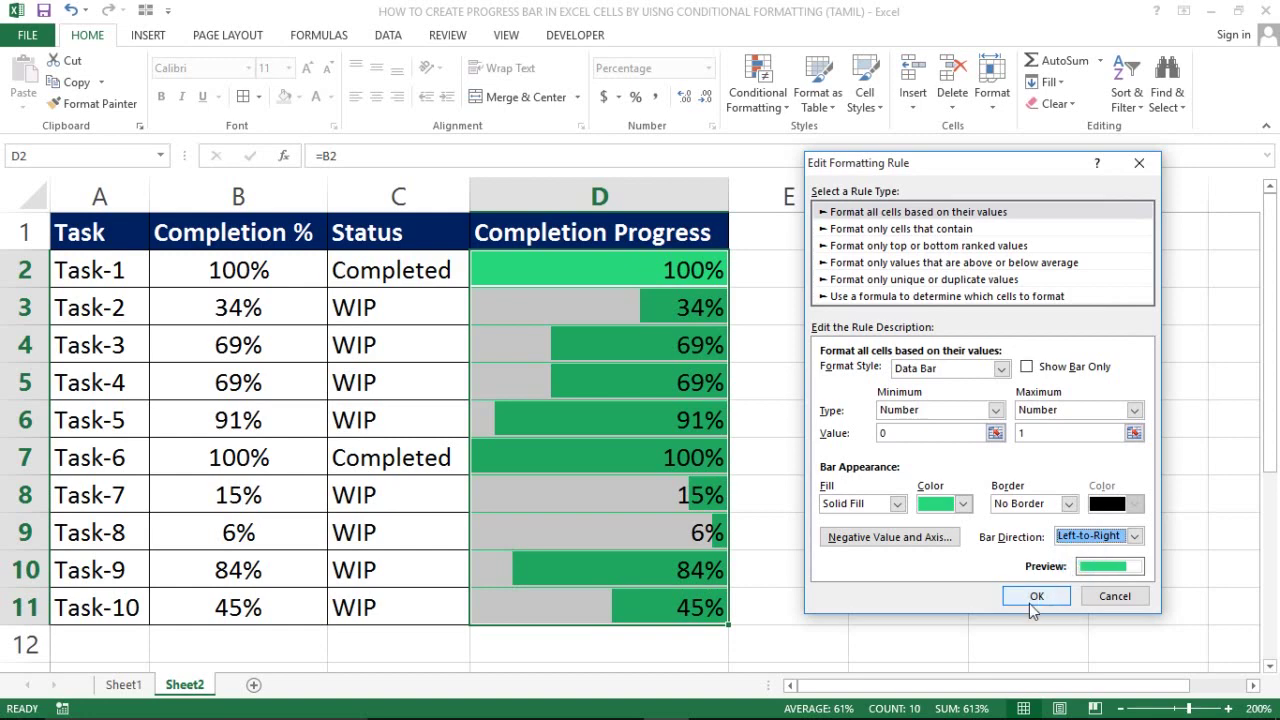
pyautogui.click(1037, 596)
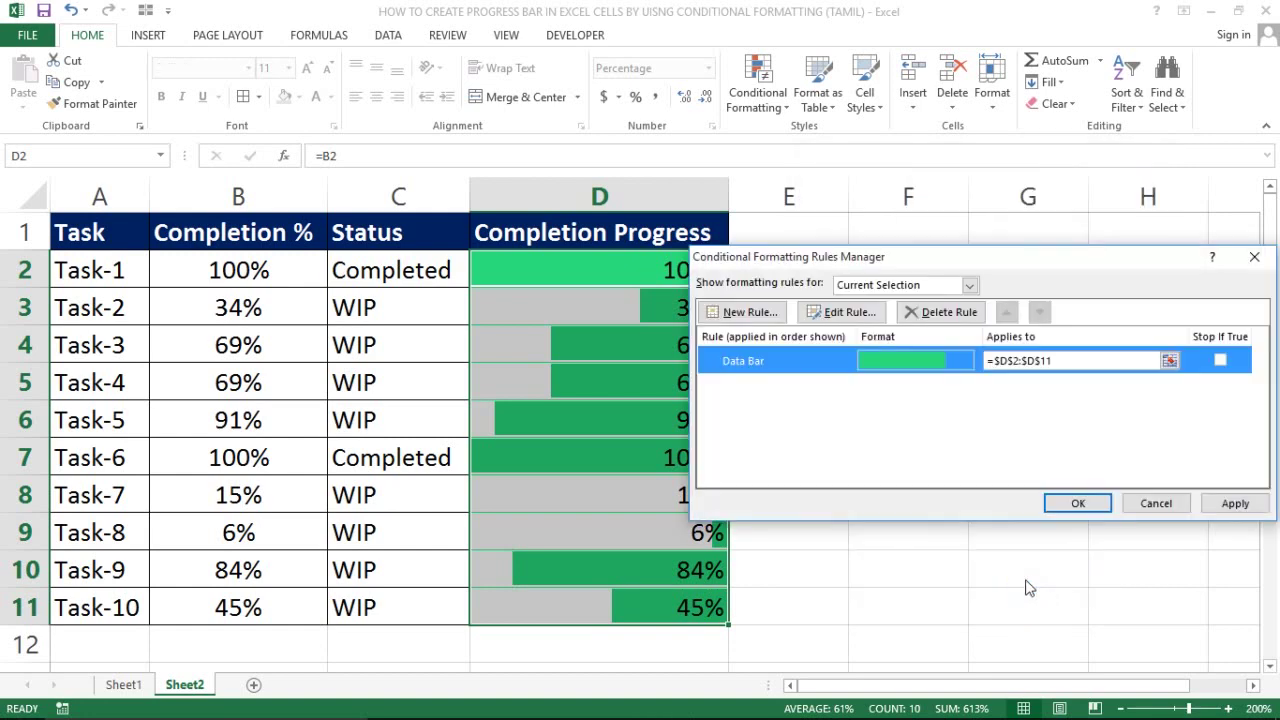
pyautogui.click(1240, 503)
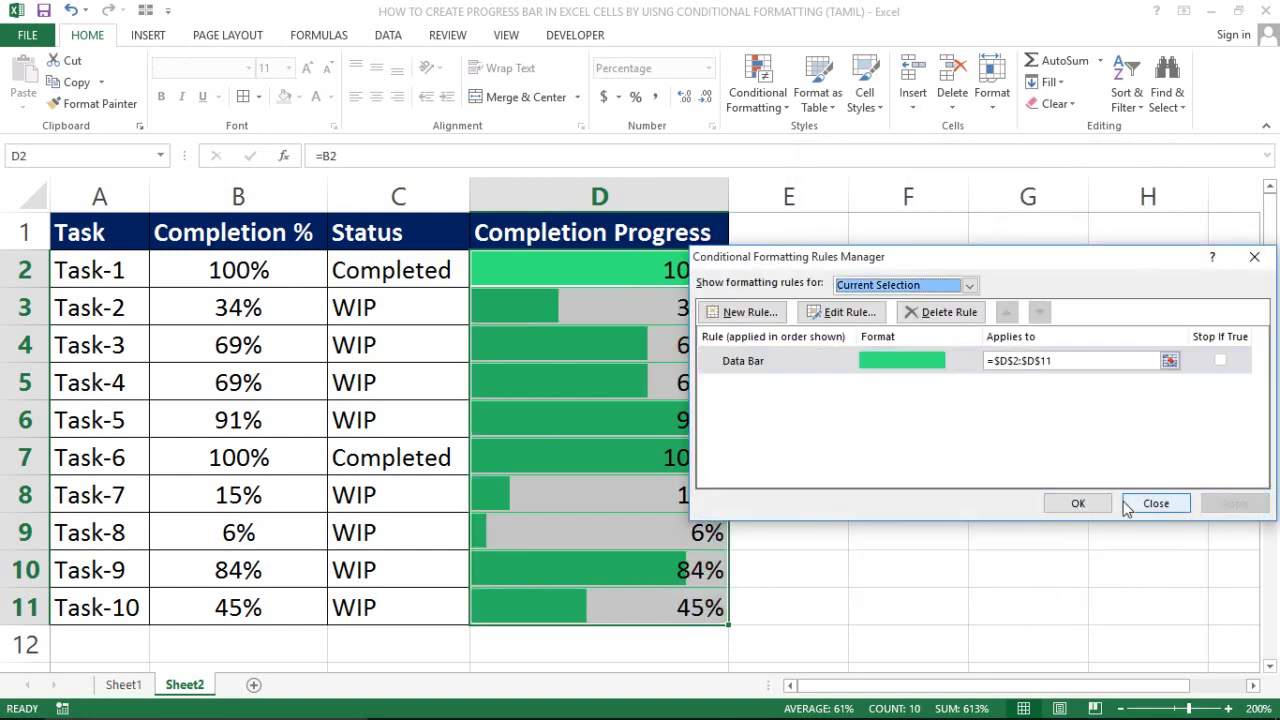
pyautogui.click(1078, 505)
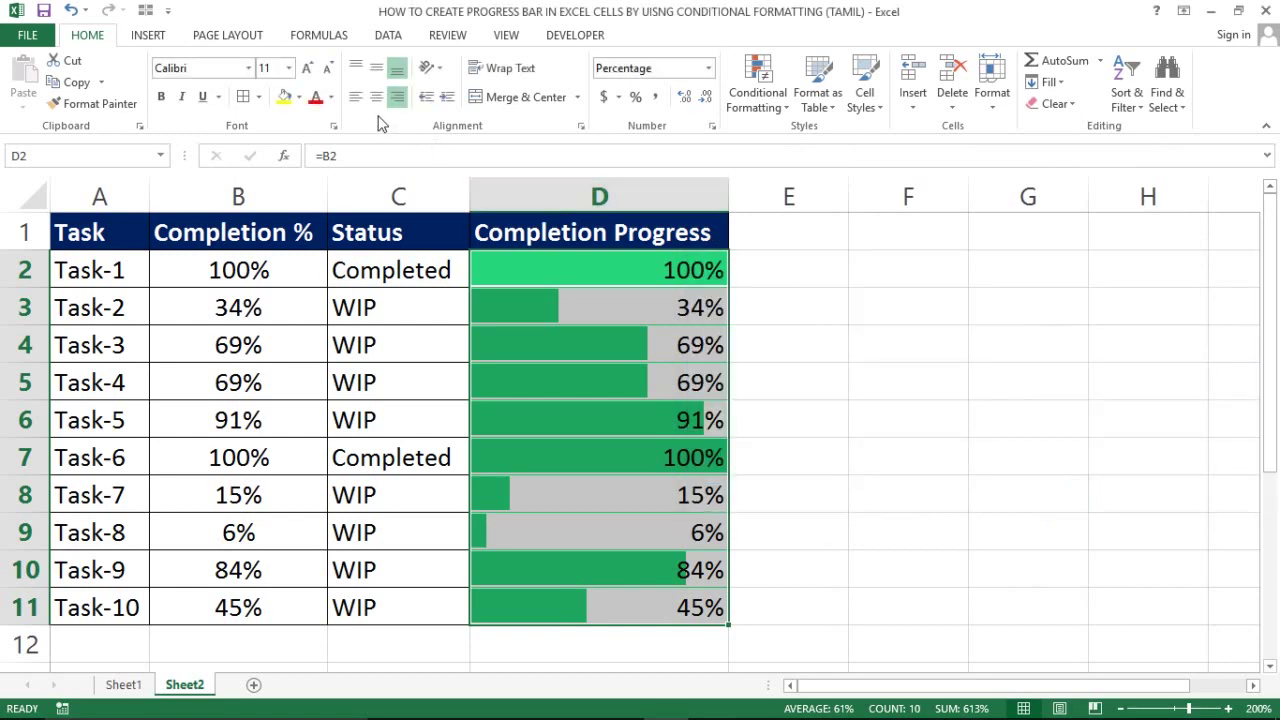
# Step: Left-align the Completion Progress percentages in D2:D11
pyautogui.click(355, 96)
pyautogui.click(587, 366)
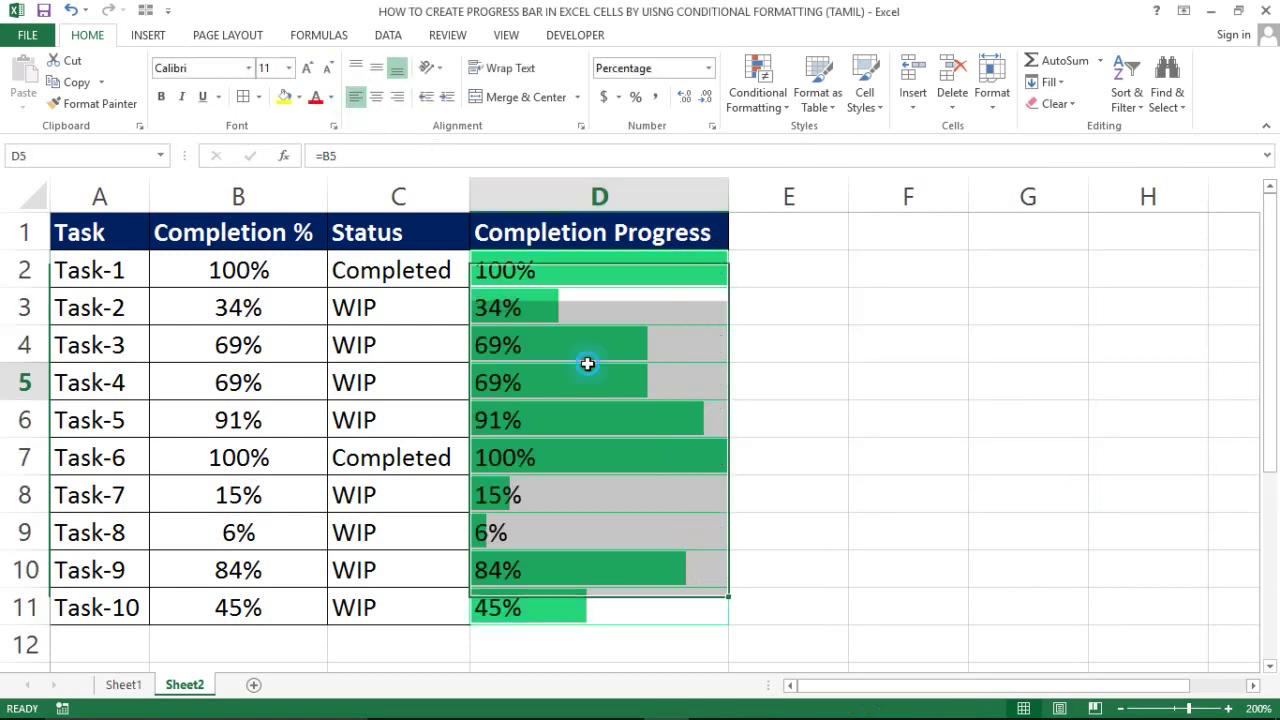
pyautogui.hotkey('ctrl', 'Up')
pyautogui.press('Down')
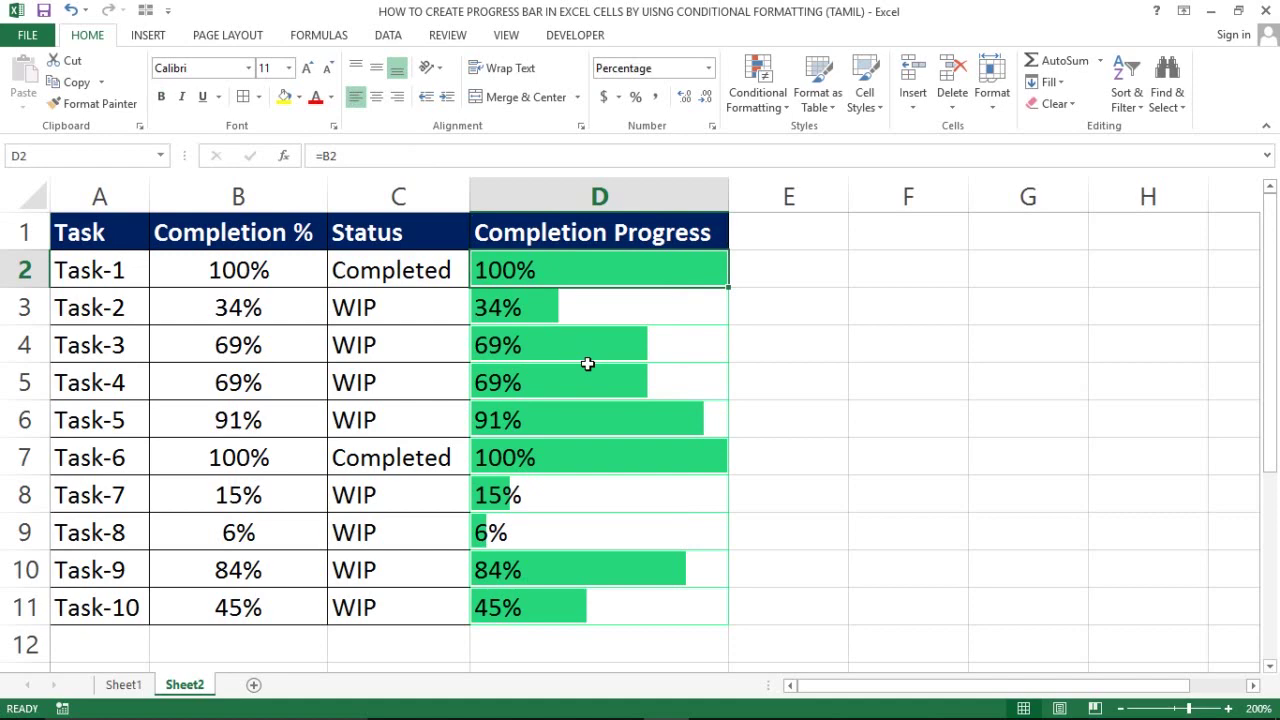
pyautogui.hotkey('ctrl', 'shift', 'Down')
pyautogui.click(260, 97)
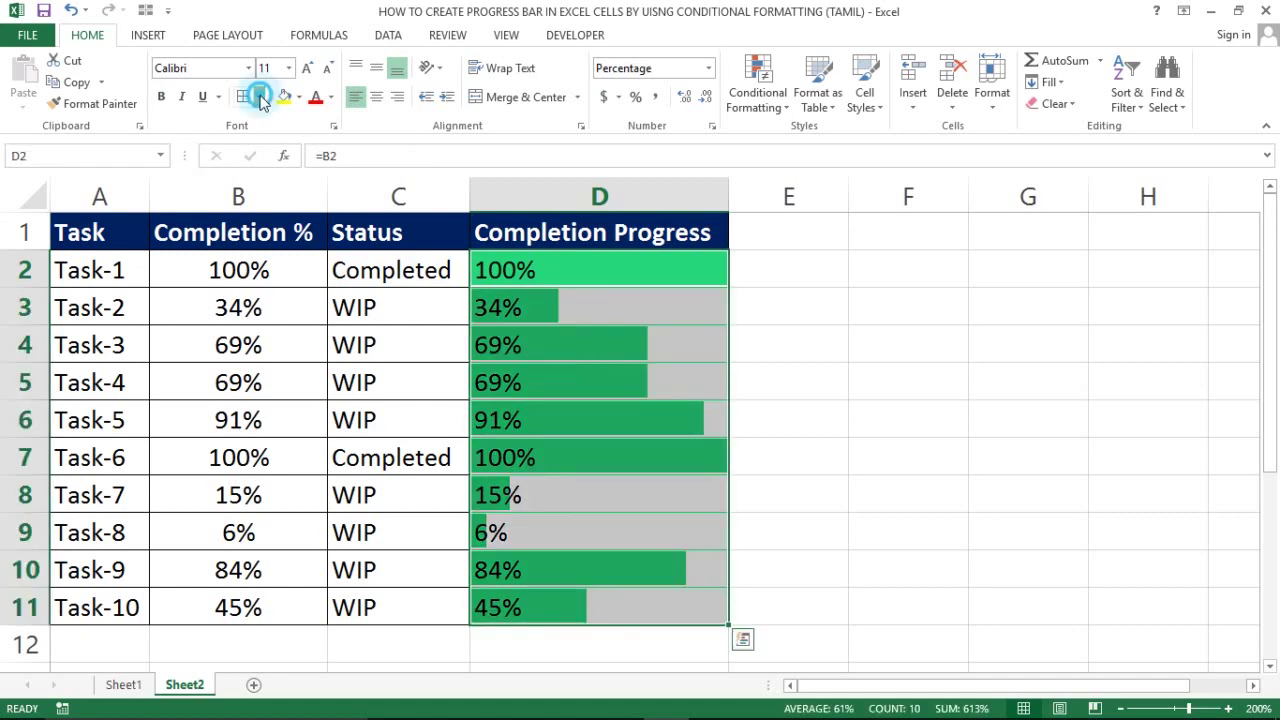
pyautogui.click(255, 97)
pyautogui.click(388, 370)
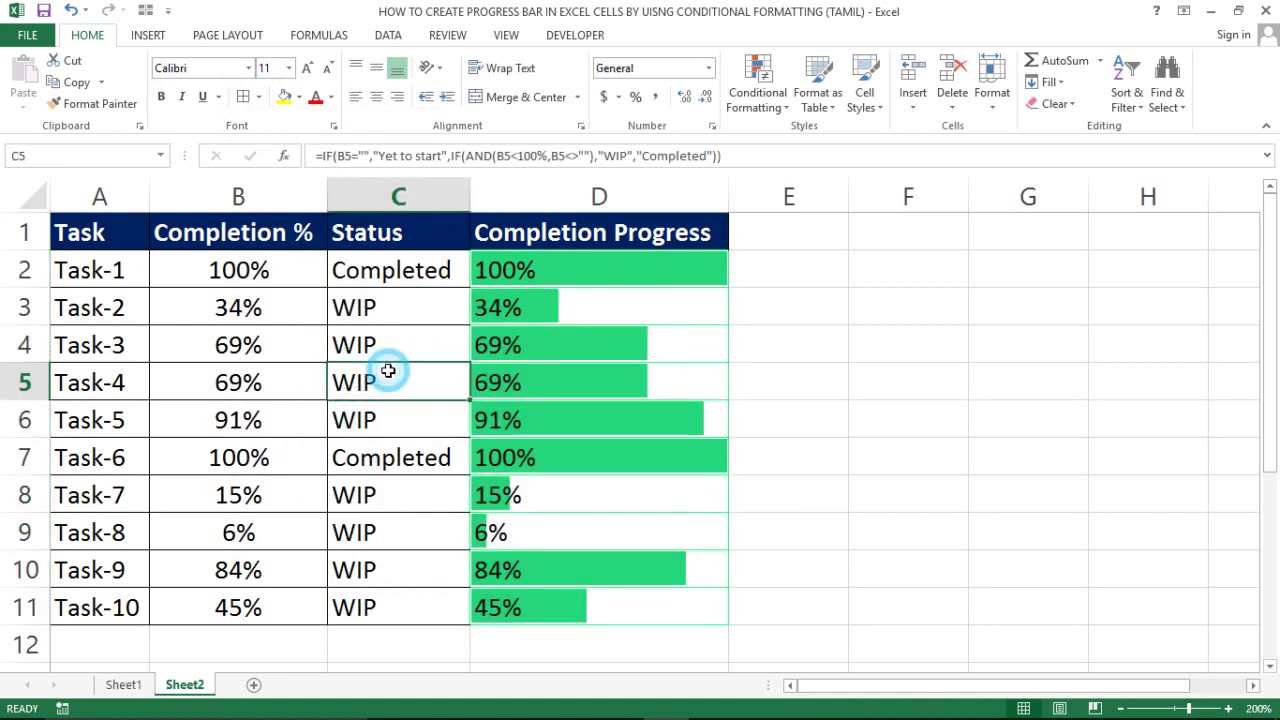
# Step: Examine the tracker table in A1:D11, going through the Completion % values and the Status formulas
pyautogui.hotkey('ctrl', 'Up')
pyautogui.hotkey('ctrl', 'Left')
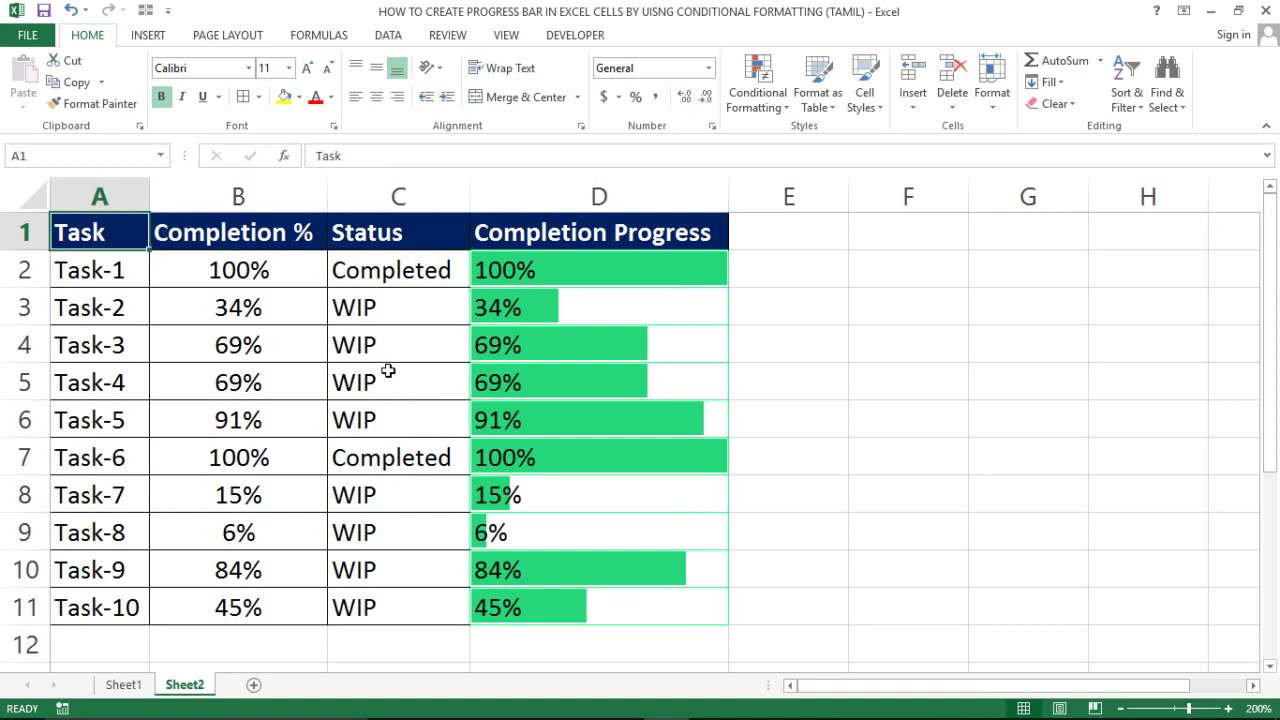
pyautogui.hotkey('ctrl', 'shift', 'Right')
pyautogui.hotkey('ctrl', 'shift', 'Down')
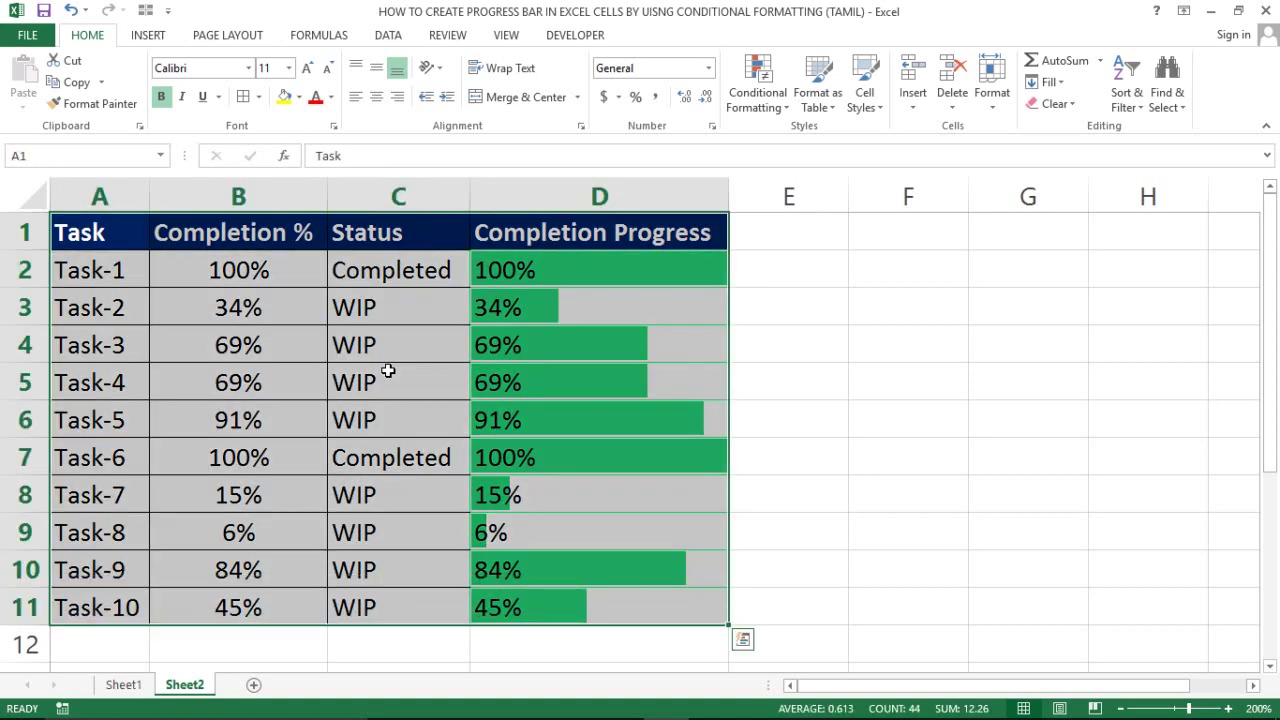
pyautogui.press('Down')
pyautogui.press('Down')
pyautogui.press('Down')
pyautogui.press('Down')
pyautogui.press('Right')
pyautogui.press('Right')
pyautogui.press('Left')
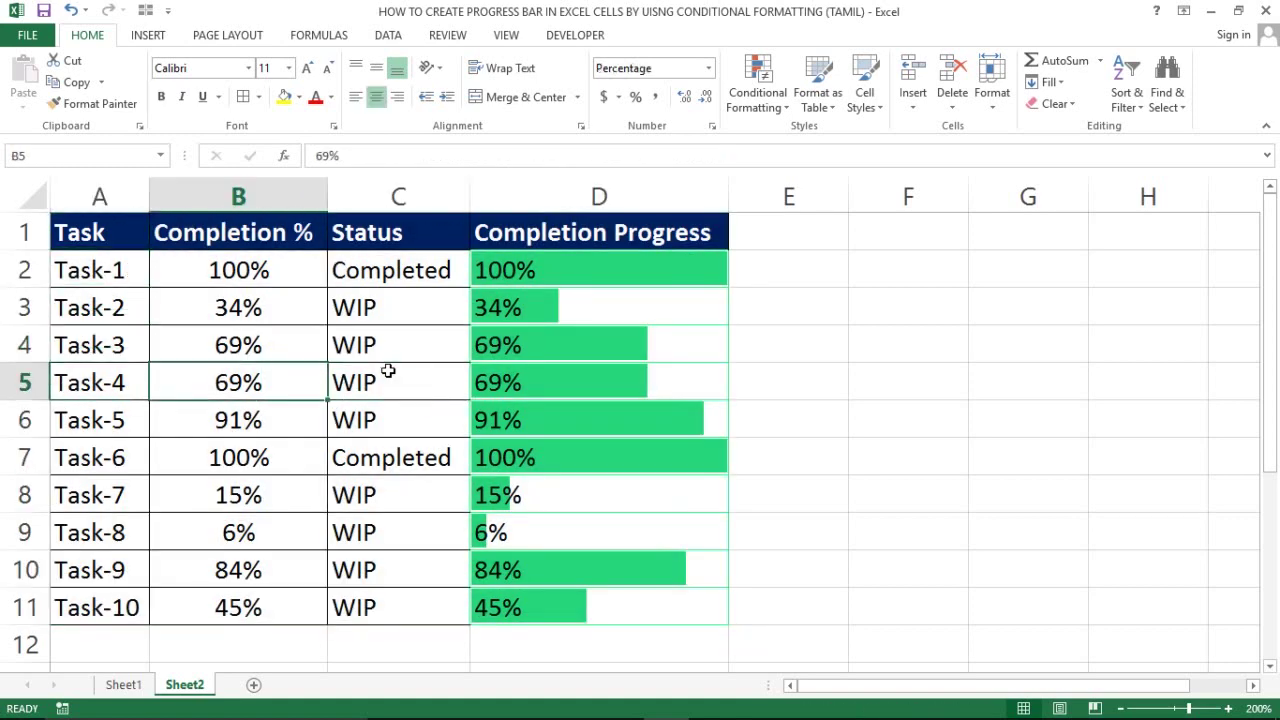
pyautogui.hotkey('ctrl', 'Up')
pyautogui.press('Left')
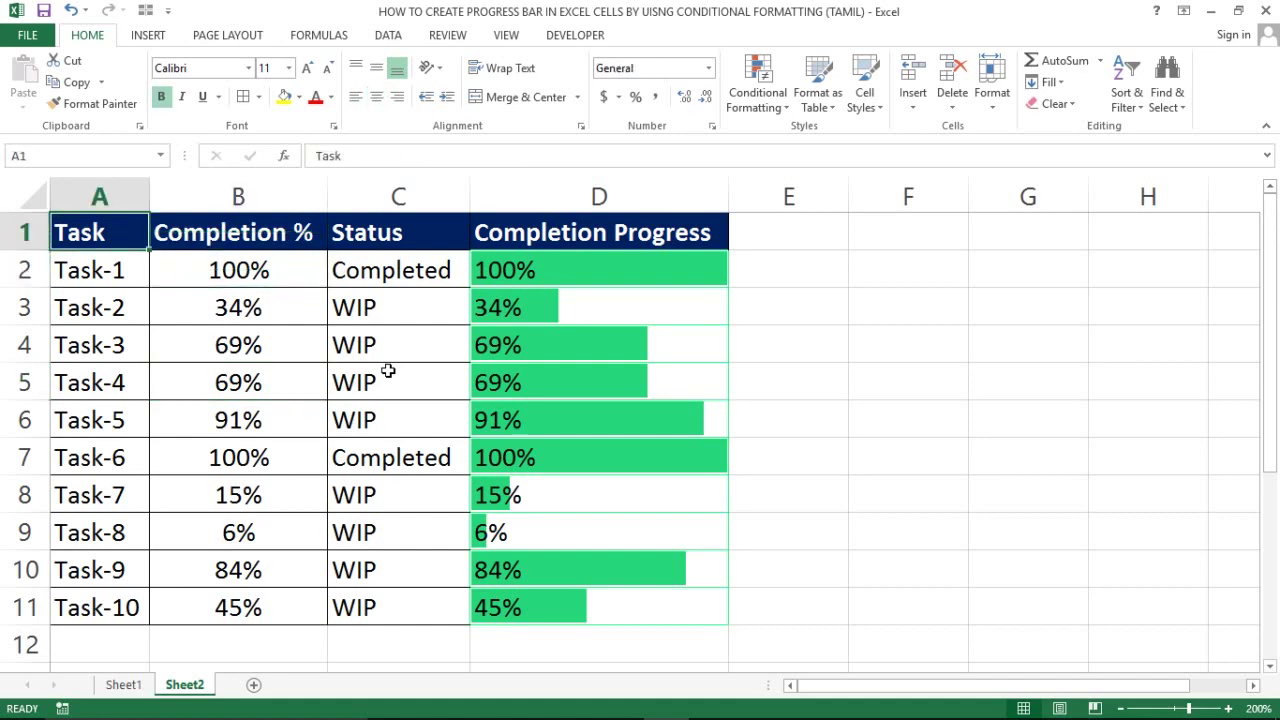
pyautogui.hotkey('ctrl', 'shift', 'Right')
pyautogui.hotkey('ctrl', 'shift', 'Down')
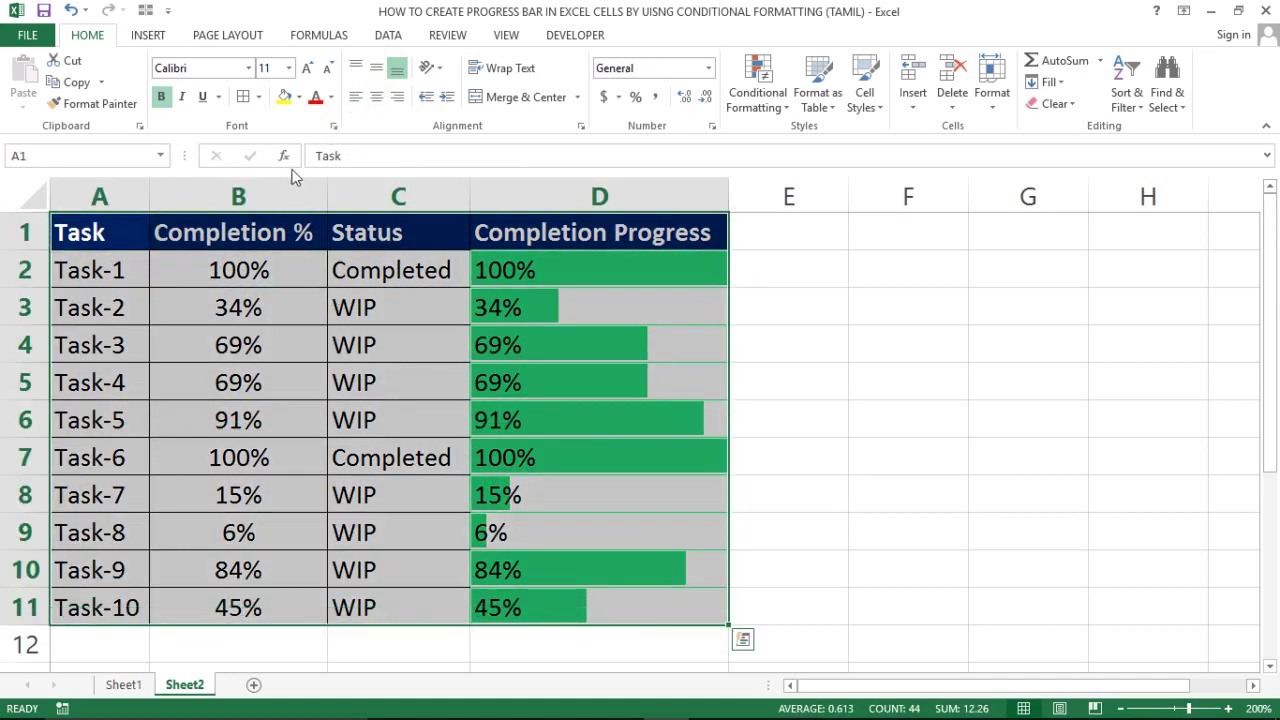
pyautogui.click(273, 313)
pyautogui.hotkey('ctrl', 'Up')
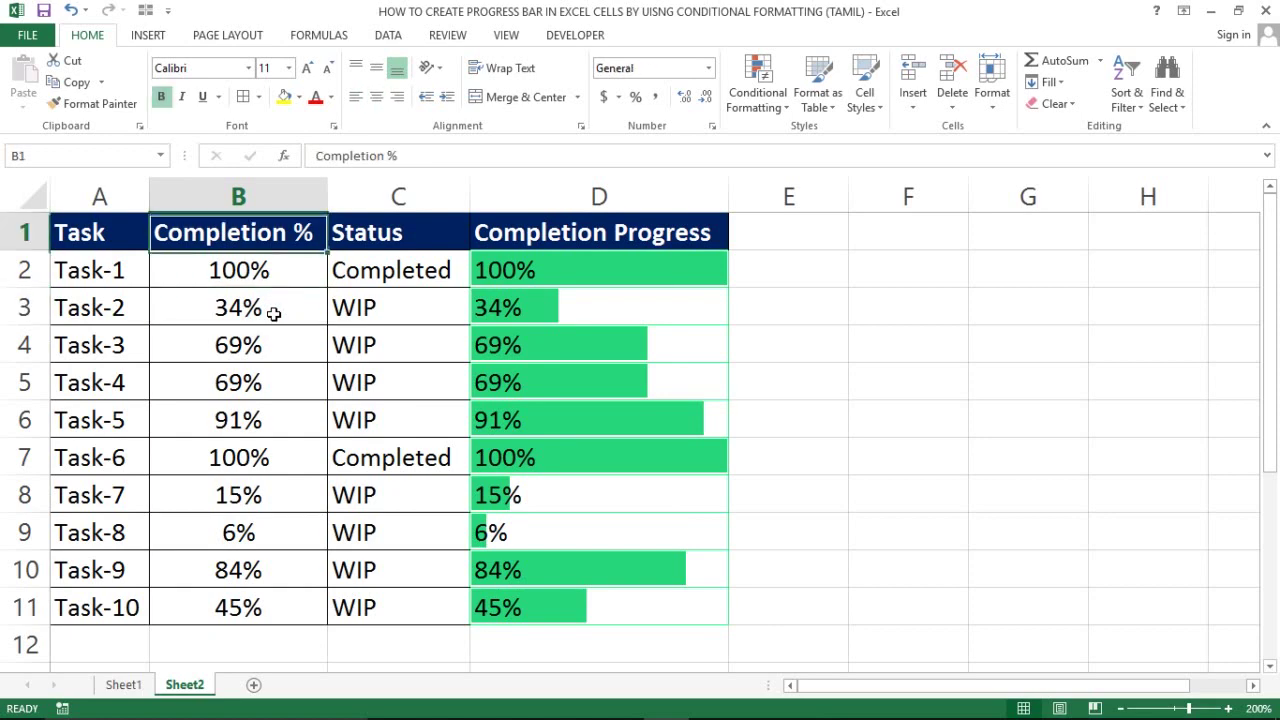
pyautogui.press('Down')
pyautogui.press('Down')
pyautogui.press('Down')
pyautogui.press('Down')
pyautogui.press('Down')
pyautogui.press('Right')
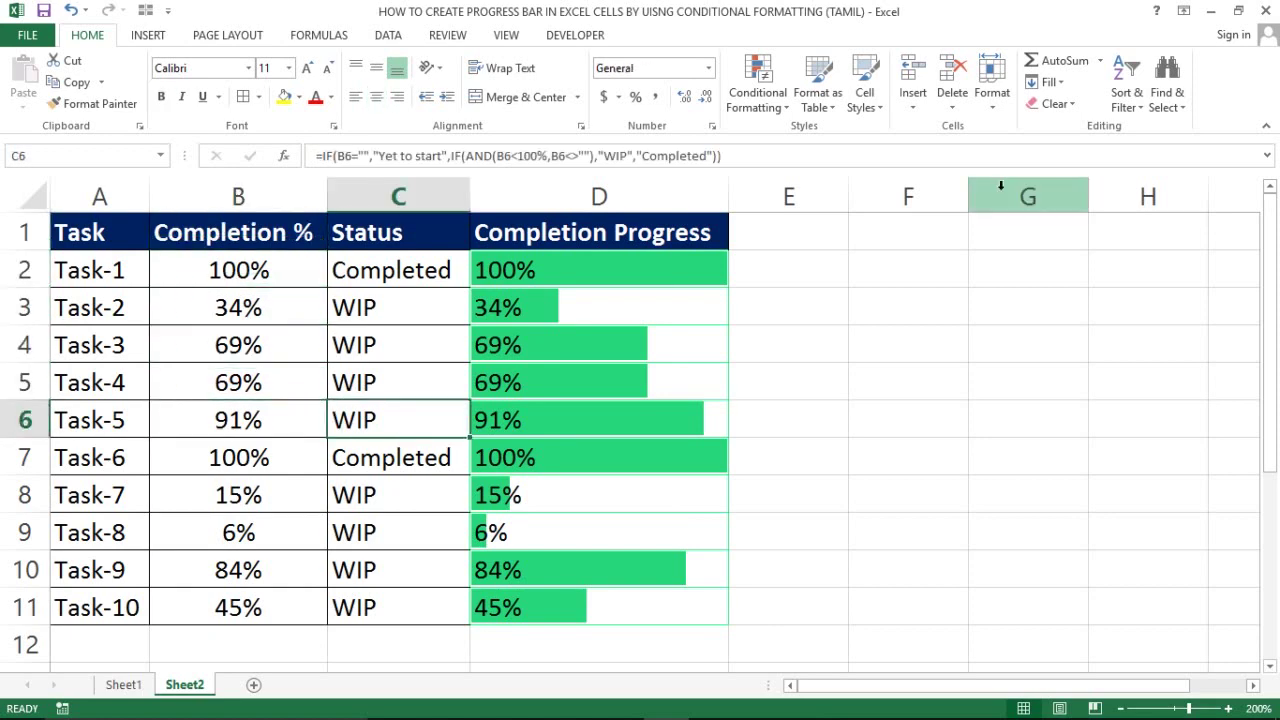
# Step: Hide the gridlines on Sheet2 so the tracker table stands on a plain background
pyautogui.click(957, 266)
pyautogui.click(503, 36)
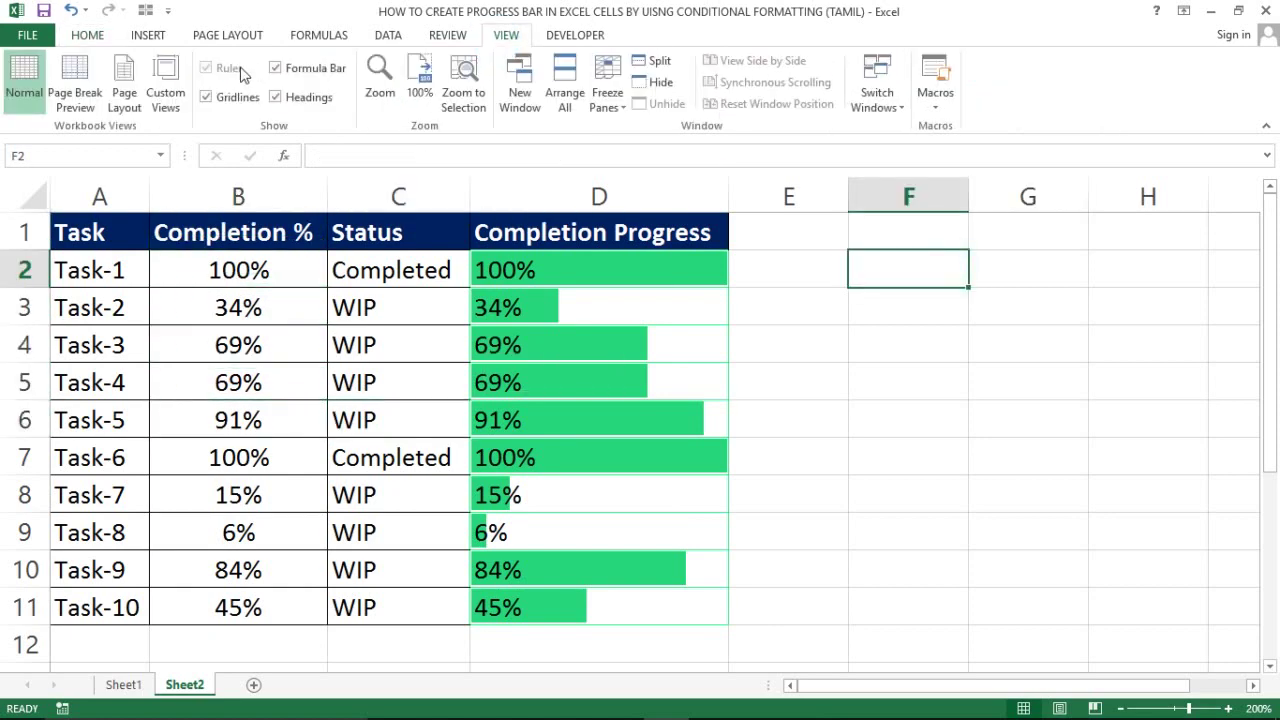
pyautogui.click(235, 100)
pyautogui.click(830, 436)
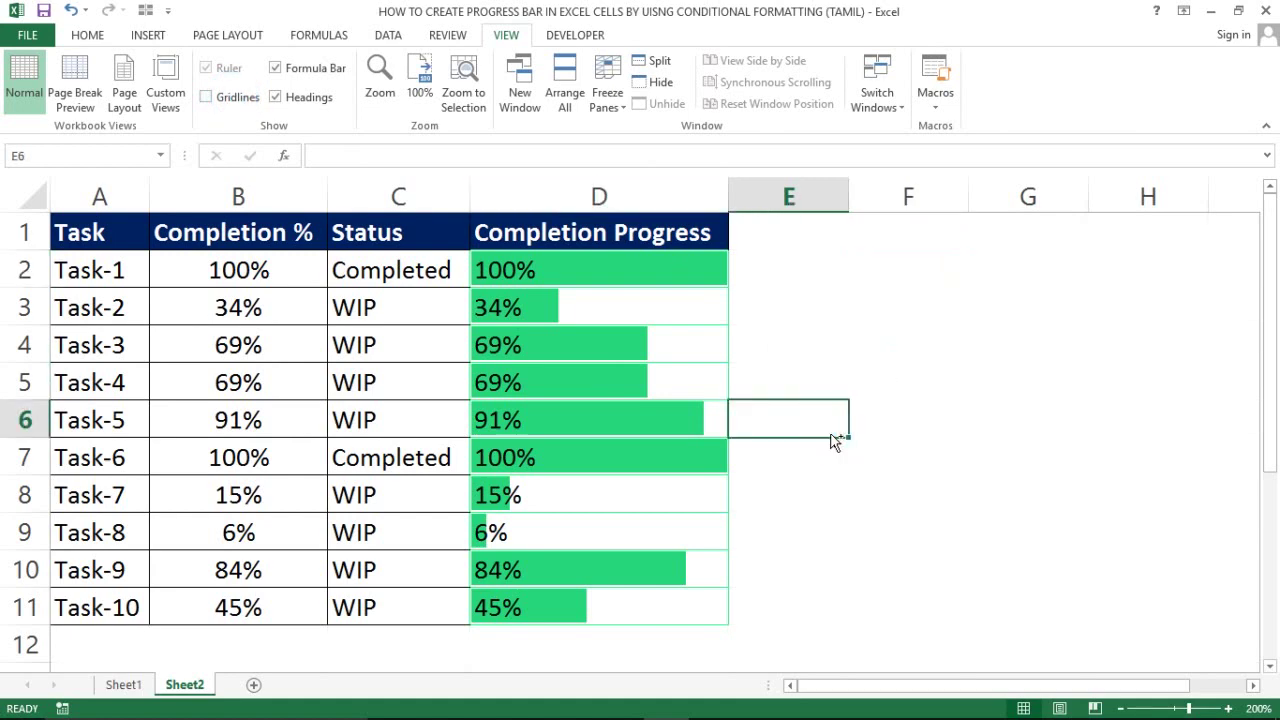